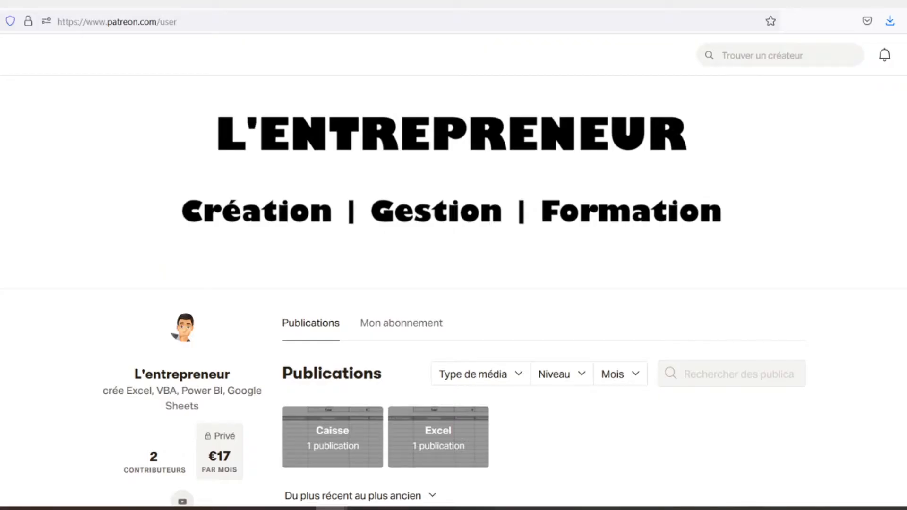
Look through the creator's Patreon publications down to the "Feuilles de caisse" post with its caisse.xlsx attachment
{"action": "scroll", "coordinate": [452, 291], "scroll_direction": "down", "scroll_amount": 3}
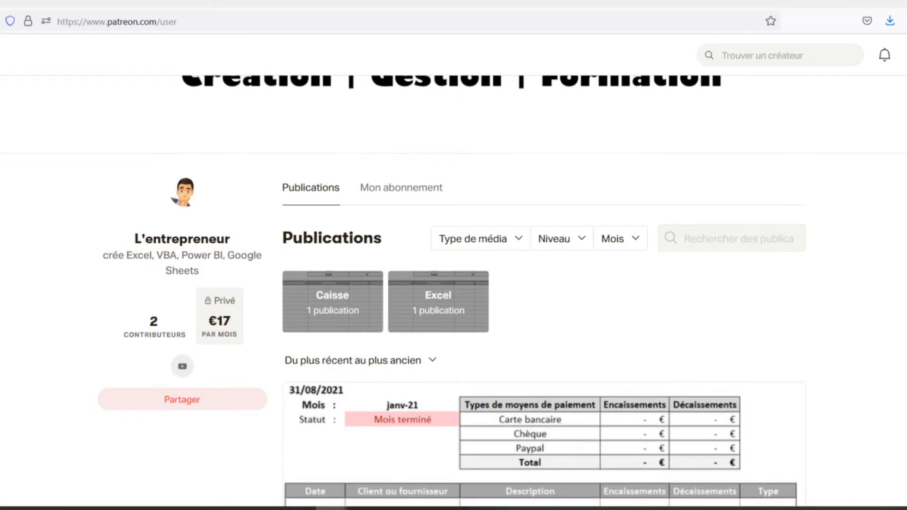
{"action": "scroll", "coordinate": [452, 287], "scroll_direction": "down", "scroll_amount": 2}
{"action": "scroll", "coordinate": [453, 290], "scroll_direction": "down", "scroll_amount": 2}
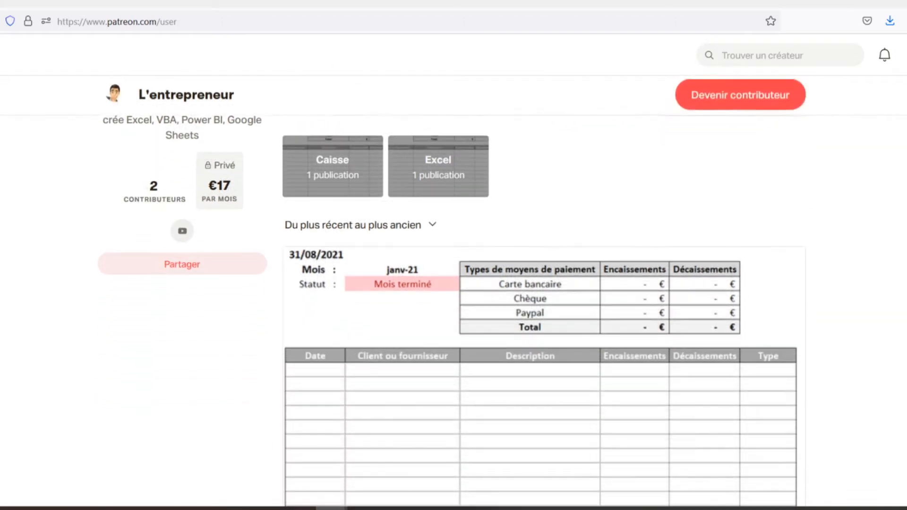
{"action": "scroll", "coordinate": [452, 289], "scroll_direction": "down", "scroll_amount": 2}
{"action": "scroll", "coordinate": [452, 289], "scroll_direction": "down", "scroll_amount": 2}
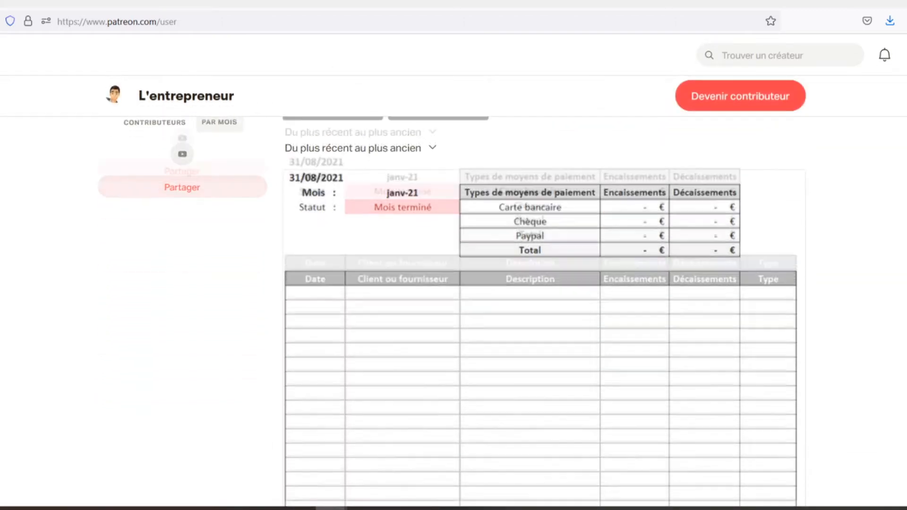
{"action": "scroll", "coordinate": [452, 289], "scroll_direction": "down", "scroll_amount": 2}
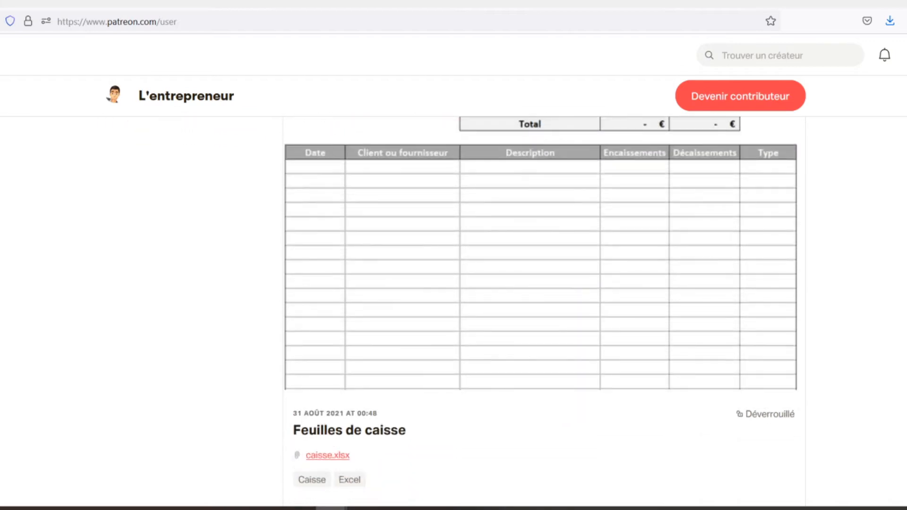
{"action": "scroll", "coordinate": [453, 289], "scroll_direction": "down", "scroll_amount": 2}
{"action": "scroll", "coordinate": [452, 289], "scroll_direction": "down", "scroll_amount": 2}
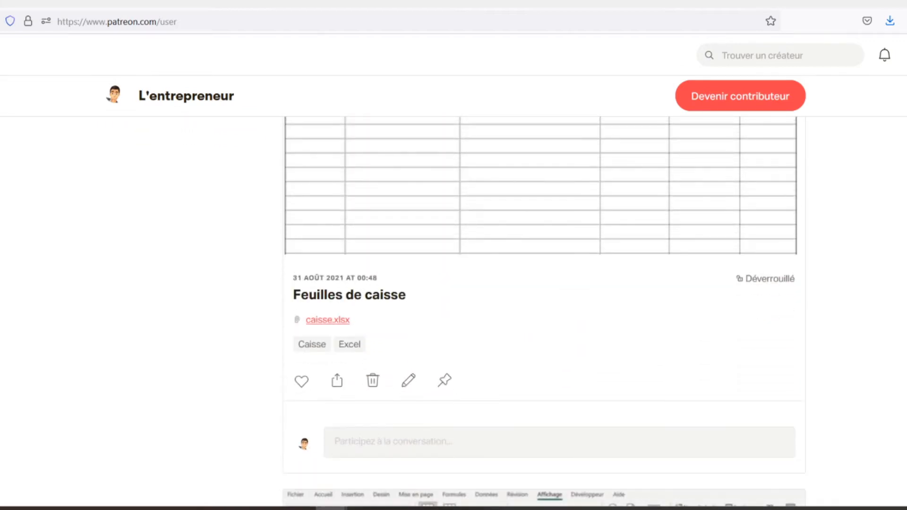
{"action": "scroll", "coordinate": [452, 289], "scroll_direction": "down", "scroll_amount": 2}
{"action": "scroll", "coordinate": [452, 289], "scroll_direction": "down", "scroll_amount": 2}
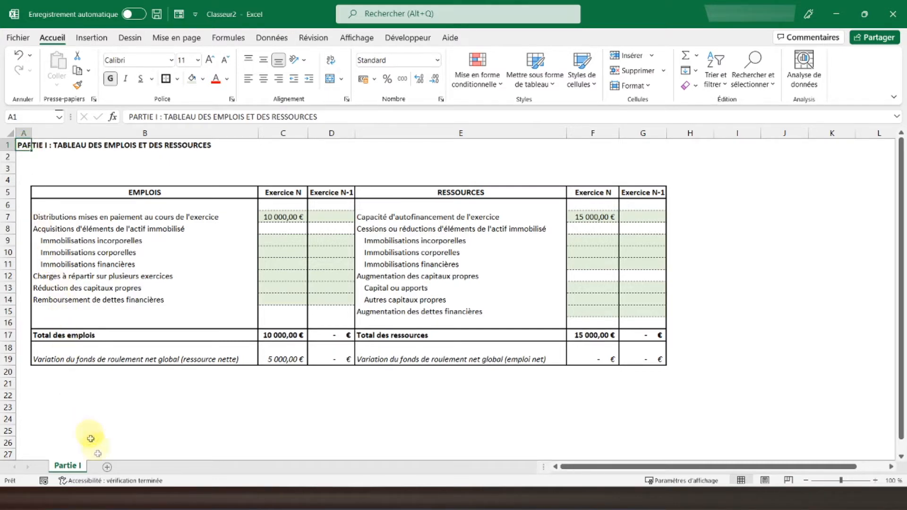
In the Excel workbook, add a new worksheet after "Partie I" and name it "Partie"
{"action": "left_click", "coordinate": [107, 468]}
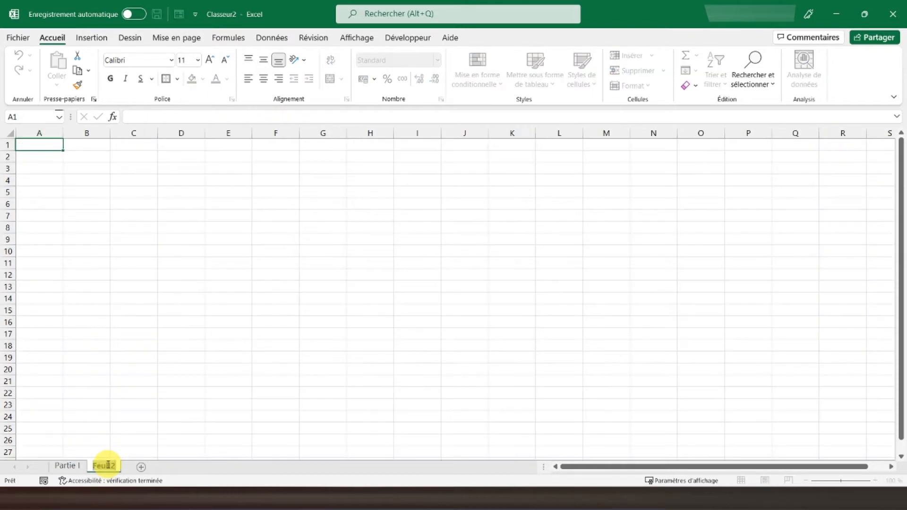
{"action": "type", "text": "Partie"}
{"action": "key", "text": "Return"}
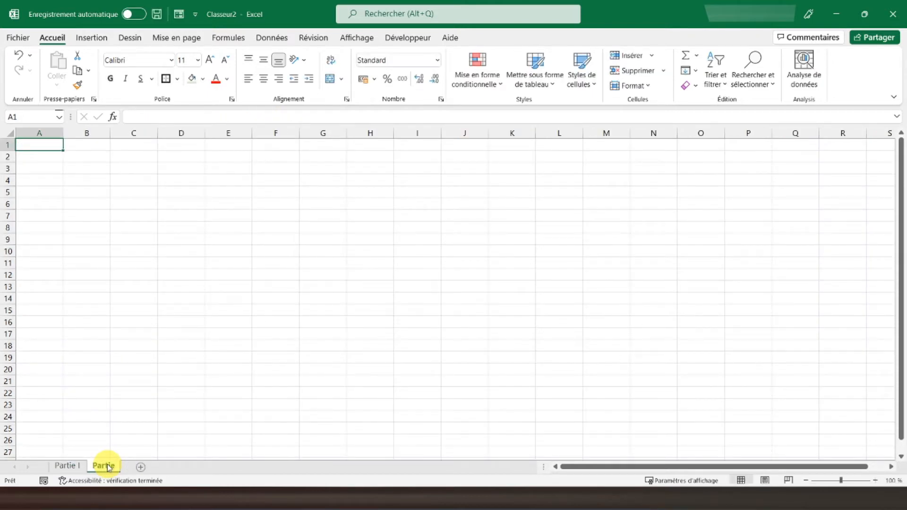
Copy the title in A1 of "Partie I" to A1 of the "Partie" sheet and change its numbering to "PARTIE II"
{"action": "left_click", "coordinate": [68, 466]}
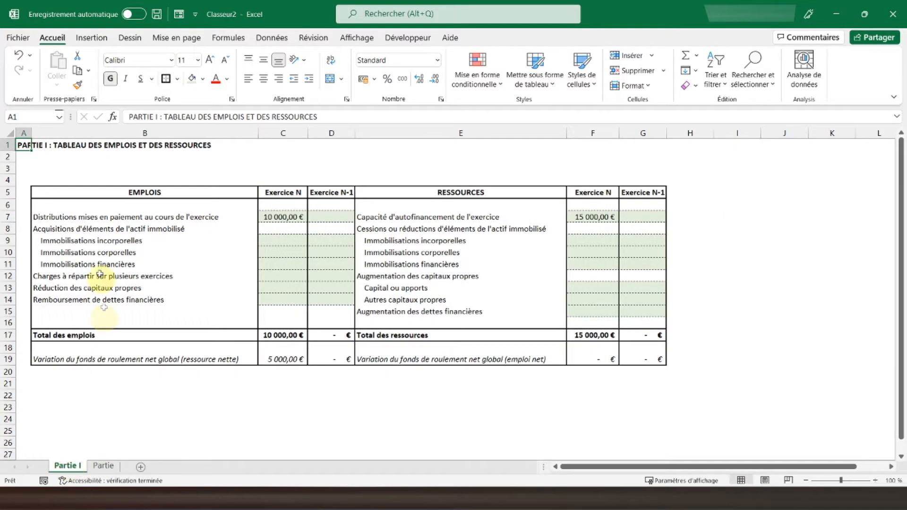
{"action": "key", "text": "ctrl+c"}
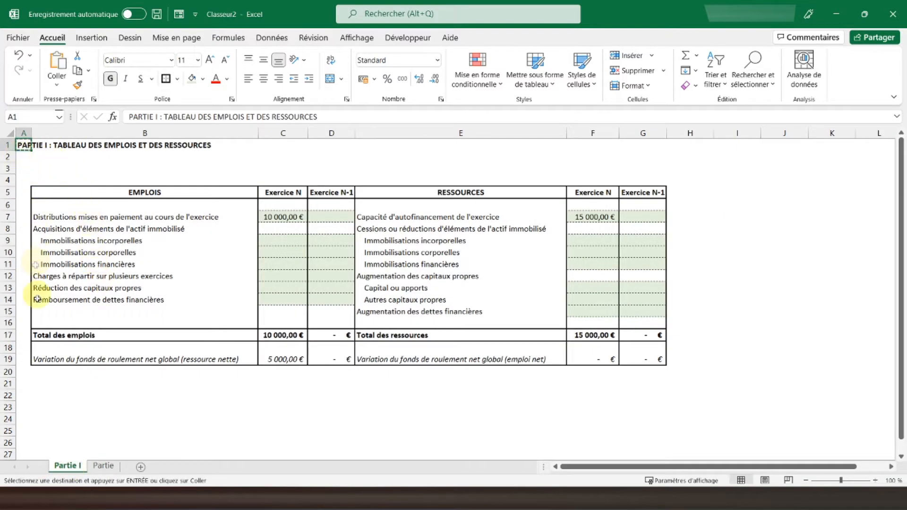
{"action": "left_click", "coordinate": [104, 466]}
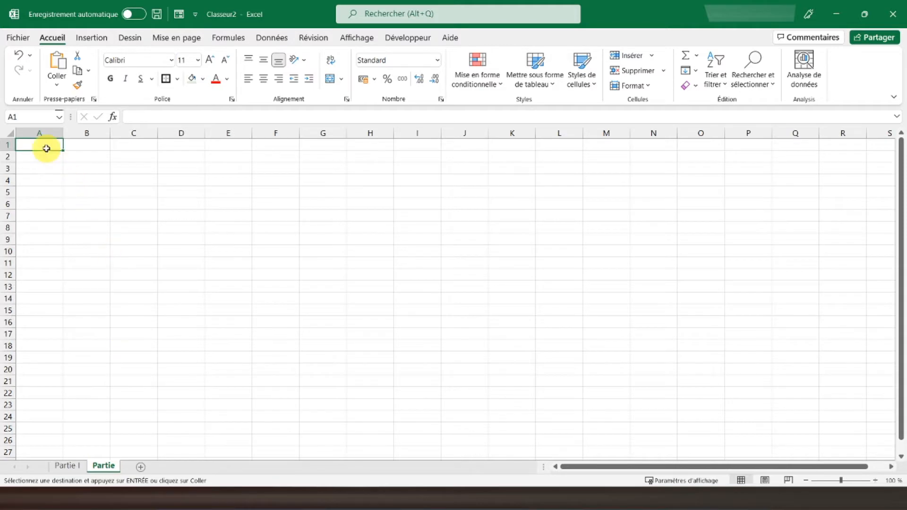
{"action": "key", "text": "ctrl+v"}
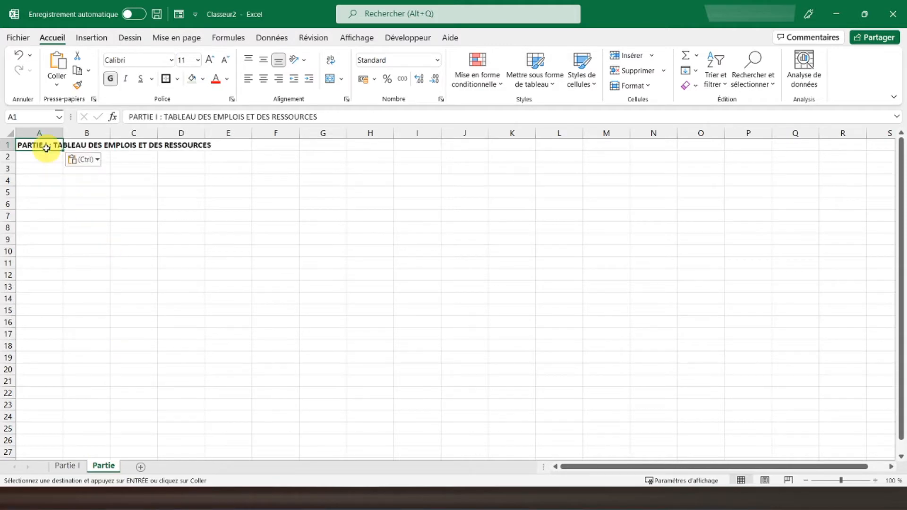
{"action": "left_click", "coordinate": [156, 118]}
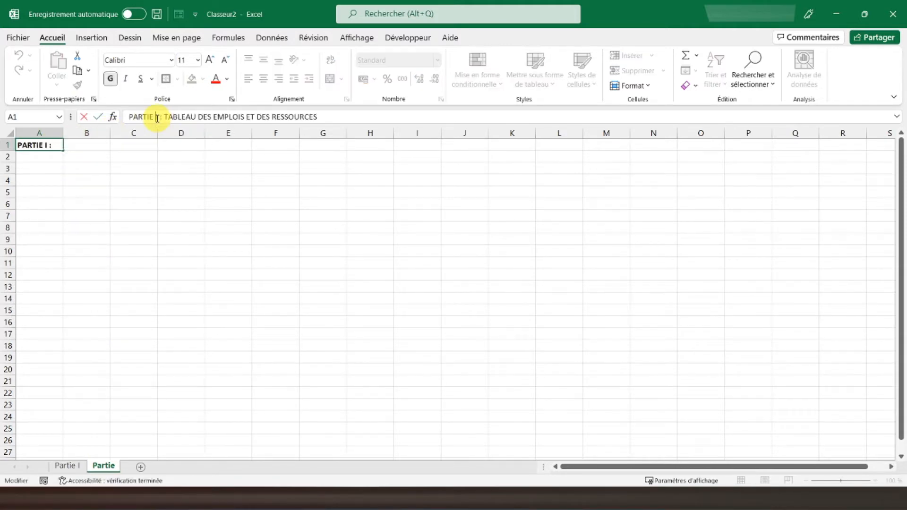
{"action": "type", "text": "I"}
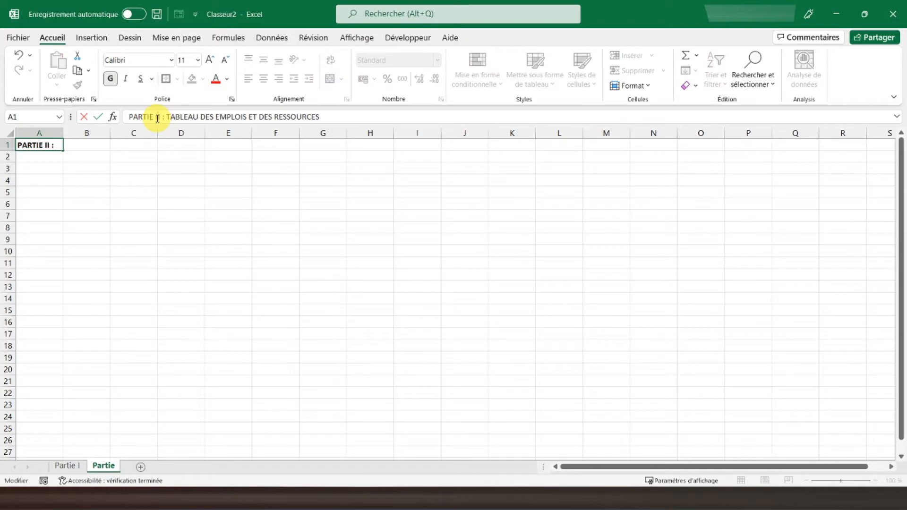
{"action": "key", "text": "Return"}
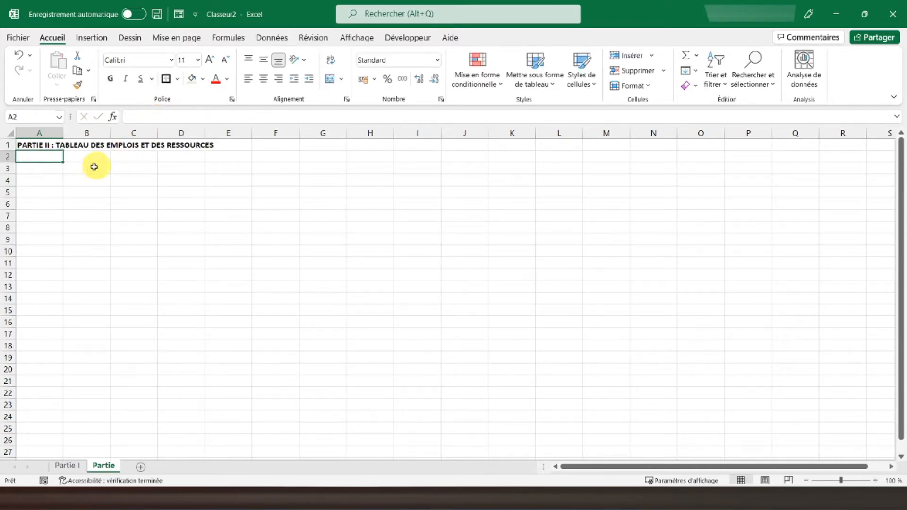
Set the width of column A to 3 on the "Partie" sheet
{"action": "left_click", "coordinate": [83, 192]}
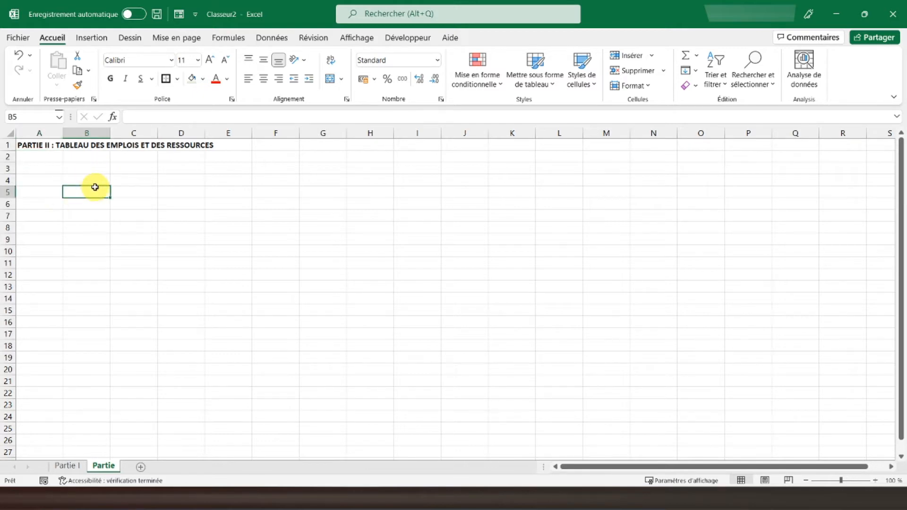
{"action": "left_click", "coordinate": [40, 134]}
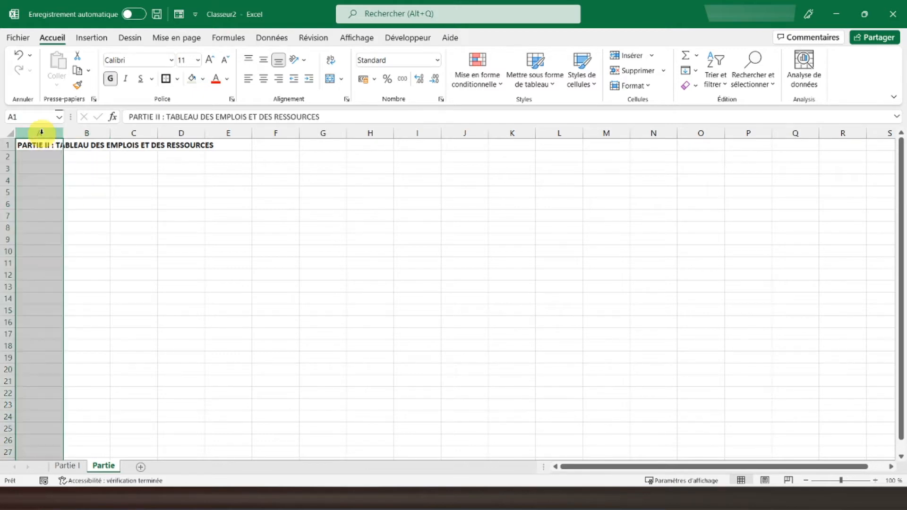
{"action": "right_click", "coordinate": [40, 134]}
{"action": "left_click", "coordinate": [86, 326]}
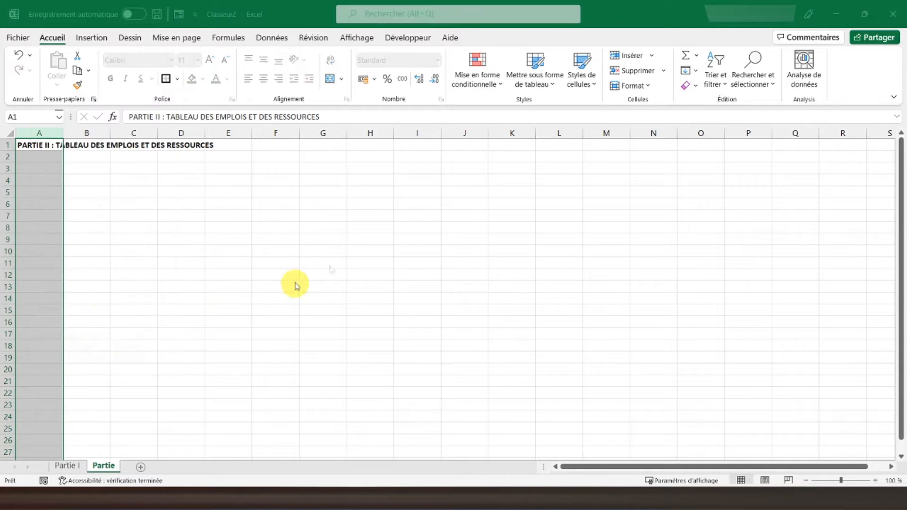
{"action": "type", "text": "3"}
{"action": "key", "text": "Return"}
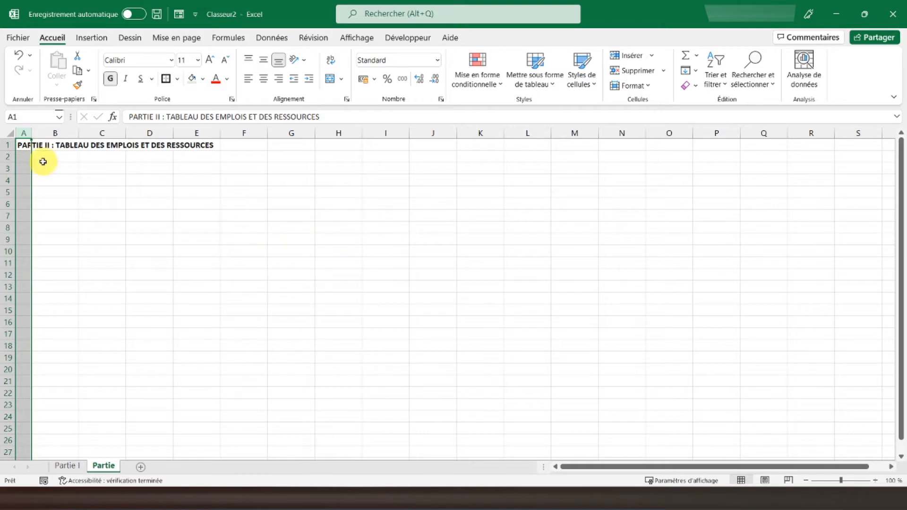
Enter the table heading "Variation du fonds de roulement net global" in cell B5
{"action": "left_click", "coordinate": [53, 195]}
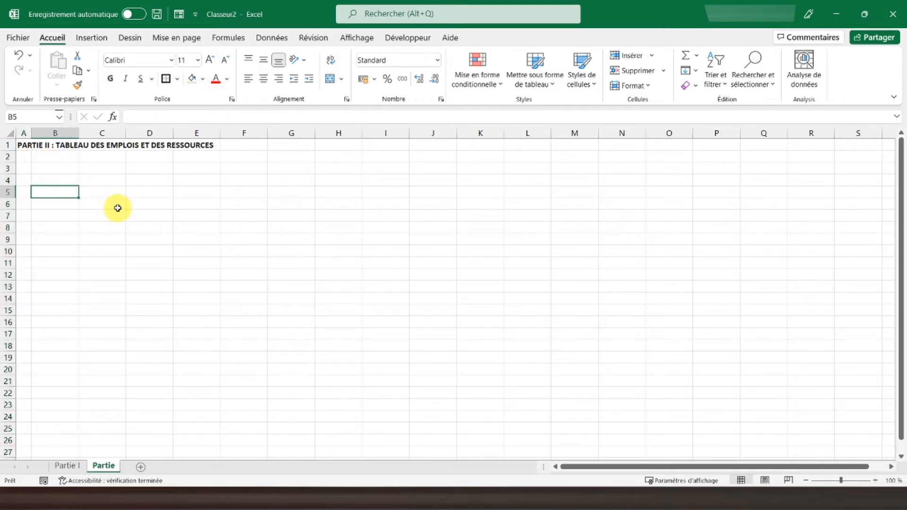
{"action": "type", "text": "Variation"}
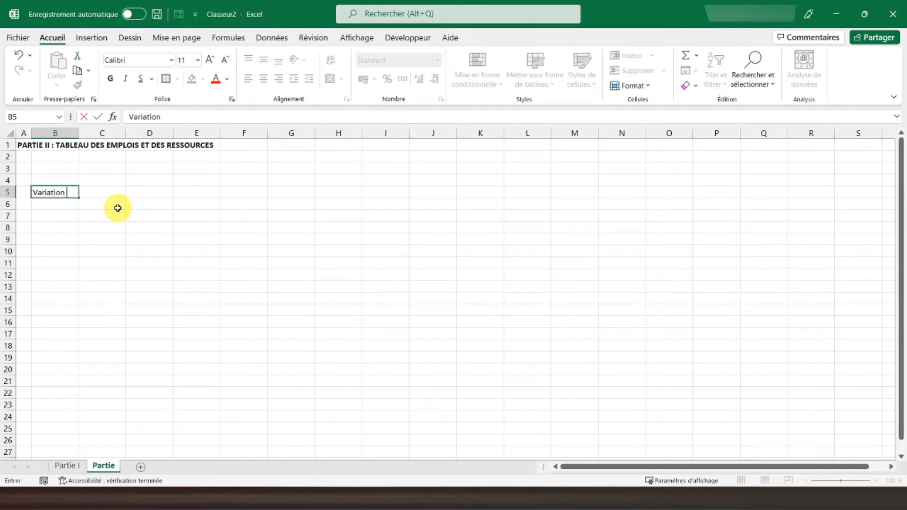
{"action": "type", "text": " du fonds de roulem"}
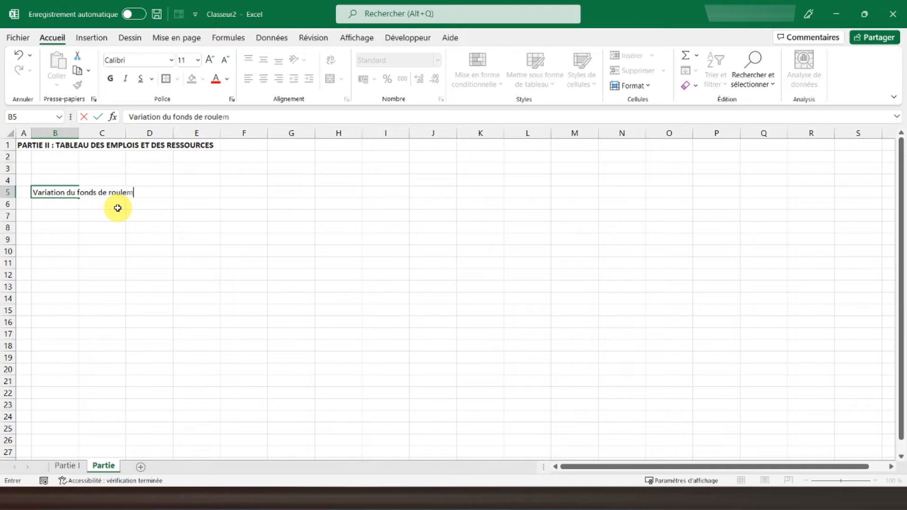
{"action": "type", "text": "ent net global"}
{"action": "key", "text": "Return"}
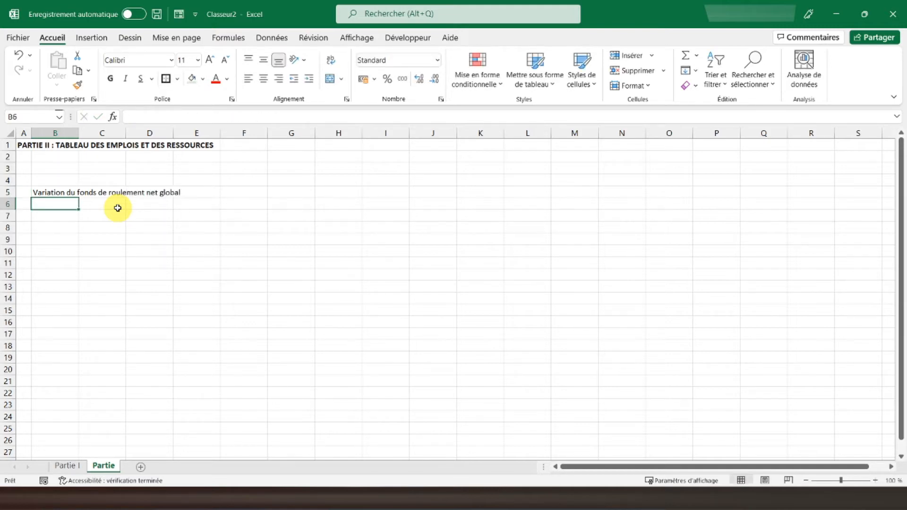
Merge and center the heading across B5:G7, then make it bold, vertically centered and 14 pt
{"action": "left_click", "coordinate": [42, 191]}
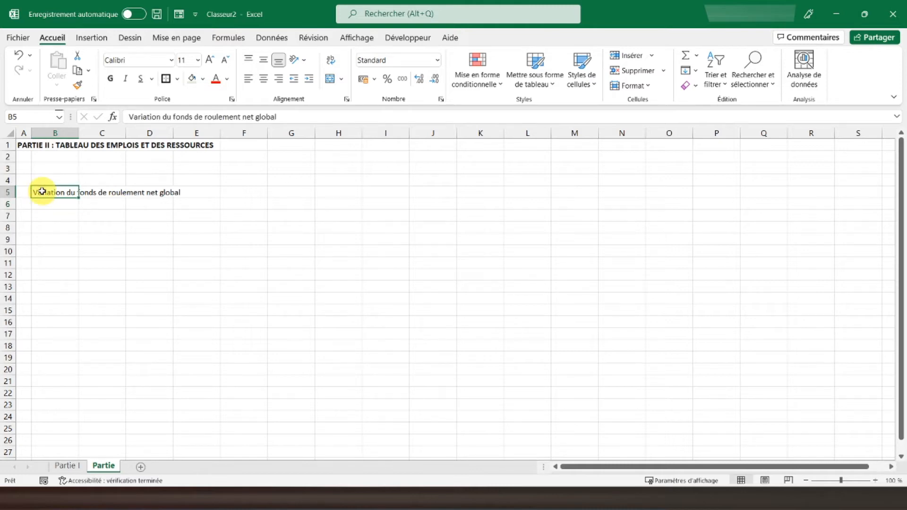
{"action": "mouse_move", "coordinate": [39, 194]}
{"action": "left_mouse_down"}
{"action": "mouse_move", "coordinate": [267, 198]}
{"action": "mouse_move", "coordinate": [290, 189]}
{"action": "mouse_move", "coordinate": [289, 210]}
{"action": "left_mouse_up"}
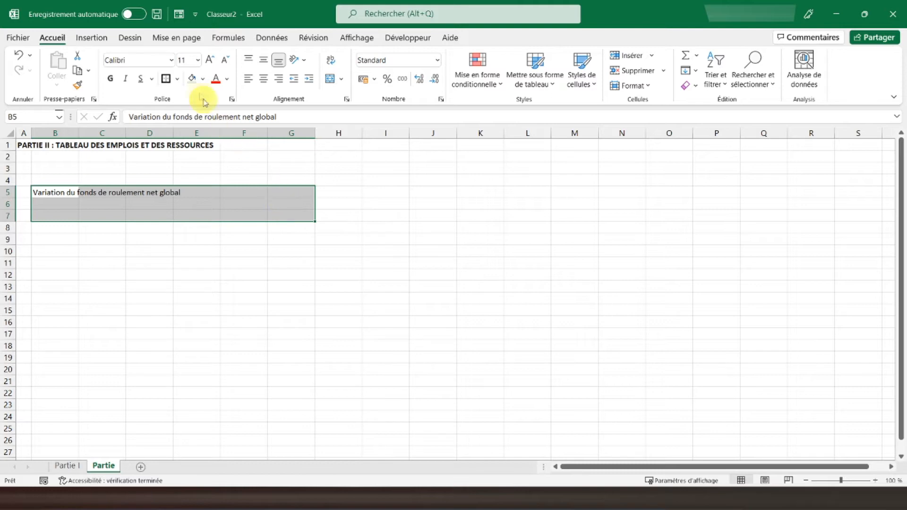
{"action": "left_click", "coordinate": [330, 79]}
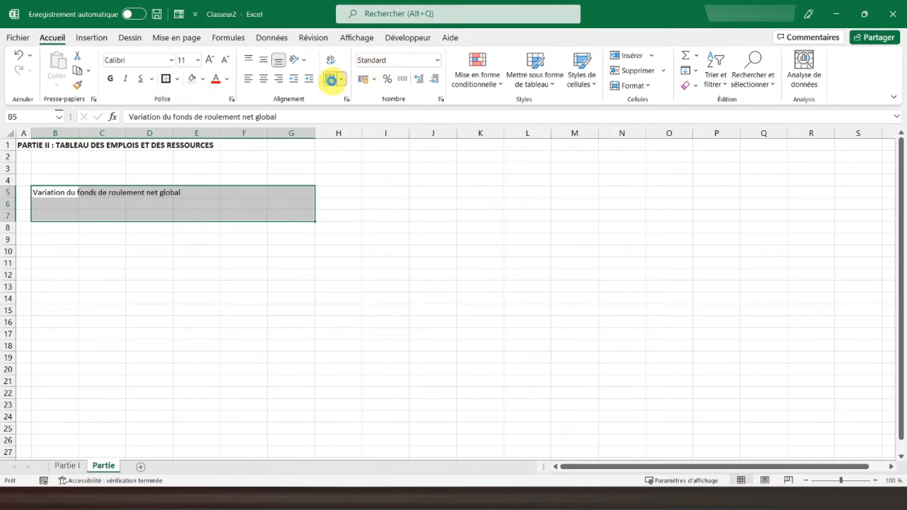
{"action": "left_click", "coordinate": [110, 78]}
{"action": "left_click", "coordinate": [211, 61]}
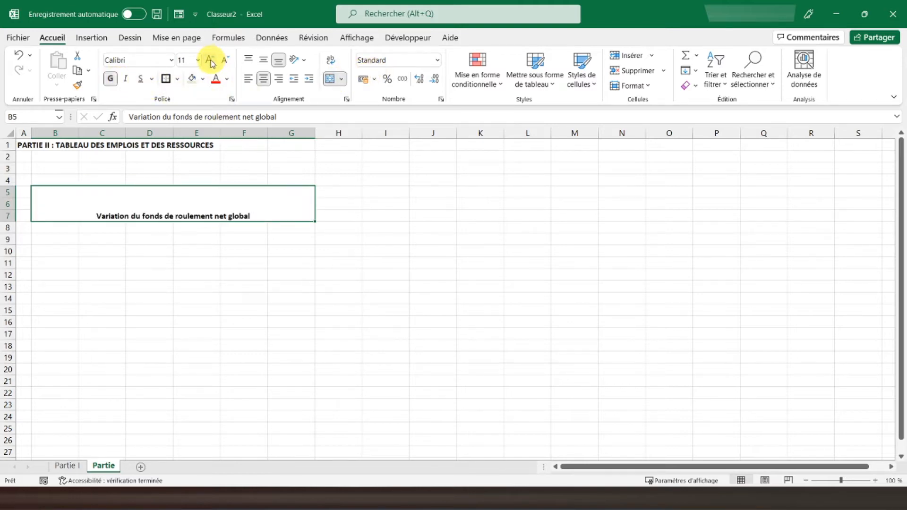
{"action": "left_click", "coordinate": [264, 61]}
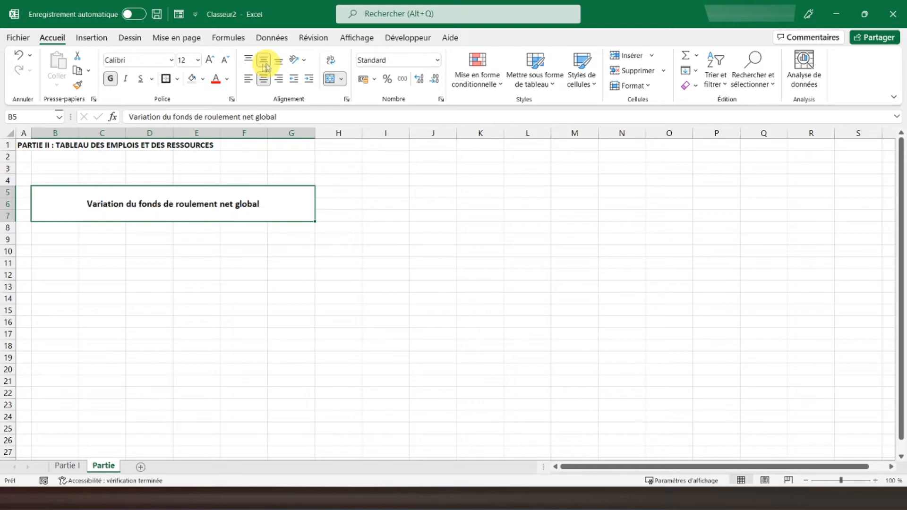
{"action": "left_click", "coordinate": [210, 60]}
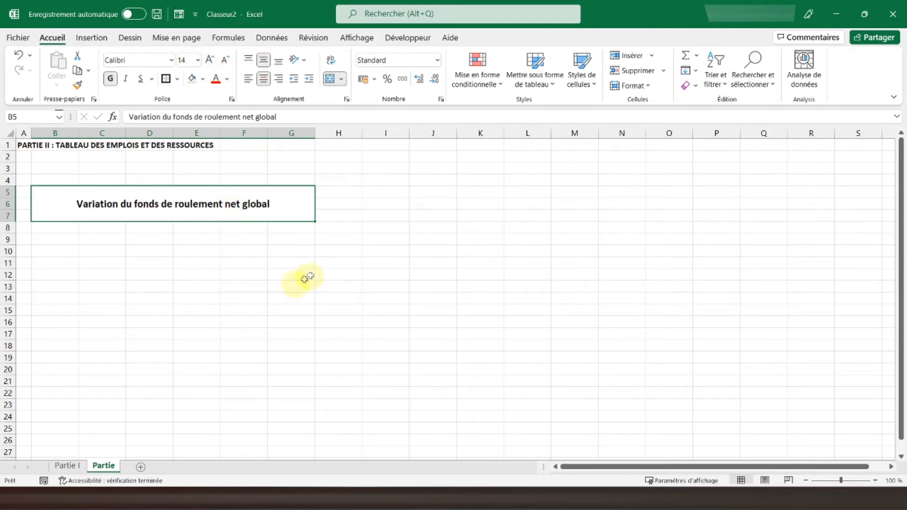
Merge and center H5:J5 with the heading "Exercice N", and enter "Exercice N-1" in K5
{"action": "left_click", "coordinate": [326, 189]}
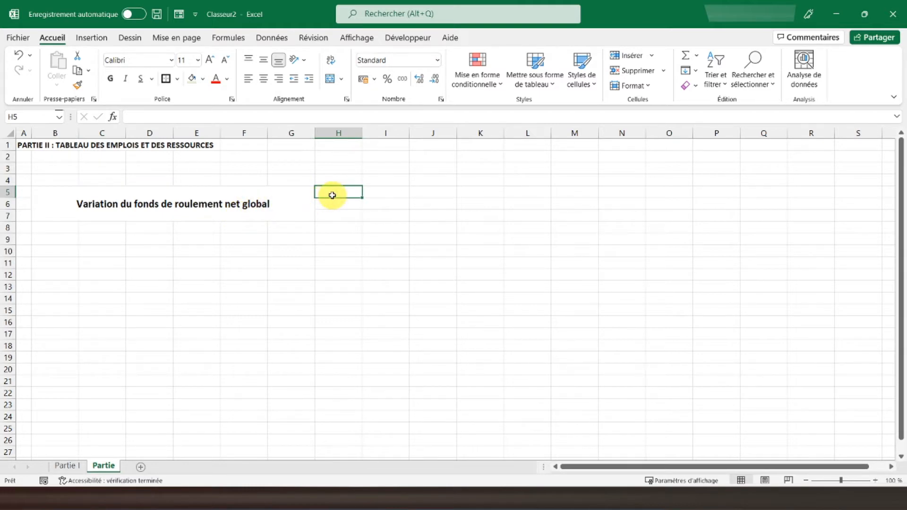
{"action": "left_click_drag", "start_coordinate": [333, 195], "coordinate": [412, 190]}
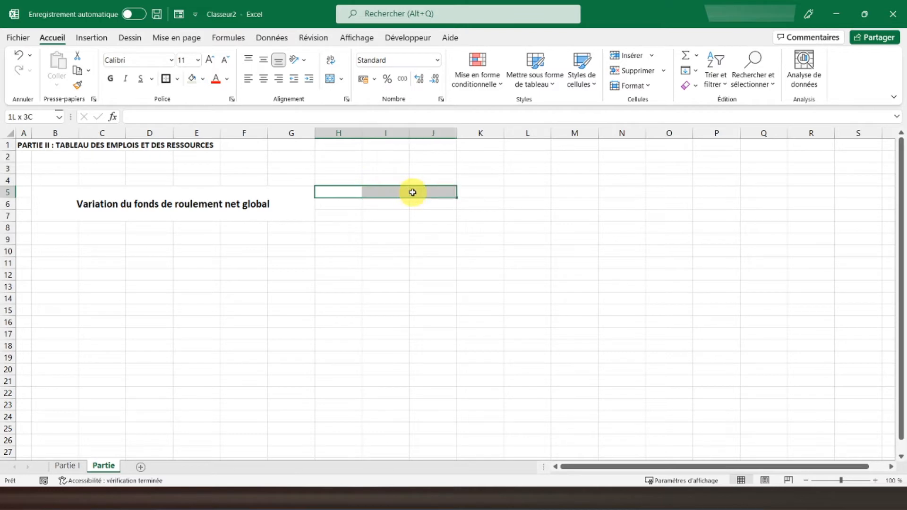
{"action": "left_click", "coordinate": [330, 78]}
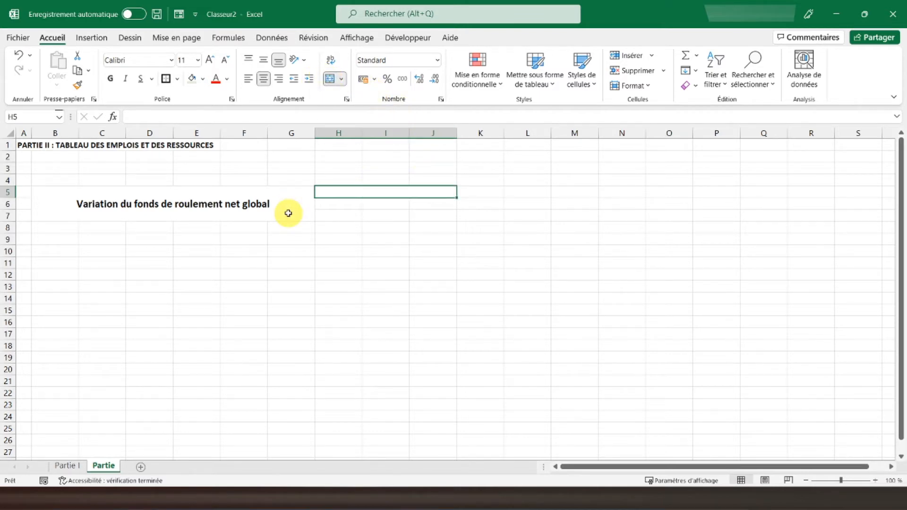
{"action": "type", "text": "Exercice"}
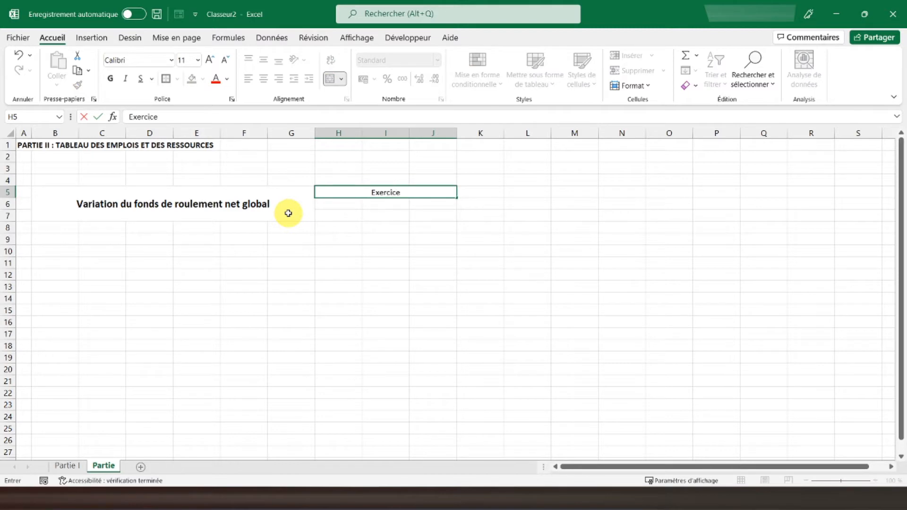
{"action": "type", "text": " N"}
{"action": "key", "text": "Tab"}
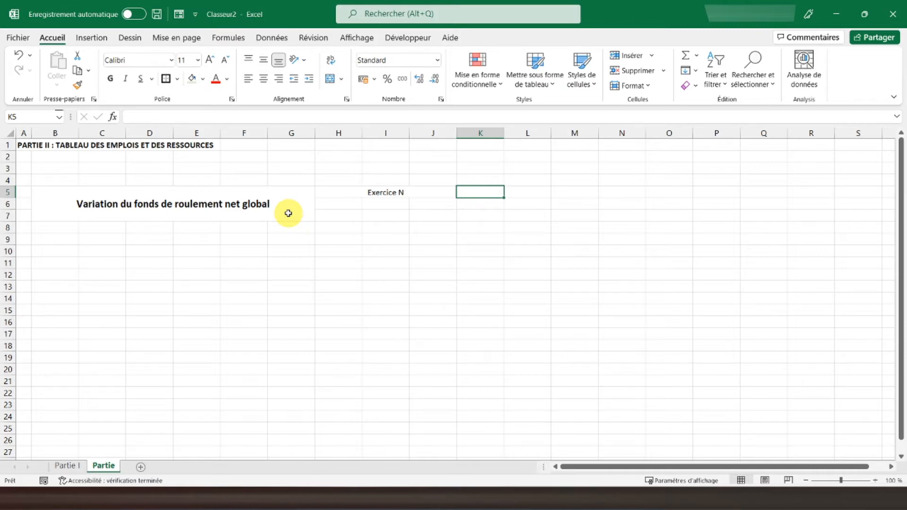
{"action": "type", "text": "Exercice N-1"}
{"action": "key", "text": "Return"}
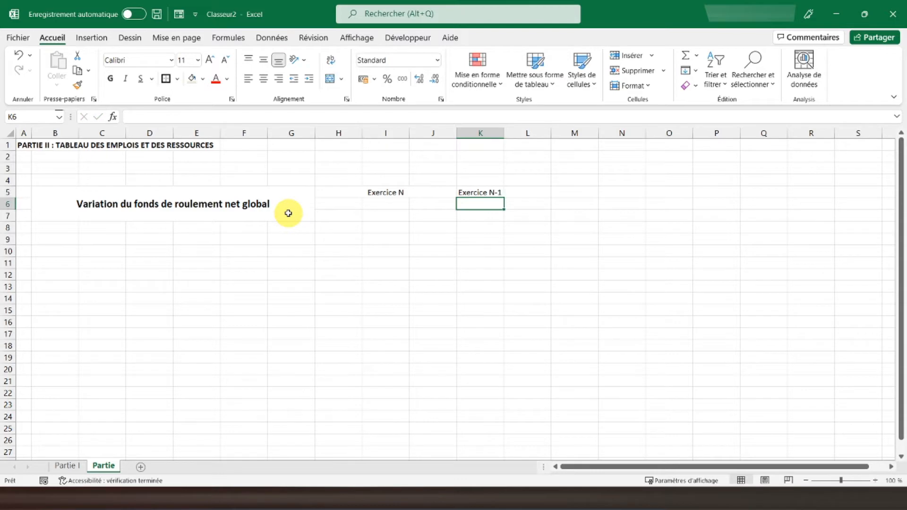
Make the year headings in H5:K5 bold, and enter "Besoins", "Dégagement" and "Solde" in H6:J6
{"action": "left_click_drag", "start_coordinate": [326, 193], "coordinate": [481, 188]}
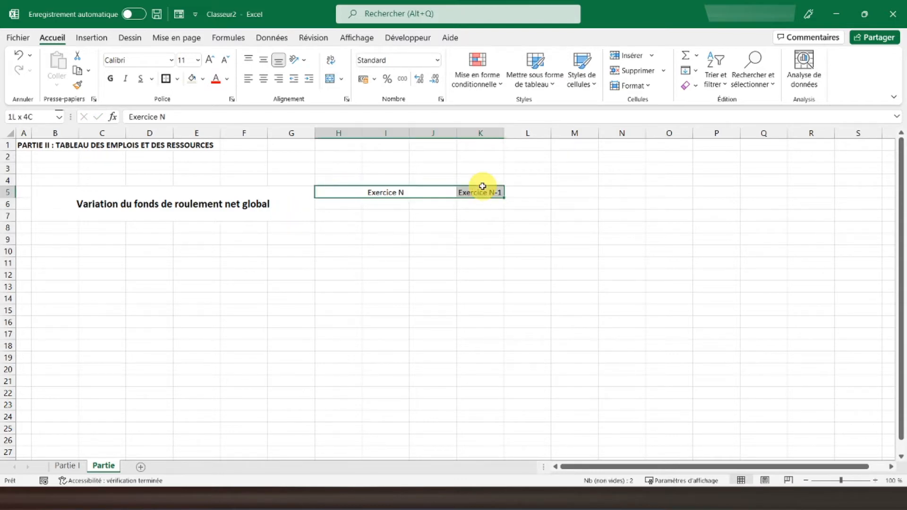
{"action": "left_click", "coordinate": [111, 78]}
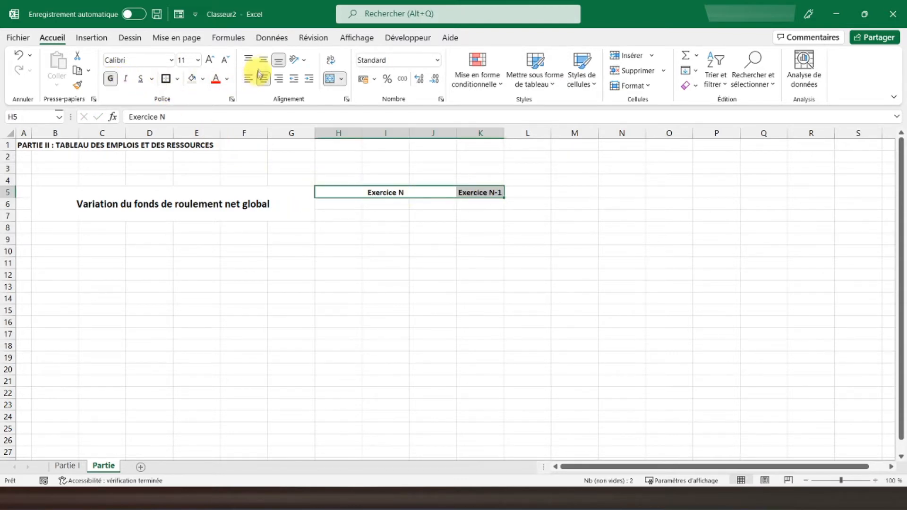
{"action": "left_click", "coordinate": [334, 202]}
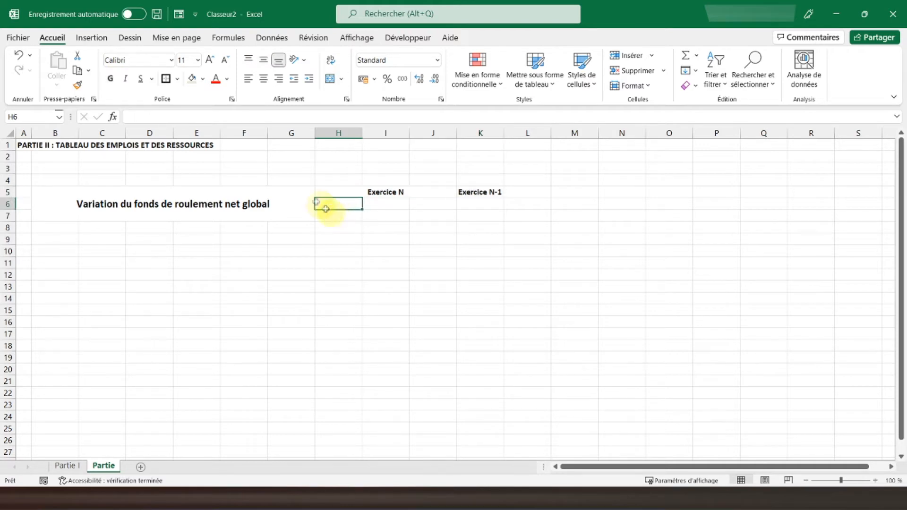
{"action": "type", "text": "Besoins"}
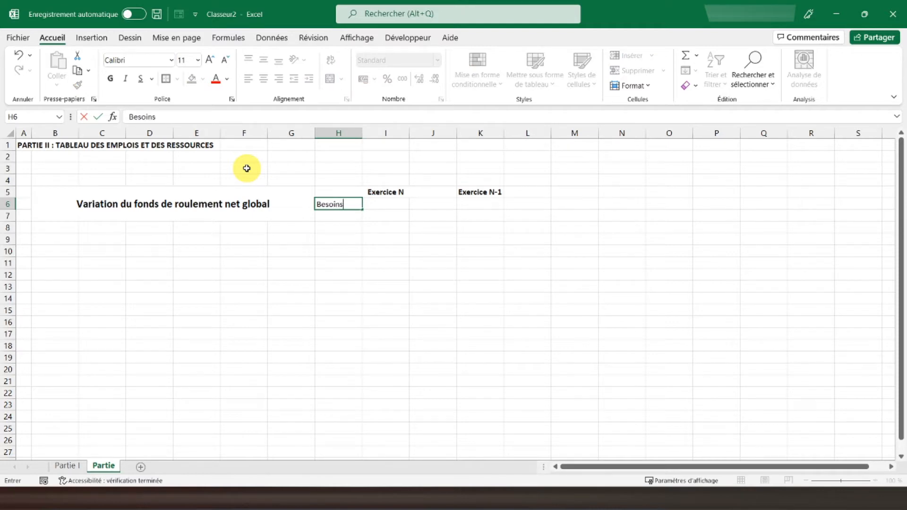
{"action": "key", "text": "Tab"}
{"action": "type", "text": "Dé"}
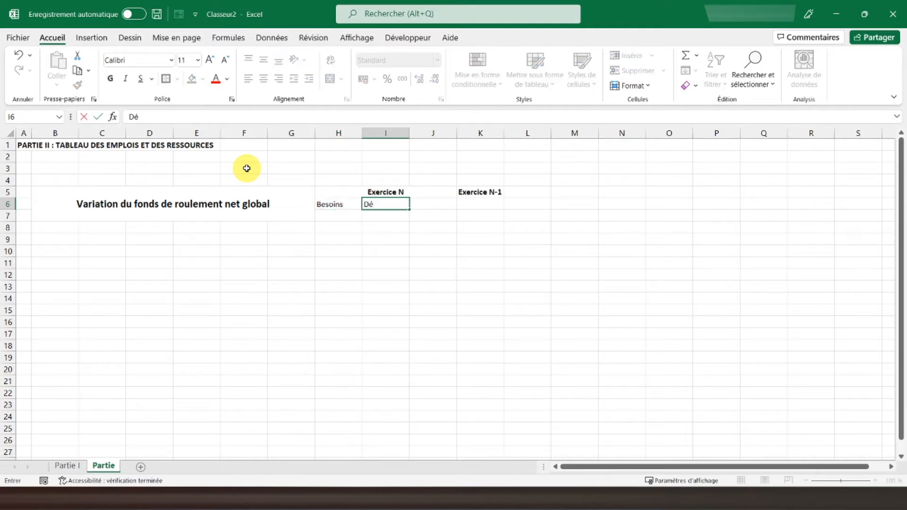
{"action": "type", "text": "gagement"}
{"action": "key", "text": "Tab"}
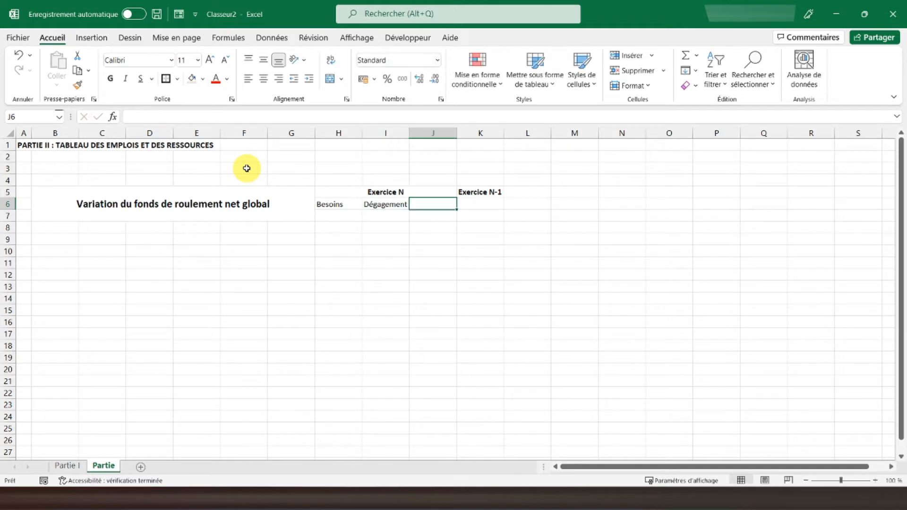
{"action": "type", "text": "Solde"}
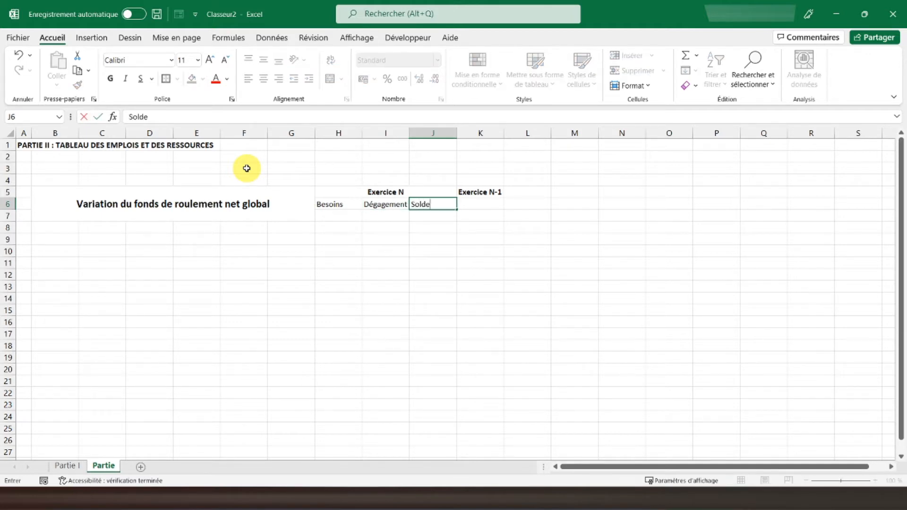
{"action": "key", "text": "Return"}
Enter 1 under "Besoins" in H7, 2 under "Dégagement" in I7 and 2-1 under "Solde" in J7
{"action": "key", "text": "Left"}
{"action": "key", "text": "Left"}
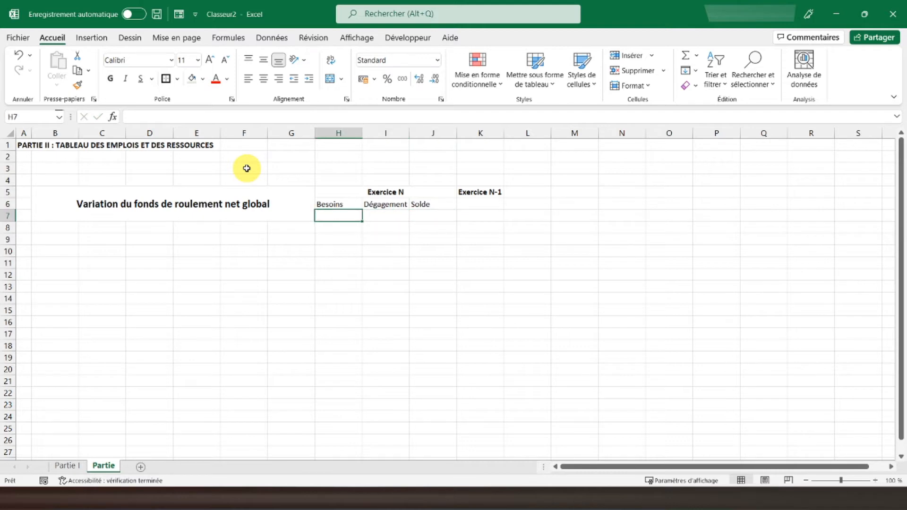
{"action": "type", "text": "1"}
{"action": "key", "text": "Tab"}
{"action": "type", "text": "2"}
{"action": "key", "text": "Tab"}
{"action": "type", "text": "2-1"}
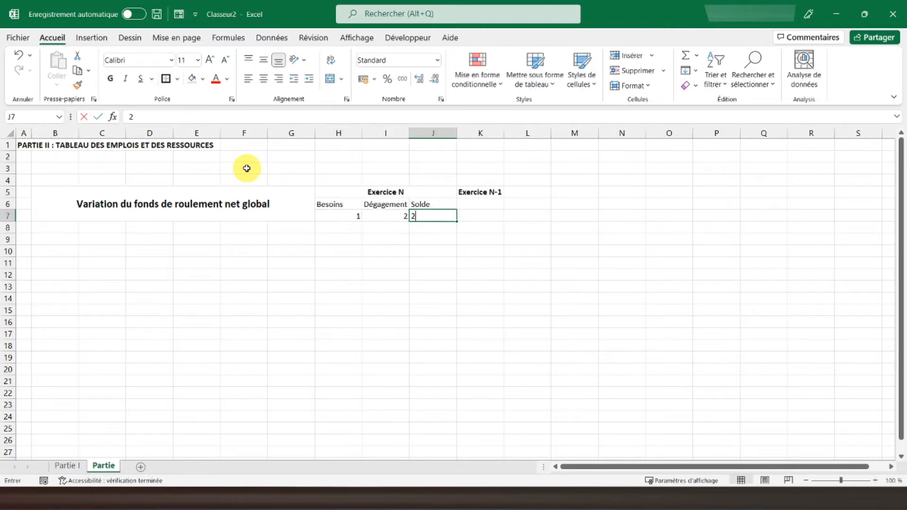
{"action": "key", "text": "Return"}
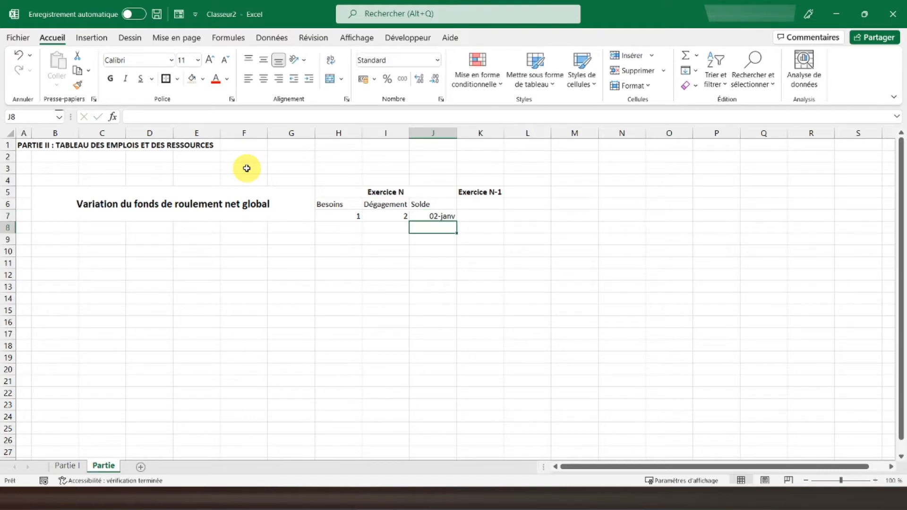
Set the number format of J7 to Standard and try entering 2/1 in it
{"action": "key", "text": "Up"}
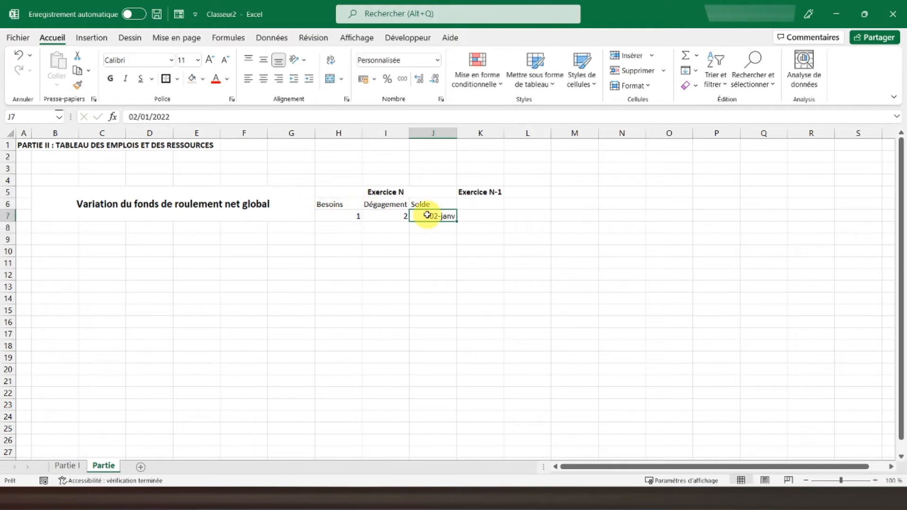
{"action": "right_click", "coordinate": [427, 215]}
{"action": "left_click", "coordinate": [468, 424]}
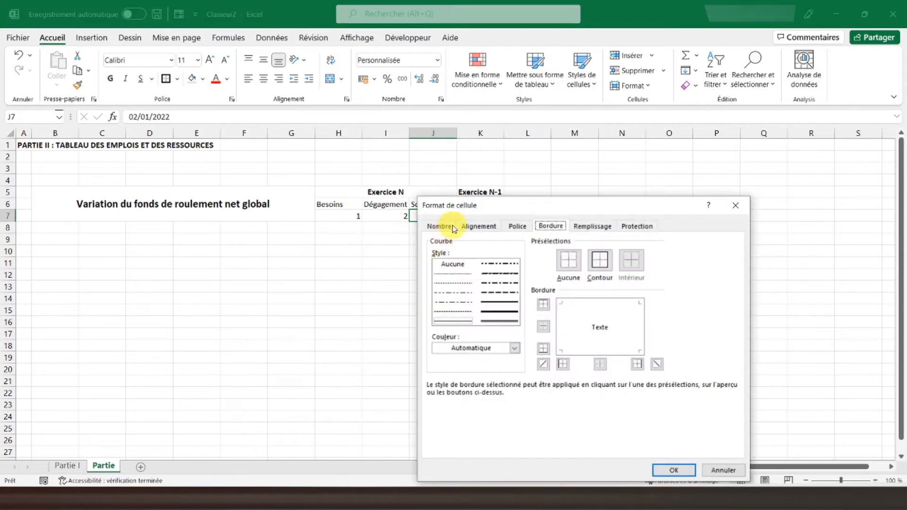
{"action": "left_click", "coordinate": [454, 228]}
{"action": "left_click", "coordinate": [443, 252]}
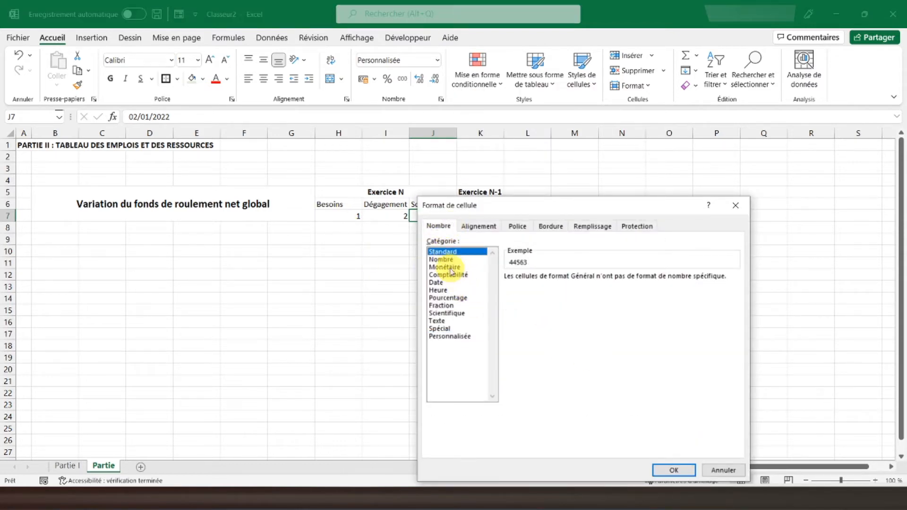
{"action": "left_click", "coordinate": [442, 259]}
{"action": "left_click", "coordinate": [443, 252]}
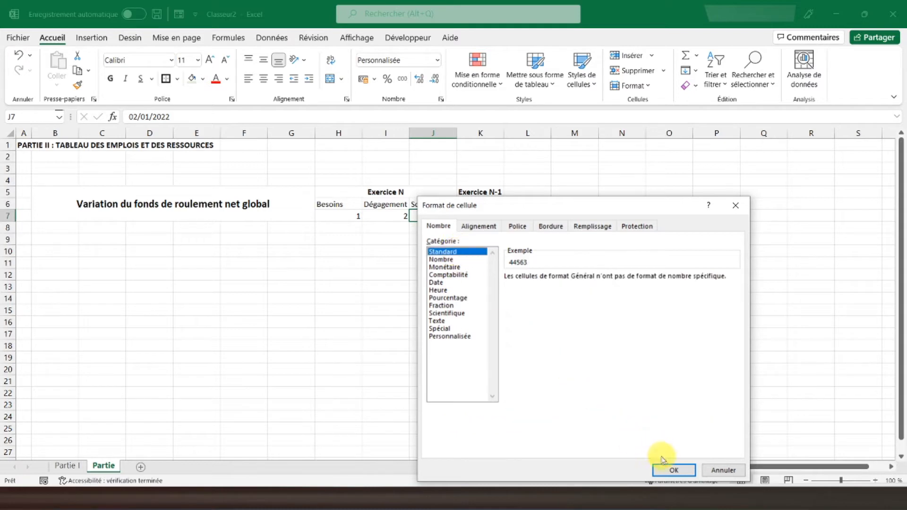
{"action": "left_click", "coordinate": [674, 470]}
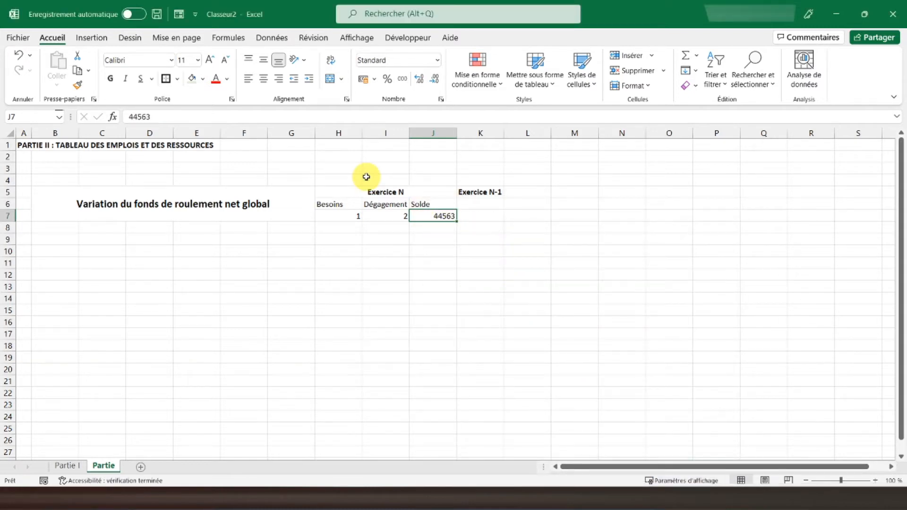
{"action": "type", "text": "2/1"}
{"action": "key", "text": "Return"}
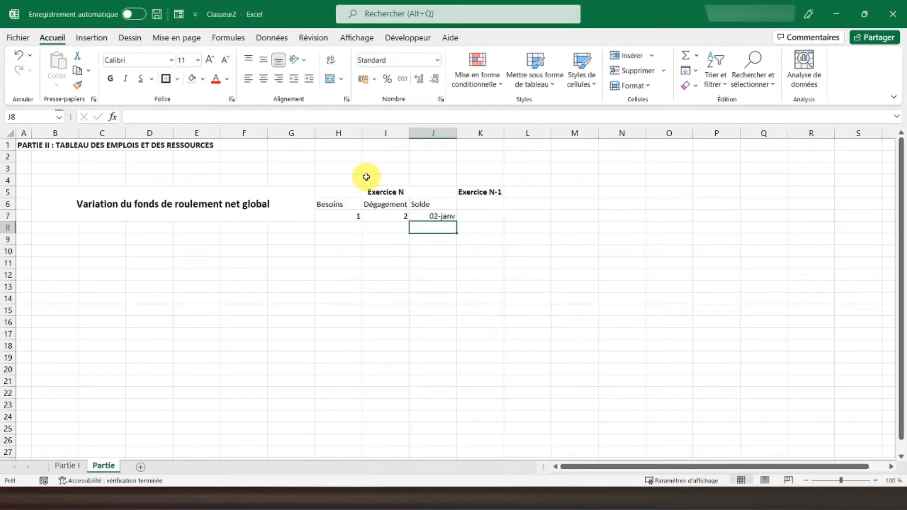
Clear the date from J7 and enter 2-1 as text, using a leading apostrophe
{"action": "left_click", "coordinate": [422, 216]}
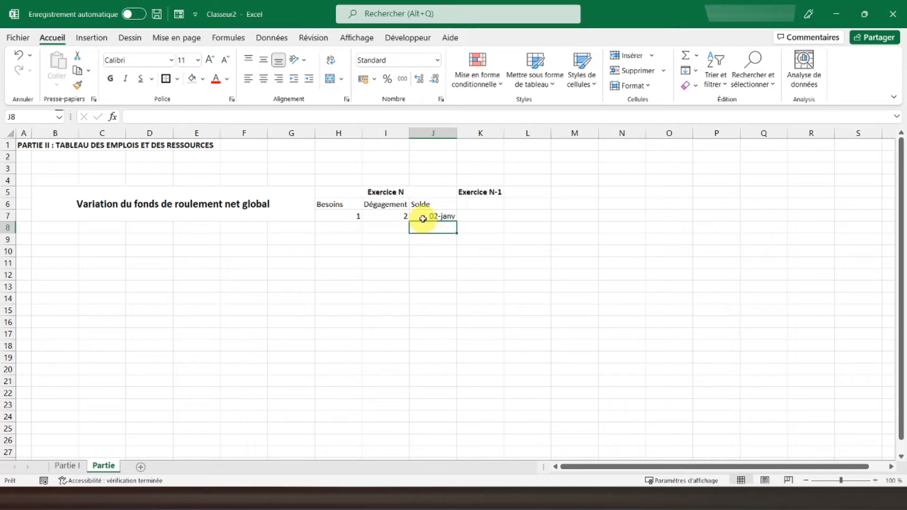
{"action": "left_click", "coordinate": [129, 116]}
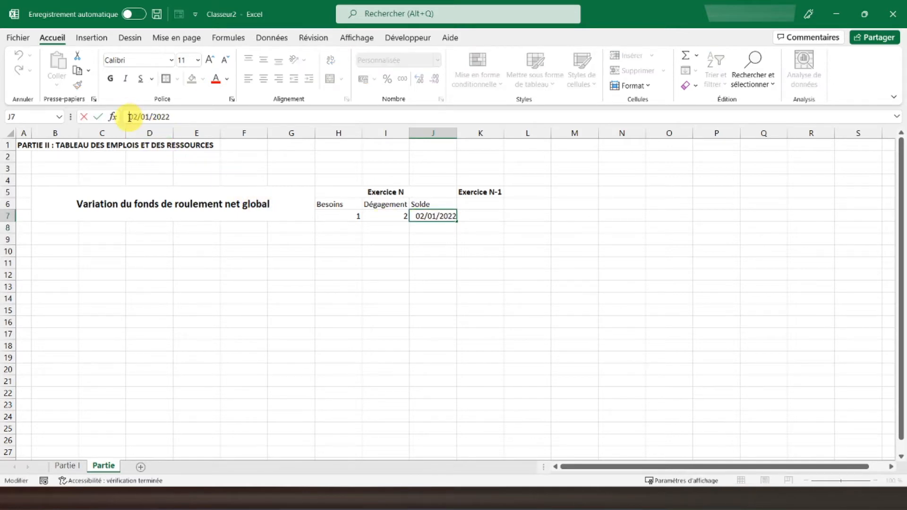
{"action": "key", "text": "Delete"}
{"action": "key", "text": "Delete"}
{"action": "key", "text": "Delete"}
{"action": "key", "text": "Delete"}
{"action": "key", "text": "Delete"}
{"action": "key", "text": "Delete"}
{"action": "key", "text": "Delete"}
{"action": "key", "text": "Delete"}
{"action": "key", "text": "Delete"}
{"action": "key", "text": "Delete"}
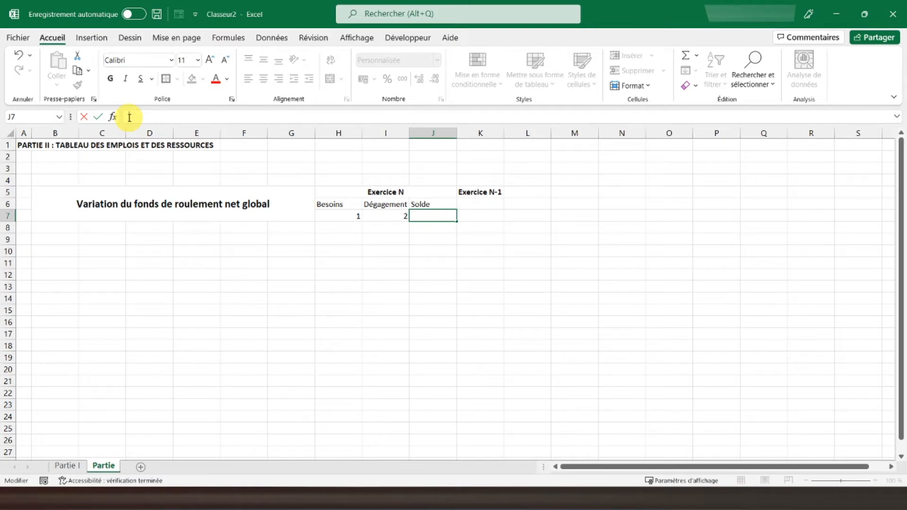
{"action": "type", "text": "'2-"}
{"action": "key", "text": "Return"}
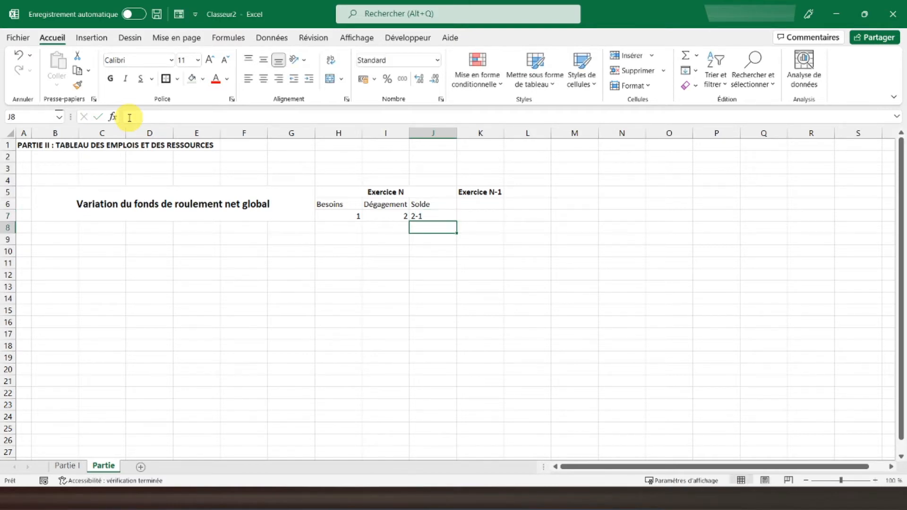
Center and bold the subheadings and the reference numbers below them in H6:J7
{"action": "left_click", "coordinate": [335, 216]}
{"action": "left_click_drag", "start_coordinate": [338, 218], "coordinate": [419, 217]}
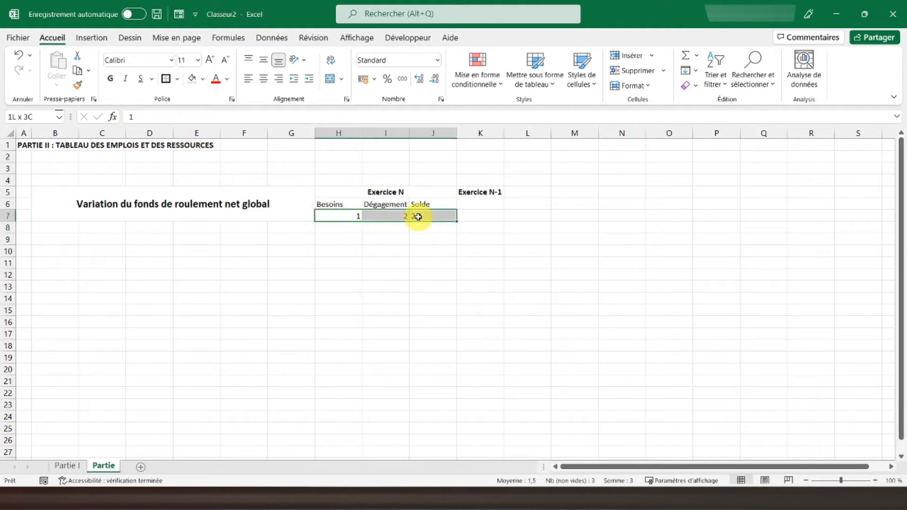
{"action": "left_click", "coordinate": [265, 78]}
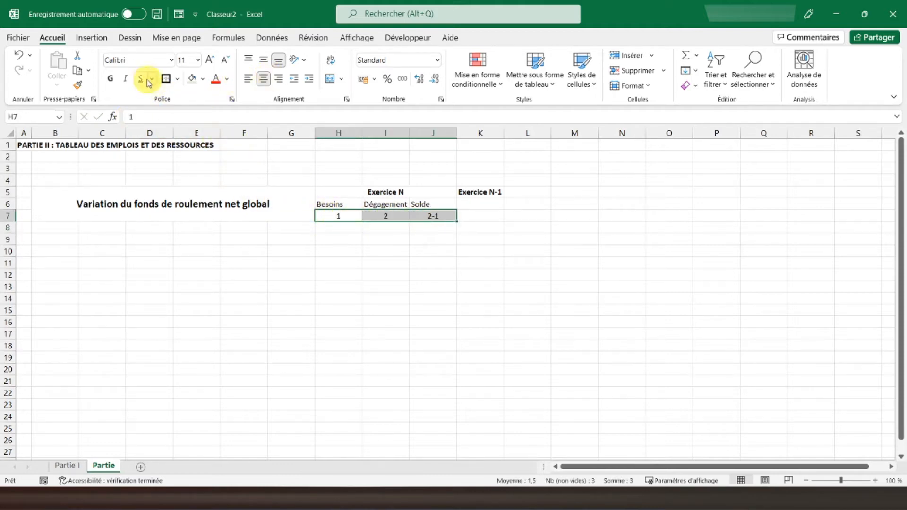
{"action": "left_click", "coordinate": [110, 79]}
{"action": "left_click_drag", "start_coordinate": [334, 204], "coordinate": [435, 199]}
{"action": "left_click", "coordinate": [111, 78]}
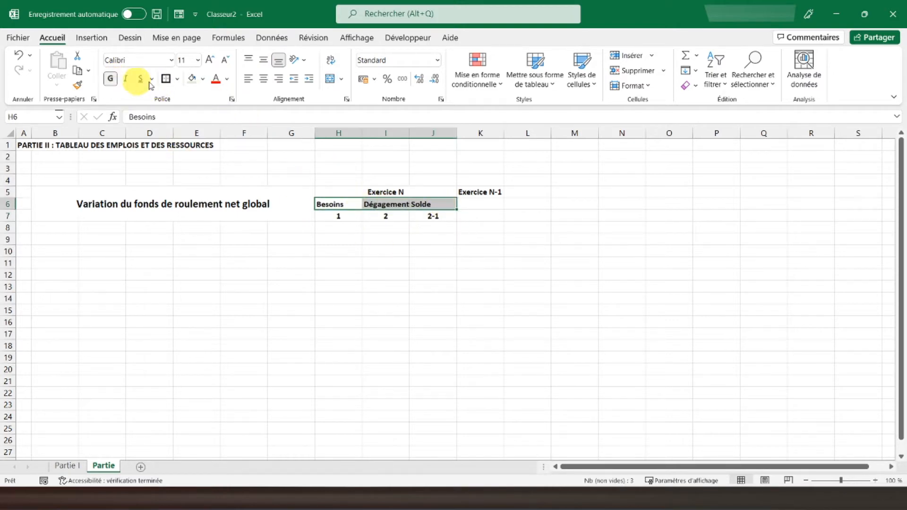
{"action": "left_click", "coordinate": [263, 79]}
Copy the "Solde" heading from J6 to K6 under "Exercice N-1"
{"action": "left_click", "coordinate": [479, 203]}
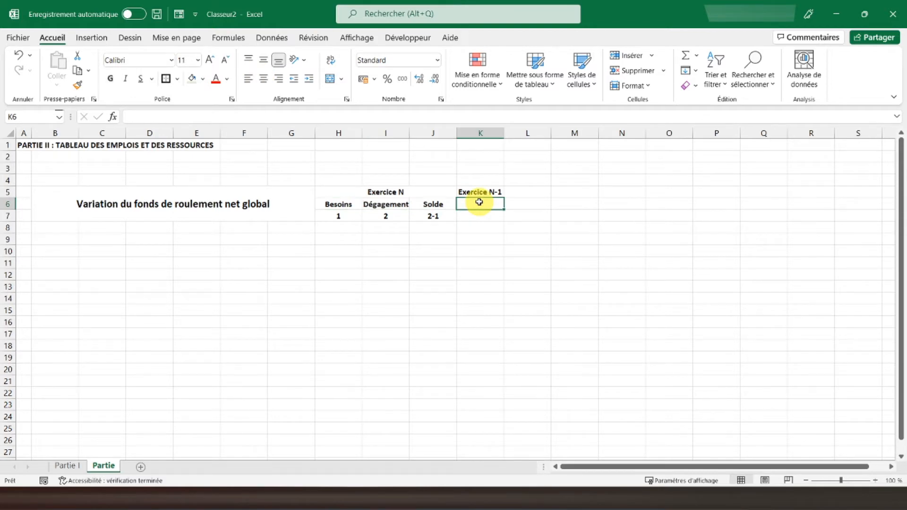
{"action": "key", "text": "Left"}
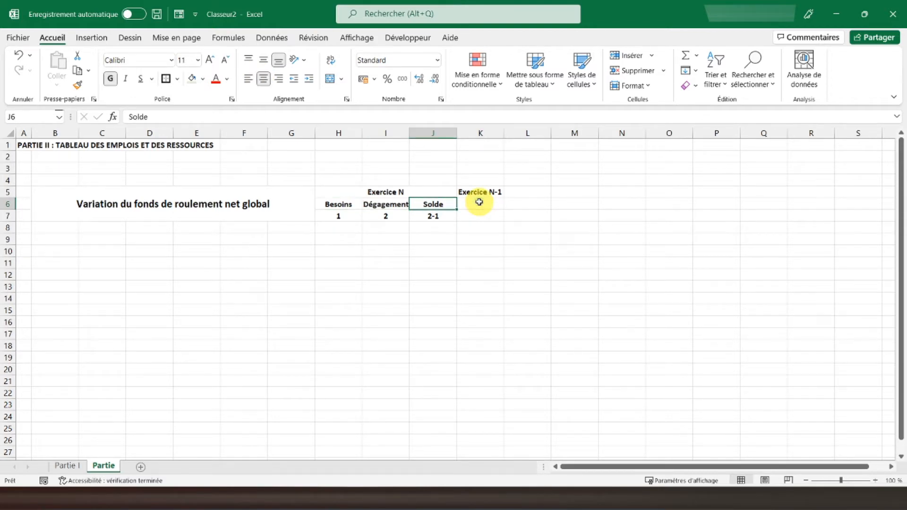
{"action": "key", "text": "ctrl+c"}
{"action": "left_click", "coordinate": [480, 203]}
{"action": "key", "text": "ctrl+v"}
{"action": "key", "text": "Down"}
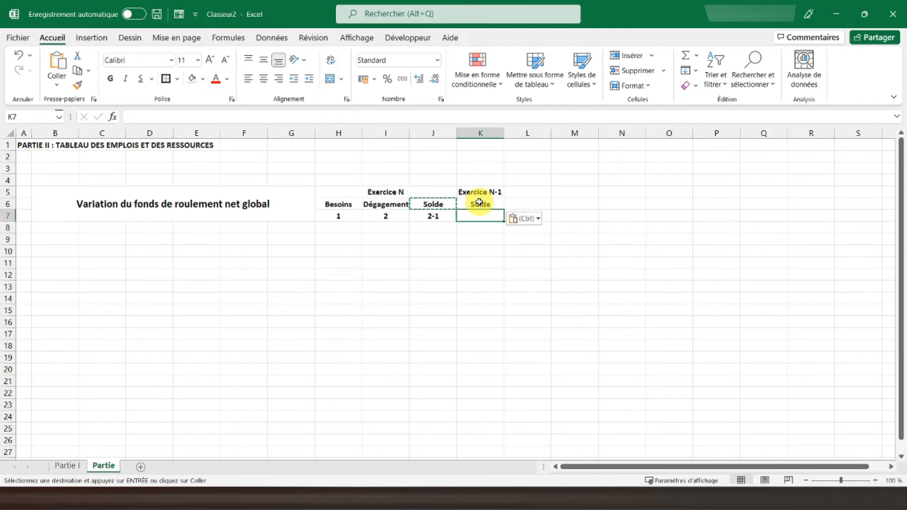
Apply a solid outline plus inside vertical and horizontal borders to the header block B5:K7
{"action": "left_click_drag", "start_coordinate": [186, 209], "coordinate": [481, 199]}
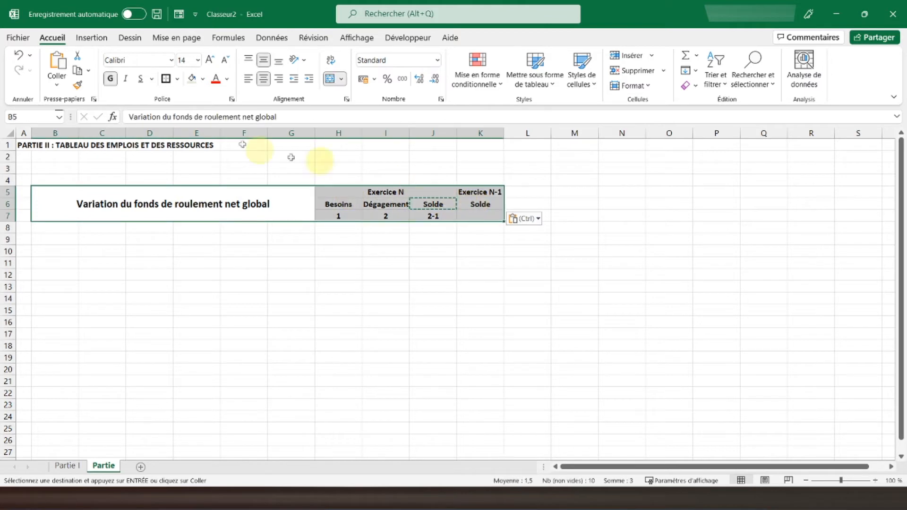
{"action": "left_click", "coordinate": [166, 79]}
{"action": "left_click", "coordinate": [177, 78]}
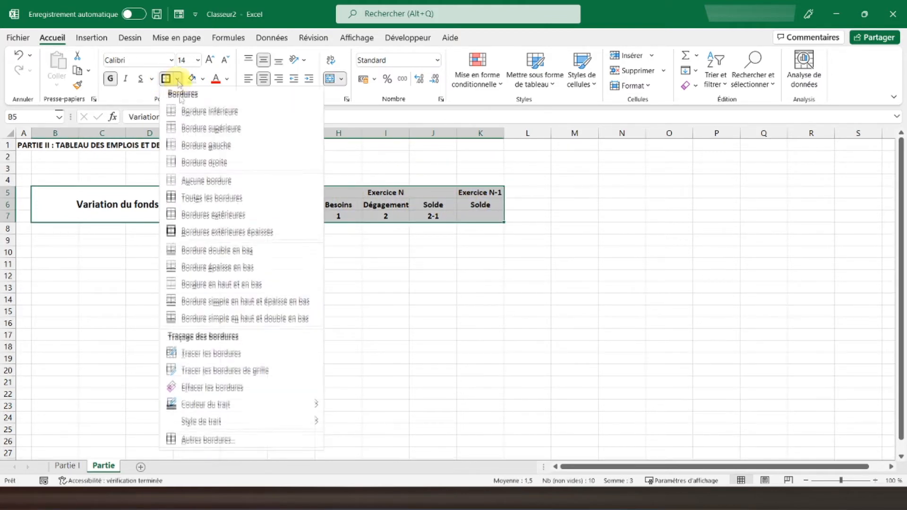
{"action": "left_click", "coordinate": [203, 441]}
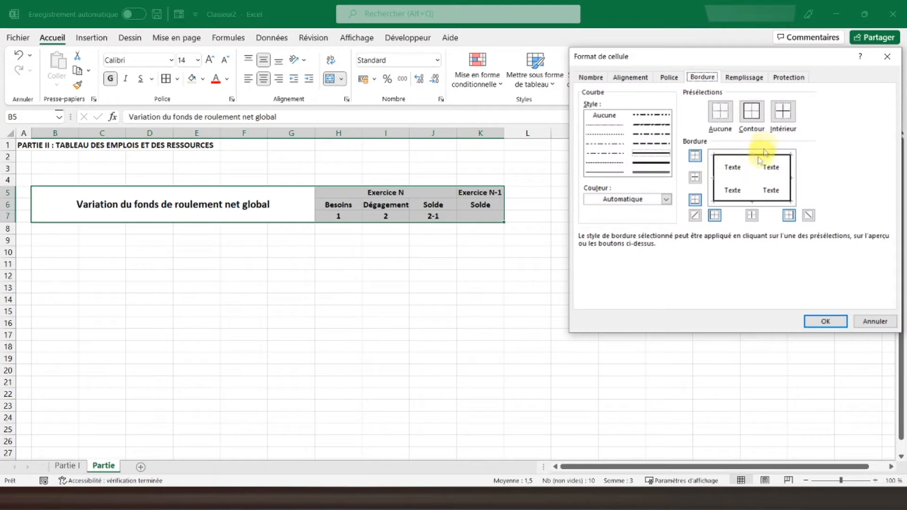
{"action": "left_click", "coordinate": [758, 170]}
{"action": "left_click", "coordinate": [756, 170]}
{"action": "left_click", "coordinate": [763, 175]}
{"action": "left_click", "coordinate": [763, 174]}
{"action": "left_click", "coordinate": [766, 173]}
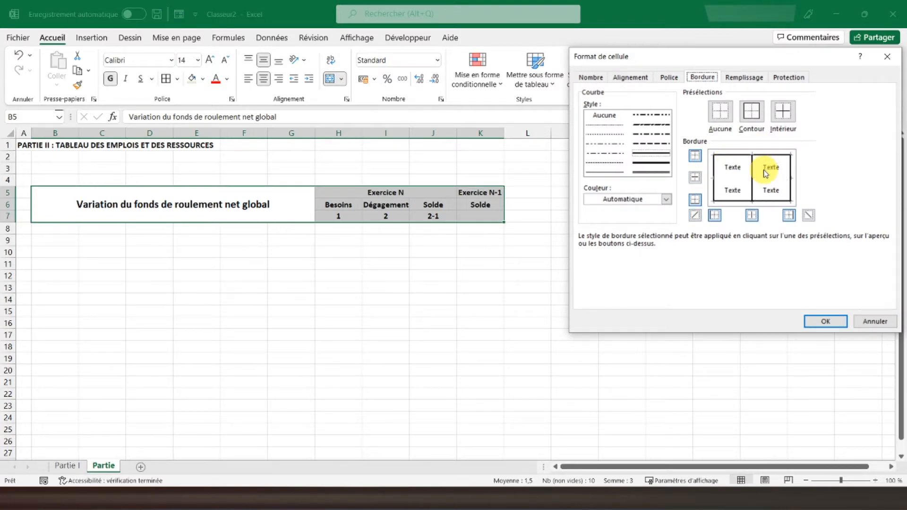
{"action": "left_click", "coordinate": [722, 178]}
{"action": "left_click", "coordinate": [827, 322]}
{"action": "left_click", "coordinate": [296, 298]}
Widen column I slightly so that the "Dégagement" heading fits
{"action": "left_click", "coordinate": [367, 134]}
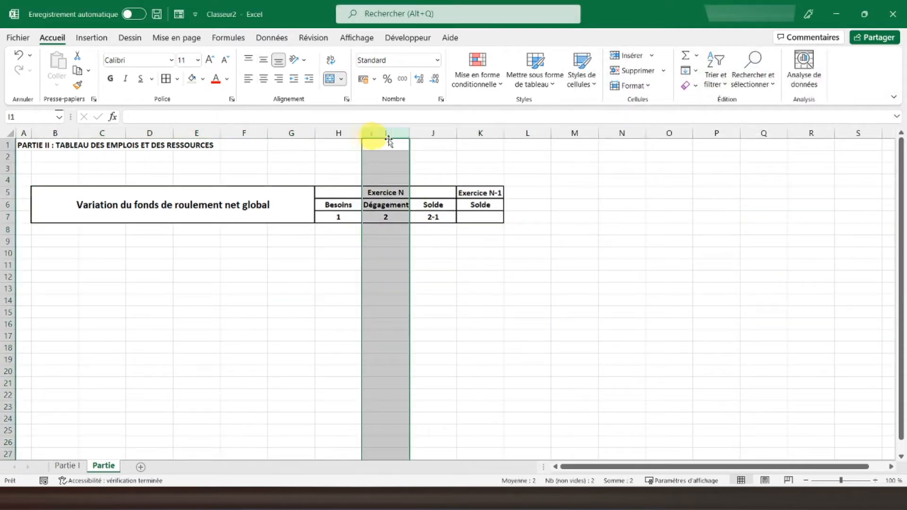
{"action": "left_click_drag", "start_coordinate": [409, 136], "coordinate": [414, 136]}
{"action": "left_click", "coordinate": [326, 271]}
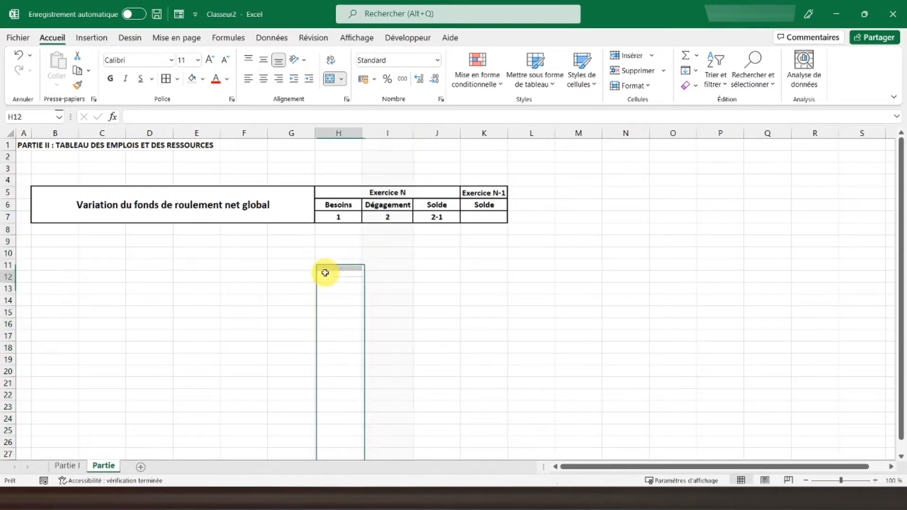
Set the width of columns B to D to 3
{"action": "left_click", "coordinate": [46, 228]}
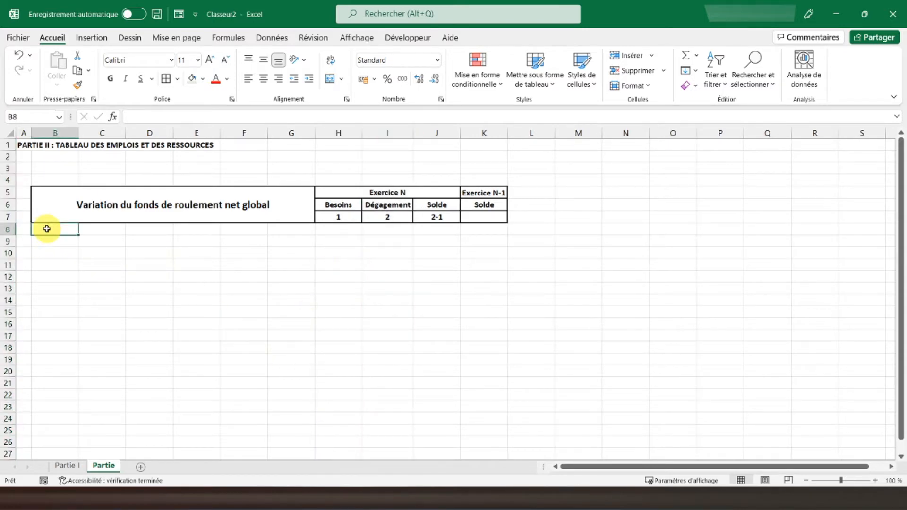
{"action": "key", "text": "Return"}
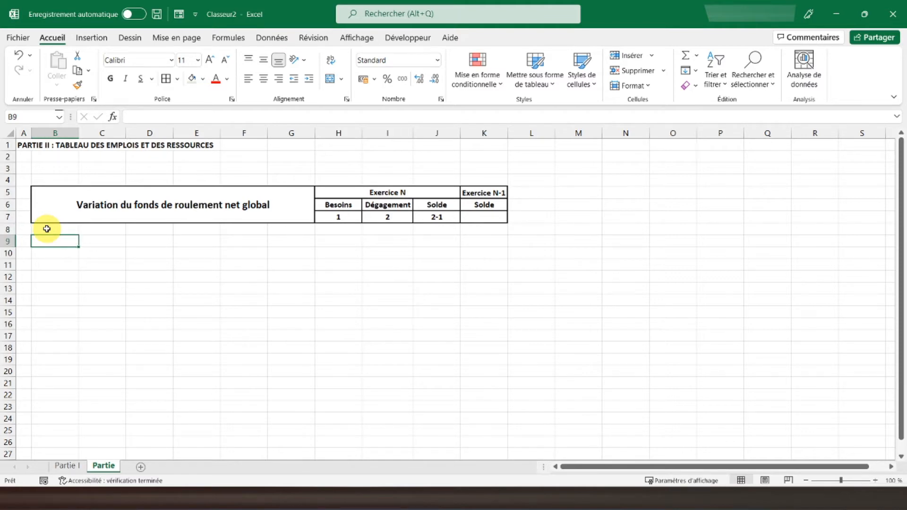
{"action": "right_click", "coordinate": [56, 134]}
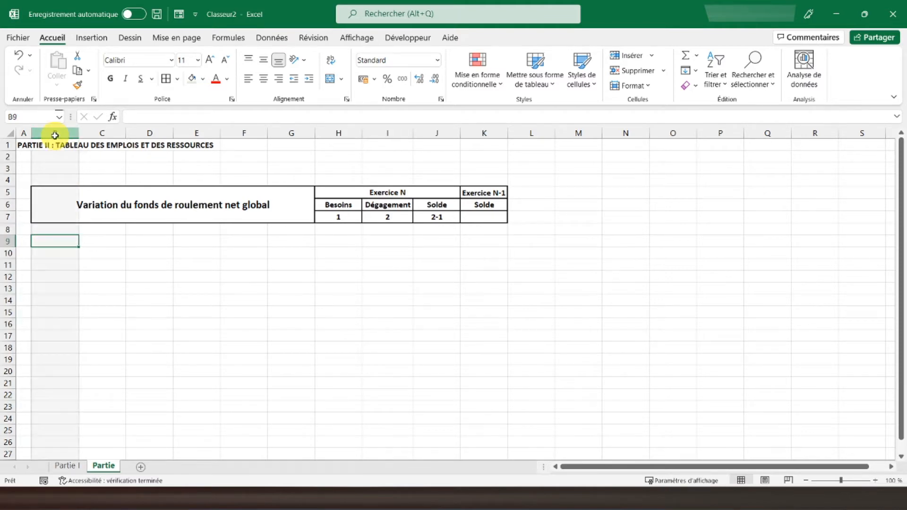
{"action": "left_click", "coordinate": [54, 134]}
{"action": "left_click_drag", "start_coordinate": [54, 134], "coordinate": [132, 158]}
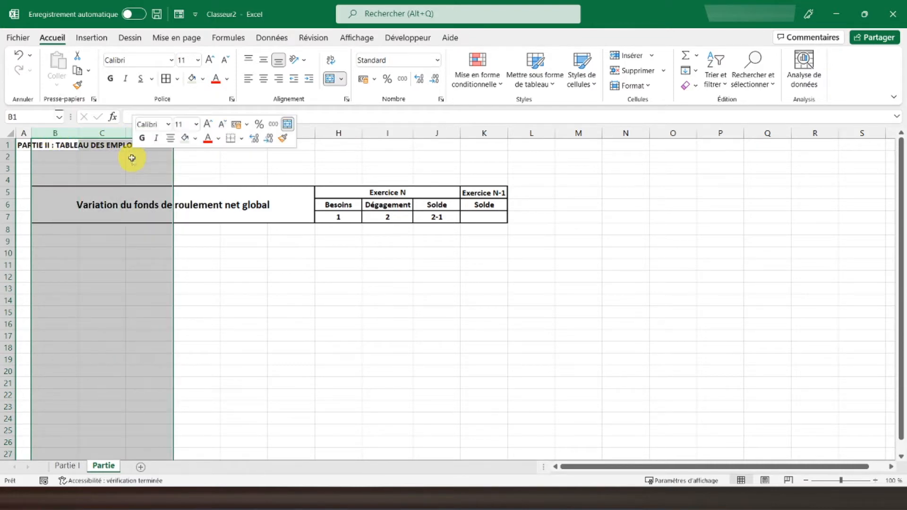
{"action": "right_click", "coordinate": [132, 158]}
{"action": "left_click", "coordinate": [182, 346]}
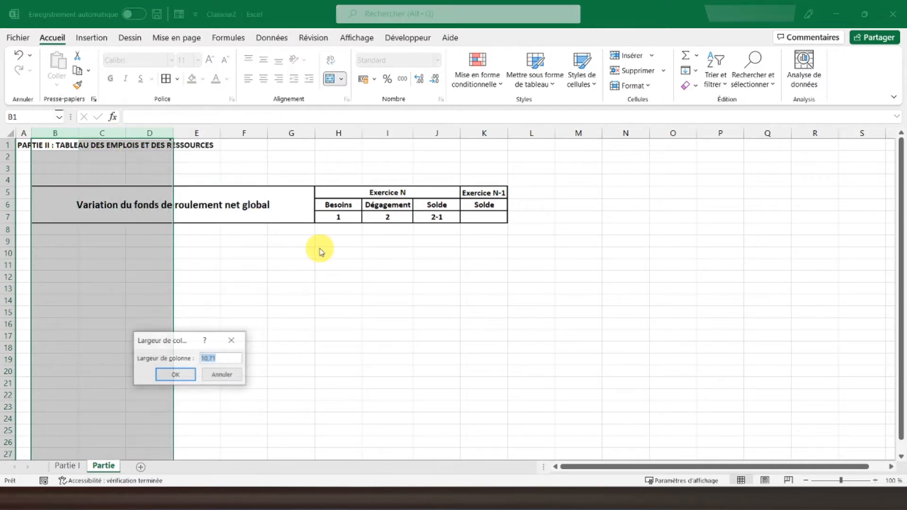
{"action": "type", "text": "3"}
{"action": "key", "text": "Return"}
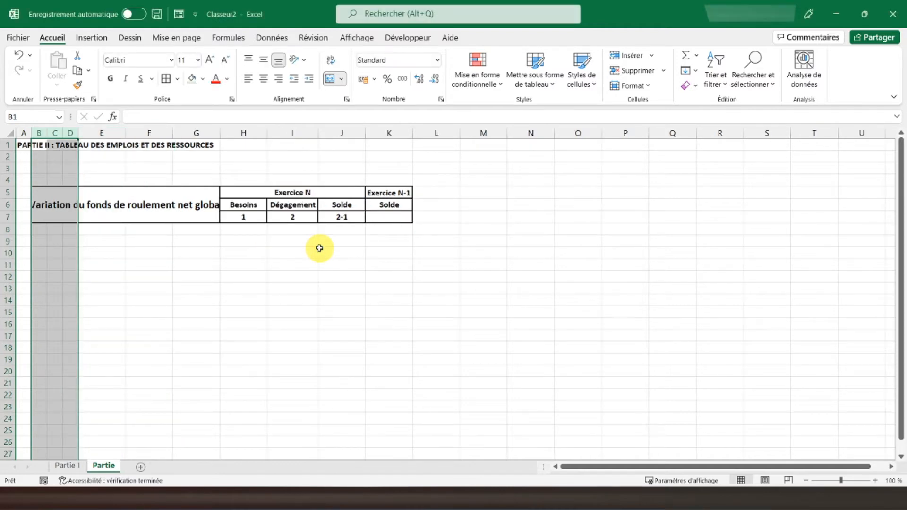
Widen column G so that the title "Variation du fonds de roulement net global" fits in its merged cell
{"action": "left_click", "coordinate": [43, 241]}
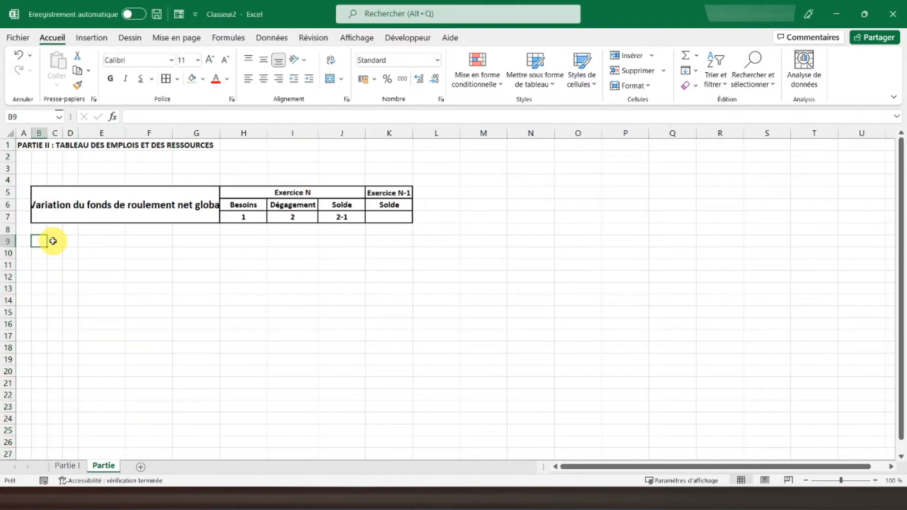
{"action": "left_click", "coordinate": [53, 241]}
{"action": "left_click_drag", "start_coordinate": [219, 133], "coordinate": [277, 132]}
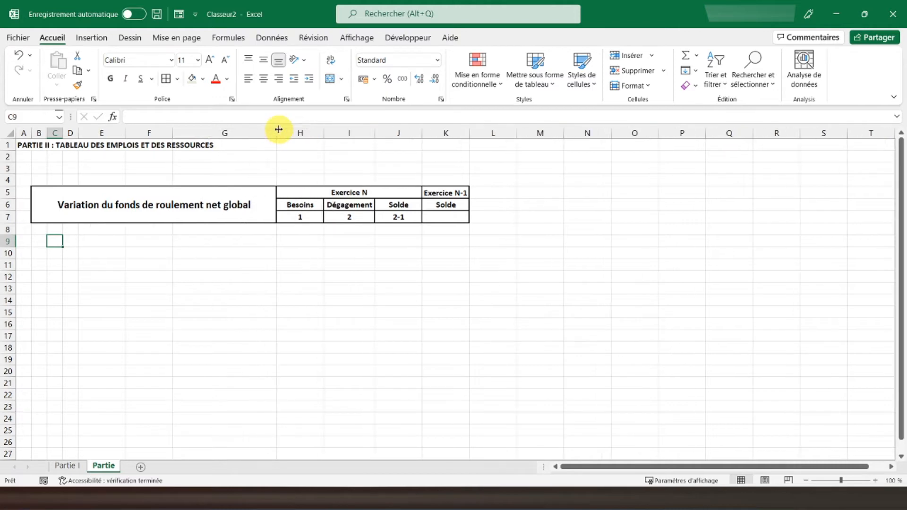
Enter the section heading "Variation "Exploitation" :" in B9 and make it bold
{"action": "left_click", "coordinate": [40, 242]}
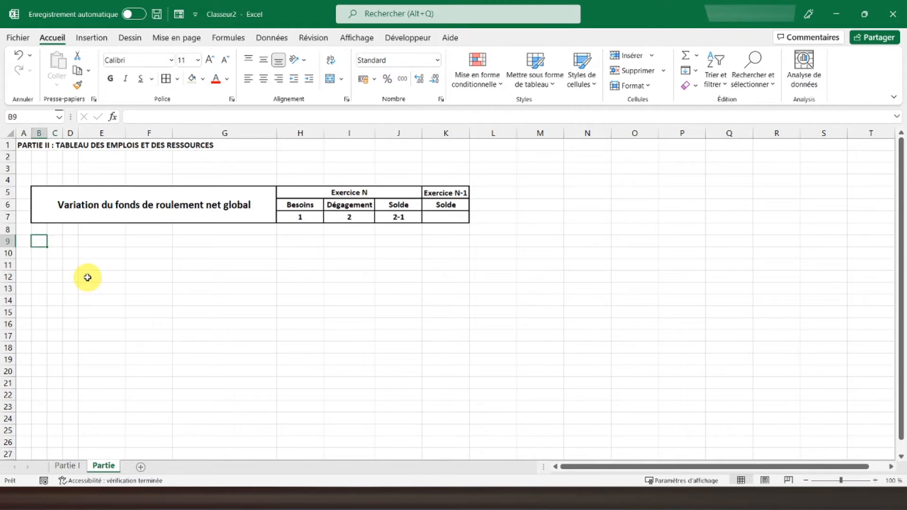
{"action": "type", "text": "Variation"}
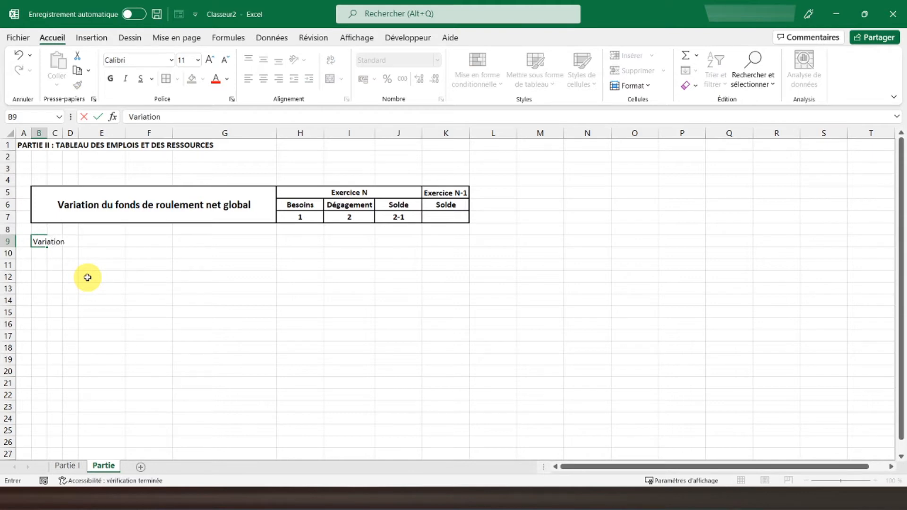
{"action": "type", "text": " \"Exploita tion\""}
{"action": "key", "text": "Return"}
{"action": "key", "text": "Up"}
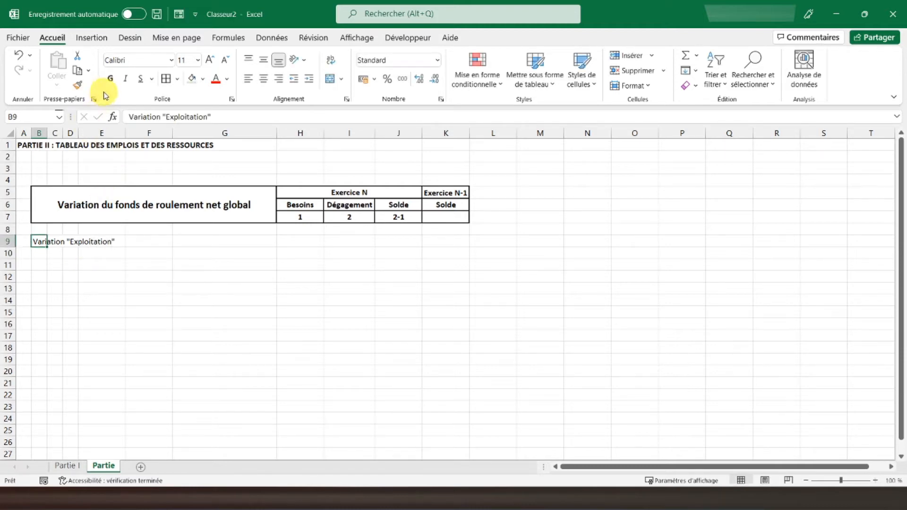
{"action": "left_click", "coordinate": [110, 79]}
{"action": "left_click", "coordinate": [54, 251]}
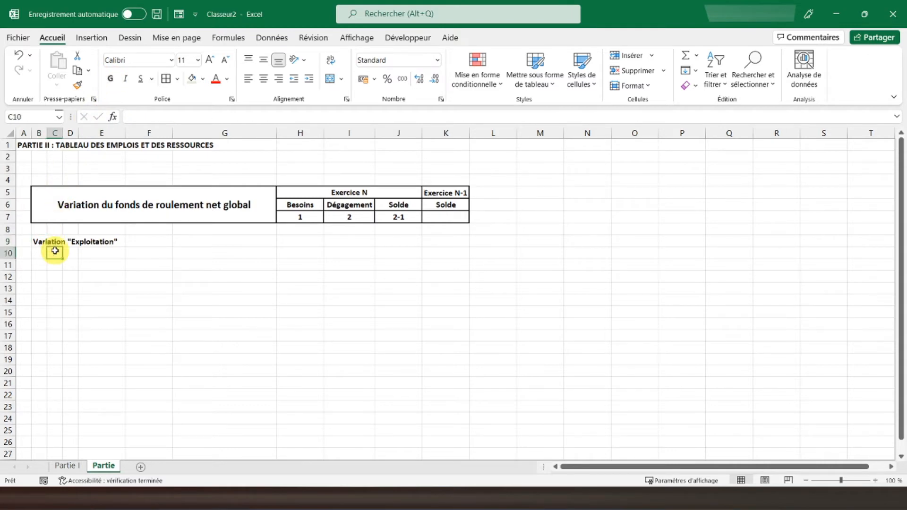
{"action": "left_click", "coordinate": [38, 241]}
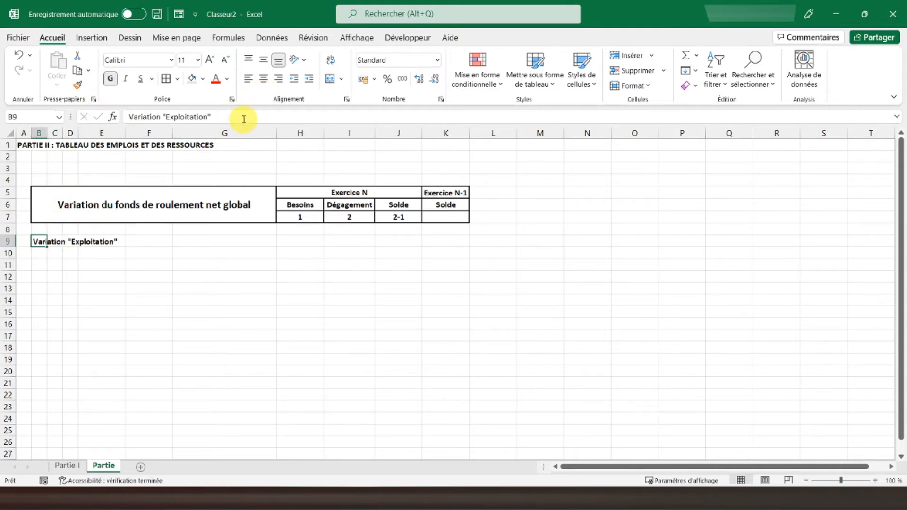
{"action": "left_click", "coordinate": [244, 119]}
{"action": "type", "text": ":"}
{"action": "key", "text": "Return"}
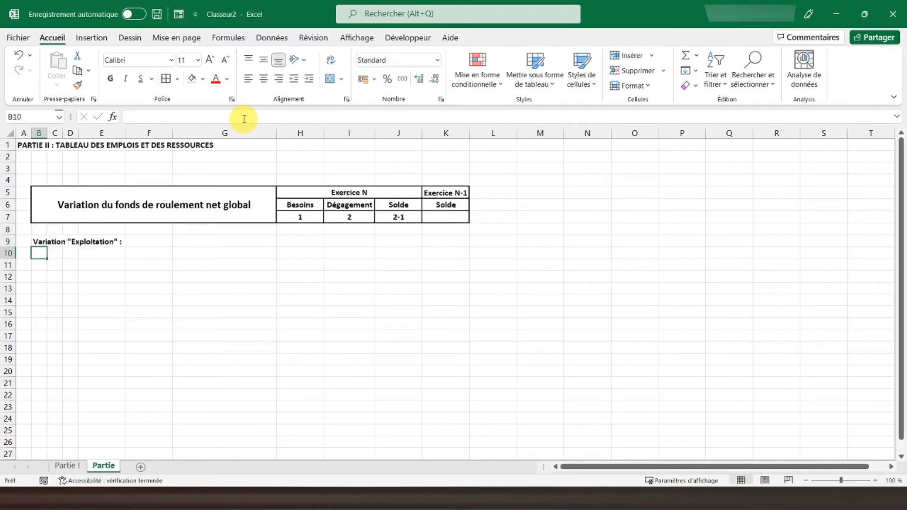
Enter the subheading "Variation des actifs d'exploitation :" in C10, indented one column under the section heading
{"action": "key", "text": "Right"}
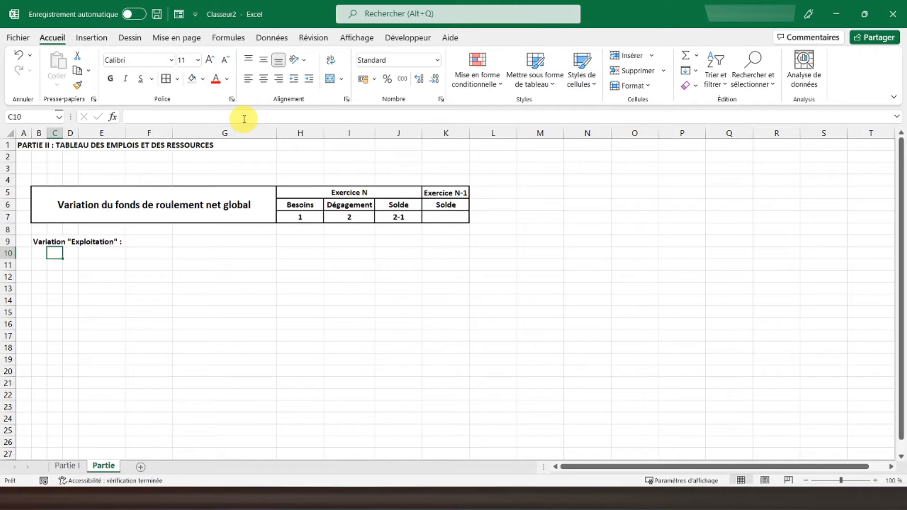
{"action": "type", "text": "Variatio"}
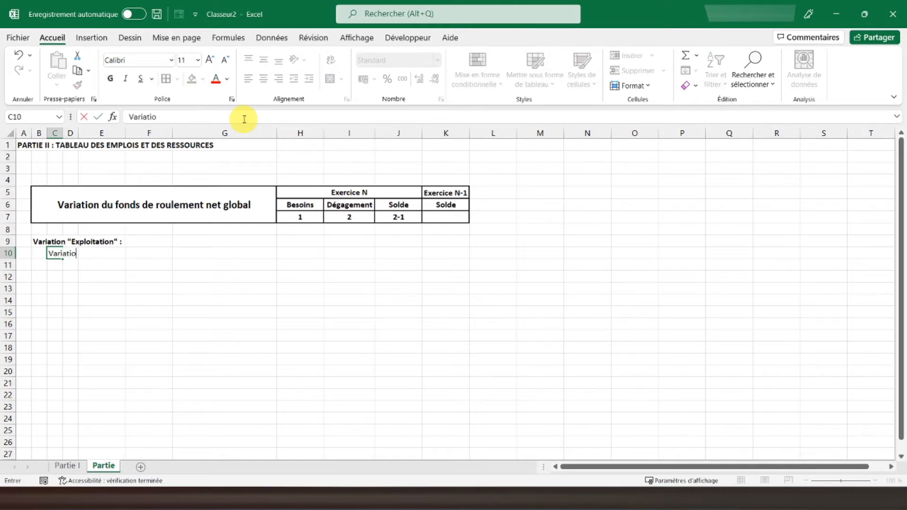
{"action": "type", "text": "n des actifs d'e"}
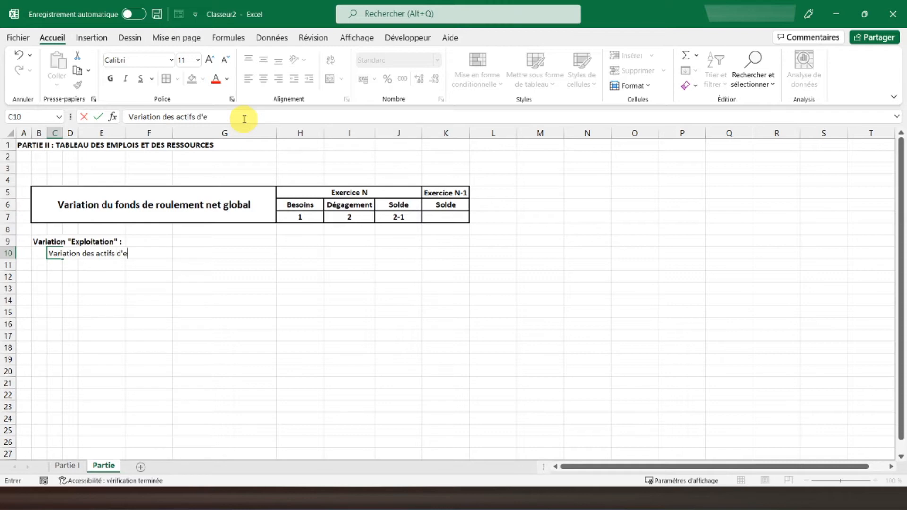
{"action": "type", "text": "xploitation :"}
{"action": "key", "text": "Return"}
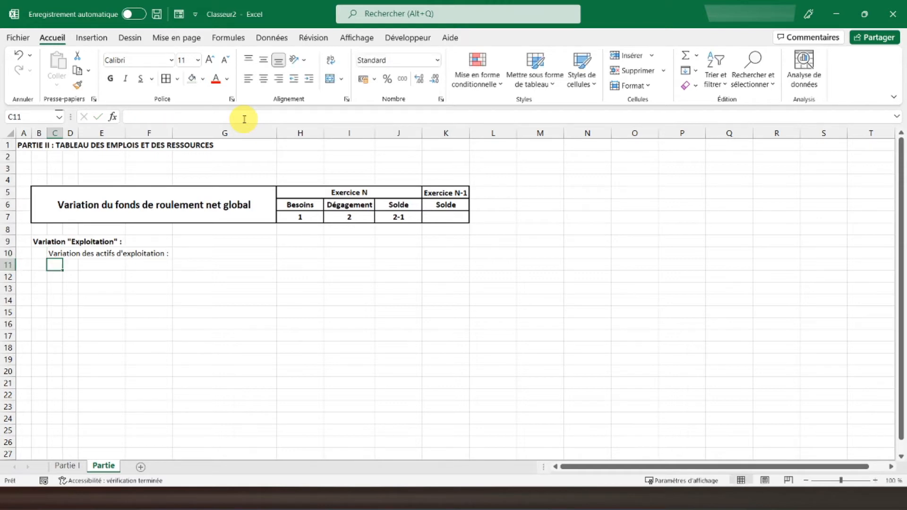
Enter the asset items "Stocks et en-cours" in D11 and "Avances et acomptes versés sur commande" in D12
{"action": "key", "text": "Right"}
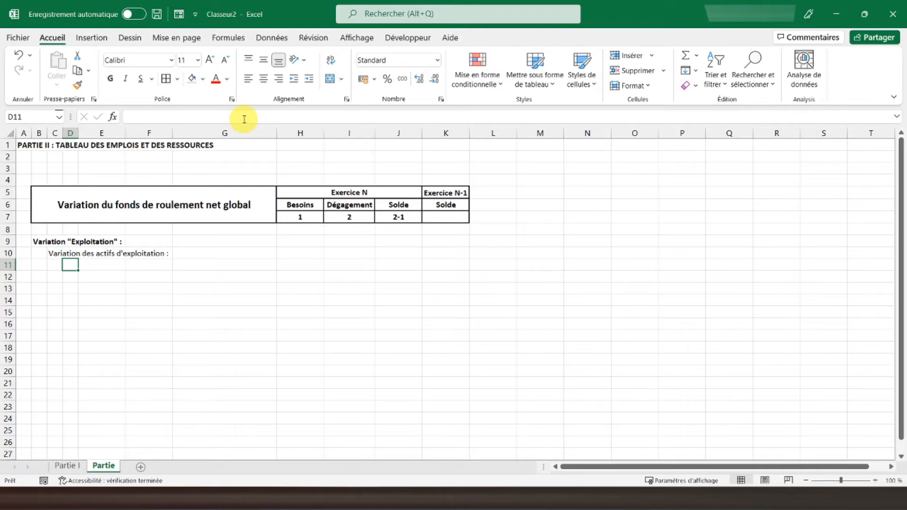
{"action": "type", "text": "Stocks et"}
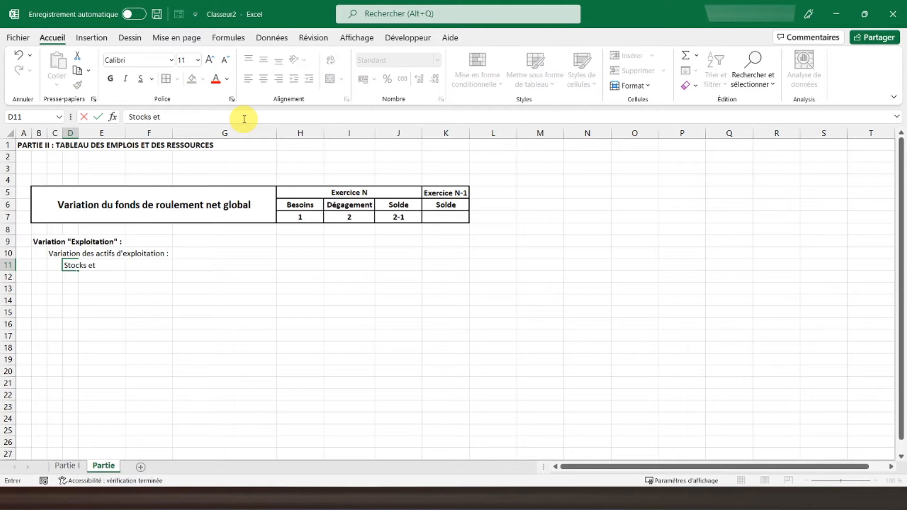
{"action": "type", "text": " en-cours"}
{"action": "key", "text": "Return"}
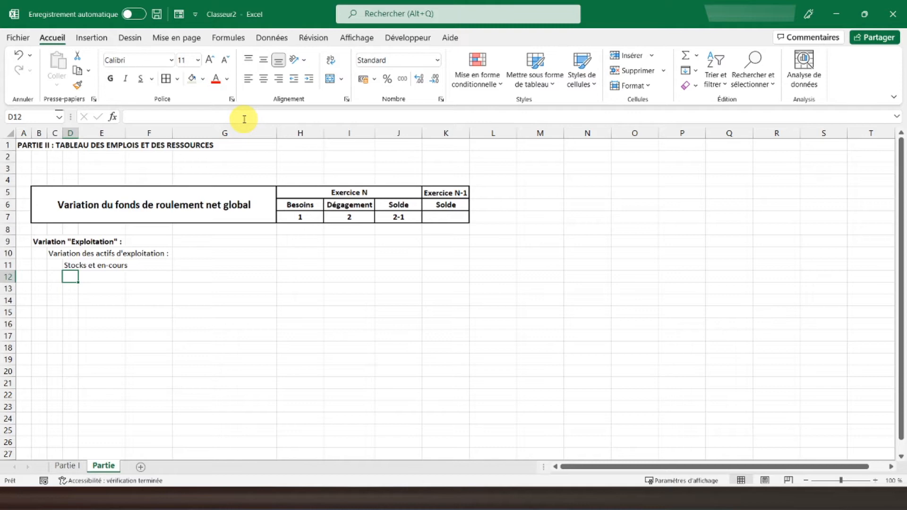
{"action": "type", "text": "Avanc"}
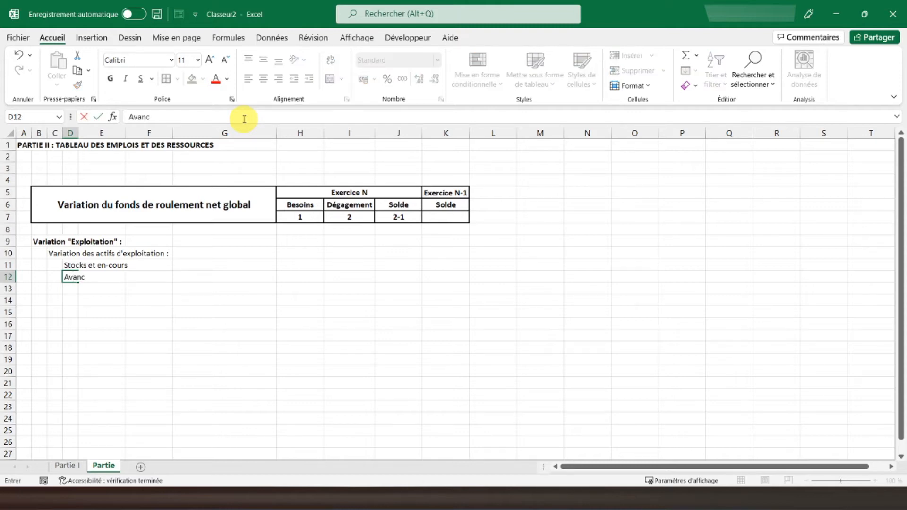
{"action": "type", "text": "es et acomptes"}
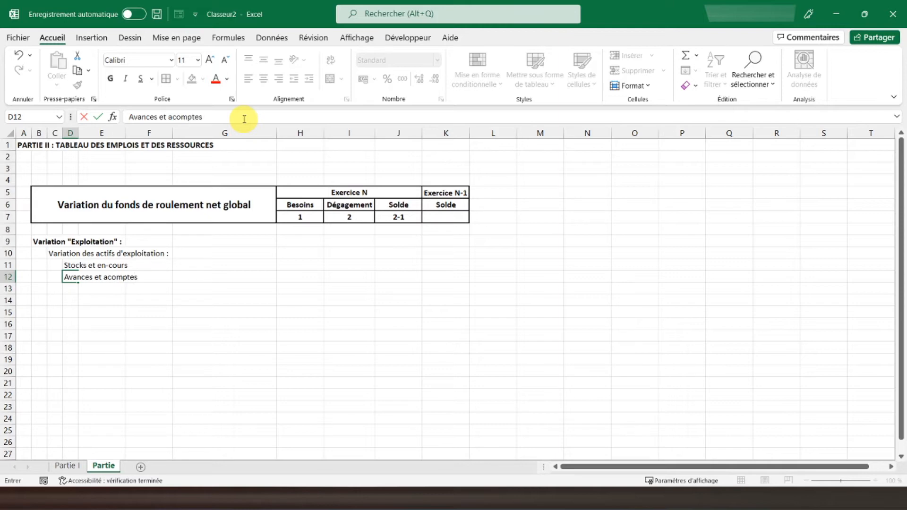
{"action": "type", "text": " versés sur commande"}
{"action": "key", "text": "Return"}
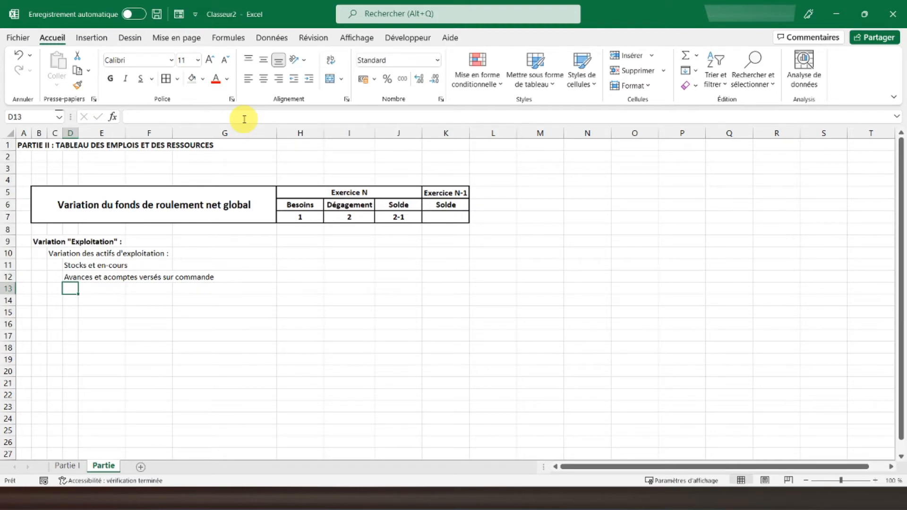
Enter "Créances clients, Comptes rattachés et autres créances d'exploitation" in D13 and widen column G so that the label fits
{"action": "type", "text": "Créa"}
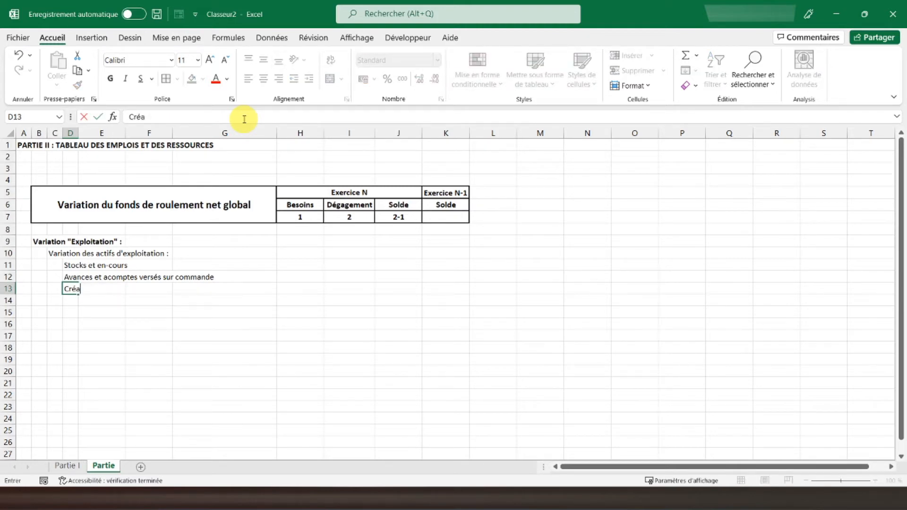
{"action": "type", "text": "nces clients, C"}
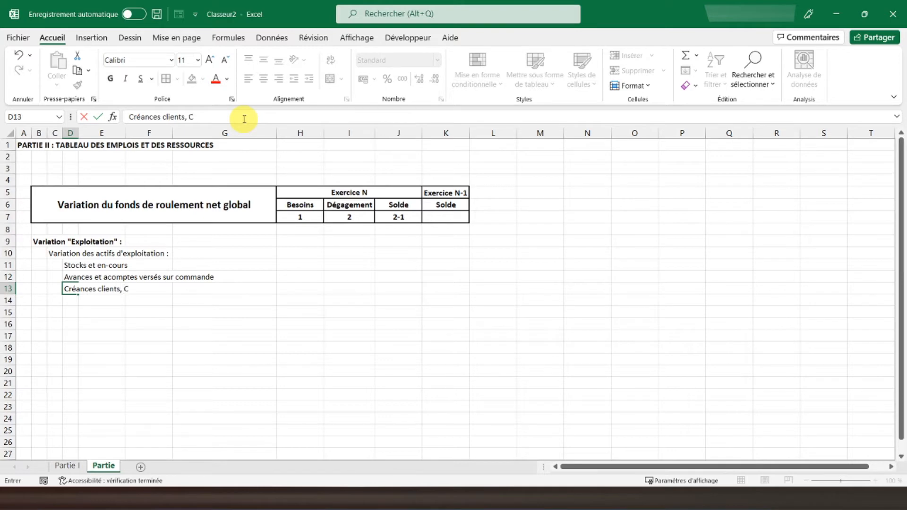
{"action": "type", "text": "omptes rattachés"}
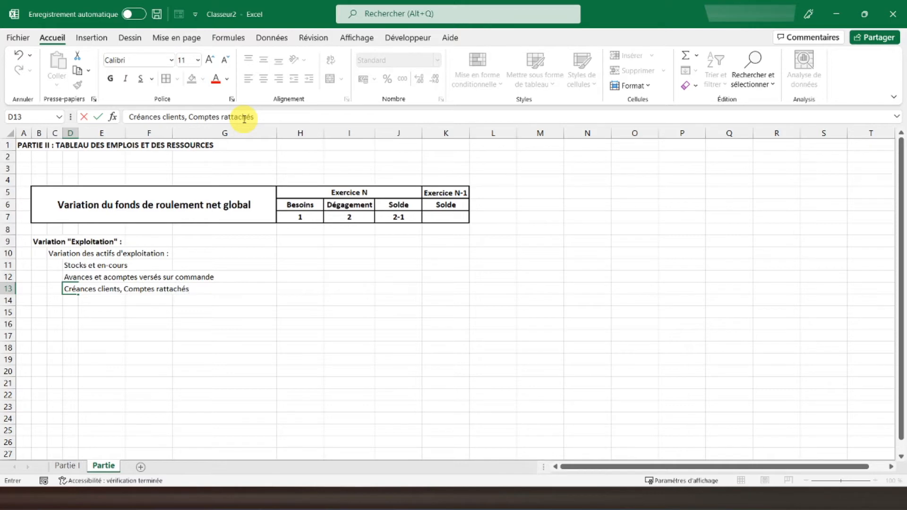
{"action": "type", "text": " et autres créances d'exploitation"}
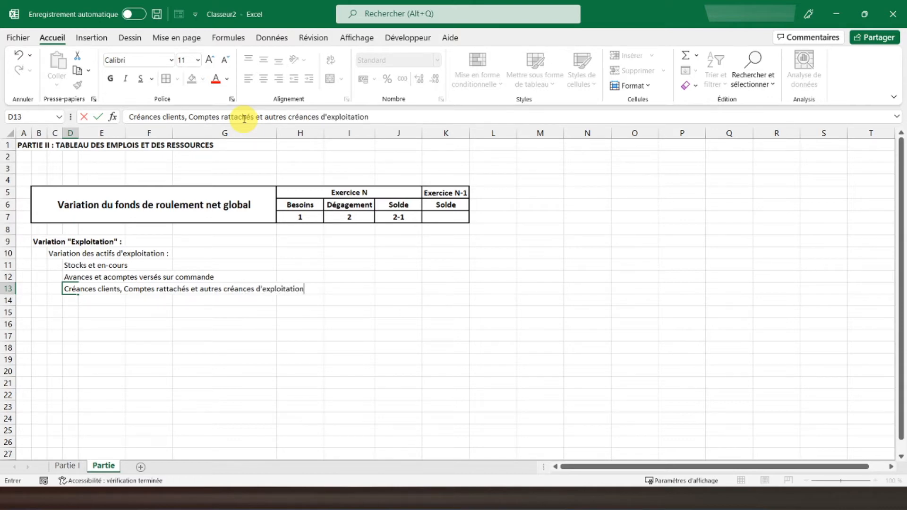
{"action": "key", "text": "Return"}
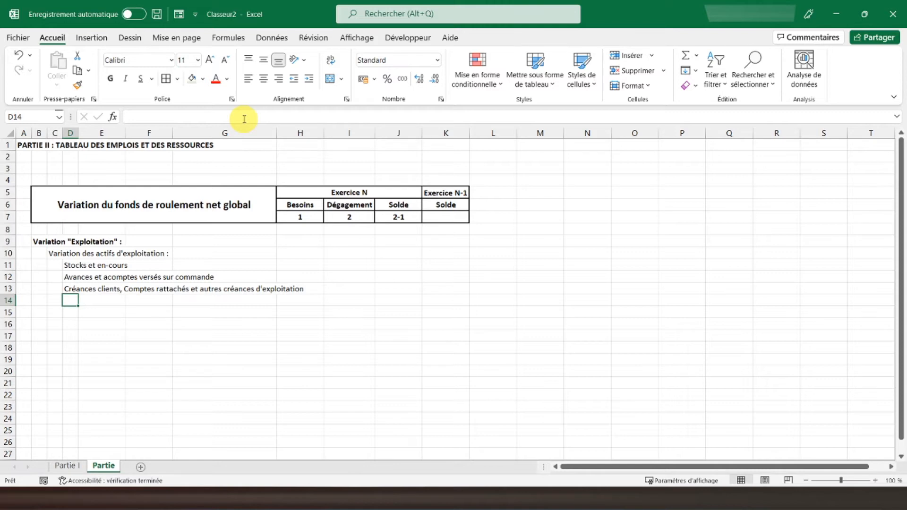
{"action": "left_click_drag", "start_coordinate": [277, 134], "coordinate": [323, 133]}
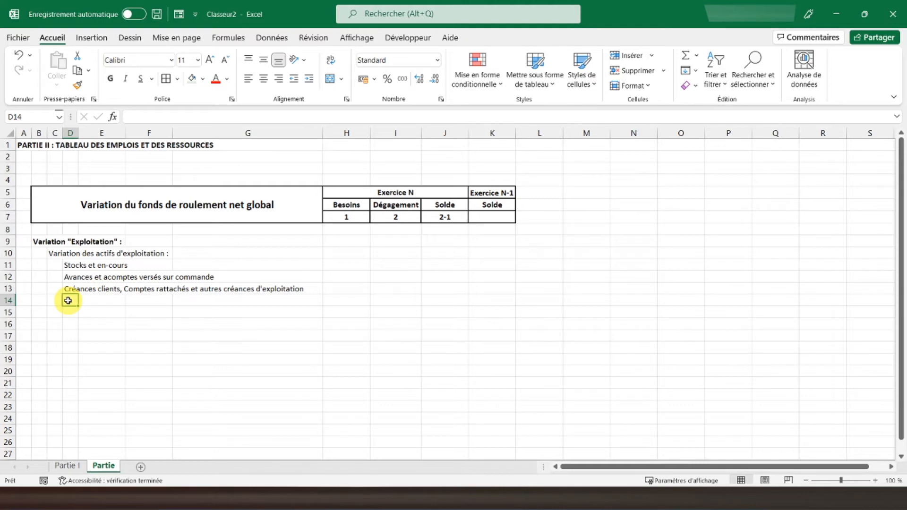
Enter the subheading "Variation des dettes d'exploitation :" in C14
{"action": "key", "text": "Left"}
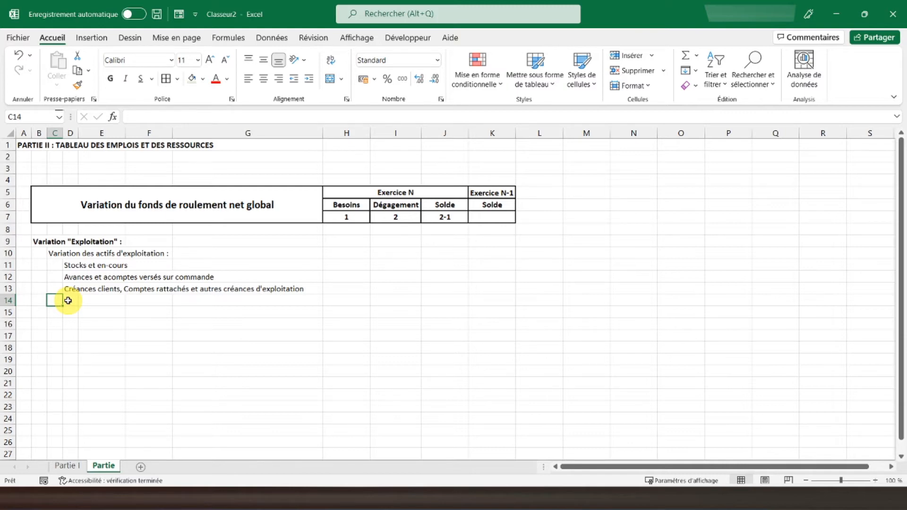
{"action": "type", "text": "Variation"}
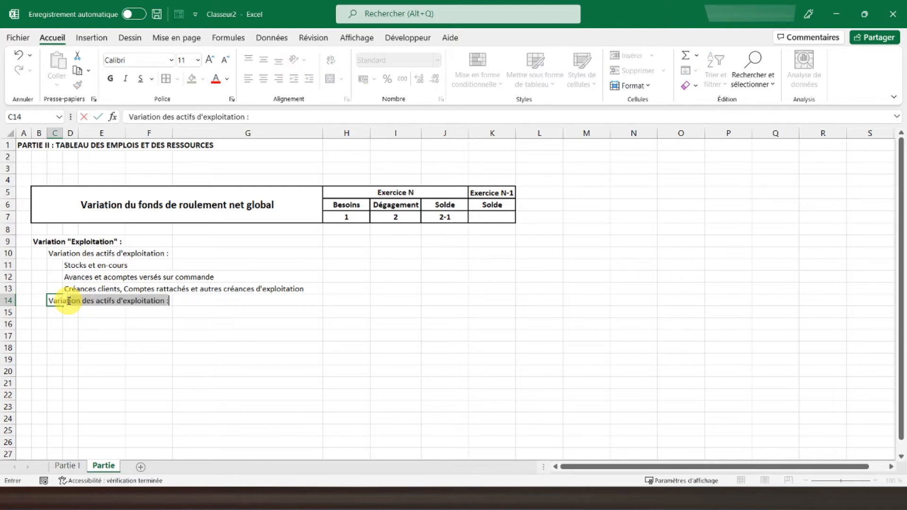
{"action": "type", "text": " des dettes d"}
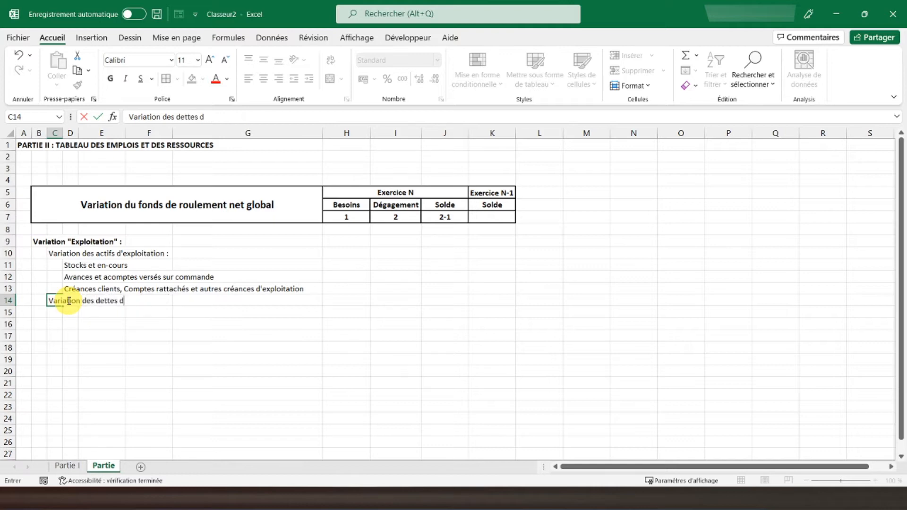
{"action": "type", "text": "'exploitation :"}
{"action": "key", "text": "Return"}
Enter the debt item "Avances et acomptes reçus sur commandes en cours" in D15, indented under the operating debts subheading
{"action": "key", "text": "Right"}
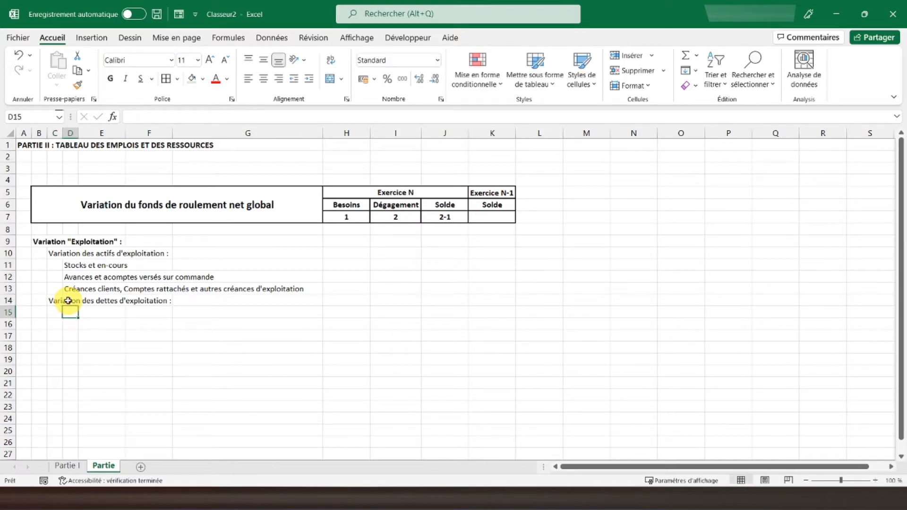
{"action": "type", "text": "Avances"}
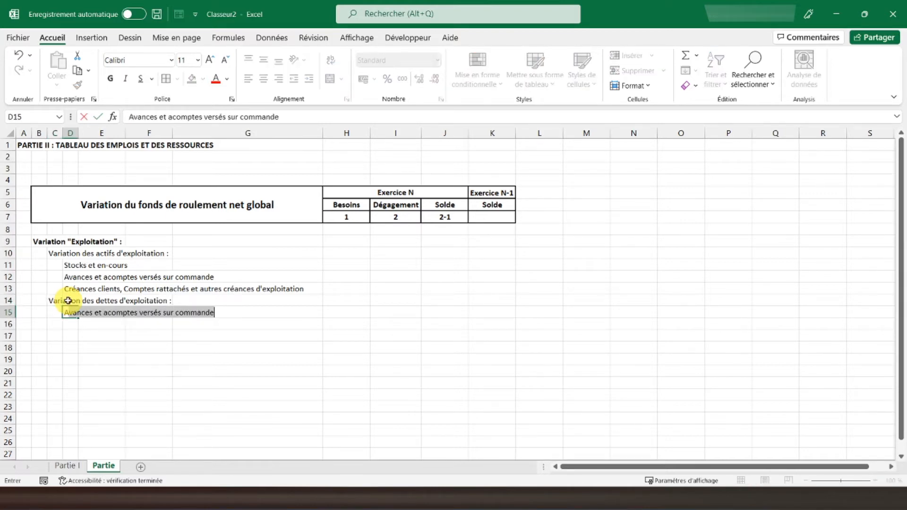
{"action": "type", "text": " et acomptes reçus"}
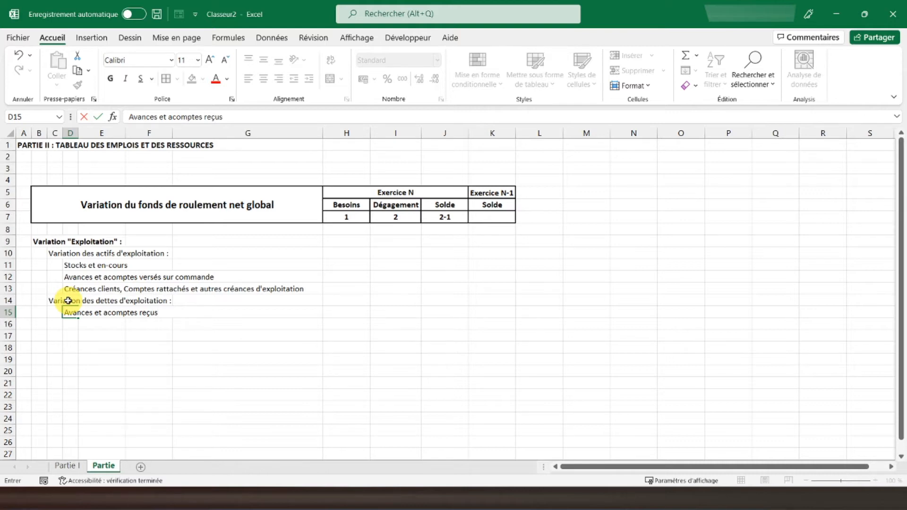
{"action": "type", "text": " sur commandes en cours"}
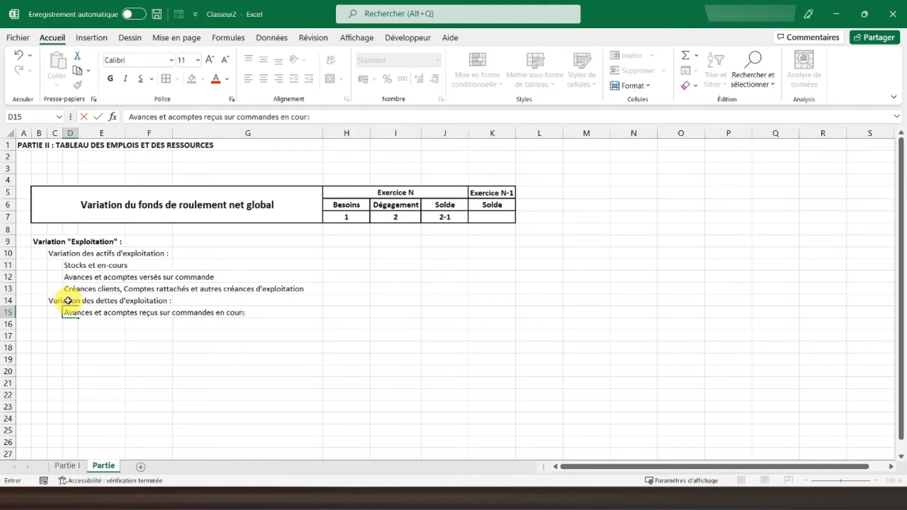
{"action": "key", "text": "Return"}
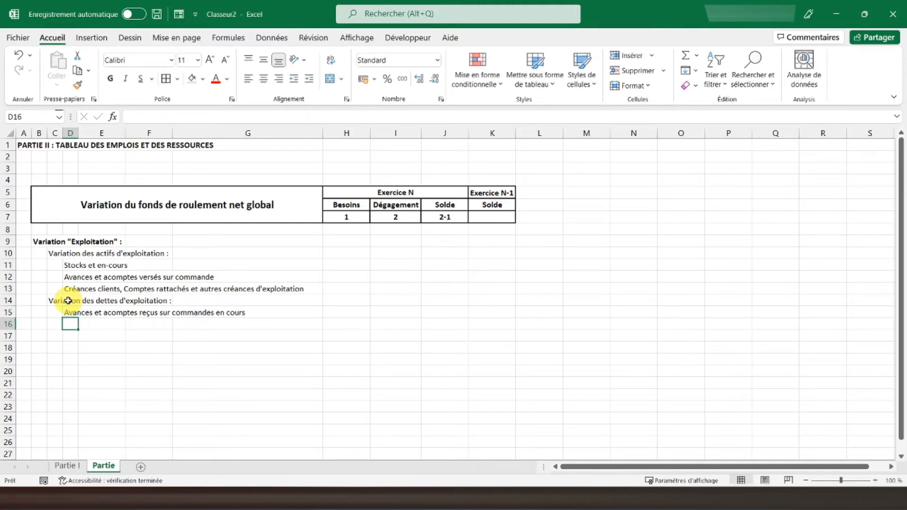
Enter the debt item "Dettes fournisseurs, Comptes rattachés et autres dettes d'exploitation" in D16
{"action": "type", "text": "D"}
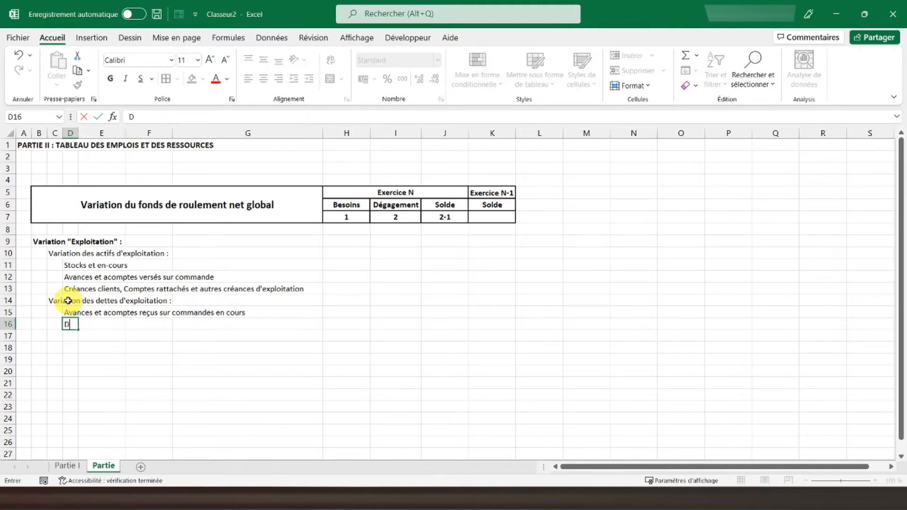
{"action": "type", "text": "ettes fournisseurs, C"}
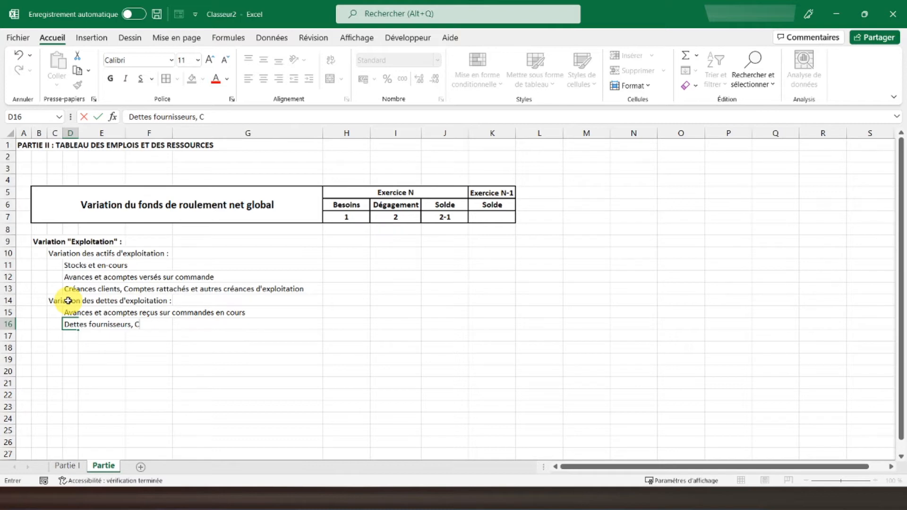
{"action": "type", "text": "omptes rattachés"}
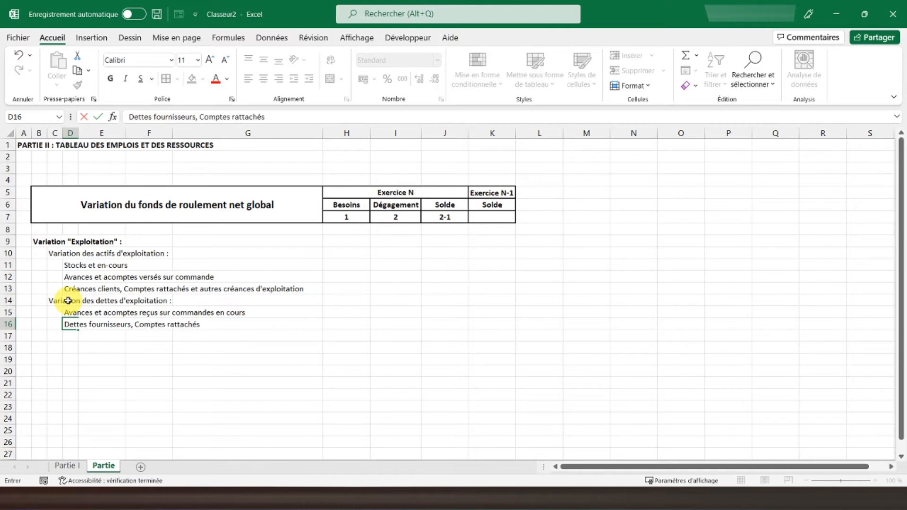
{"action": "type", "text": " et autres dettes"}
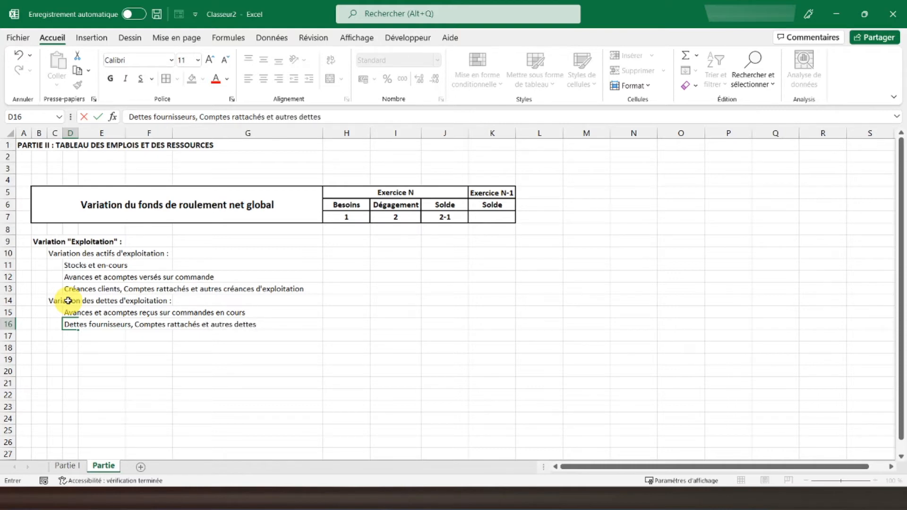
{"action": "type", "text": " d'exploitation"}
{"action": "key", "text": "Return"}
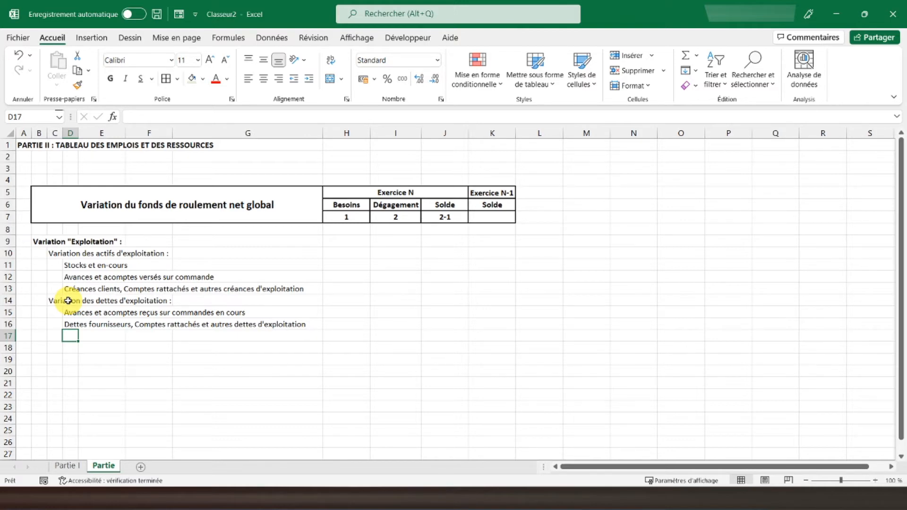
Set the width of column F to 3
{"action": "left_click", "coordinate": [147, 133]}
{"action": "right_click", "coordinate": [147, 133]}
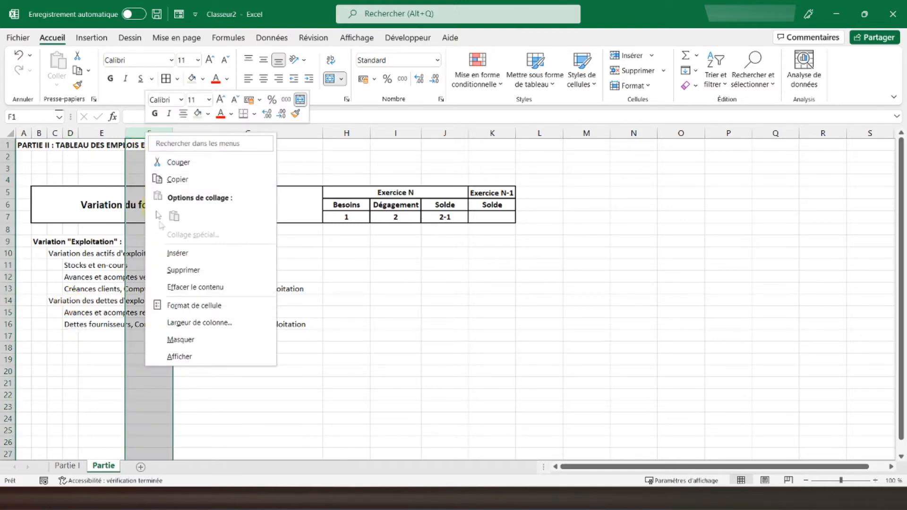
{"action": "left_click", "coordinate": [189, 323]}
{"action": "type", "text": "3"}
{"action": "key", "text": "Return"}
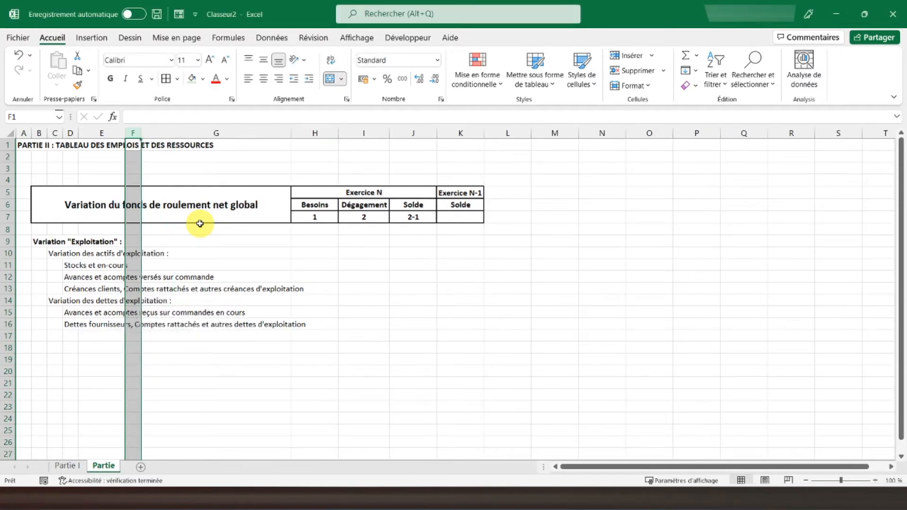
Enter the label "Totaux" in F17 below the debt items and make it bold
{"action": "left_click", "coordinate": [135, 336]}
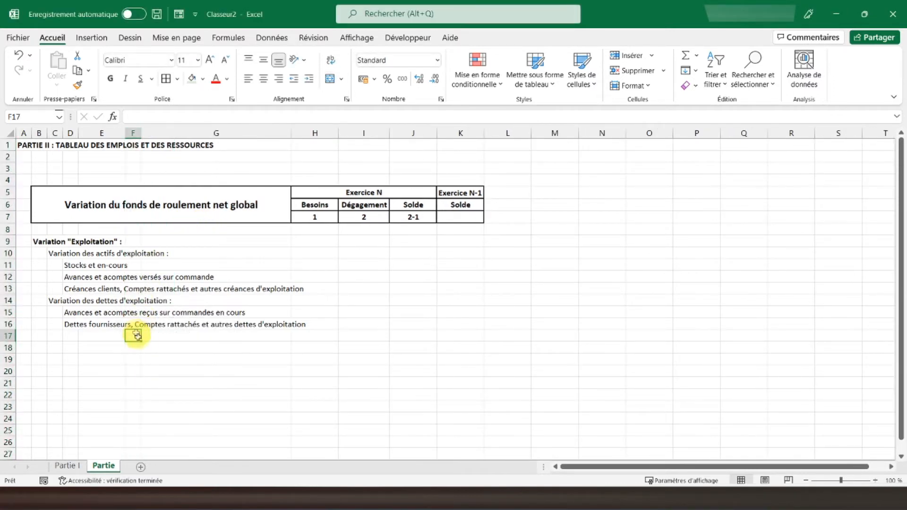
{"action": "type", "text": "Totaux"}
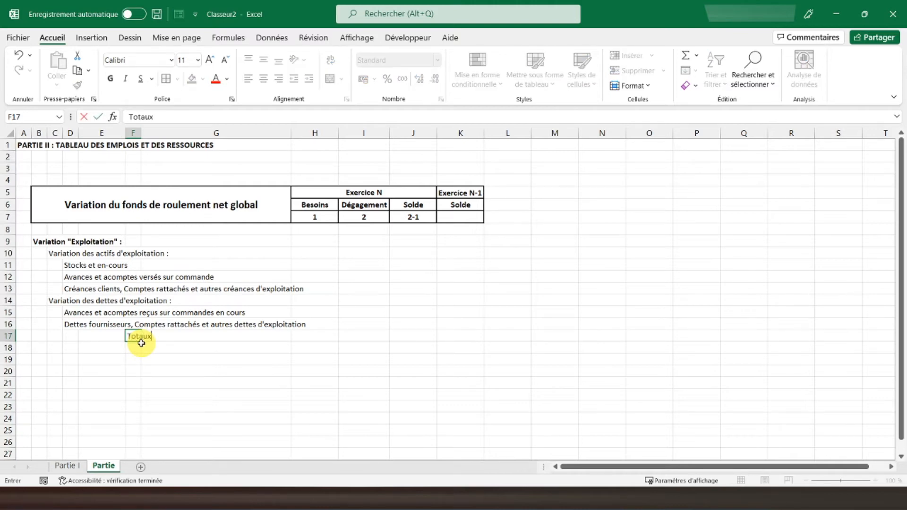
{"action": "key", "text": "ctrl+Return"}
{"action": "key", "text": "ctrl+g"}
{"action": "left_click", "coordinate": [142, 347]}
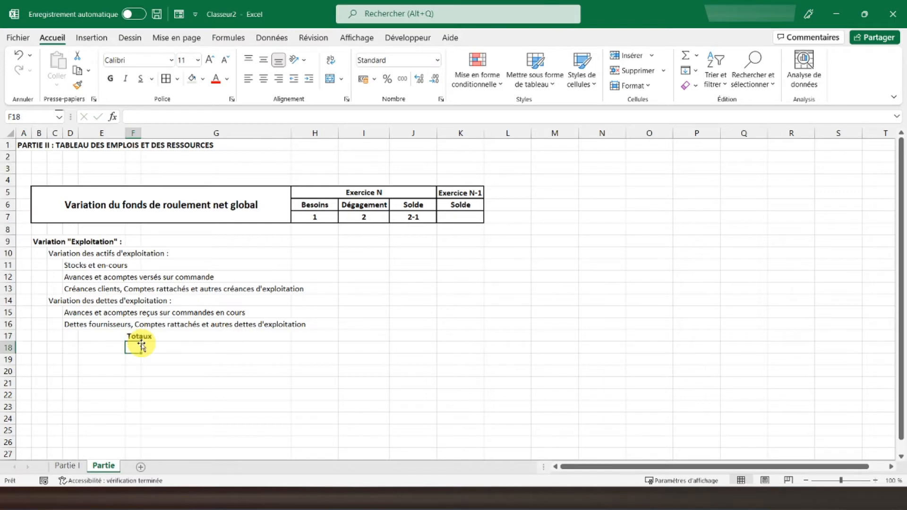
Enter the result line 'A. Variation nette "Exploitation"' in E19 and make it bold
{"action": "key", "text": "Down"}
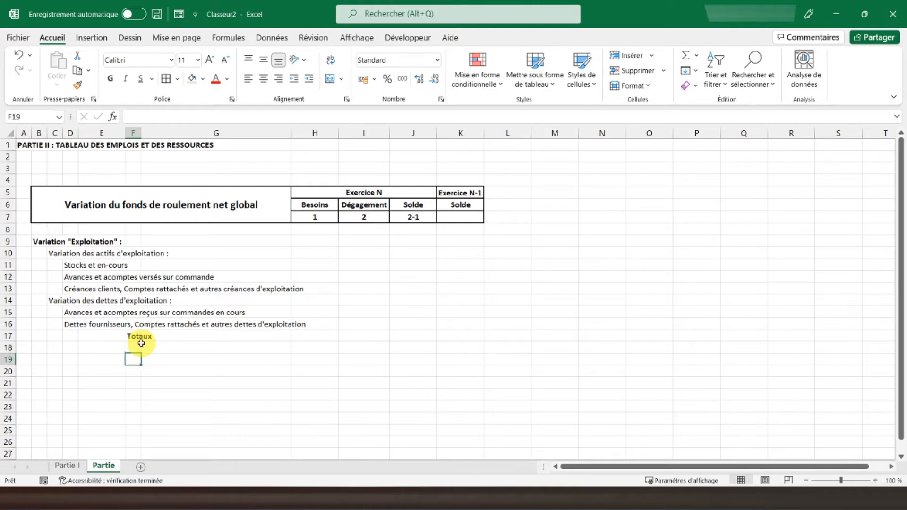
{"action": "key", "text": "Left"}
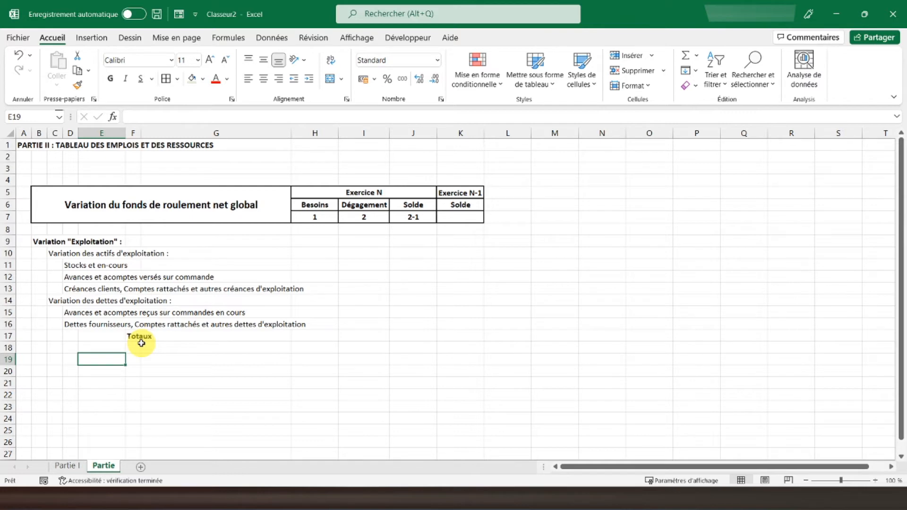
{"action": "type", "text": "A"}
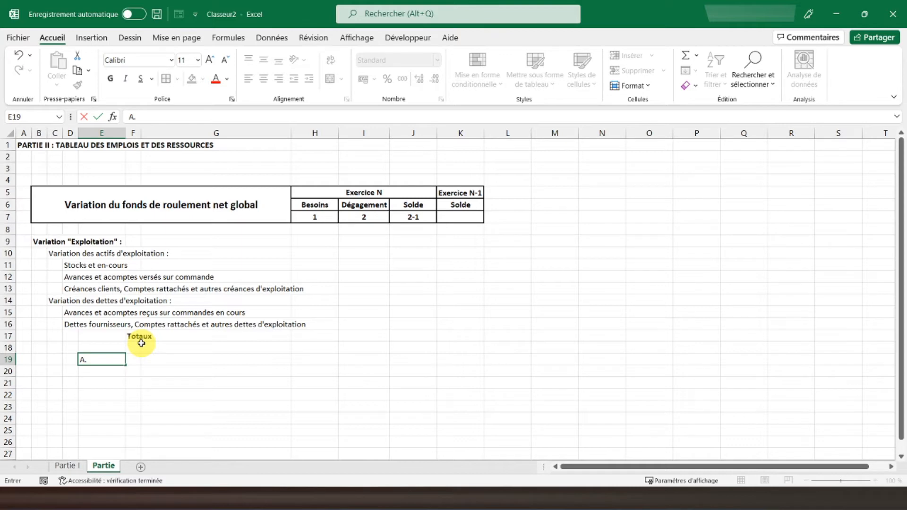
{"action": "type", "text": ". Variation nette "}
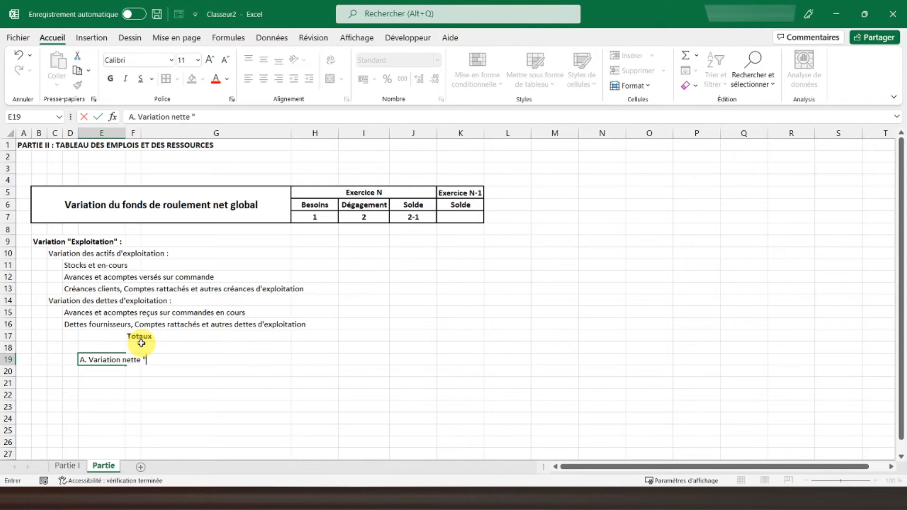
{"action": "type", "text": "\"Exploitation\""}
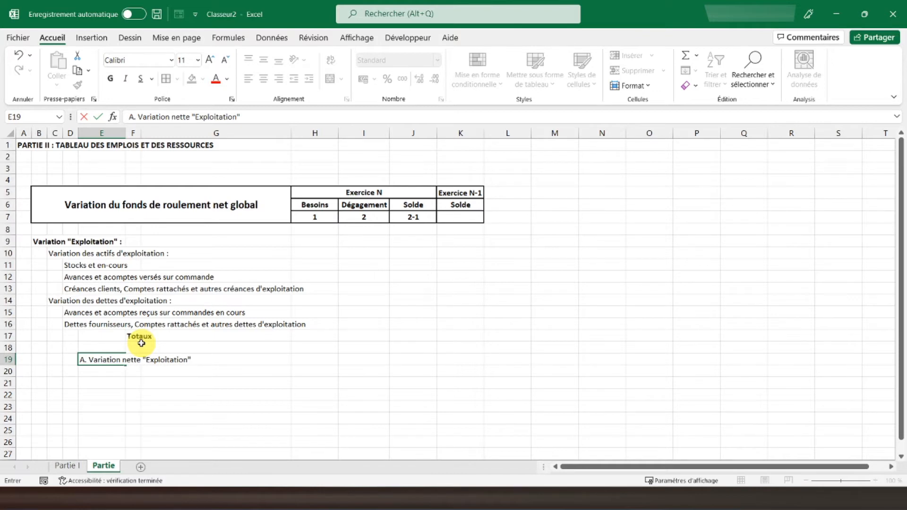
{"action": "key", "text": "Return"}
{"action": "key", "text": "Up"}
{"action": "left_click", "coordinate": [111, 78]}
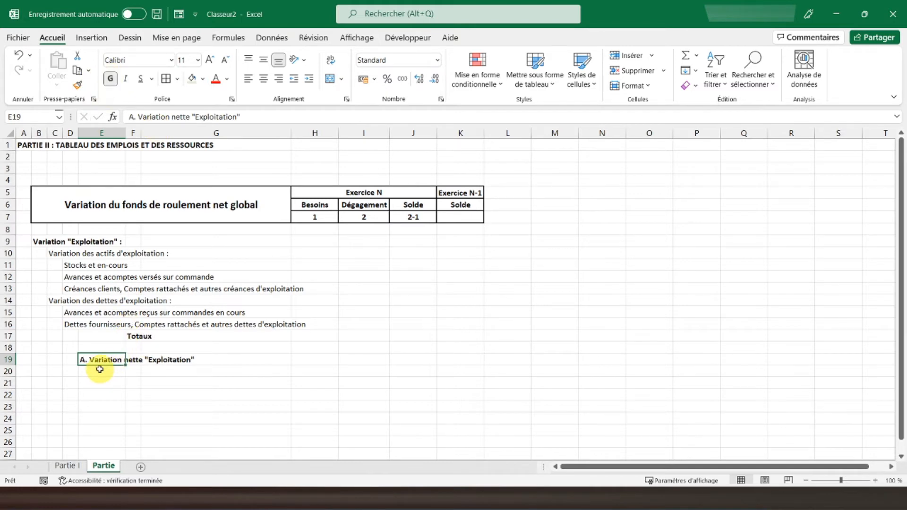
Enter the section heading 'Variation "Hors exploitation" :' in B22
{"action": "left_click", "coordinate": [100, 370]}
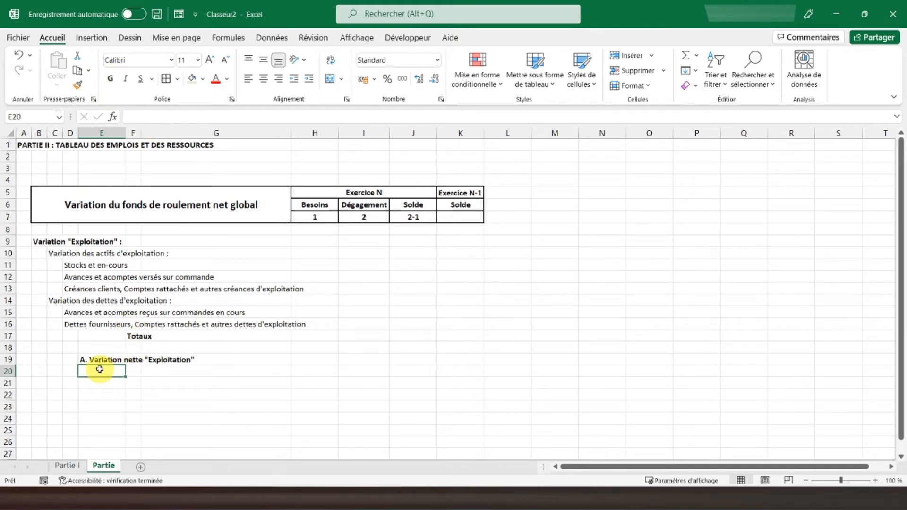
{"action": "key", "text": "Down"}
{"action": "key", "text": "Down"}
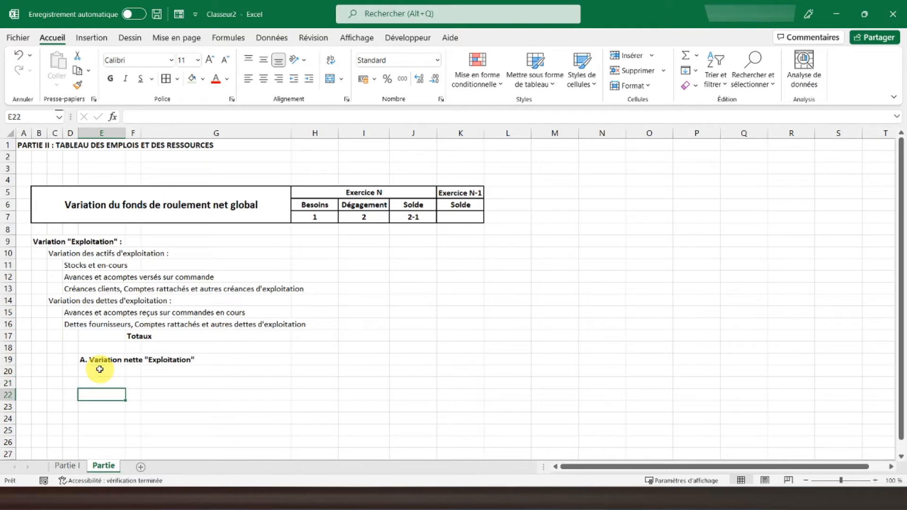
{"action": "key", "text": "Left"}
{"action": "key", "text": "Left"}
{"action": "key", "text": "Left"}
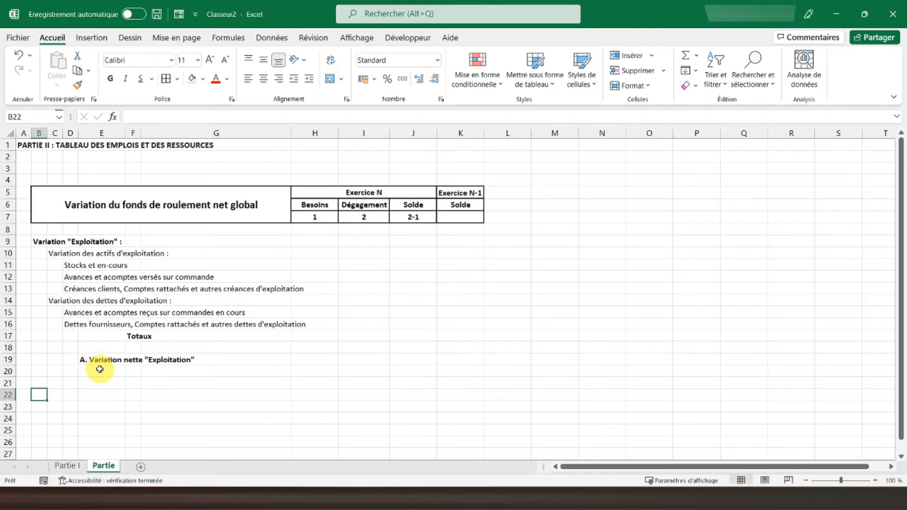
{"action": "type", "text": "Varia"}
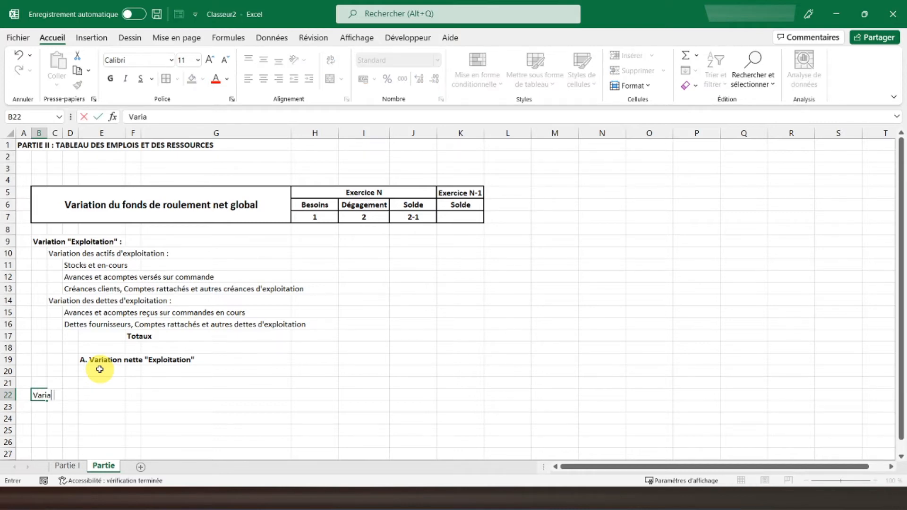
{"action": "type", "text": "tion \""}
{"action": "type", "text": "ors"}
{"action": "key", "text": "BackSpace"}
{"action": "key", "text": "BackSpace"}
{"action": "type", "text": "Hors exploitation"}
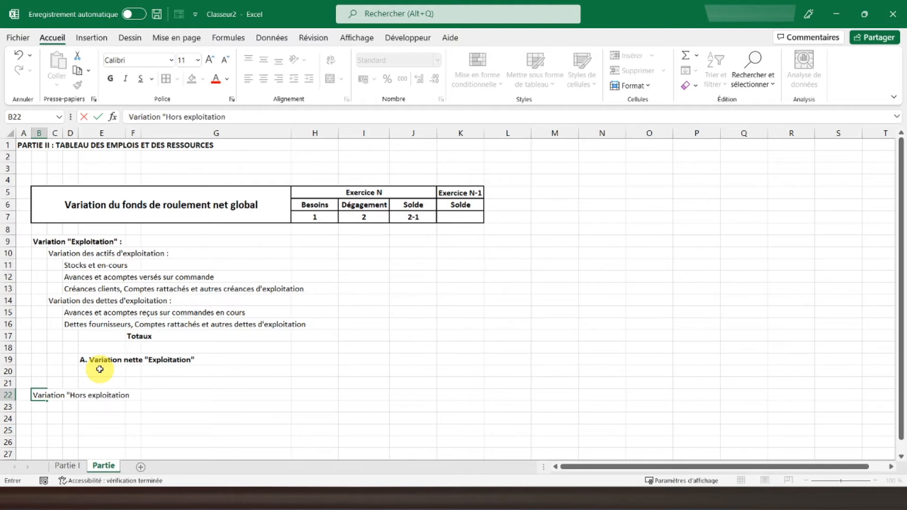
{"action": "type", "text": "\" :"}
{"action": "key", "text": "Return"}
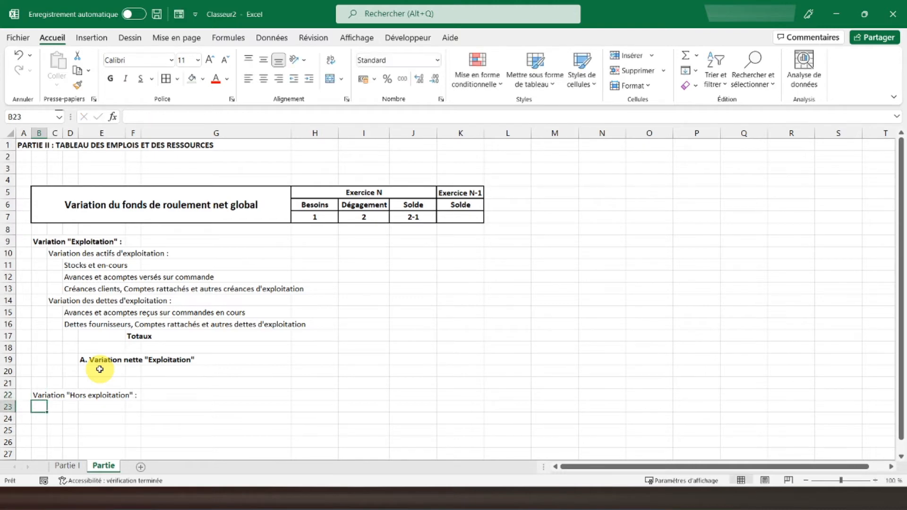
Enter "Variation des autres débiteurs" in C23 and "Variation des autres créditeurs" in C24, indented under the new section heading
{"action": "key", "text": "Right"}
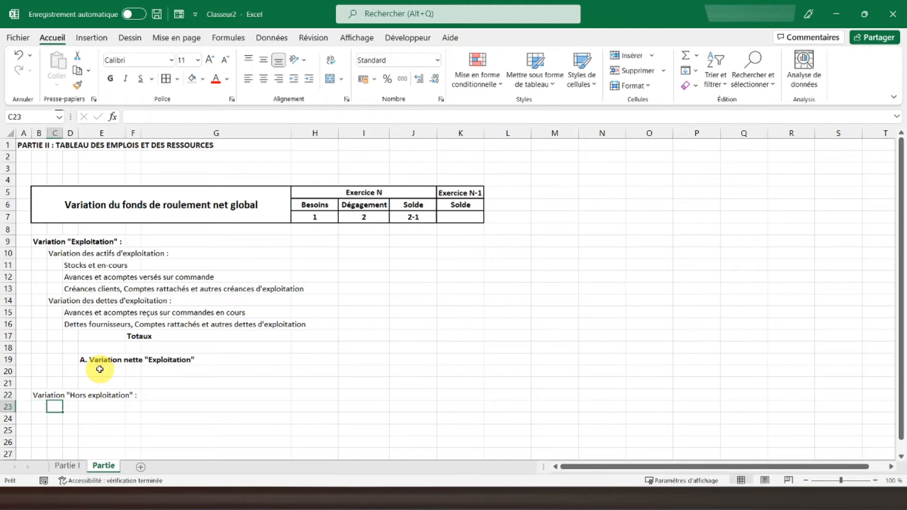
{"action": "type", "text": "Va"}
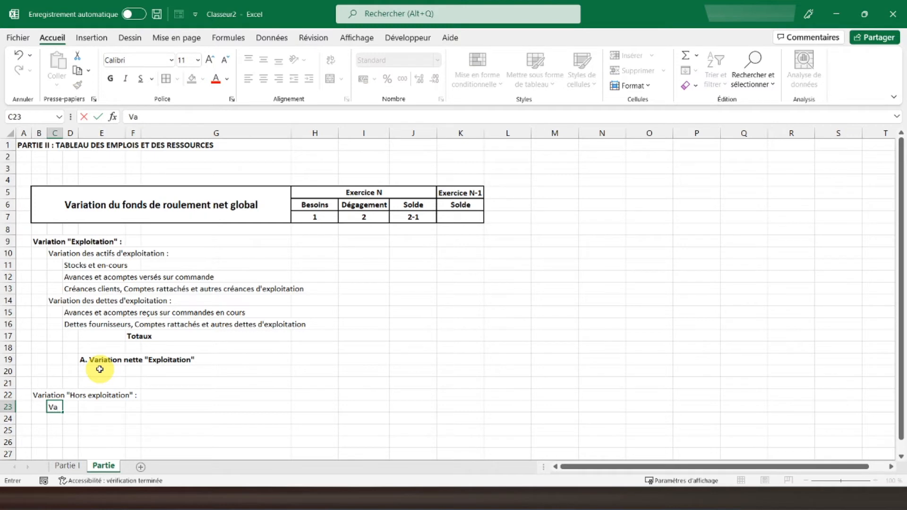
{"action": "type", "text": "riation des autres débiteurs"}
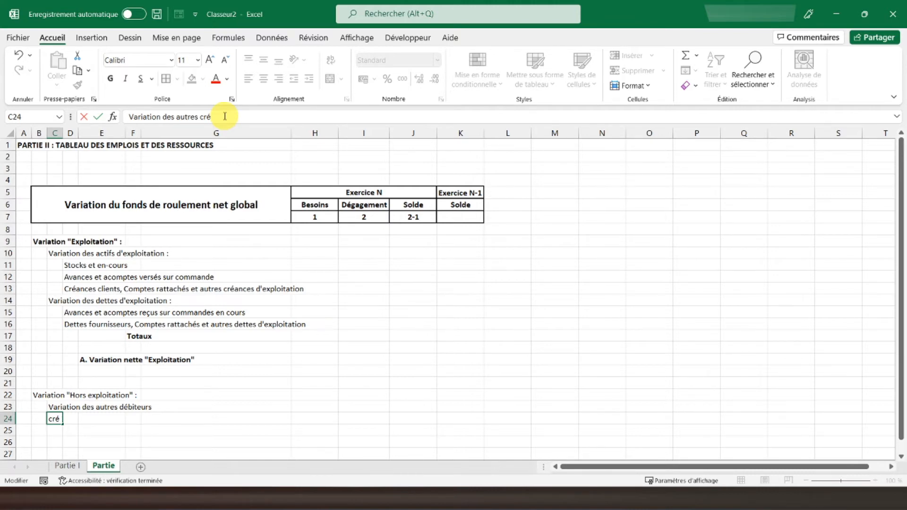
{"action": "type", "text": "diteurs"}
{"action": "key", "text": "Return"}
Copy the bold "Totaux" label from F17 to F26 below the non-operating items
{"action": "key", "text": "Down"}
{"action": "key", "text": "Right"}
{"action": "key", "text": "Right"}
{"action": "key", "text": "Right"}
{"action": "key", "text": "Right"}
{"action": "key", "text": "Left"}
{"action": "key", "text": "Up"}
{"action": "key", "text": "Up"}
{"action": "key", "text": "Up"}
{"action": "key", "text": "Up"}
{"action": "key", "text": "Up"}
{"action": "key", "text": "Up"}
{"action": "key", "text": "Up"}
{"action": "key", "text": "Up"}
{"action": "key", "text": "Up"}
{"action": "key", "text": "Up"}
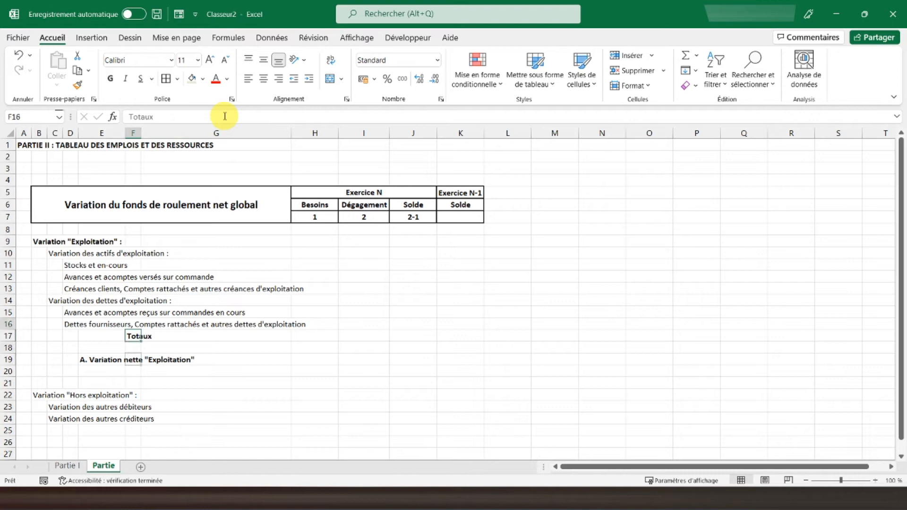
{"action": "key", "text": "Down"}
{"action": "key", "text": "ctrl+c"}
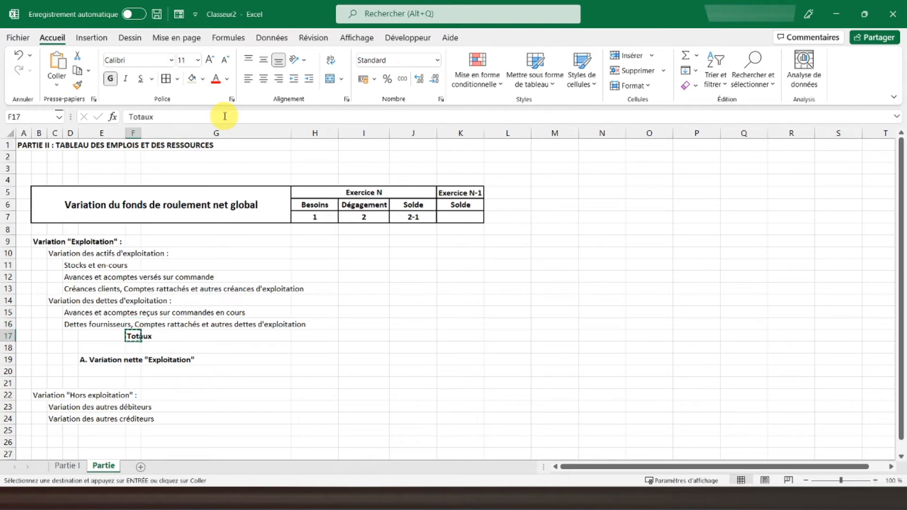
{"action": "key", "text": "Down"}
{"action": "key", "text": "Down"}
{"action": "key", "text": "Down"}
{"action": "key", "text": "Down"}
{"action": "key", "text": "Down"}
{"action": "key", "text": "Down"}
{"action": "key", "text": "Down"}
{"action": "key", "text": "Down"}
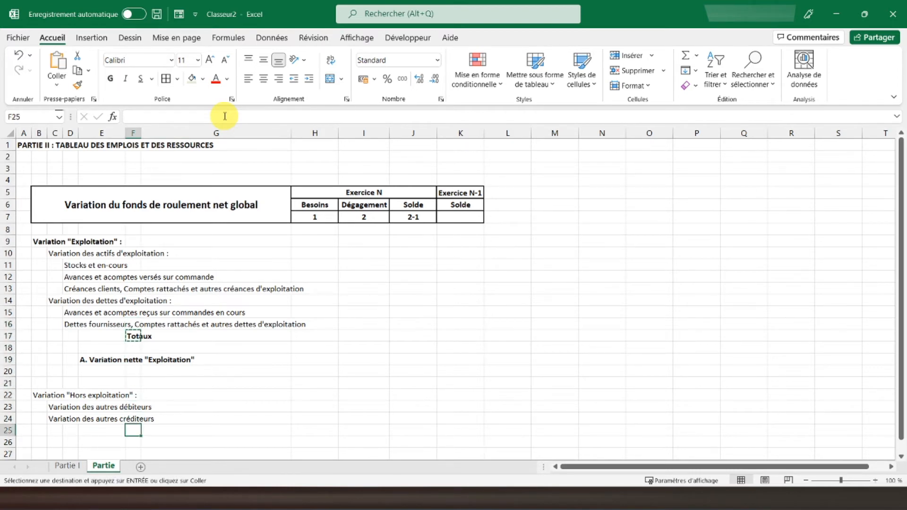
{"action": "key", "text": "Down"}
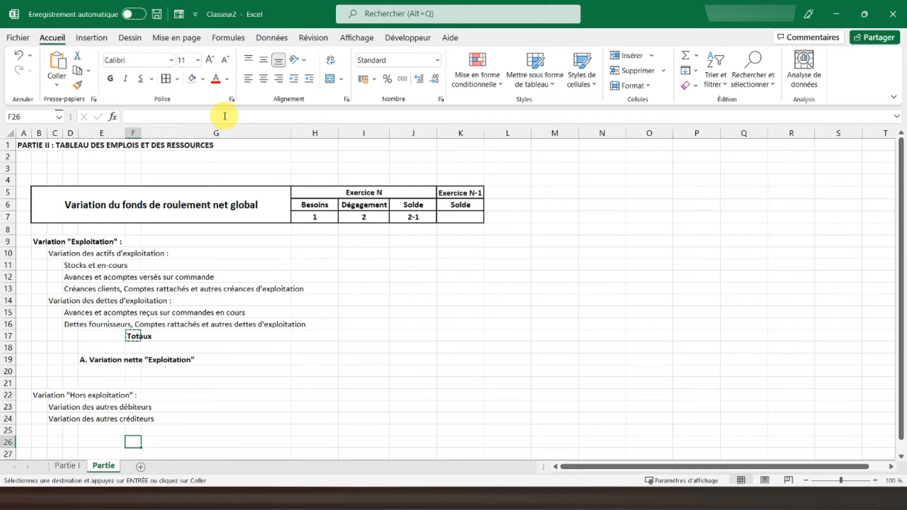
{"action": "key", "text": "ctrl+v"}
{"action": "key", "text": "Down"}
{"action": "key", "text": "Down"}
{"action": "key", "text": "Down"}
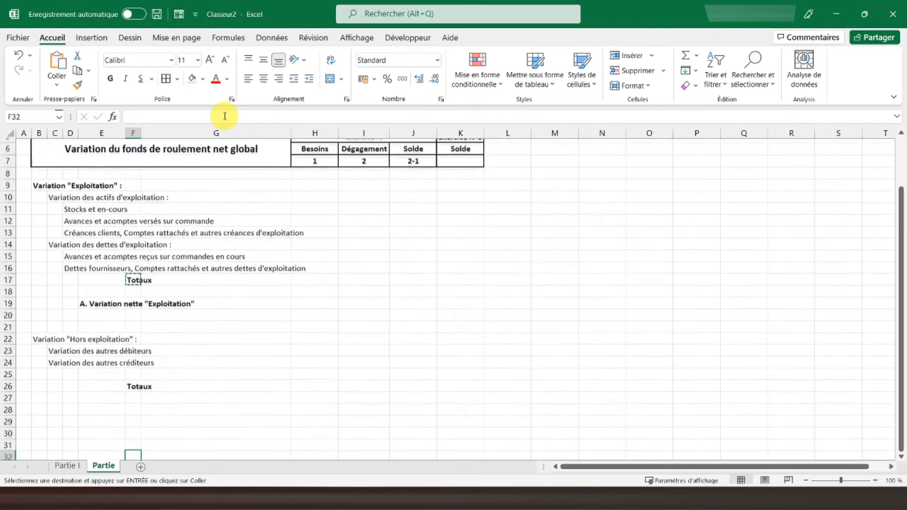
Copy the bold result line 'A. Variation nette "Exploitation"' from E19 to E28, below the non-operating totals
{"action": "key", "text": "Up"}
{"action": "key", "text": "Up"}
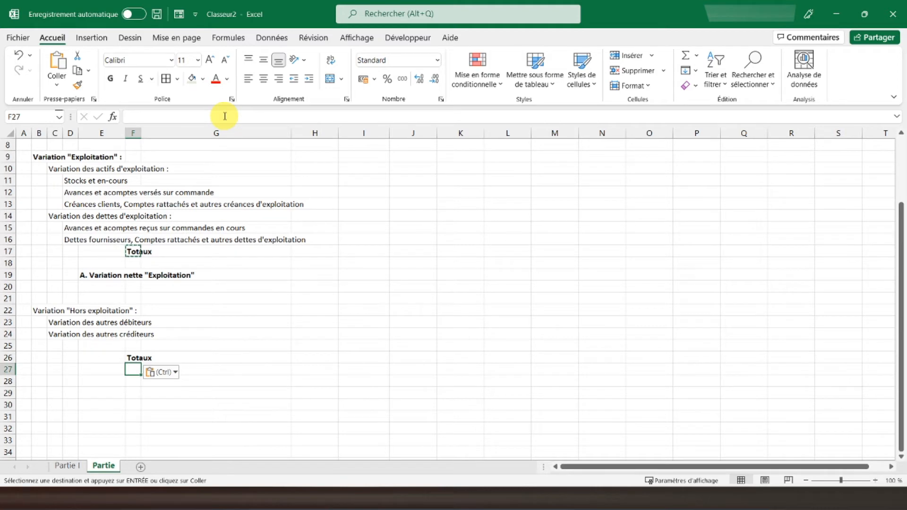
{"action": "key", "text": "Down"}
{"action": "key", "text": "Left"}
{"action": "key", "text": "Left"}
{"action": "key", "text": "Right"}
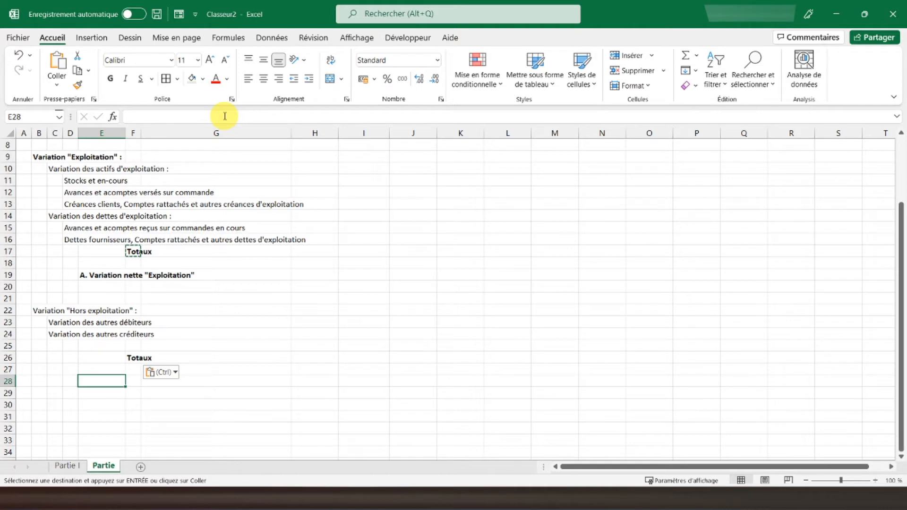
{"action": "left_click", "coordinate": [102, 273]}
{"action": "key", "text": "ctrl+c"}
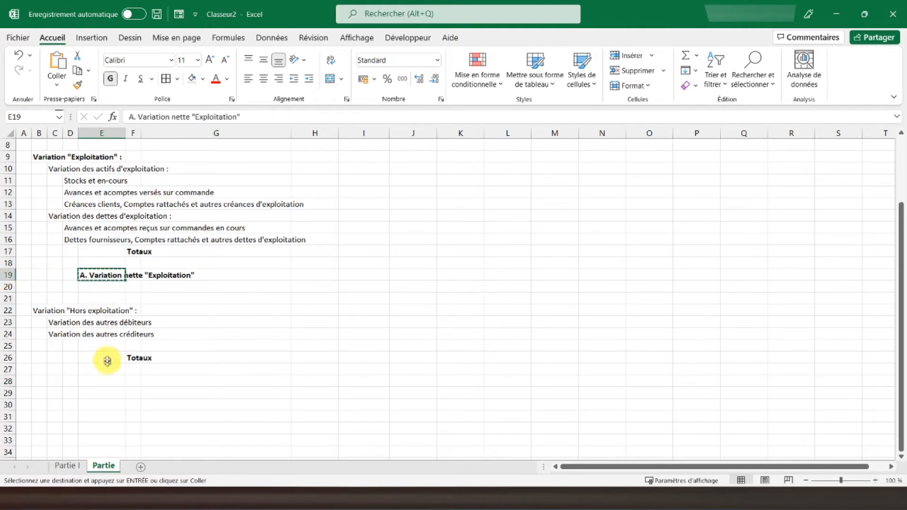
{"action": "left_click", "coordinate": [97, 379]}
{"action": "key", "text": "ctrl+v"}
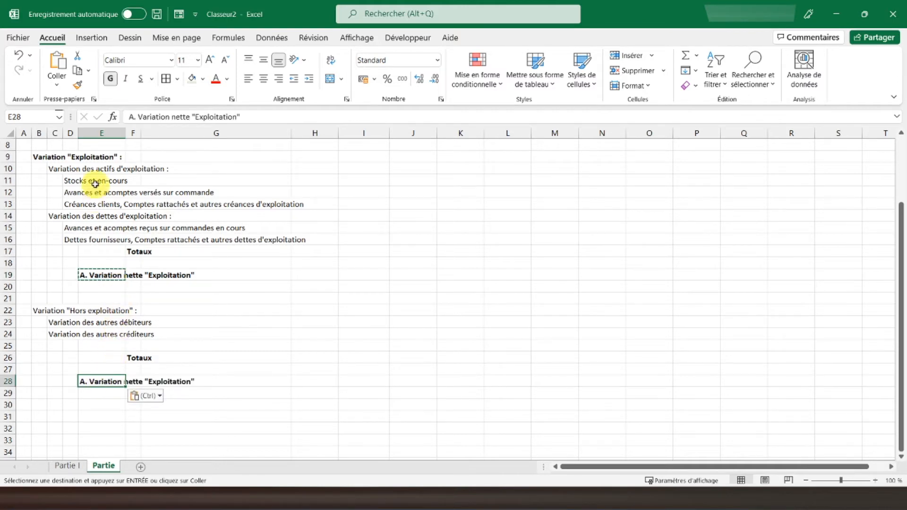
Change the copied result line in E28 to 'B. Variation nette "Hors exploitation"'
{"action": "double_click", "coordinate": [132, 117]}
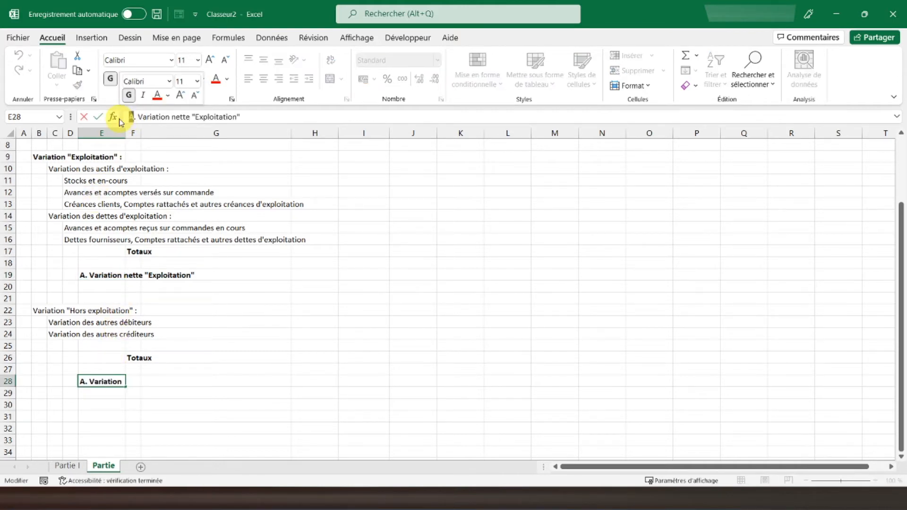
{"action": "type", "text": "B"}
{"action": "key", "text": "Return"}
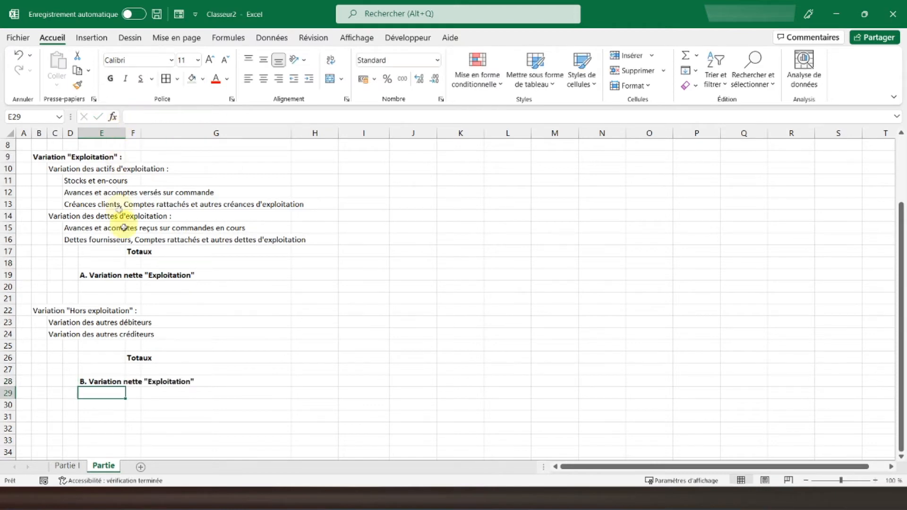
{"action": "left_click", "coordinate": [107, 382]}
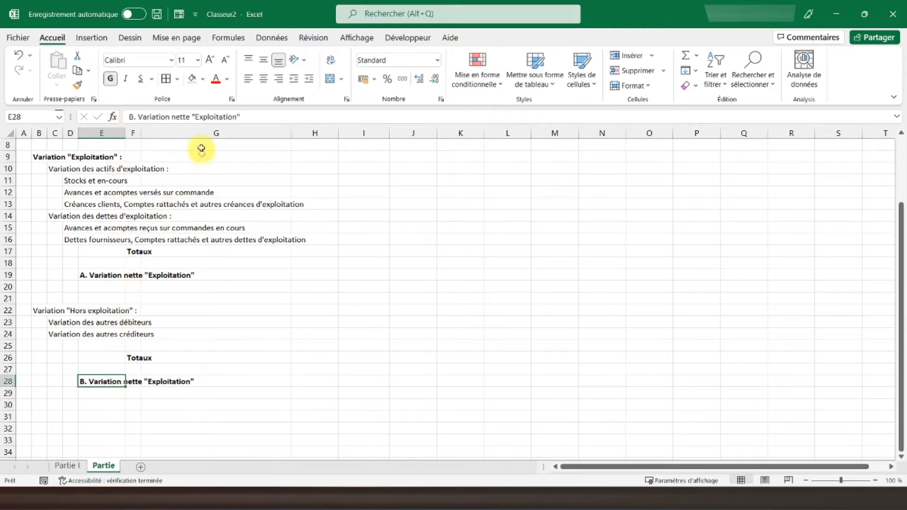
{"action": "left_click", "coordinate": [197, 117]}
{"action": "type", "text": "Hors"}
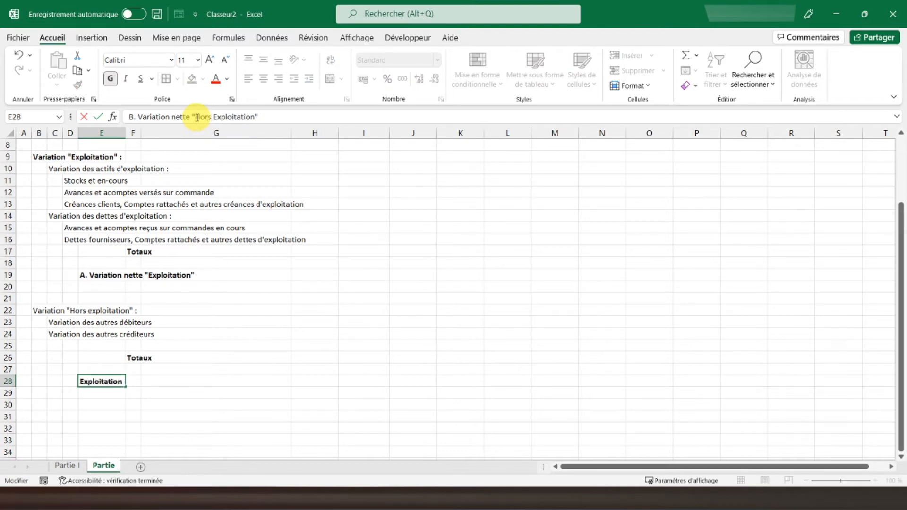
{"action": "key", "text": "Delete"}
{"action": "type", "text": "e"}
{"action": "key", "text": "Return"}
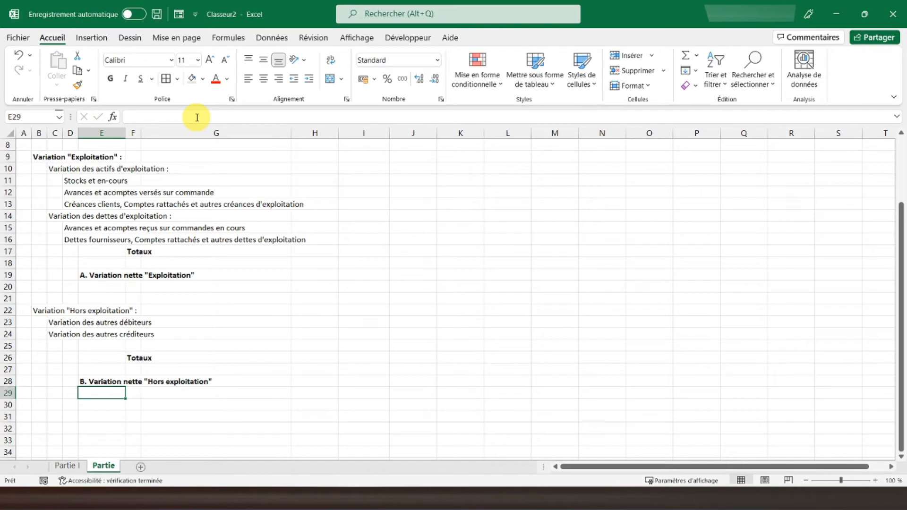
Enter the label "Total A+B :" in E31 below the non-operating result line
{"action": "key", "text": "Down"}
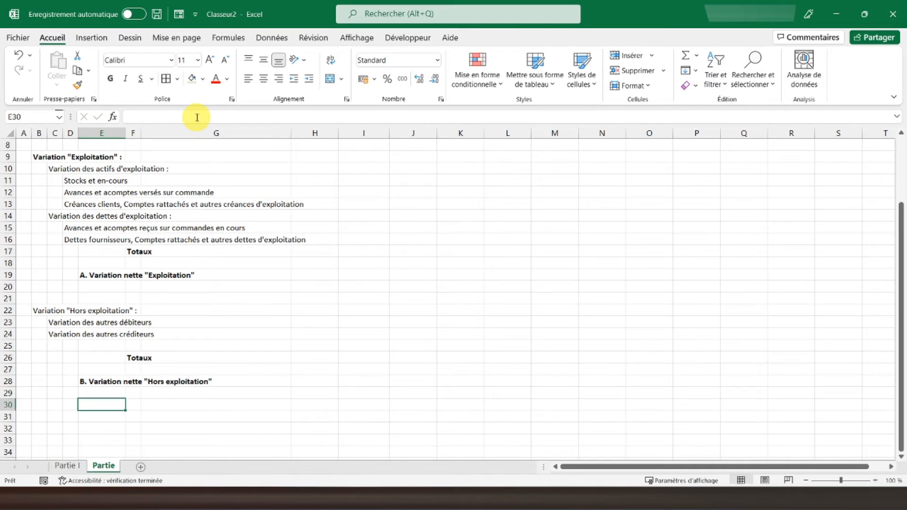
{"action": "key", "text": "Down"}
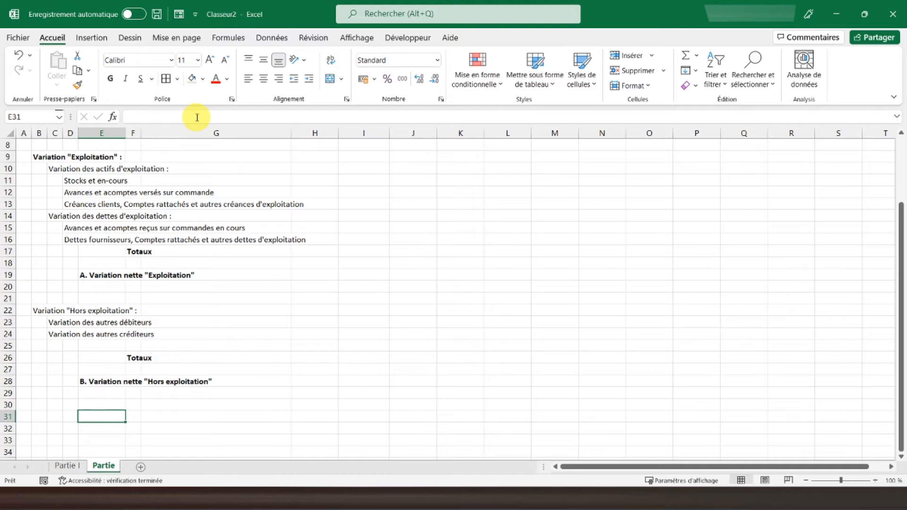
{"action": "type", "text": "Total"}
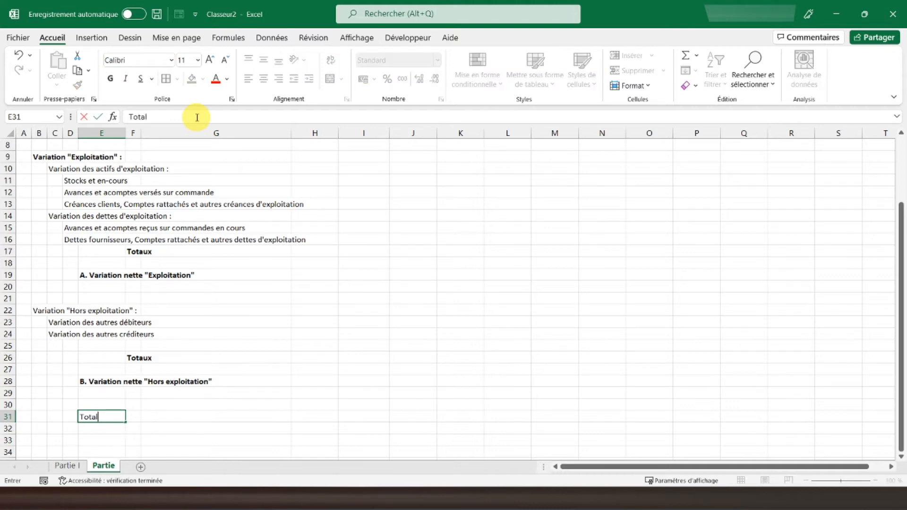
{"action": "type", "text": " A+B"}
{"action": "type", "text": ":"}
{"action": "key", "text": "Return"}
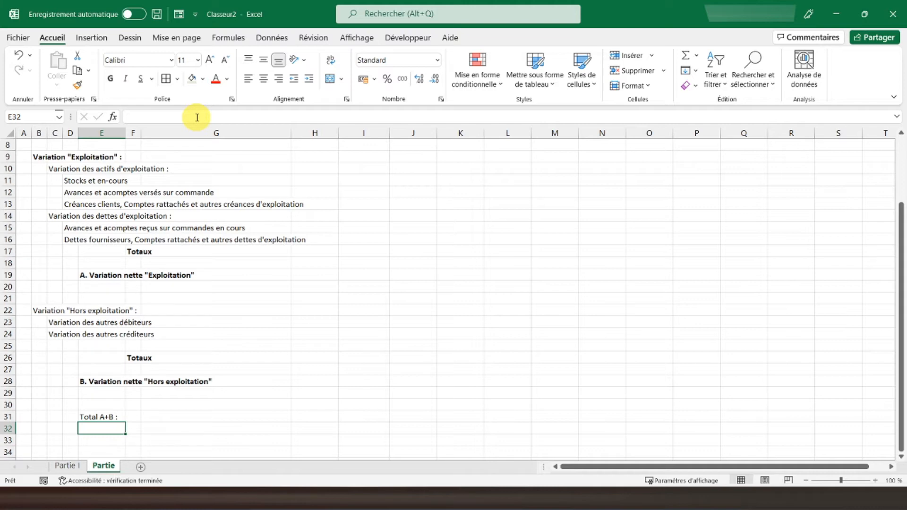
Enter "Besoins de l'exercice en fonds de roulement" in E32 and "ou" in E33
{"action": "type", "text": "Besoi"}
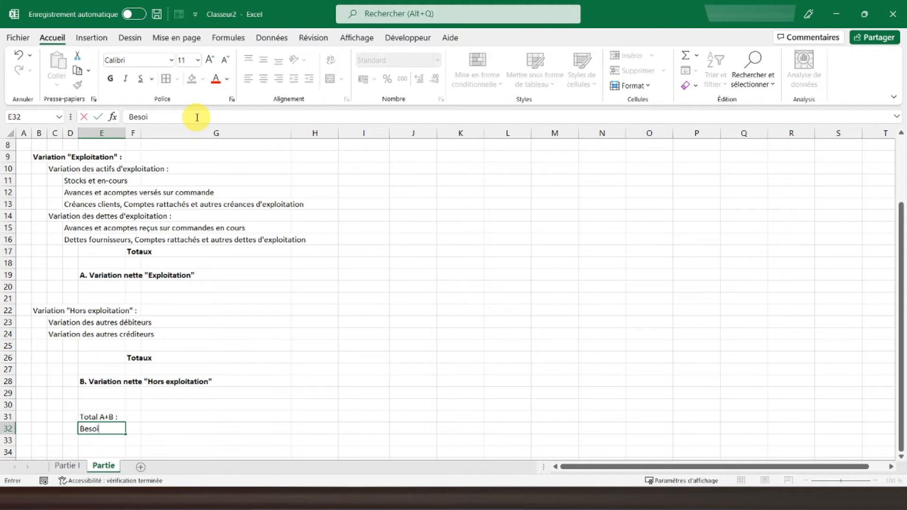
{"action": "type", "text": "ns de l'exercice"}
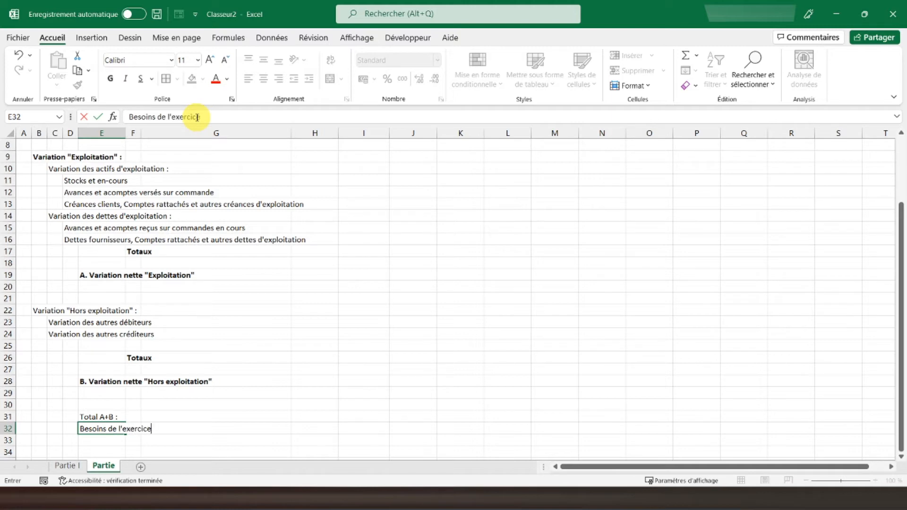
{"action": "type", "text": " en fonds de roulement"}
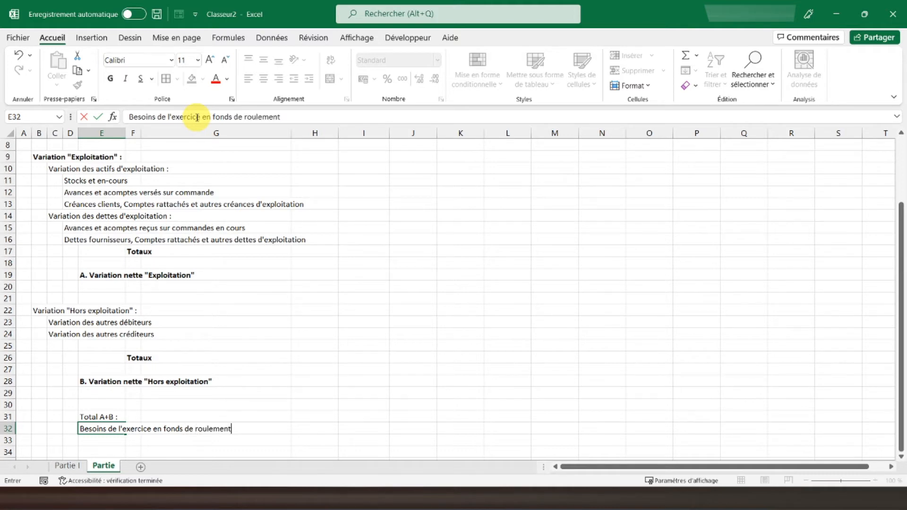
{"action": "key", "text": "Return"}
{"action": "type", "text": "ou"}
{"action": "key", "text": "Return"}
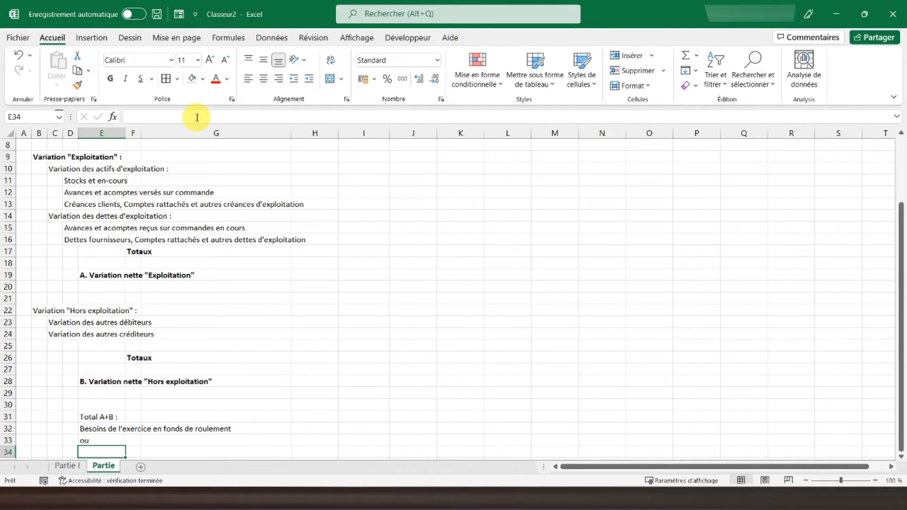
Enter "Dégagement net de fonds de roulement dans l'exercice" in E34
{"action": "type", "text": "Dégageme"}
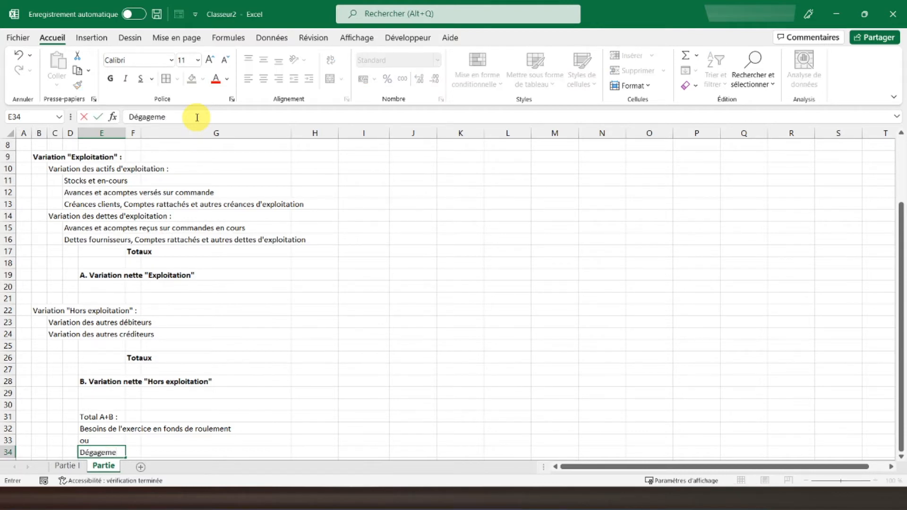
{"action": "type", "text": "nt net de fon"}
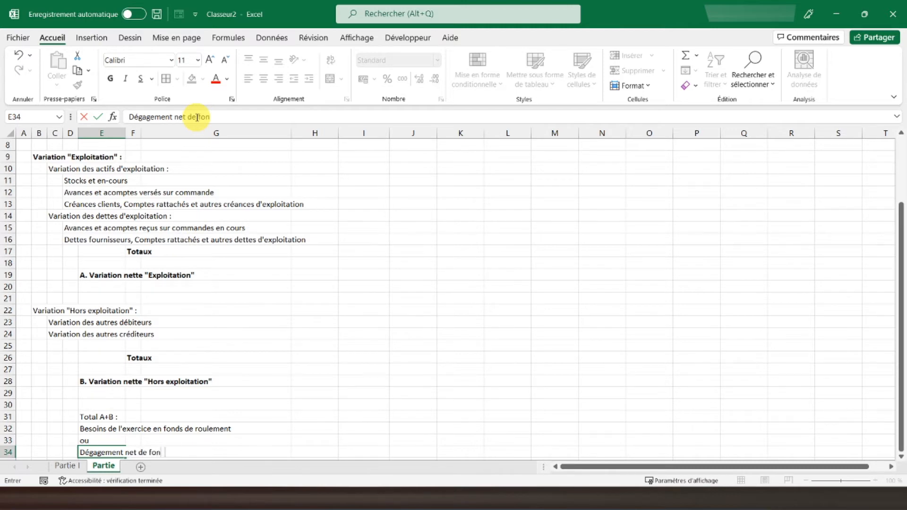
{"action": "type", "text": "ds de roulement "}
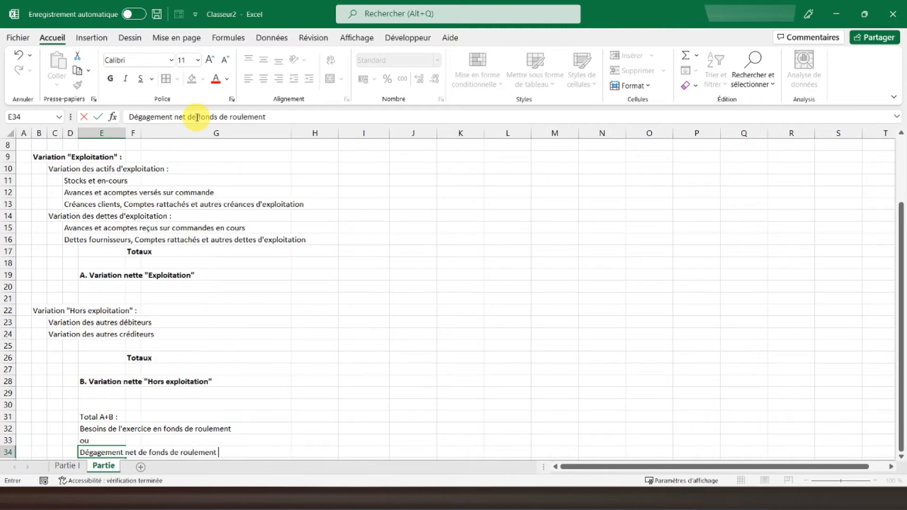
{"action": "type", "text": "dans l'exercice"}
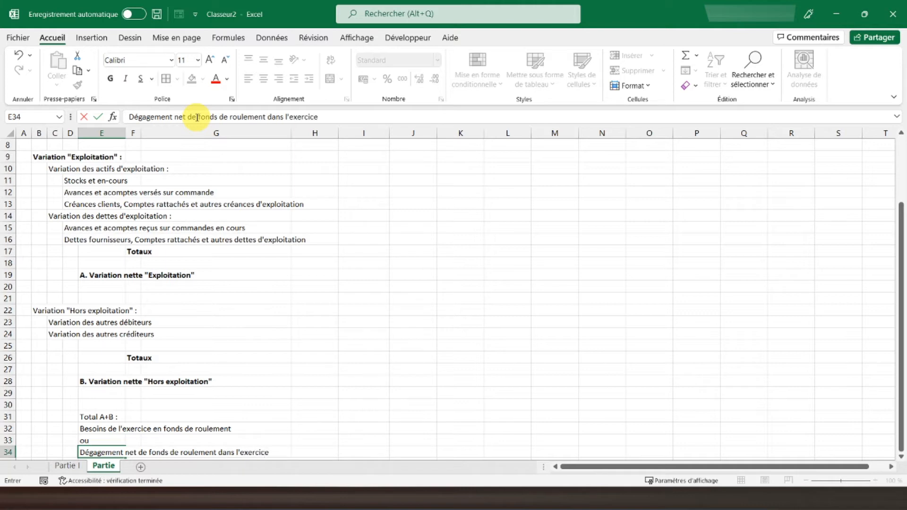
{"action": "key", "text": "Return"}
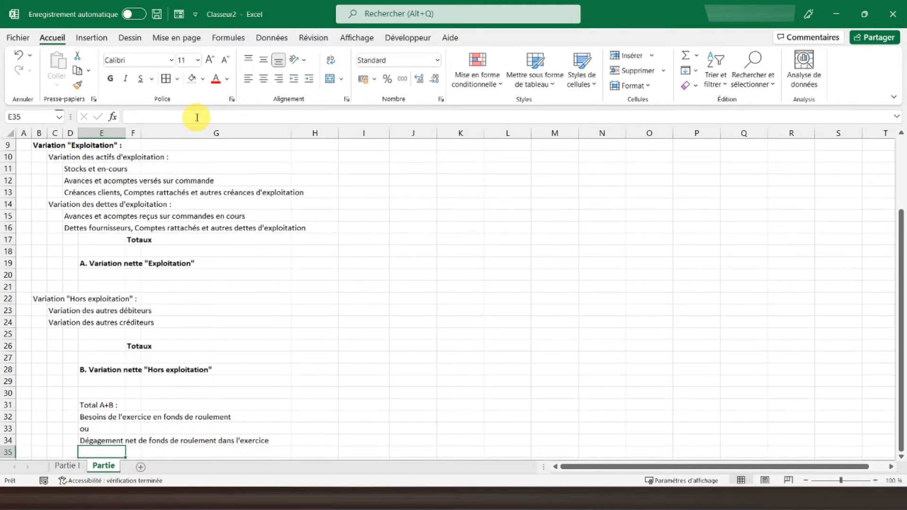
Make the "Total A+B :" label in E31 bold
{"action": "left_click", "coordinate": [96, 404]}
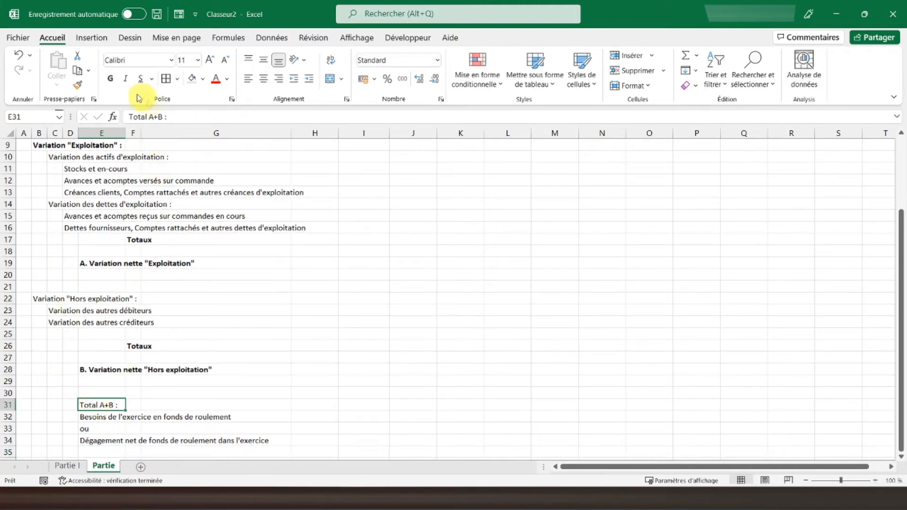
{"action": "left_click", "coordinate": [110, 79]}
{"action": "scroll", "coordinate": [193, 318], "scroll_direction": "down", "scroll_amount": 2}
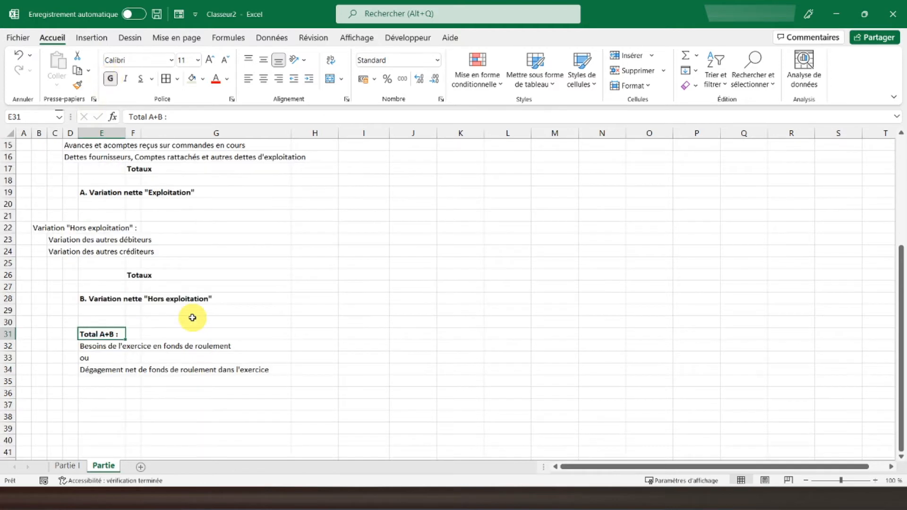
{"action": "scroll", "coordinate": [193, 317], "scroll_direction": "down", "scroll_amount": 1}
Copy the bold section heading 'Variation "Exploitation" :' from B9 to B37, below the A+B total block
{"action": "left_click", "coordinate": [95, 358]}
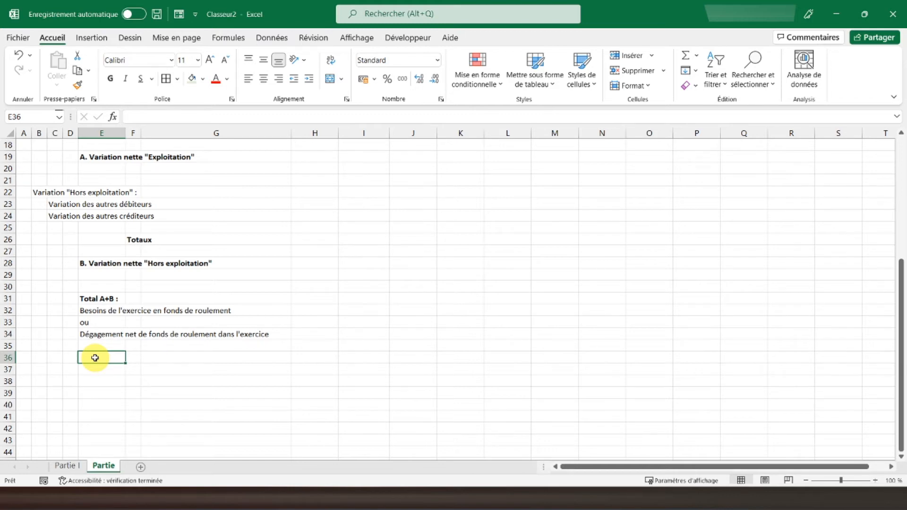
{"action": "key", "text": "Left"}
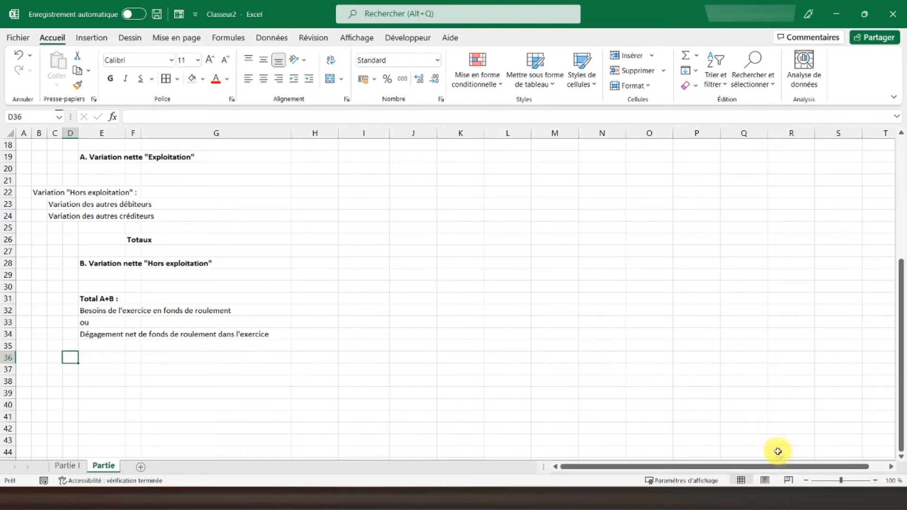
{"action": "left_click", "coordinate": [807, 481]}
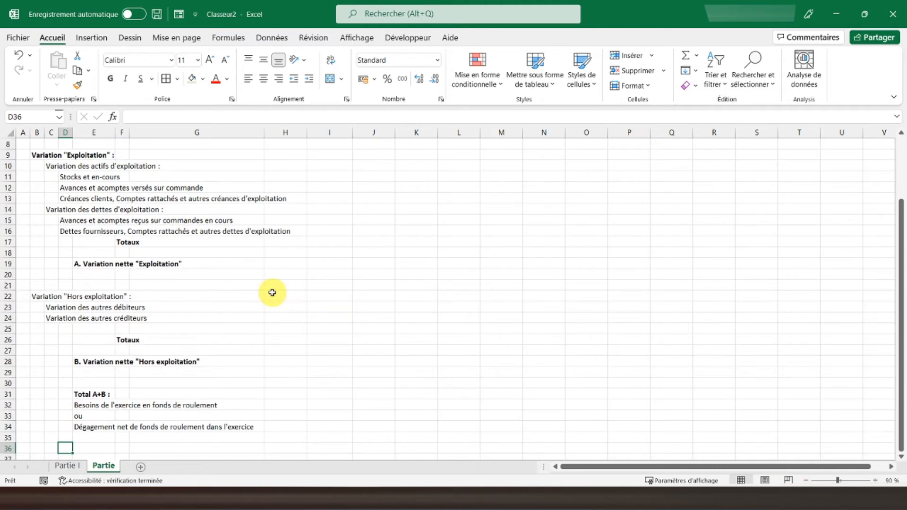
{"action": "scroll", "coordinate": [272, 292], "scroll_direction": "down", "scroll_amount": 2}
{"action": "scroll", "coordinate": [272, 293], "scroll_direction": "up", "scroll_amount": 2}
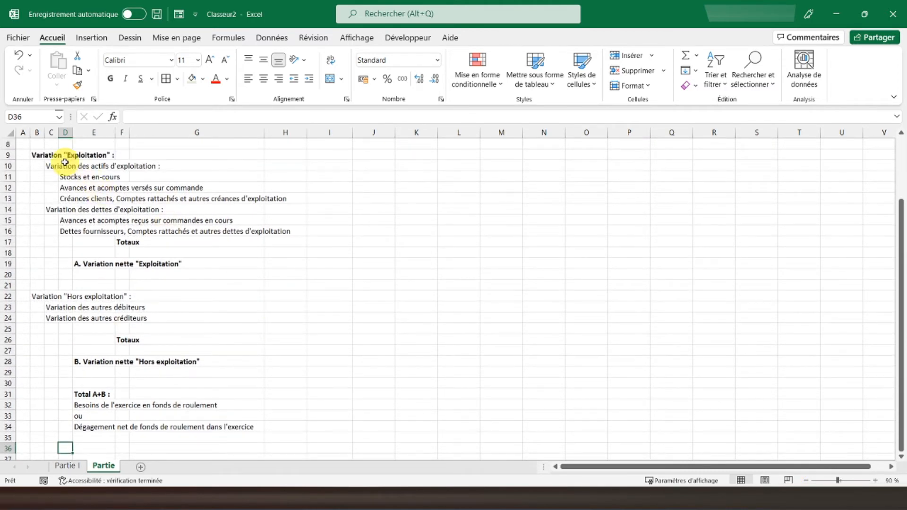
{"action": "left_click", "coordinate": [41, 155]}
{"action": "key", "text": "ctrl+c"}
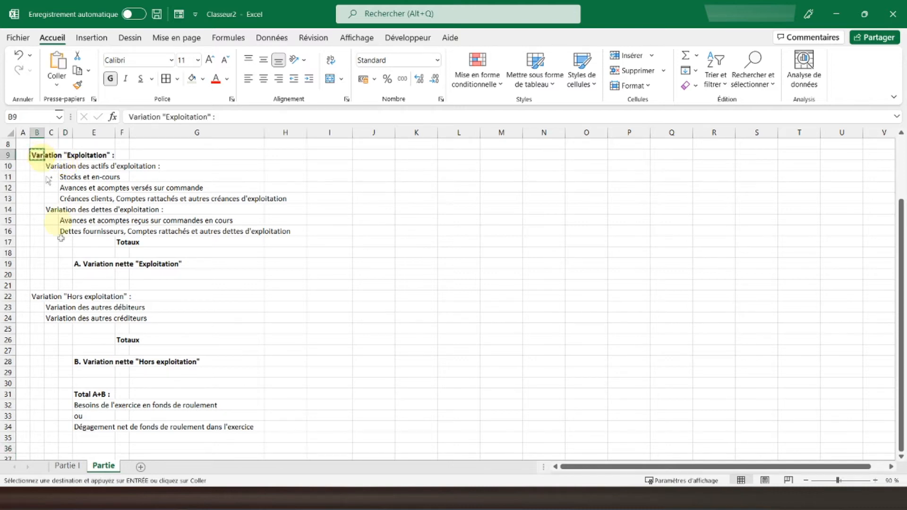
{"action": "scroll", "coordinate": [68, 298], "scroll_direction": "down", "scroll_amount": 2}
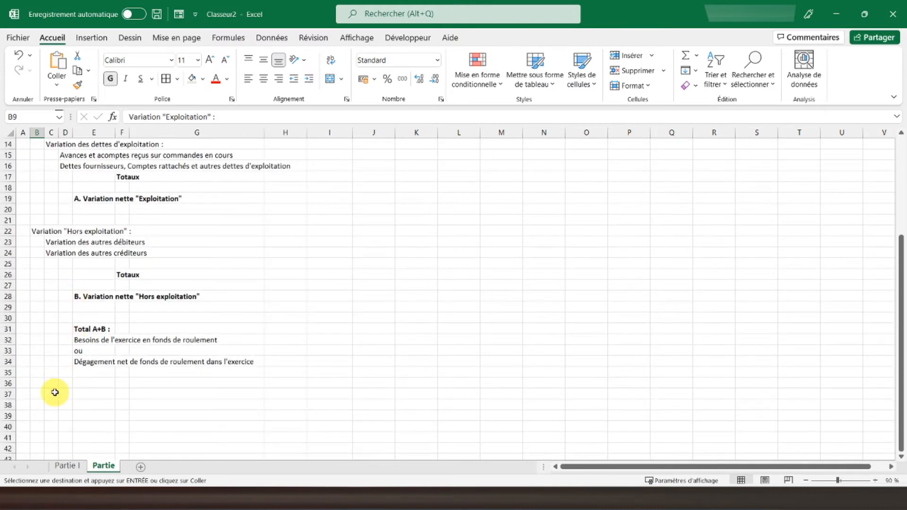
{"action": "left_click", "coordinate": [54, 392]}
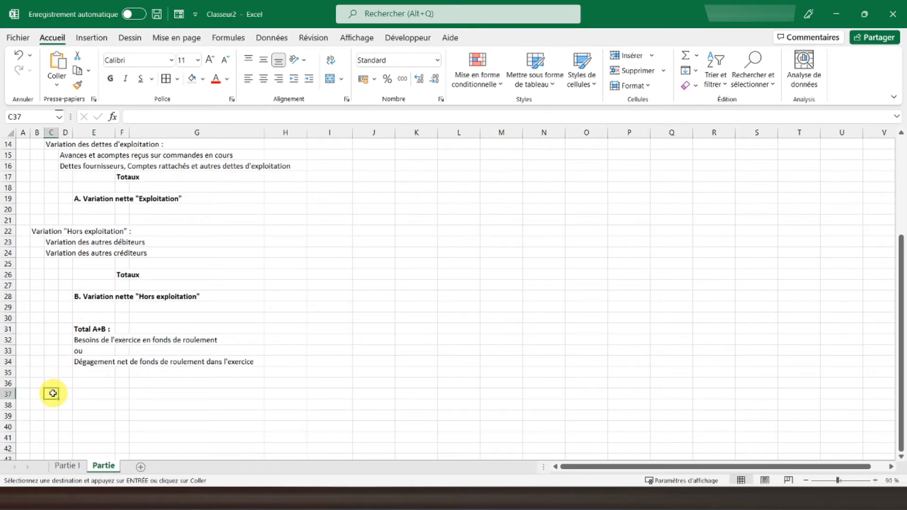
{"action": "left_click", "coordinate": [40, 394]}
{"action": "key", "text": "ctrl+v"}
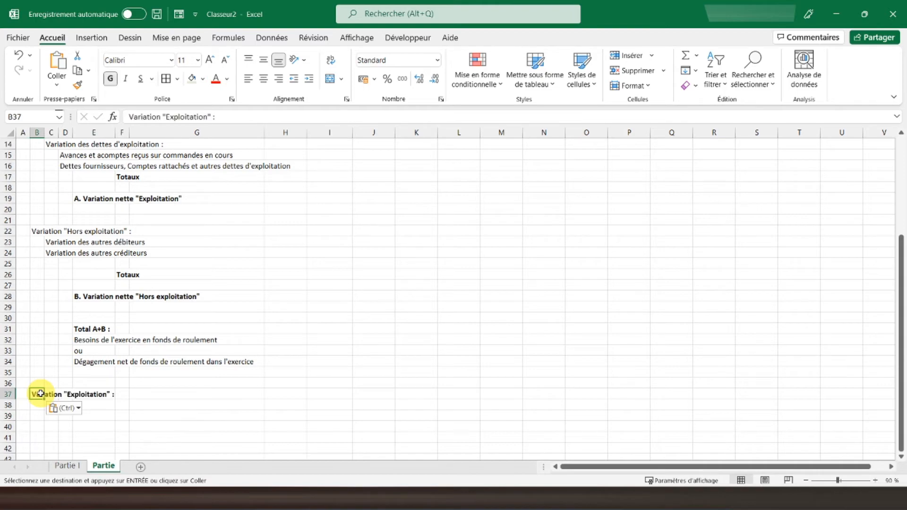
Make the section heading 'Variation "Hors exploitation" :' in B22 bold
{"action": "scroll", "coordinate": [74, 361], "scroll_direction": "up", "scroll_amount": 2}
{"action": "scroll", "coordinate": [73, 360], "scroll_direction": "up", "scroll_amount": 1}
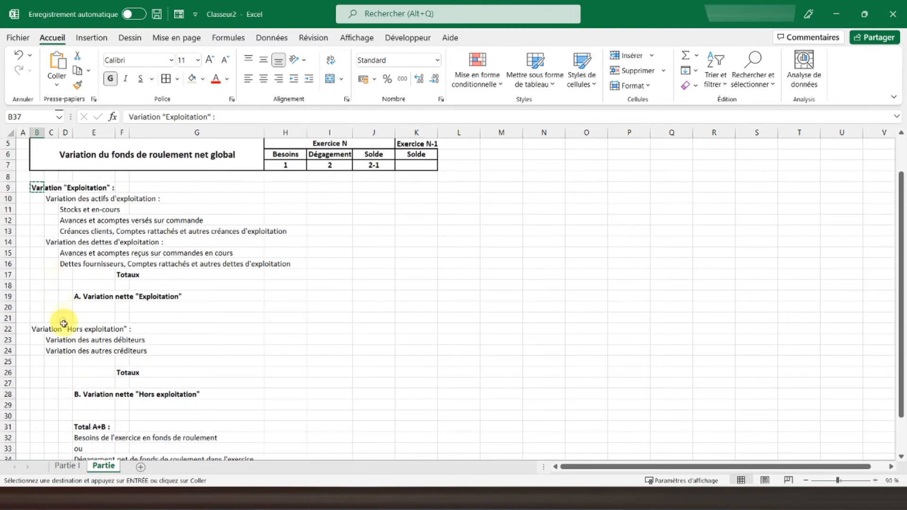
{"action": "scroll", "coordinate": [63, 348], "scroll_direction": "down", "scroll_amount": 2}
{"action": "left_click", "coordinate": [46, 264]}
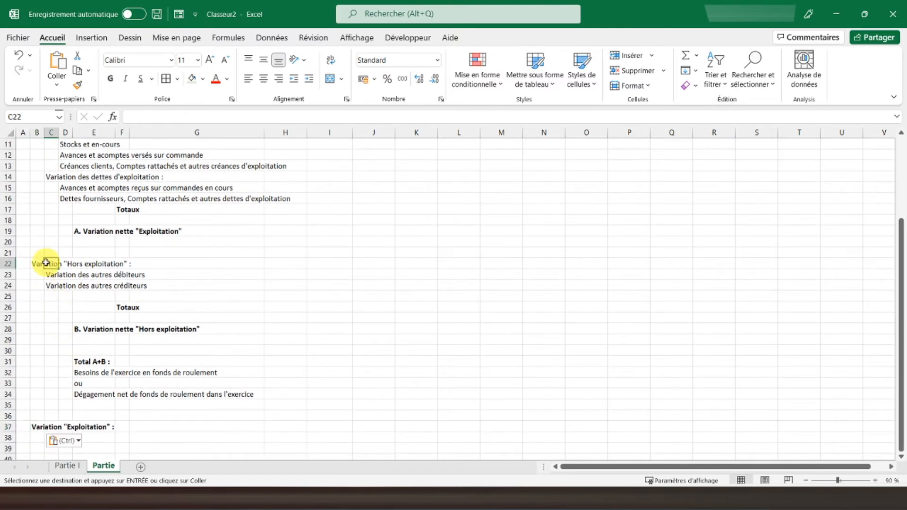
{"action": "left_click", "coordinate": [37, 263]}
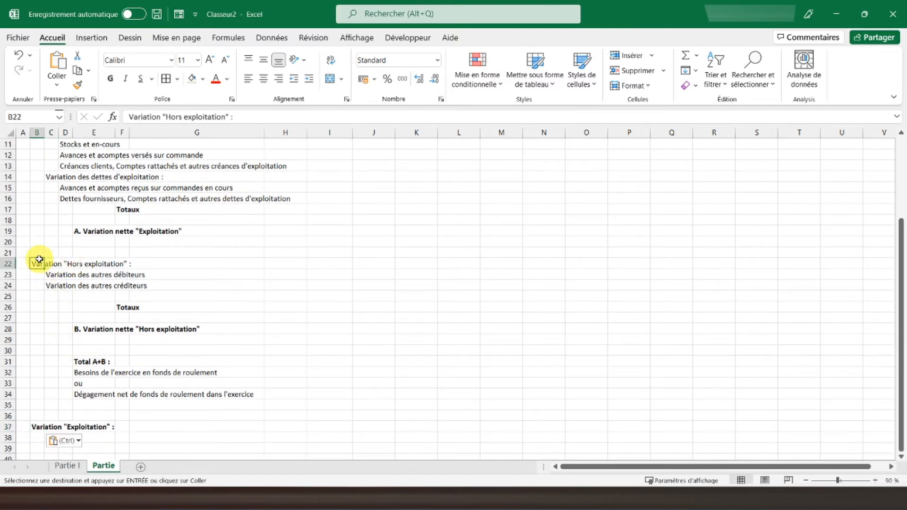
{"action": "left_click", "coordinate": [110, 78]}
Change the copied section heading in B37 to 'Variation "Trésorerie" :'
{"action": "left_click", "coordinate": [39, 428]}
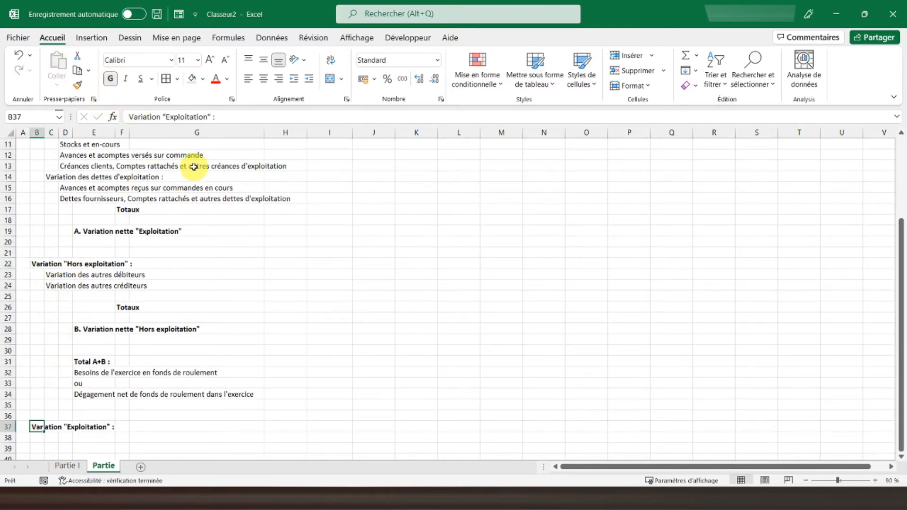
{"action": "double_click", "coordinate": [188, 116]}
{"action": "type", "text": "Trésorerie"}
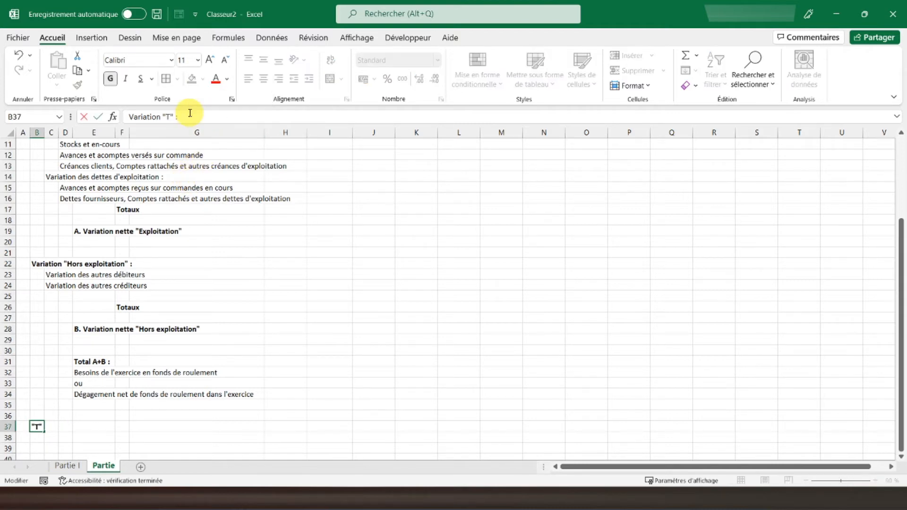
{"action": "key", "text": "Return"}
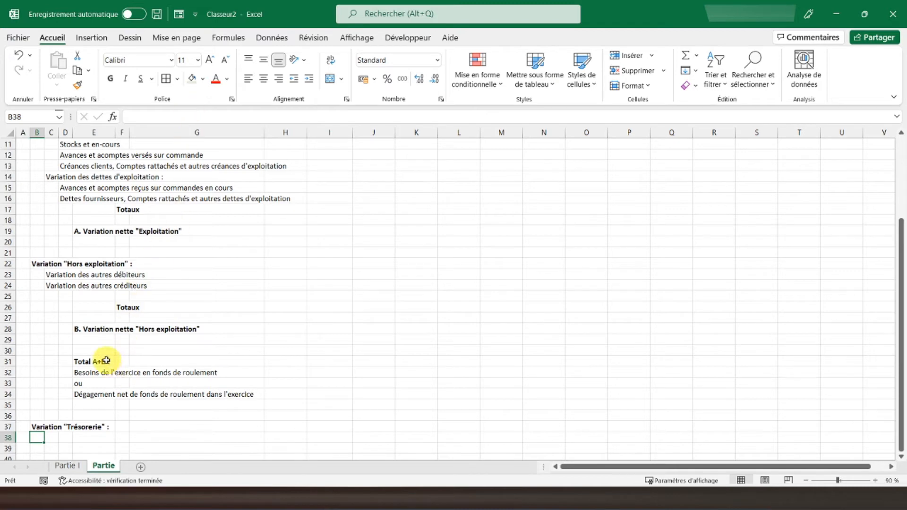
Enter "Variation des disponibilités" in C38, under the "Trésorerie" heading
{"action": "scroll", "coordinate": [106, 360], "scroll_direction": "down", "scroll_amount": 2}
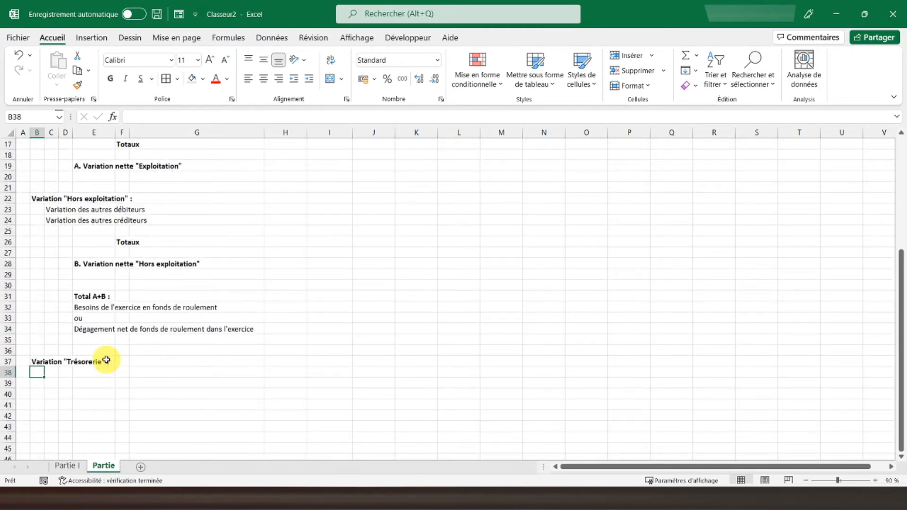
{"action": "key", "text": "Right"}
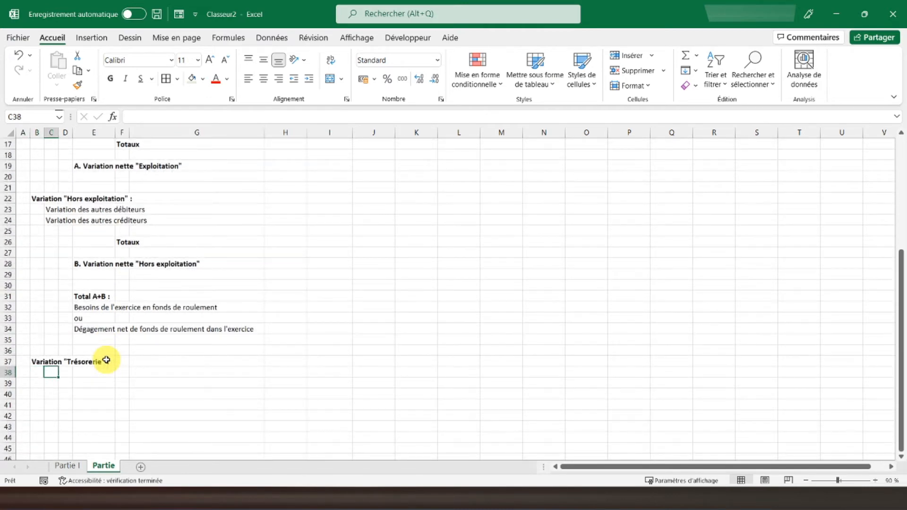
{"action": "type", "text": "Varia"}
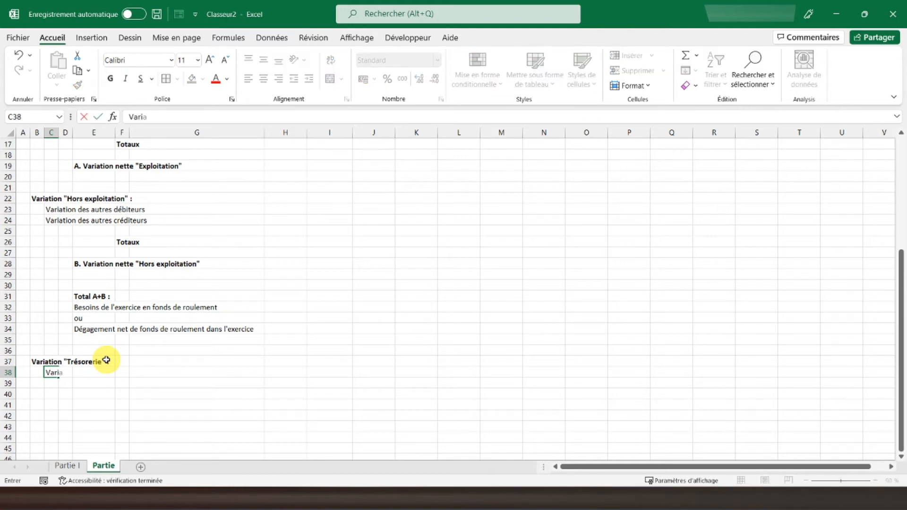
{"action": "type", "text": "tion des disp"}
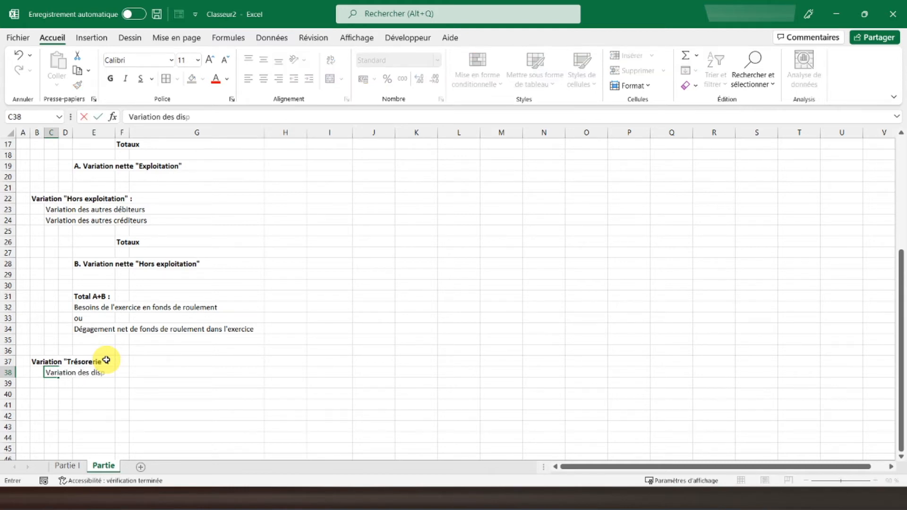
{"action": "type", "text": "onibilités"}
{"action": "key", "text": "Return"}
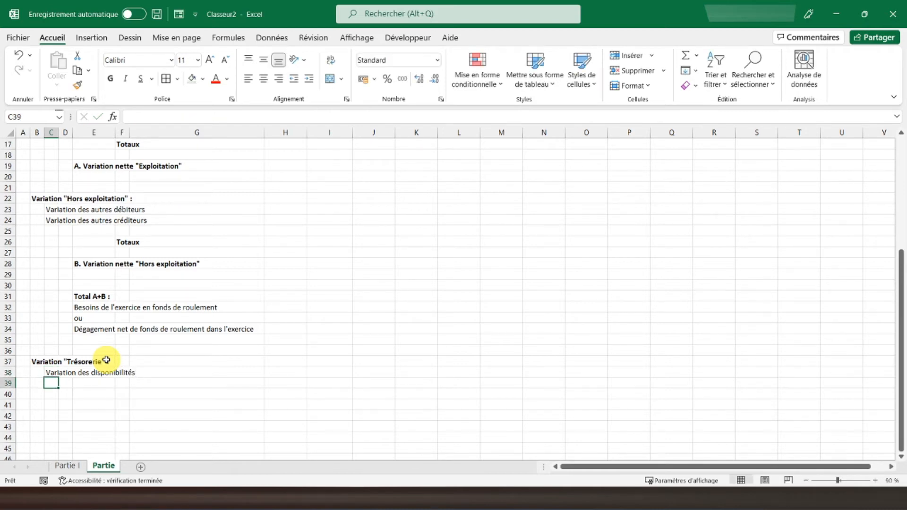
Enter "Variation des concours bancaires courants et soldes créditeurs de banques" in C39
{"action": "type", "text": "Vari"}
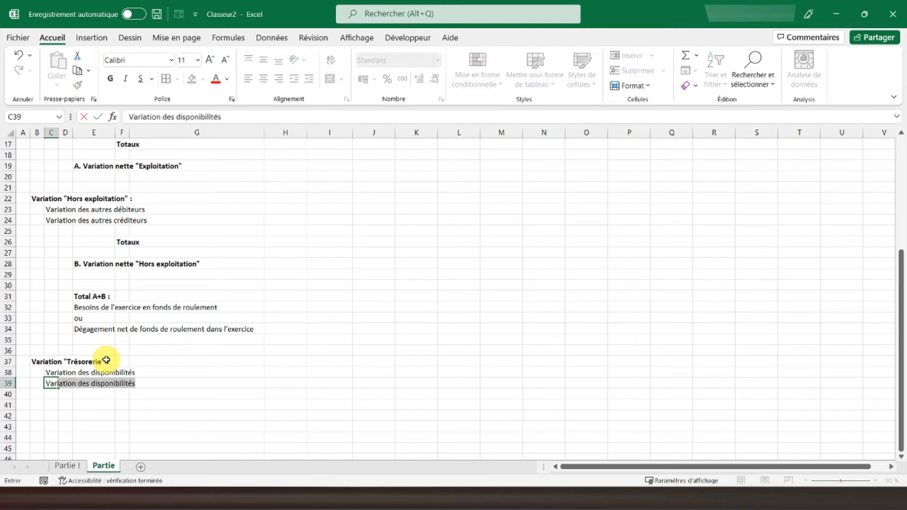
{"action": "type", "text": "a"}
{"action": "key", "text": "BackSpace"}
{"action": "type", "text": "iation"}
{"action": "type", "text": "n "}
{"action": "type", "text": "des concours"}
{"action": "type", "text": " bancaires"}
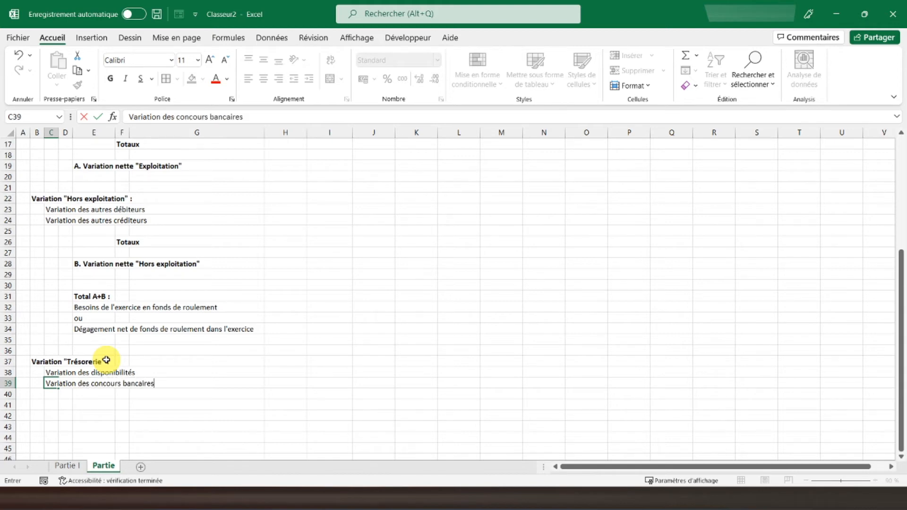
{"action": "type", "text": " courants et soldes cré"}
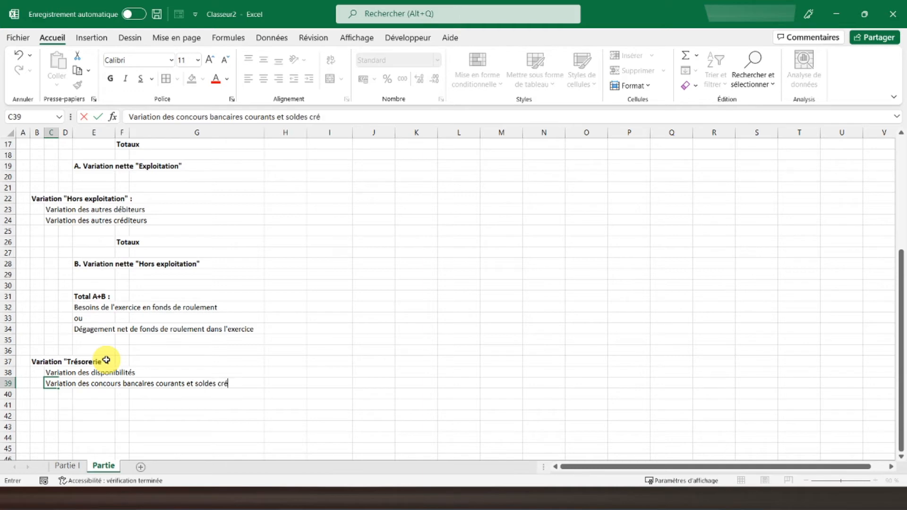
{"action": "type", "text": "diteurs de banques"}
{"action": "key", "text": "Return"}
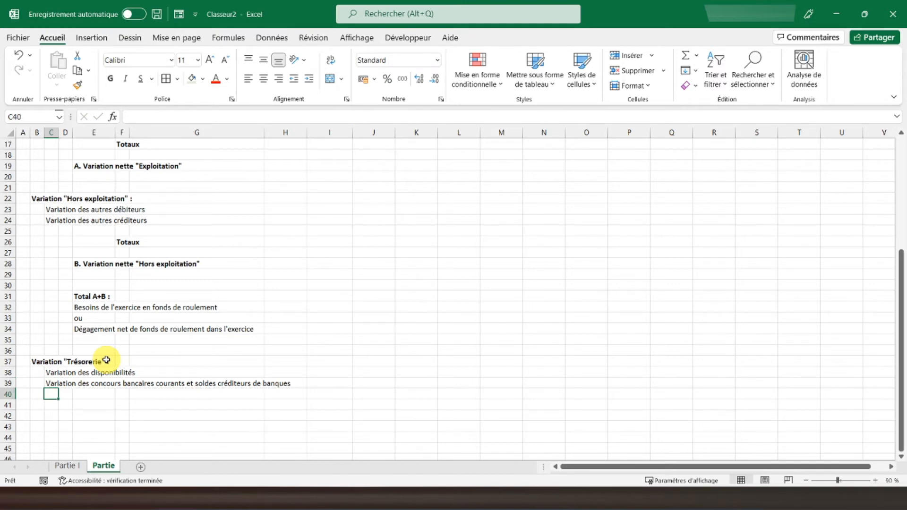
{"action": "key", "text": "Return"}
{"action": "key", "text": "Right"}
{"action": "key", "text": "Right"}
{"action": "key", "text": "Right"}
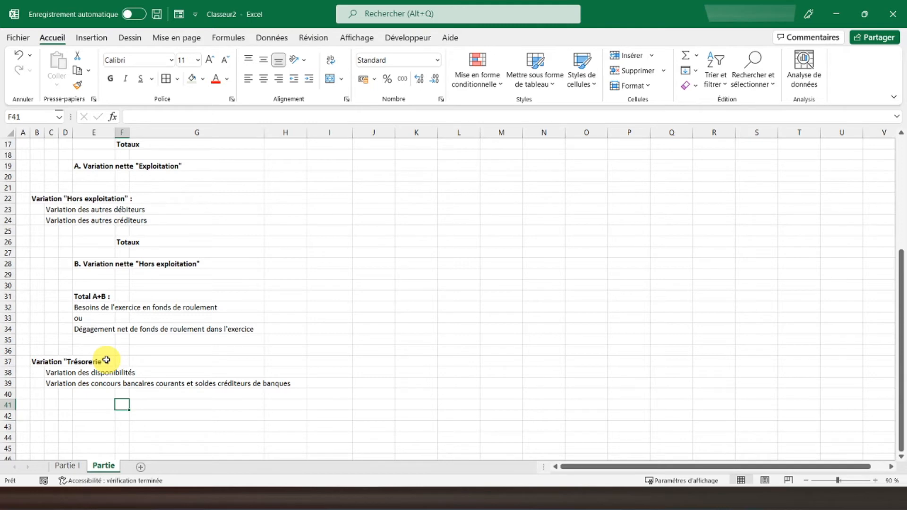
Move the bold "Total A+B :" label from E31 to F31
{"action": "left_click", "coordinate": [82, 297]}
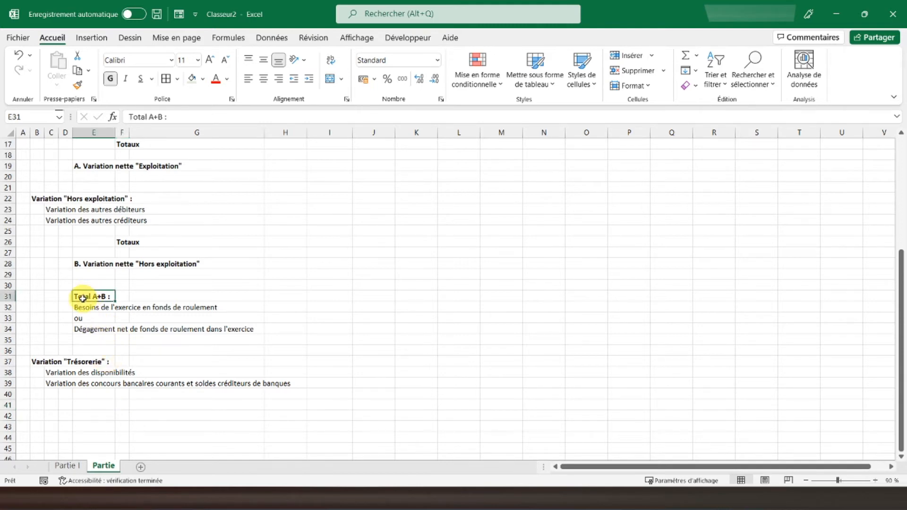
{"action": "key", "text": "ctrl+c"}
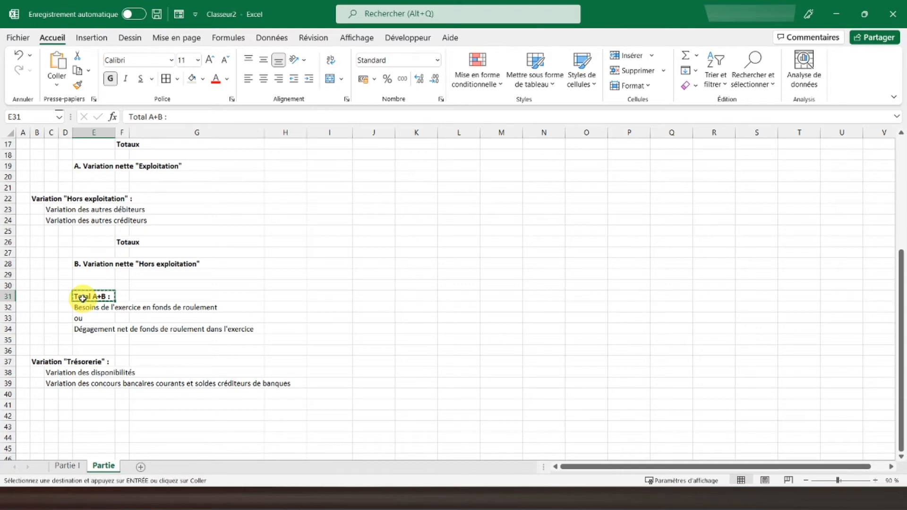
{"action": "left_click", "coordinate": [120, 297]}
{"action": "key", "text": "ctrl+v"}
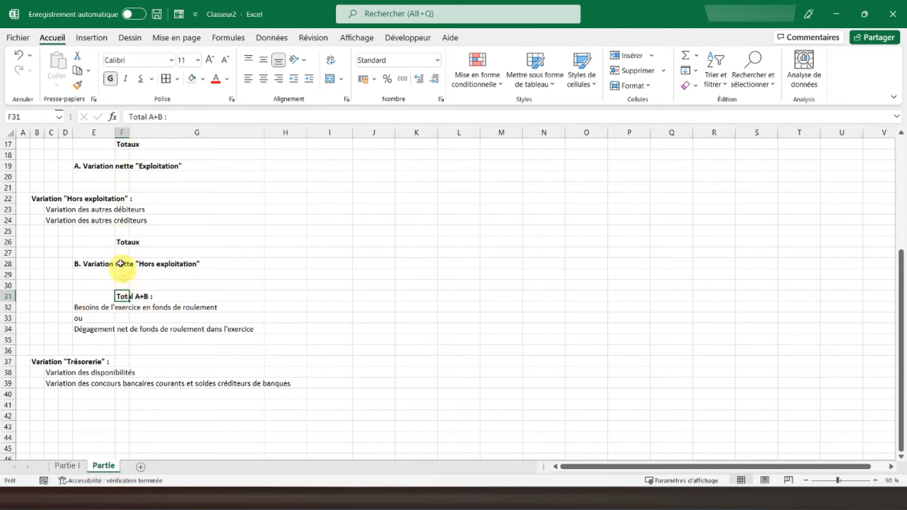
Copy the bold "Totaux" label from F26 to F41 in the "Trésorerie" section
{"action": "left_click", "coordinate": [123, 241]}
{"action": "key", "text": "ctrl+c"}
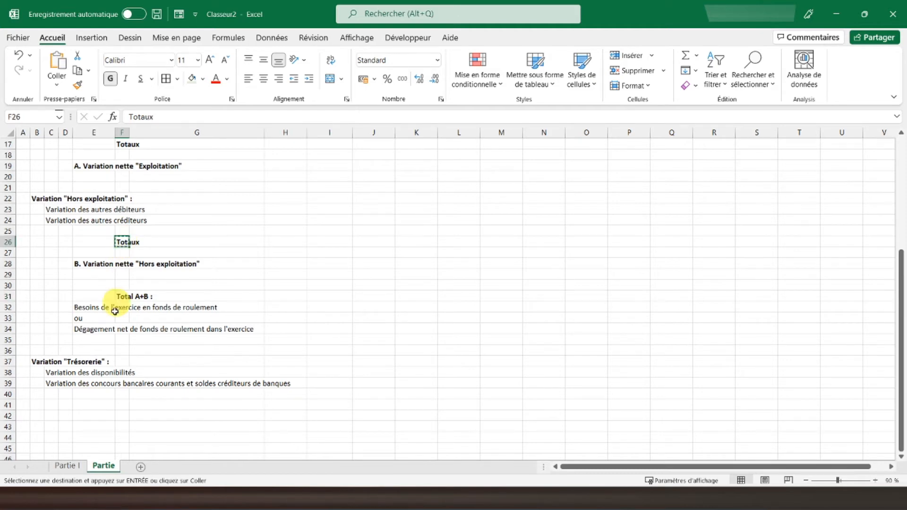
{"action": "left_click", "coordinate": [121, 405]}
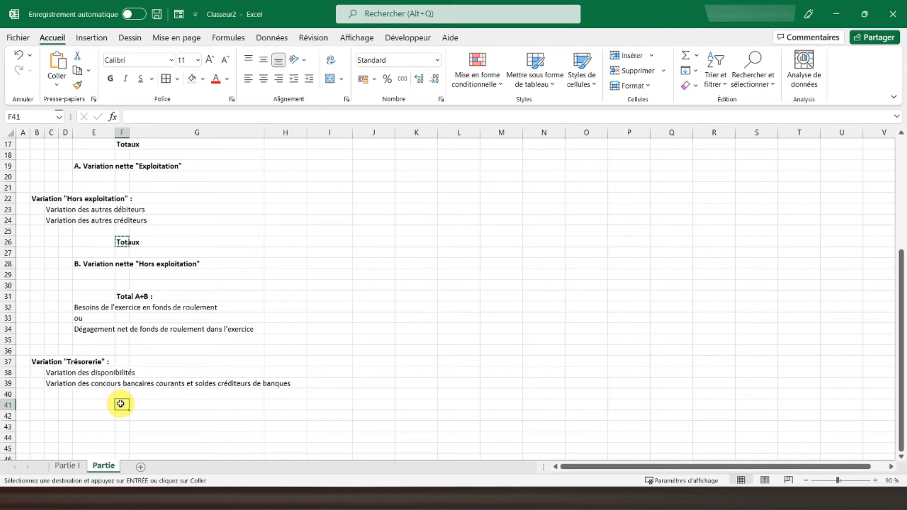
{"action": "key", "text": "ctrl+v"}
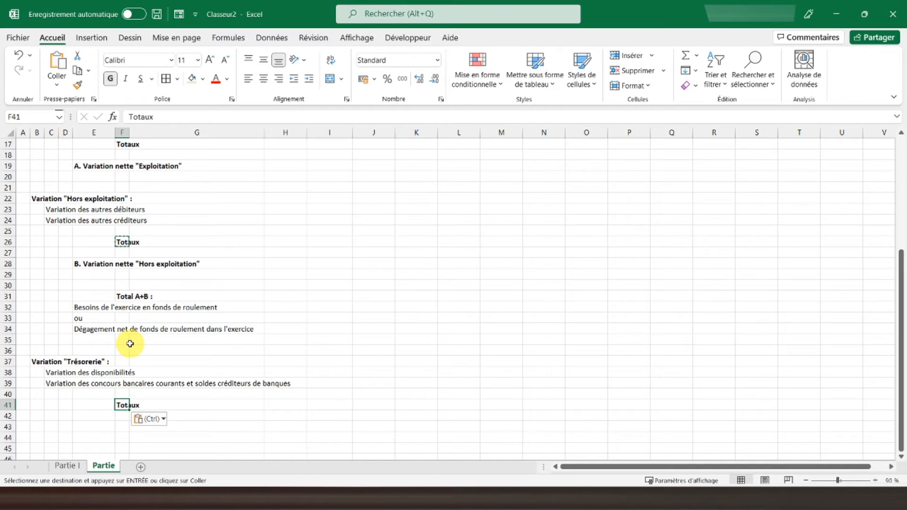
Copy the bold label 'B. Variation nette "Hors exploitation"' from E28 to E43
{"action": "left_click", "coordinate": [100, 262]}
{"action": "key", "text": "ctrl+c"}
{"action": "left_click", "coordinate": [93, 426]}
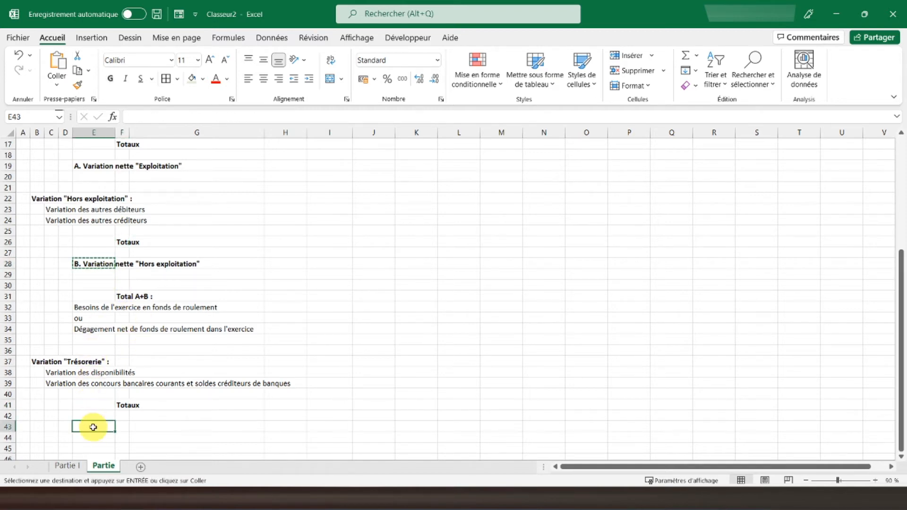
{"action": "key", "text": "ctrl+v"}
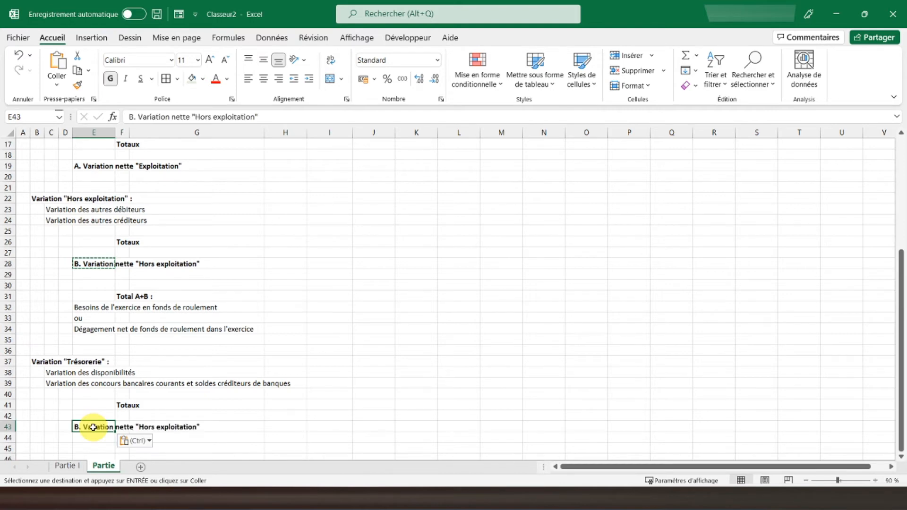
Change the copied label in E43 to 'C. Variation nette "Trésorerie"'
{"action": "left_click", "coordinate": [132, 117]}
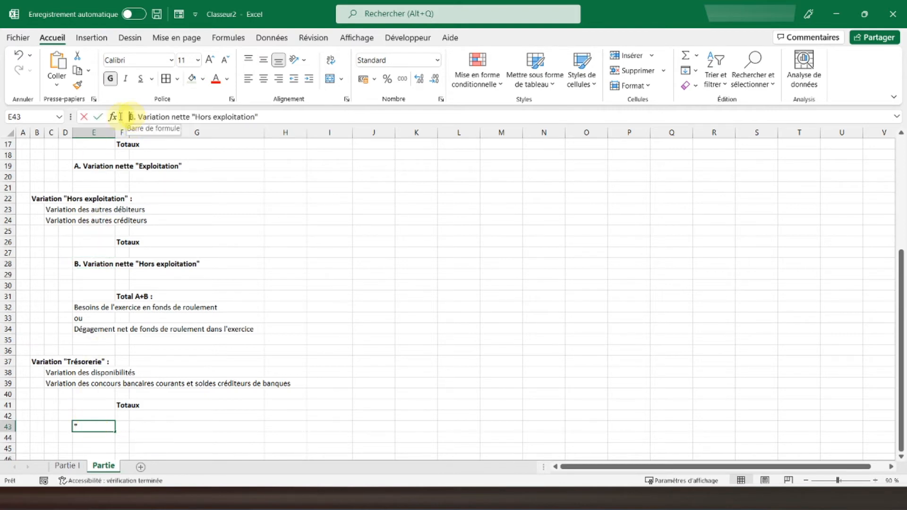
{"action": "key", "text": "Delete"}
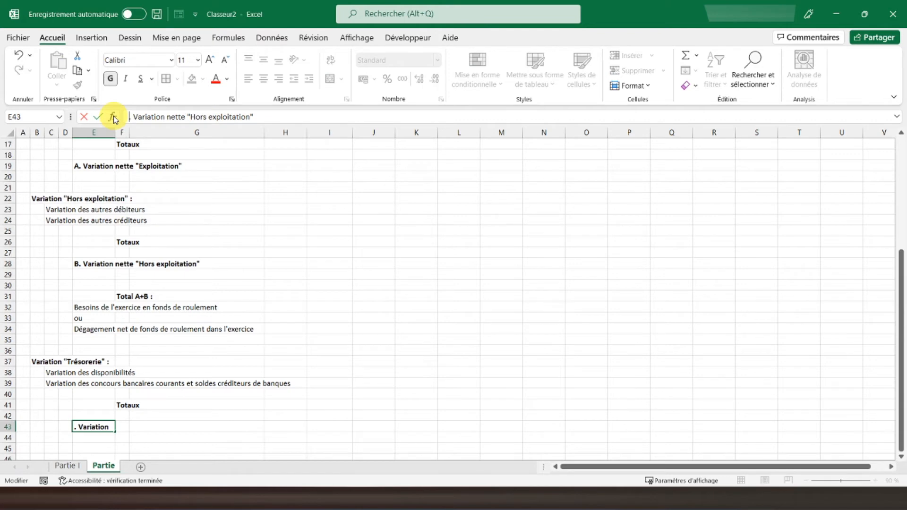
{"action": "type", "text": "C"}
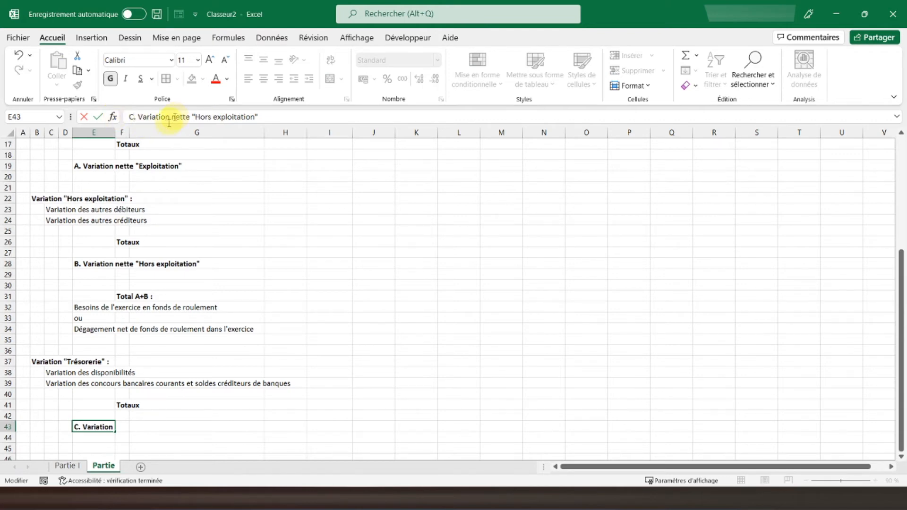
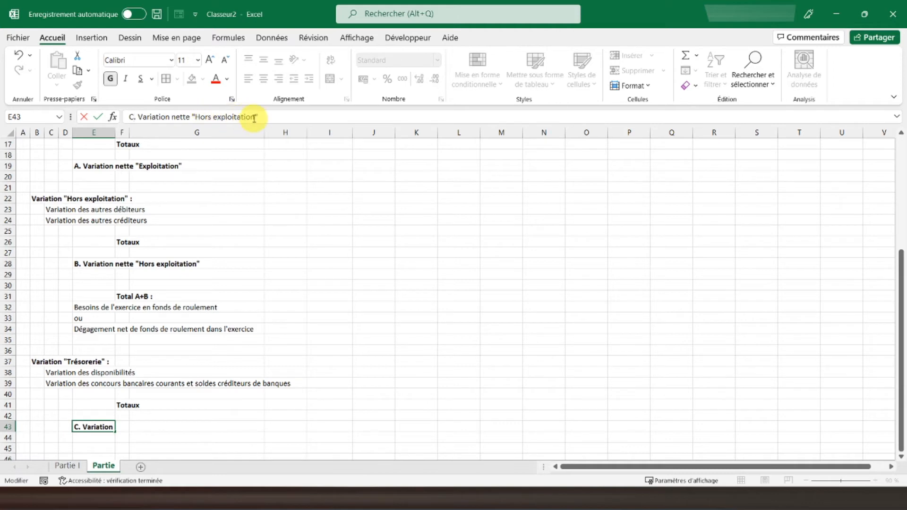
{"action": "left_click_drag", "start_coordinate": [251, 117], "coordinate": [196, 116]}
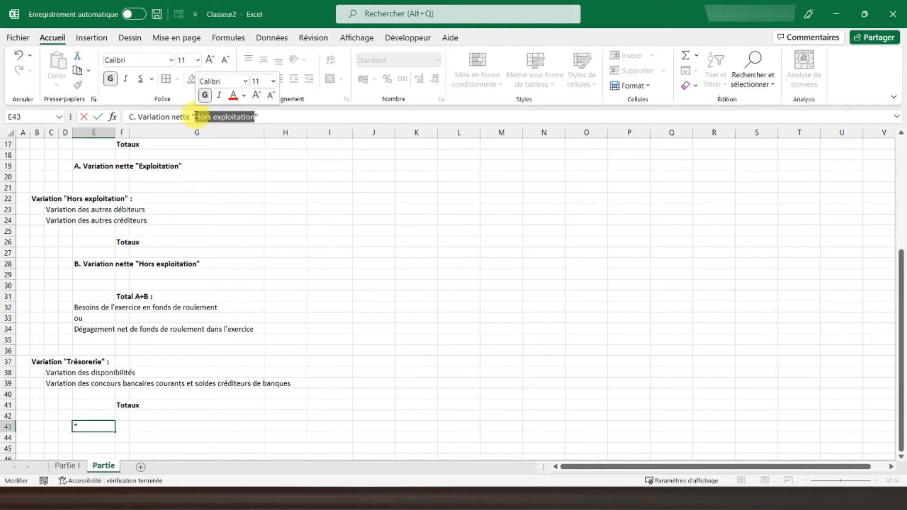
{"action": "type", "text": "Trésorer"}
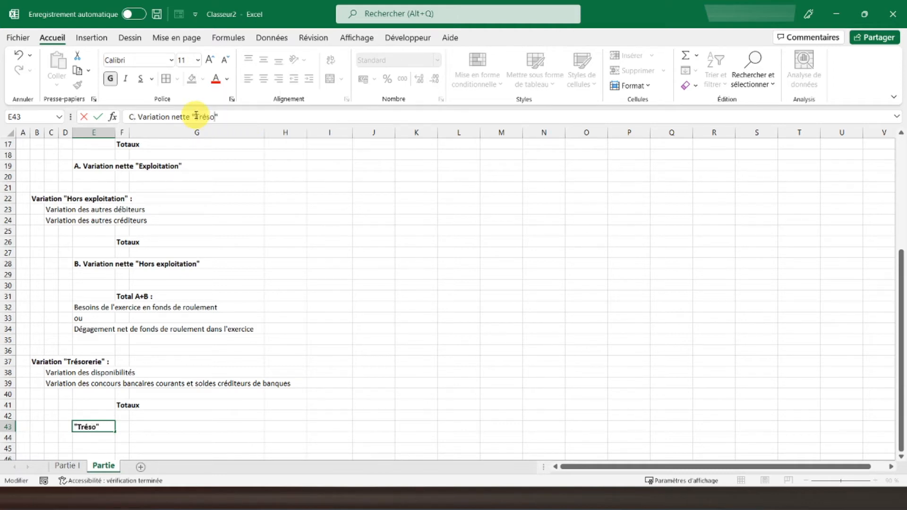
{"action": "type", "text": "ie"}
{"action": "key", "text": "Return"}
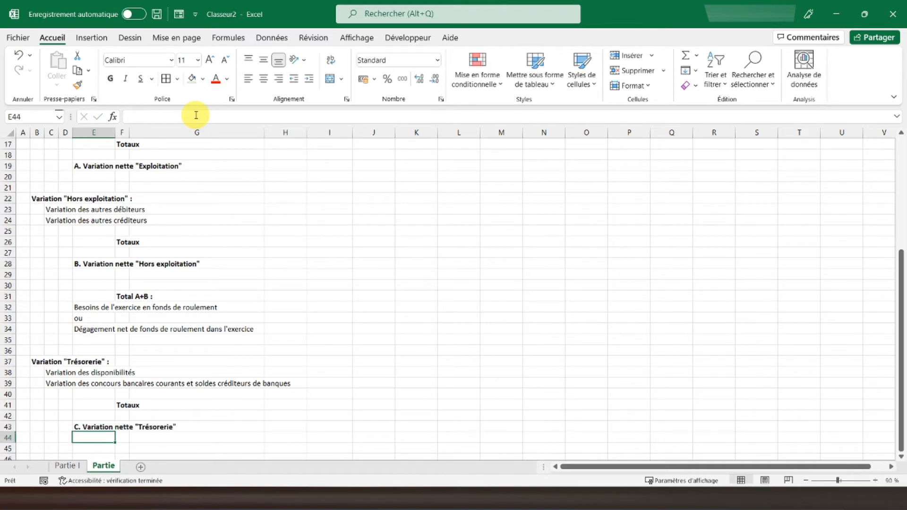
Copy the bold heading 'Variation "Trésorerie" :' from B37 to B46
{"action": "scroll", "coordinate": [104, 283], "scroll_direction": "down", "scroll_amount": 2}
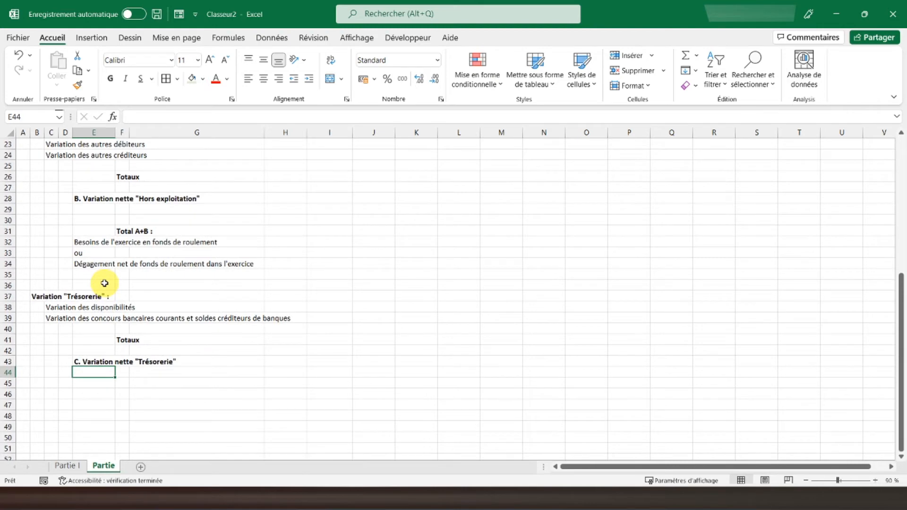
{"action": "key", "text": "Down"}
{"action": "key", "text": "Down"}
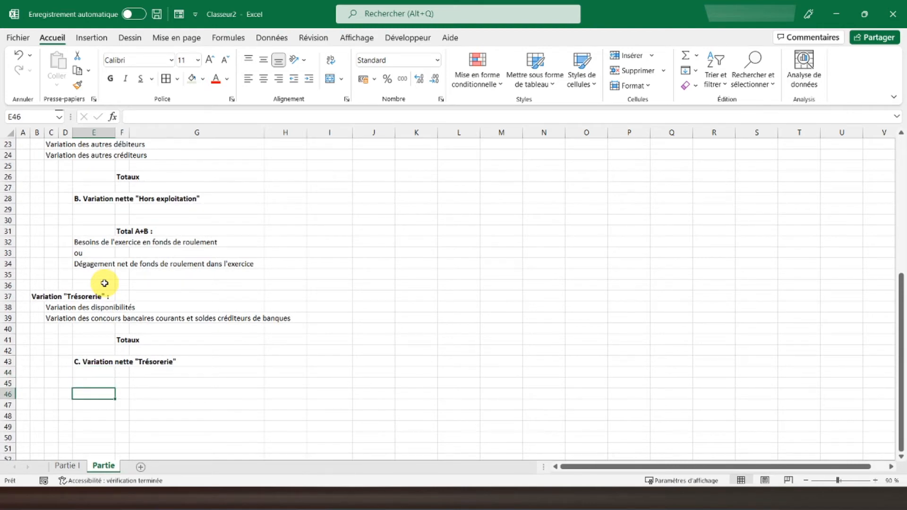
{"action": "key", "text": "Left"}
{"action": "key", "text": "Left"}
{"action": "key", "text": "Left"}
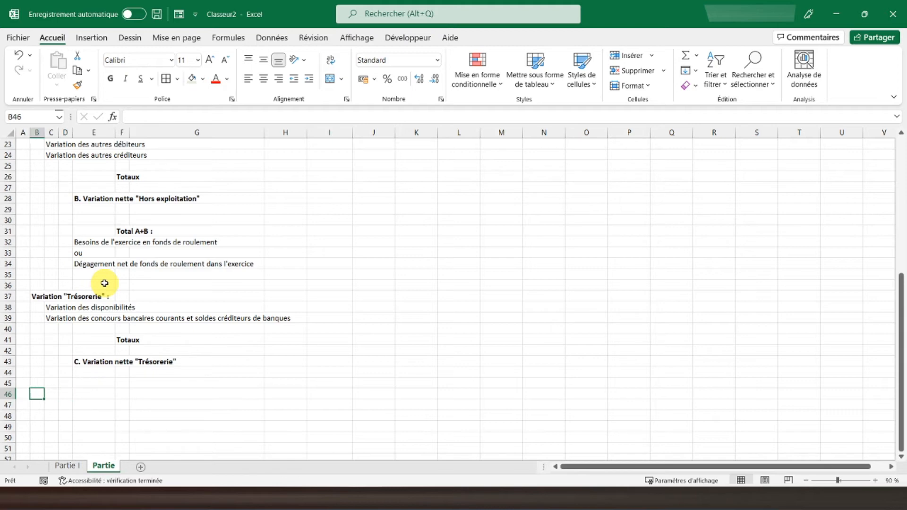
{"action": "left_click", "coordinate": [38, 296]}
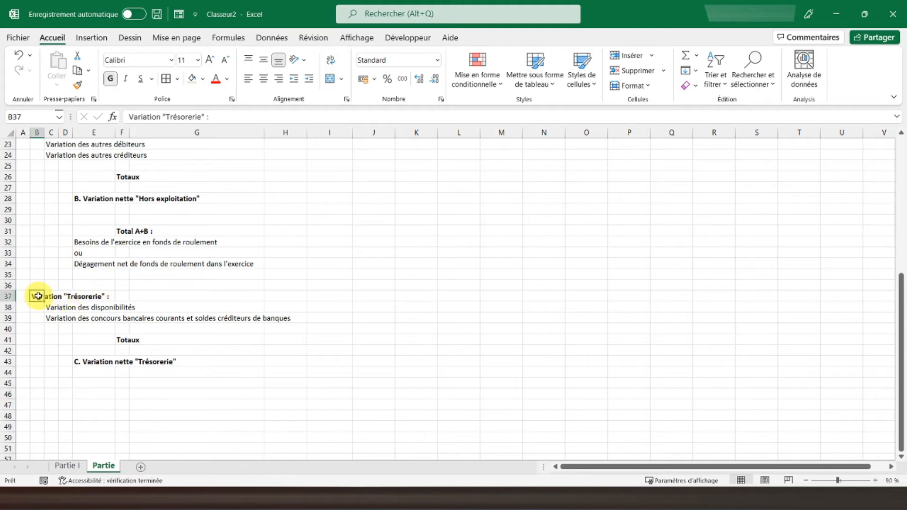
{"action": "key", "text": "ctrl+c"}
{"action": "left_click", "coordinate": [39, 396]}
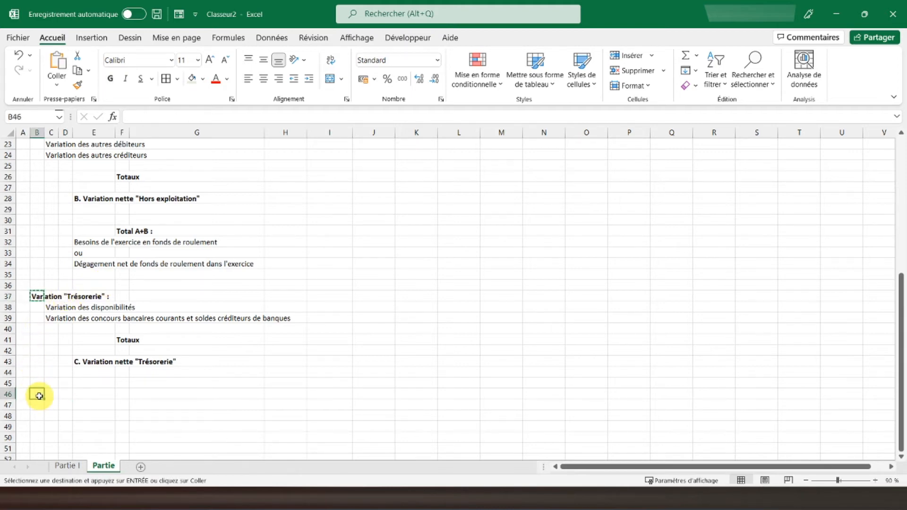
{"action": "key", "text": "ctrl+v"}
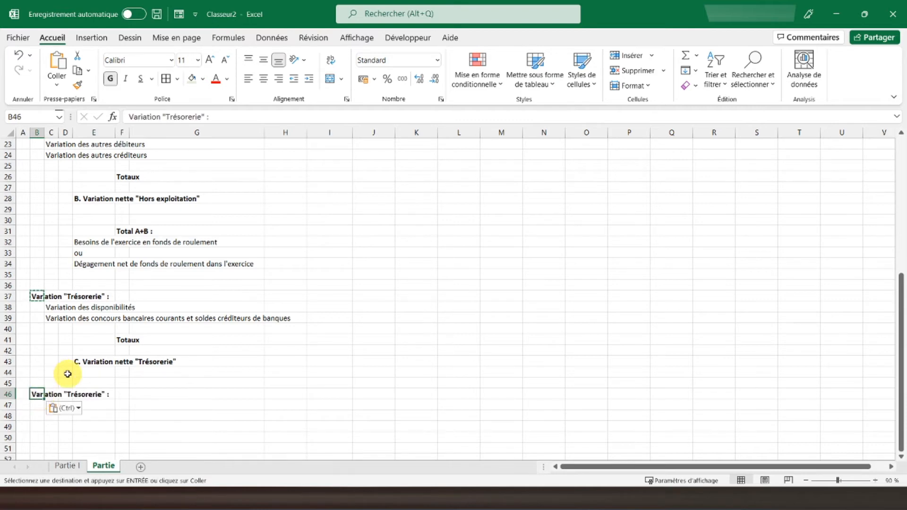
Replace the copied heading in B46 with "VARIATION DU FONDS DE ROULEMNT NET GLOBAL"
{"action": "type", "text": "VARIATION "}
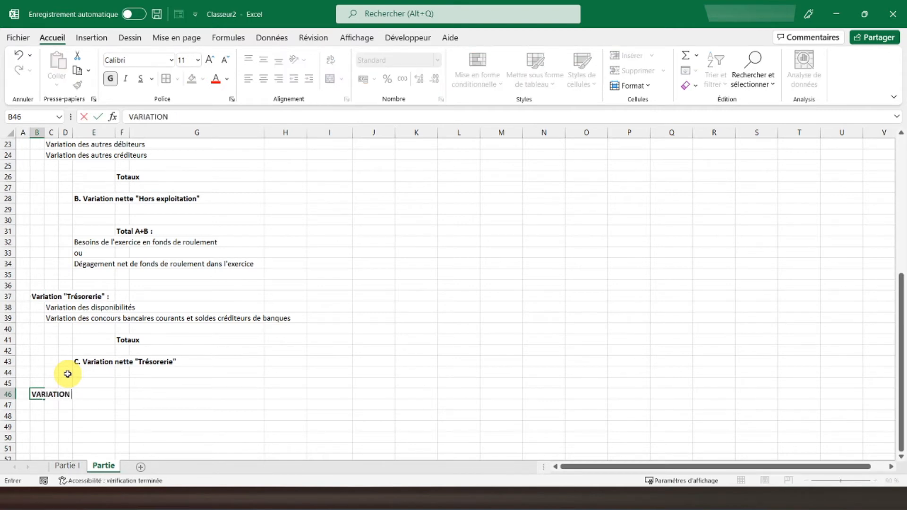
{"action": "type", "text": "DU FONDS DE R"}
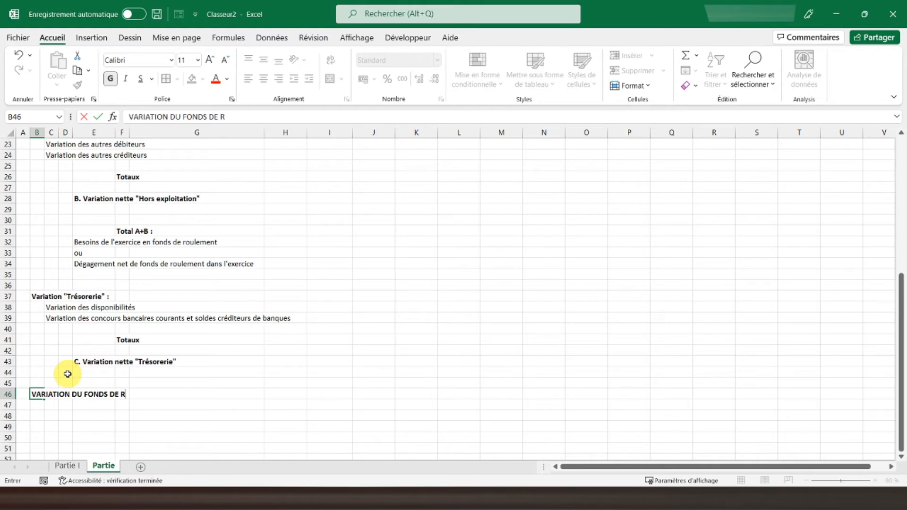
{"action": "type", "text": "OULEMNT"}
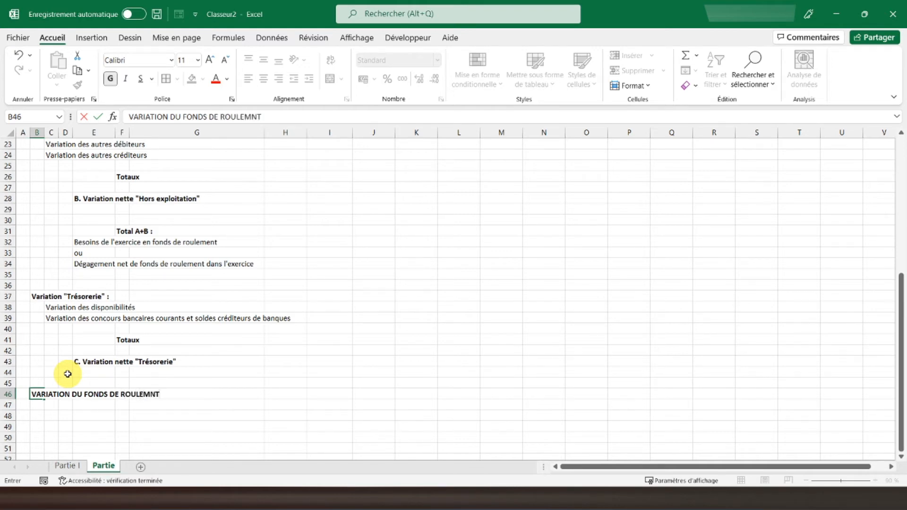
{"action": "type", "text": " NET GLOBAL"}
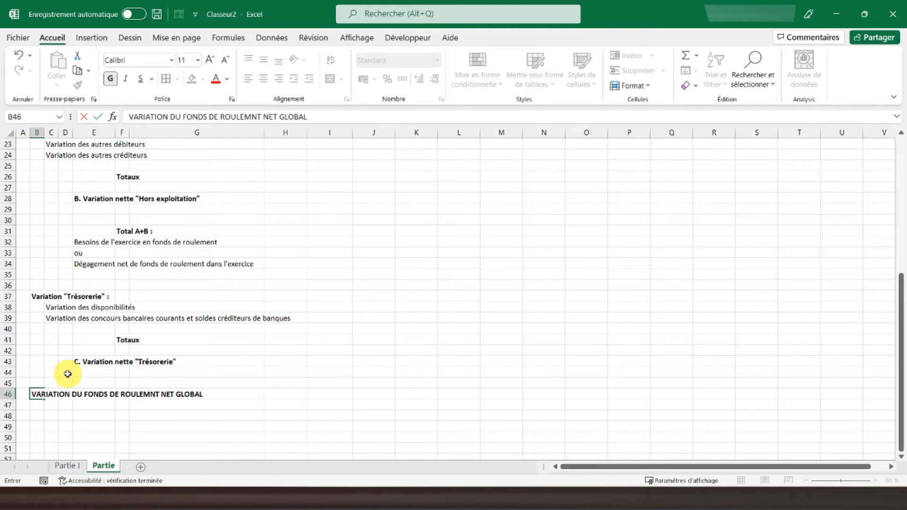
{"action": "key", "text": "Return"}
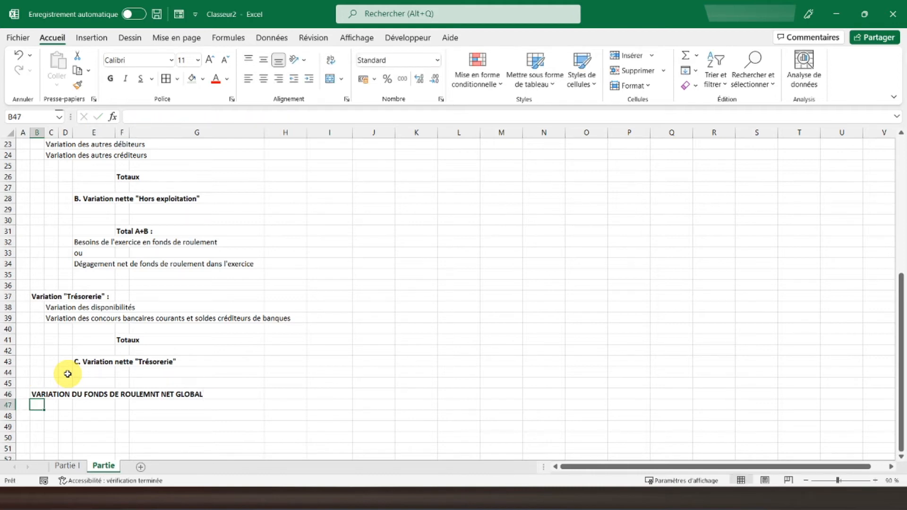
Enter "(Total A+B+C)" in B47 beneath the net global heading and make it bold
{"action": "type", "text": "(Total A+B+C"}
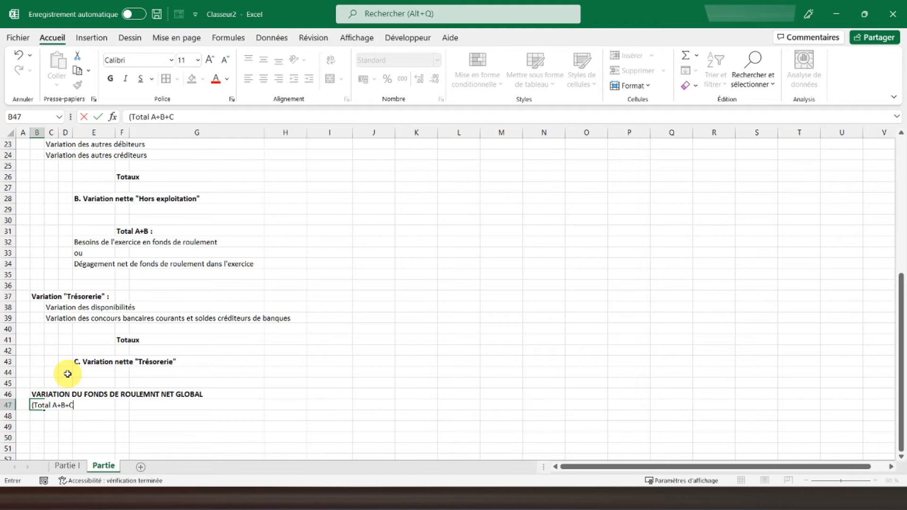
{"action": "key", "text": "Return"}
{"action": "key", "text": "Up"}
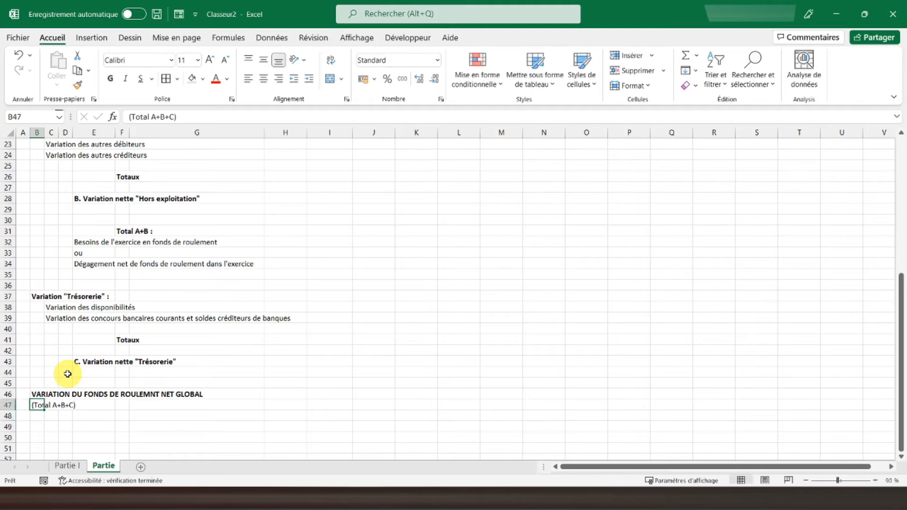
{"action": "left_click", "coordinate": [110, 78]}
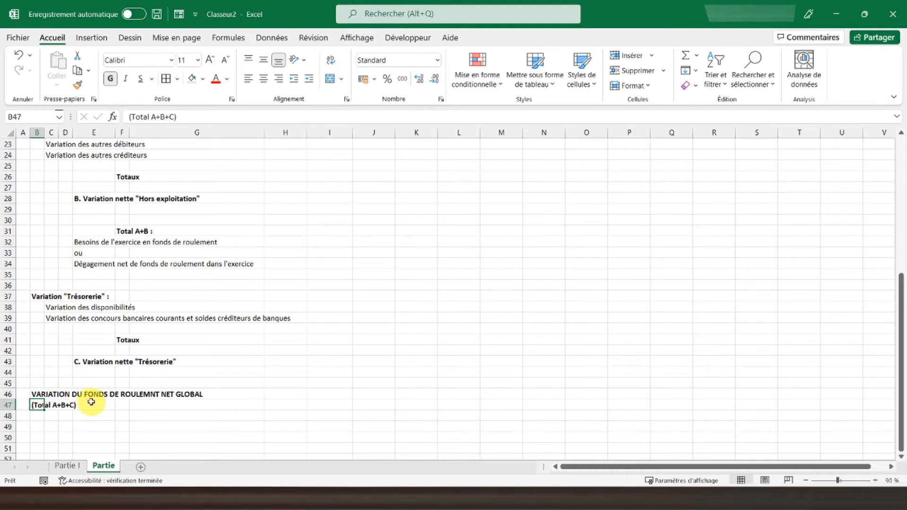
Enter "Emploi net", "ou" and "Ressource nette" in cells F48 to F50
{"action": "key", "text": "Down"}
{"action": "key", "text": "Down"}
{"action": "key", "text": "Right"}
{"action": "key", "text": "Right"}
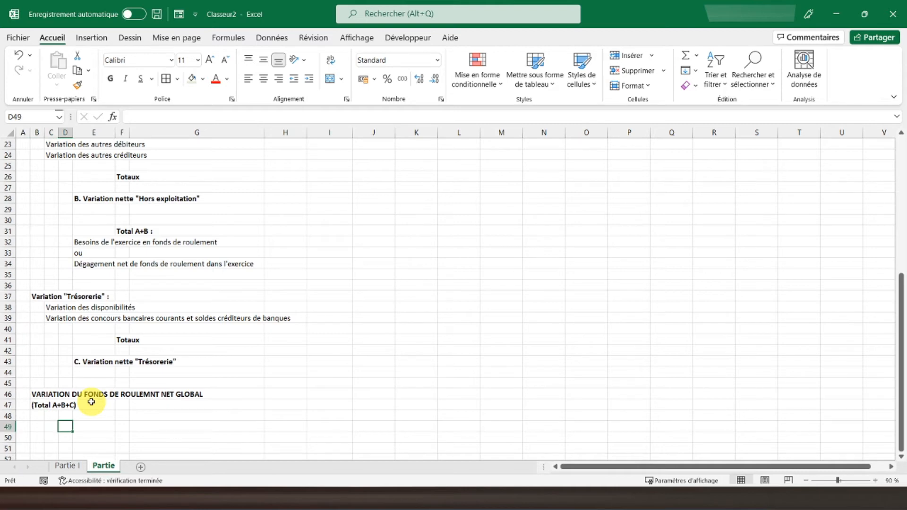
{"action": "key", "text": "Right"}
{"action": "key", "text": "Up"}
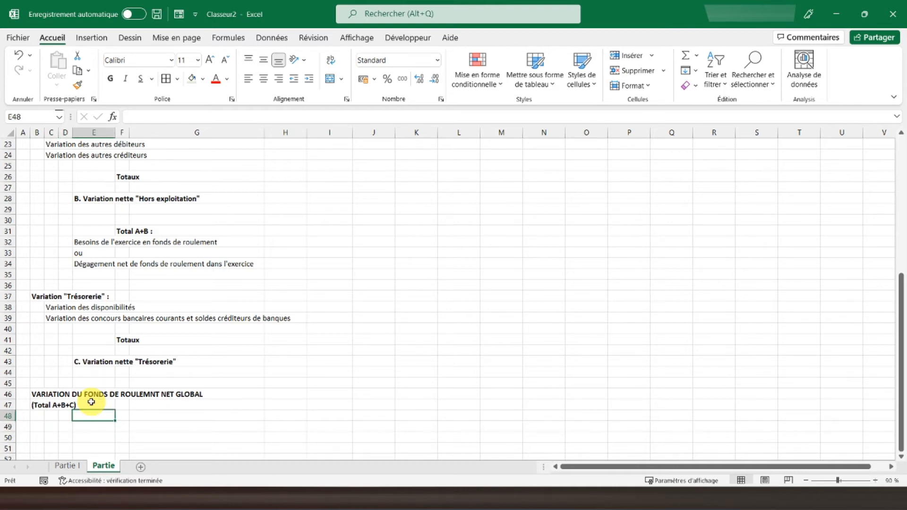
{"action": "key", "text": "Right"}
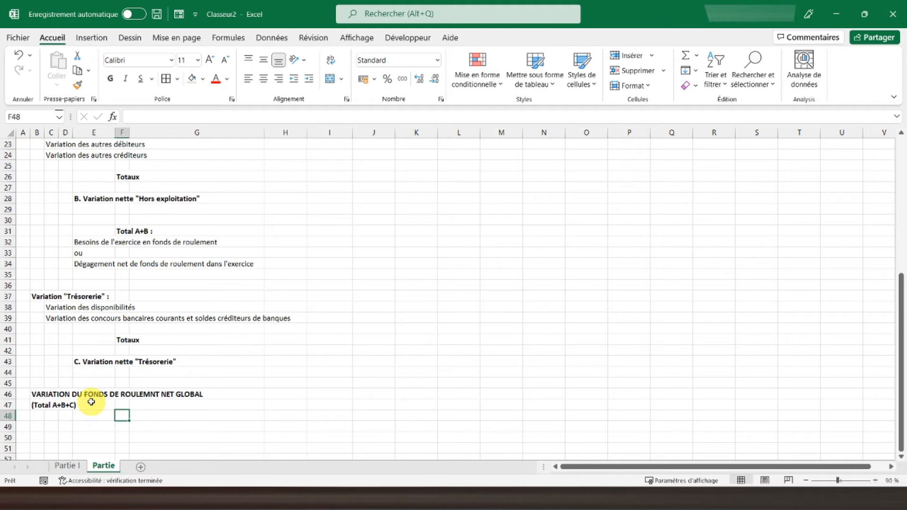
{"action": "type", "text": "Emploi"}
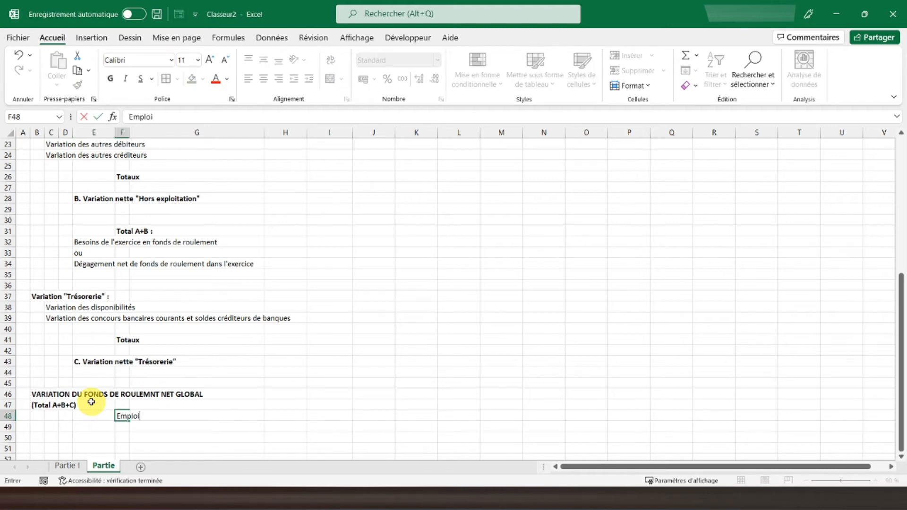
{"action": "key", "text": "Return"}
{"action": "type", "text": "ou"}
{"action": "key", "text": "Return"}
{"action": "type", "text": "R"}
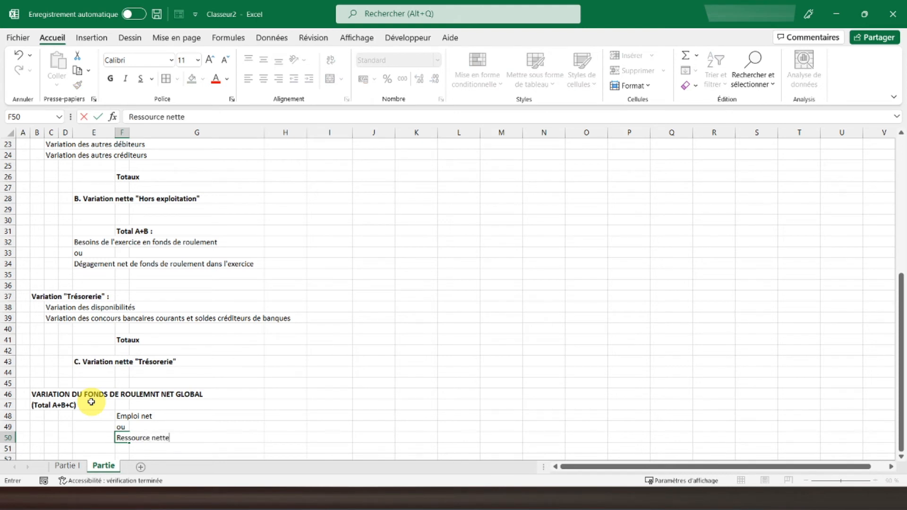
{"action": "key", "text": "Return"}
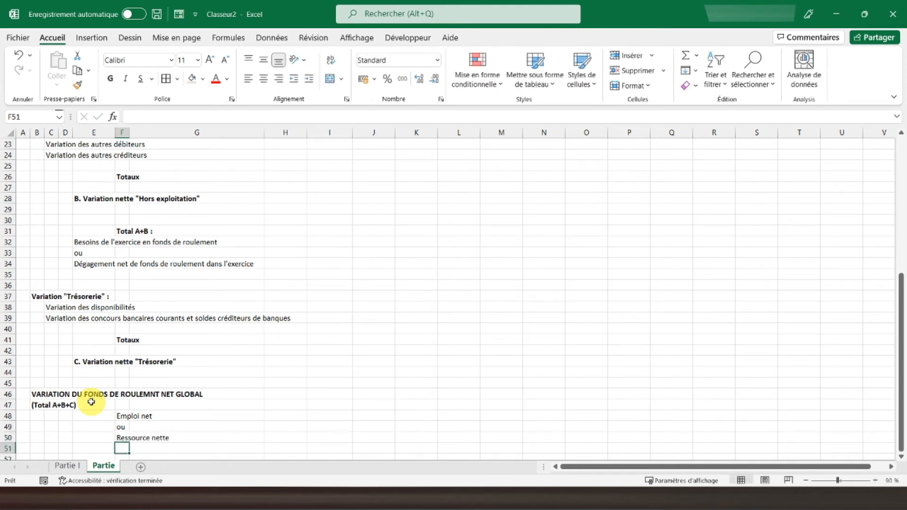
Make the "Emploi net" label in F48 and the "Ressource nette" label in F50 bold
{"action": "left_click", "coordinate": [128, 418]}
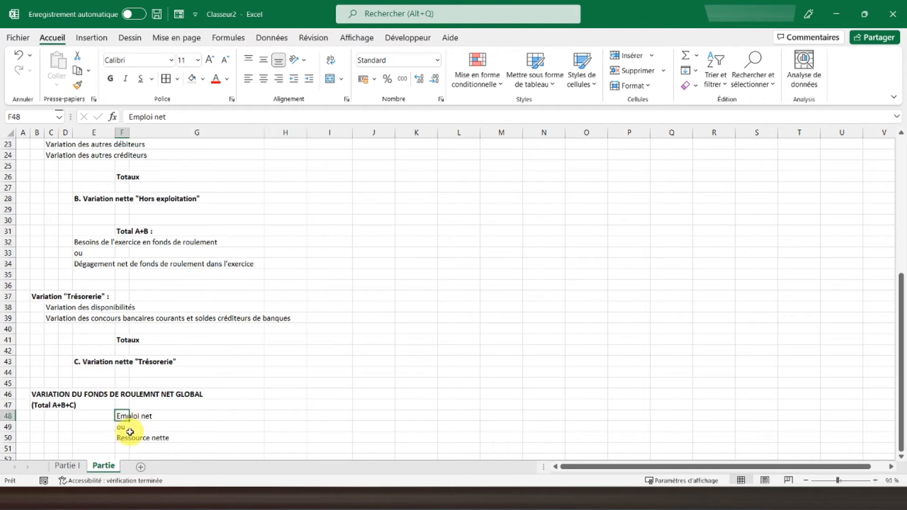
{"action": "left_click", "coordinate": [125, 437], "text": "ctrl"}
{"action": "left_click", "coordinate": [112, 84]}
Widen column G so the long row labels fit before column H
{"action": "scroll", "coordinate": [197, 259], "scroll_direction": "up", "scroll_amount": 7}
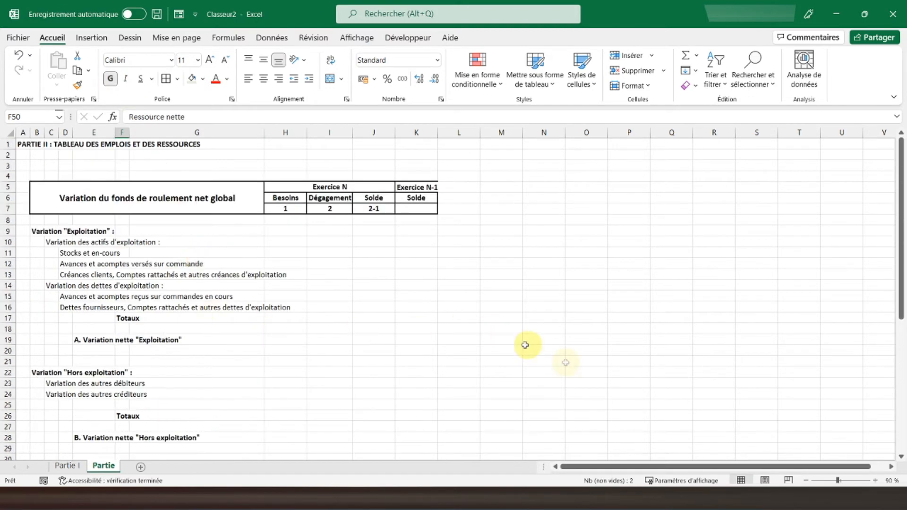
{"action": "left_click", "coordinate": [806, 481]}
{"action": "left_click", "coordinate": [806, 481]}
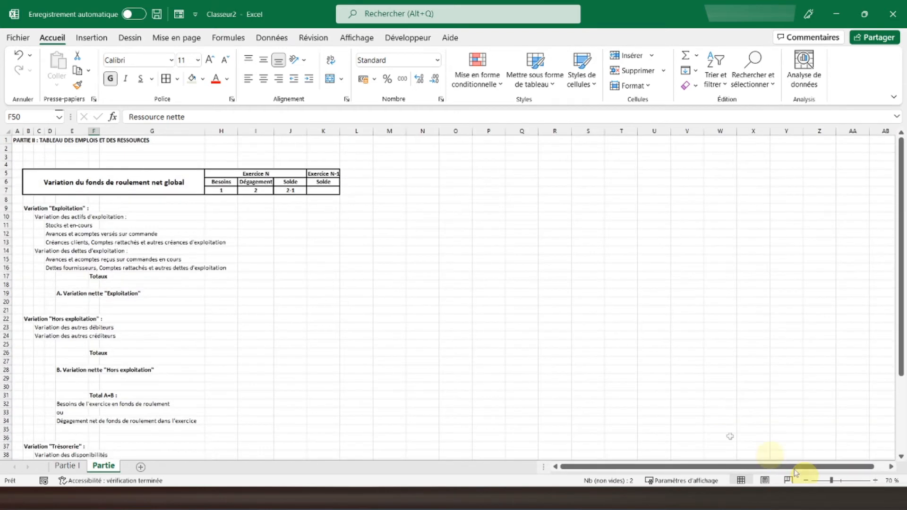
{"action": "left_click_drag", "start_coordinate": [205, 131], "coordinate": [241, 132]}
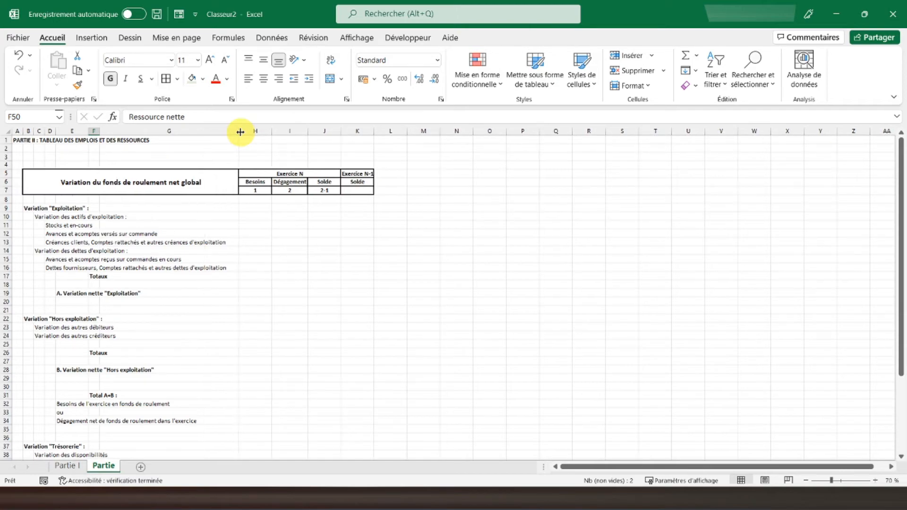
{"action": "scroll", "coordinate": [213, 250], "scroll_direction": "down", "scroll_amount": 8}
{"action": "left_click", "coordinate": [170, 294]}
{"action": "scroll", "coordinate": [212, 310], "scroll_direction": "up", "scroll_amount": 8}
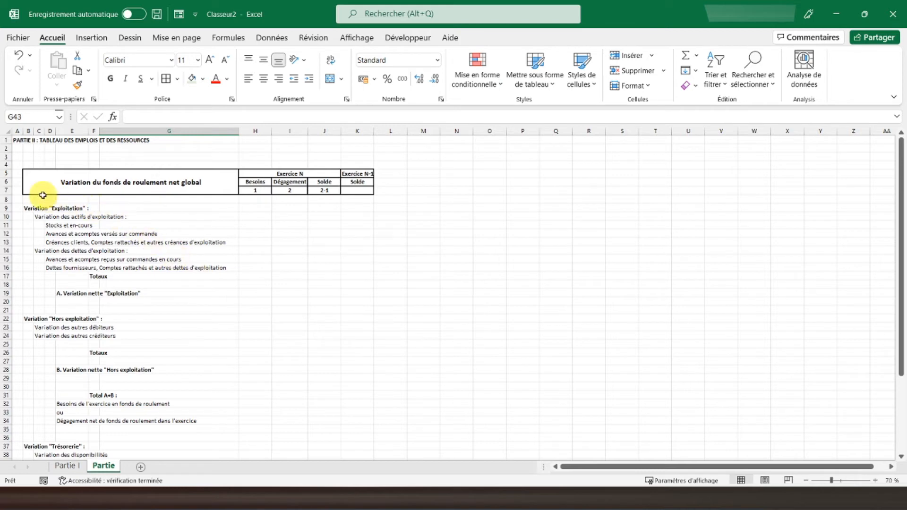
Select the table body from B8 to K51 and open the border choices for it
{"action": "left_click_drag", "start_coordinate": [31, 199], "coordinate": [355, 418]}
{"action": "scroll", "coordinate": [356, 418], "scroll_direction": "down", "scroll_amount": 6}
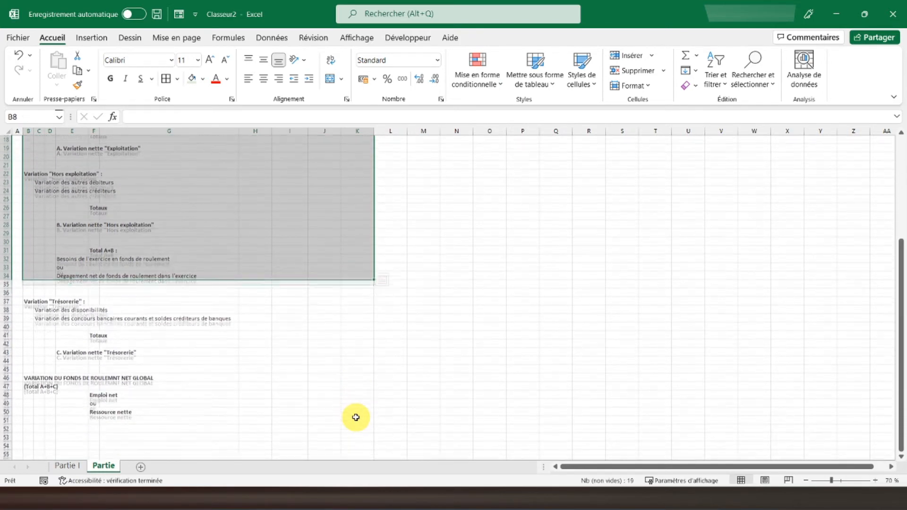
{"action": "left_click_drag", "start_coordinate": [362, 409], "coordinate": [28, 198]}
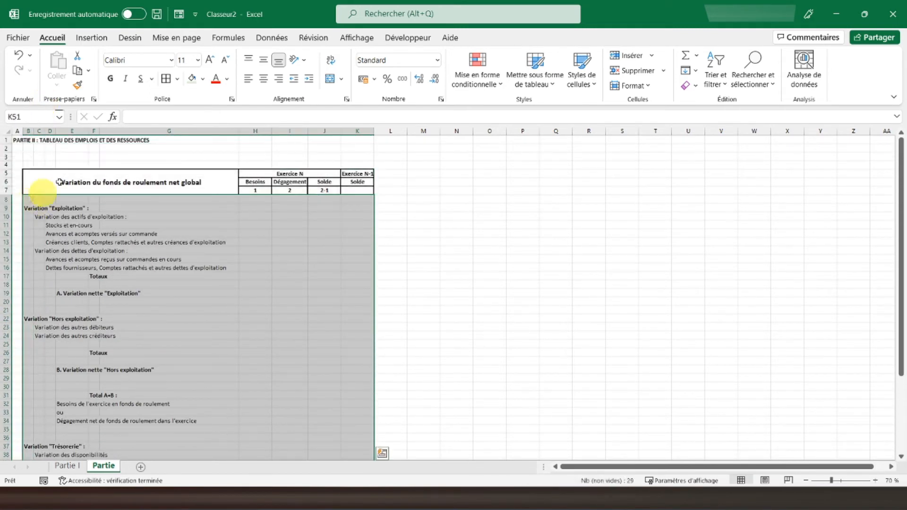
{"action": "left_click", "coordinate": [177, 78]}
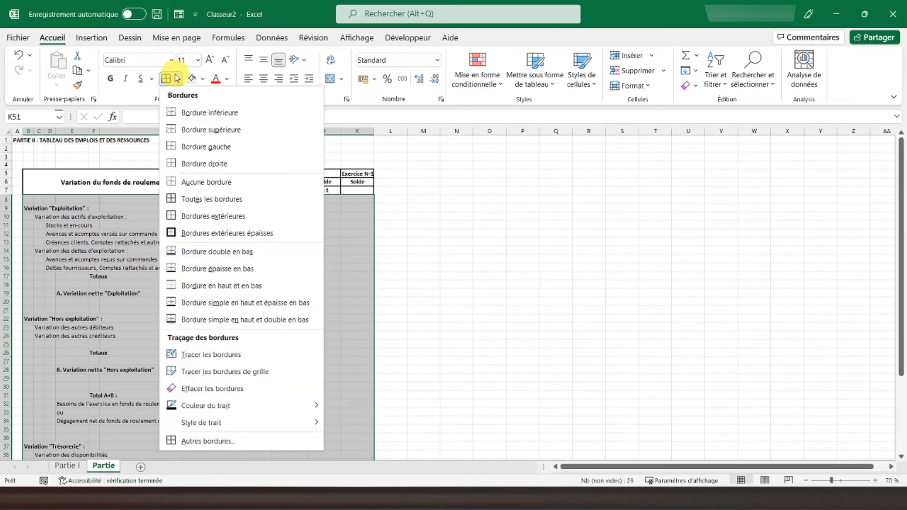
Apply thick outside borders to the table body, B8:K51
{"action": "left_click", "coordinate": [200, 234]}
{"action": "scroll", "coordinate": [185, 222], "scroll_direction": "down", "scroll_amount": 10}
{"action": "left_click", "coordinate": [189, 210]}
{"action": "scroll", "coordinate": [213, 245], "scroll_direction": "up", "scroll_amount": 5}
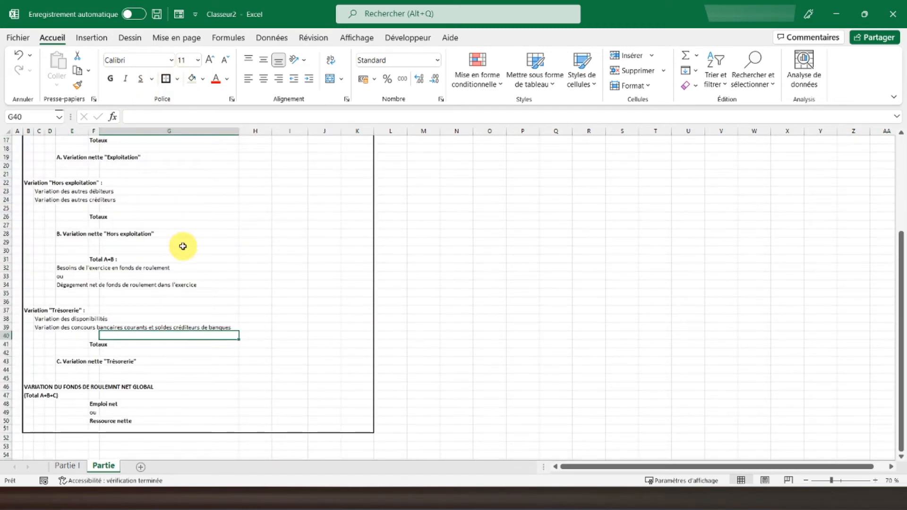
{"action": "left_click", "coordinate": [191, 250]}
{"action": "scroll", "coordinate": [204, 261], "scroll_direction": "up", "scroll_amount": 3}
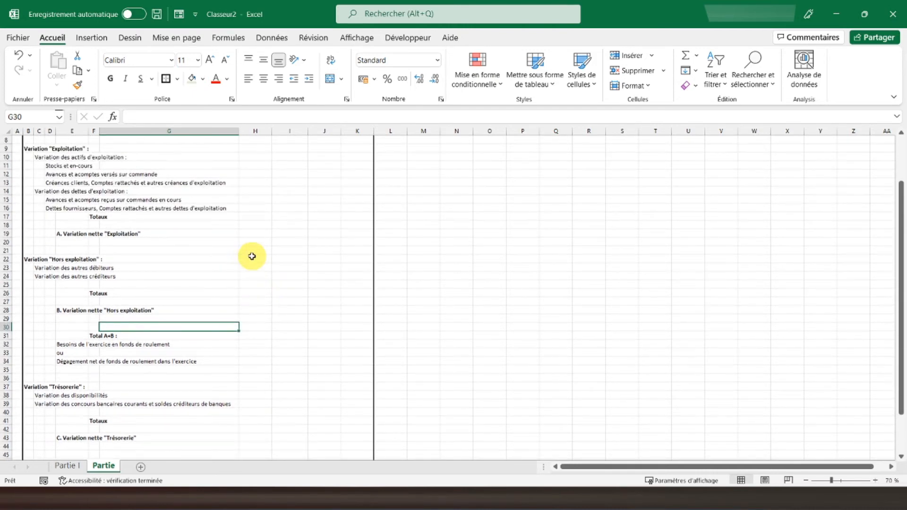
{"action": "left_click", "coordinate": [246, 209]}
{"action": "scroll", "coordinate": [246, 210], "scroll_direction": "up", "scroll_amount": 2}
{"action": "scroll", "coordinate": [246, 210], "scroll_direction": "up", "scroll_amount": 1}
{"action": "left_click_drag", "start_coordinate": [247, 198], "coordinate": [314, 403]}
{"action": "scroll", "coordinate": [314, 403], "scroll_direction": "down", "scroll_amount": 5}
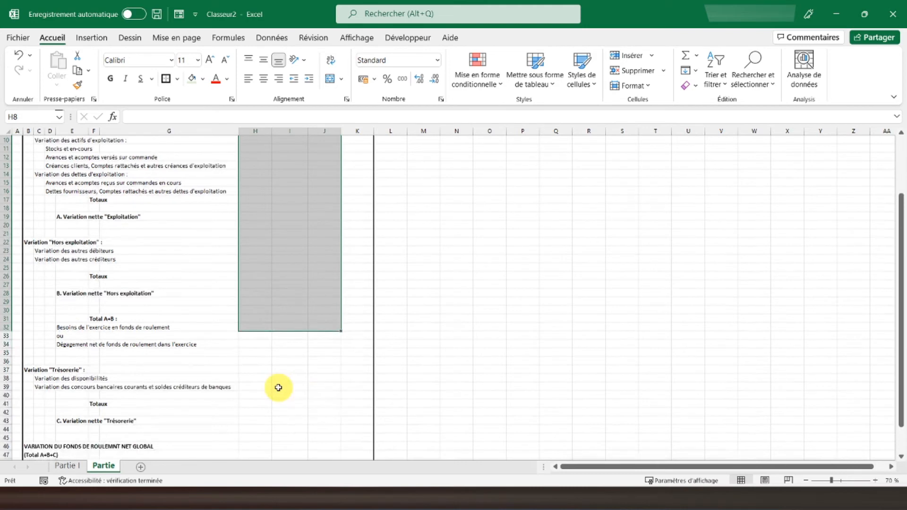
{"action": "scroll", "coordinate": [279, 387], "scroll_direction": "down", "scroll_amount": 1}
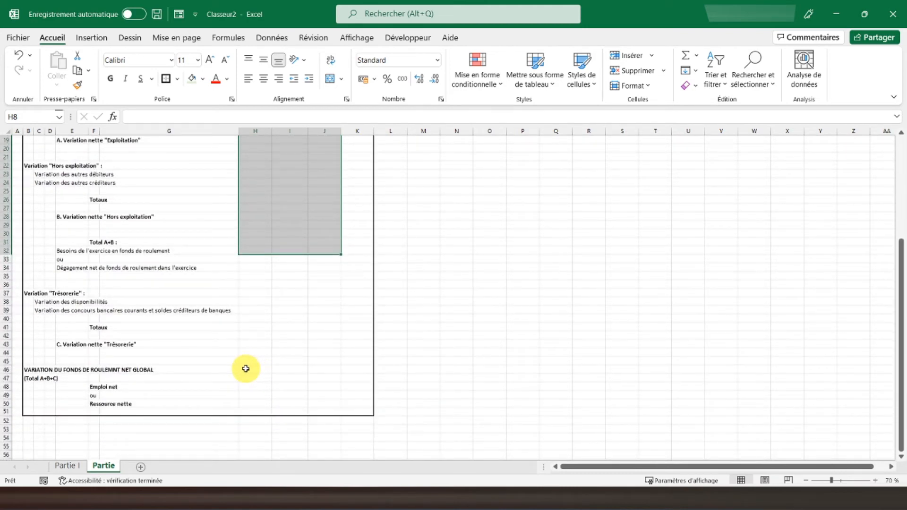
{"action": "left_click", "coordinate": [248, 369]}
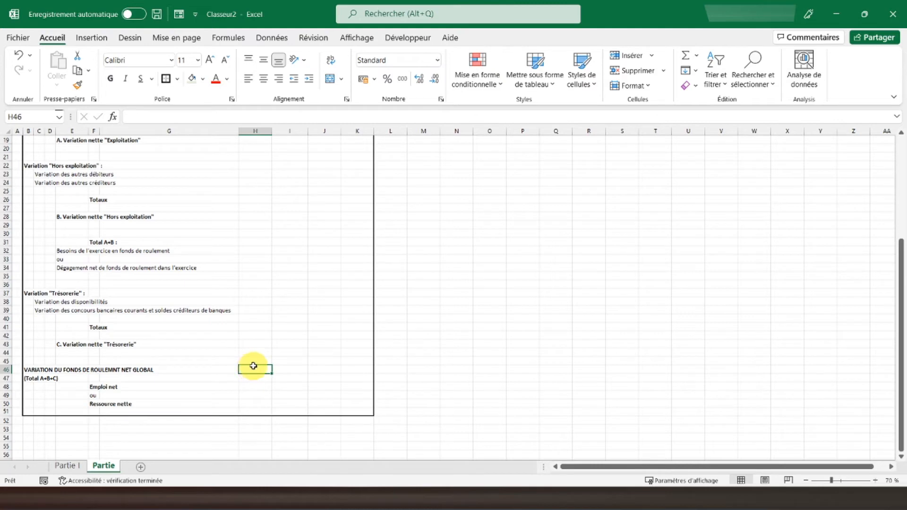
Outline H8:I43 and I8:J43 with thick outside borders to separate the Besoins, Dégagement and Solde columns
{"action": "left_click_drag", "start_coordinate": [256, 347], "coordinate": [303, 176]}
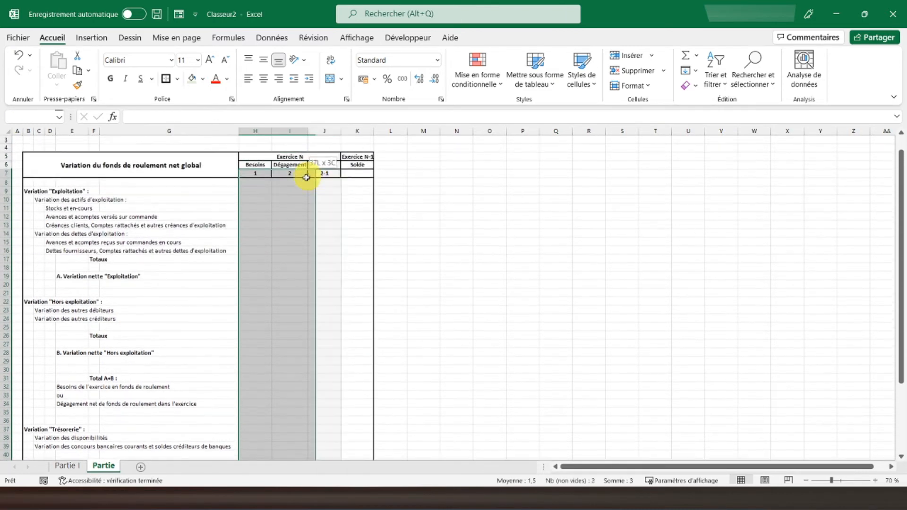
{"action": "left_click", "coordinate": [166, 79]}
{"action": "scroll", "coordinate": [300, 263], "scroll_direction": "down", "scroll_amount": 7}
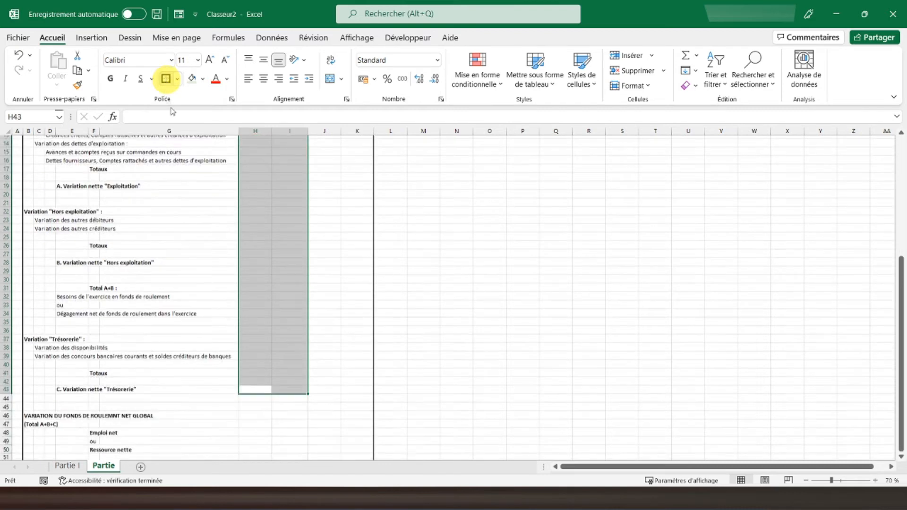
{"action": "left_click_drag", "start_coordinate": [283, 300], "coordinate": [330, 199]}
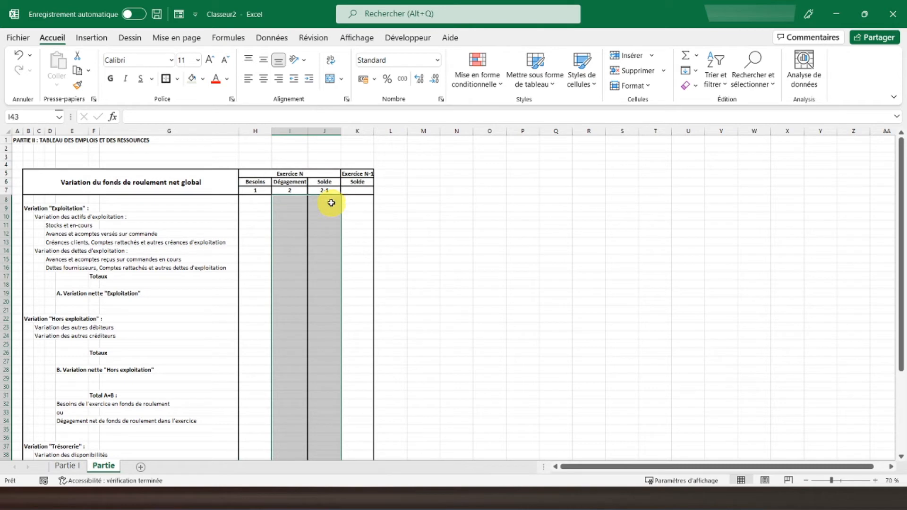
{"action": "scroll", "coordinate": [307, 279], "scroll_direction": "down", "scroll_amount": 8}
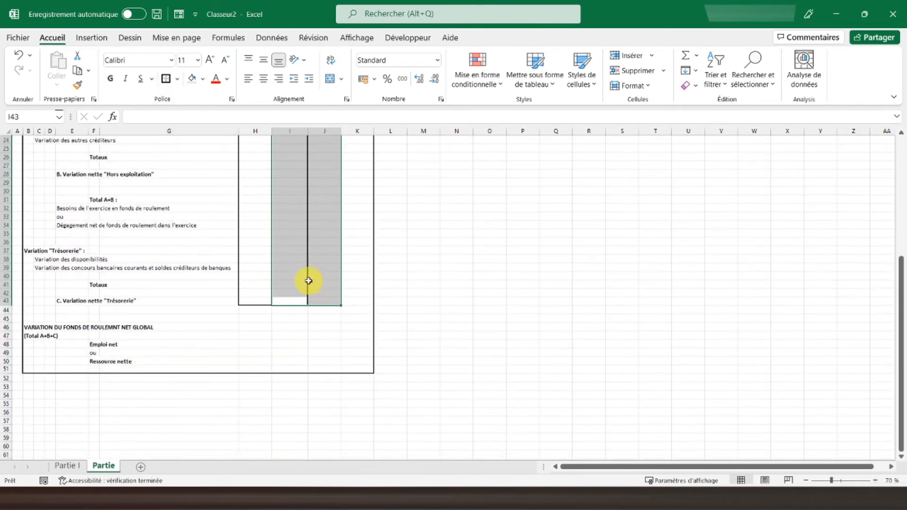
Outline the Exercice N-1 Solde column, K8:K43, with thick outside borders
{"action": "left_click", "coordinate": [349, 300]}
{"action": "left_click_drag", "start_coordinate": [349, 299], "coordinate": [362, 203]}
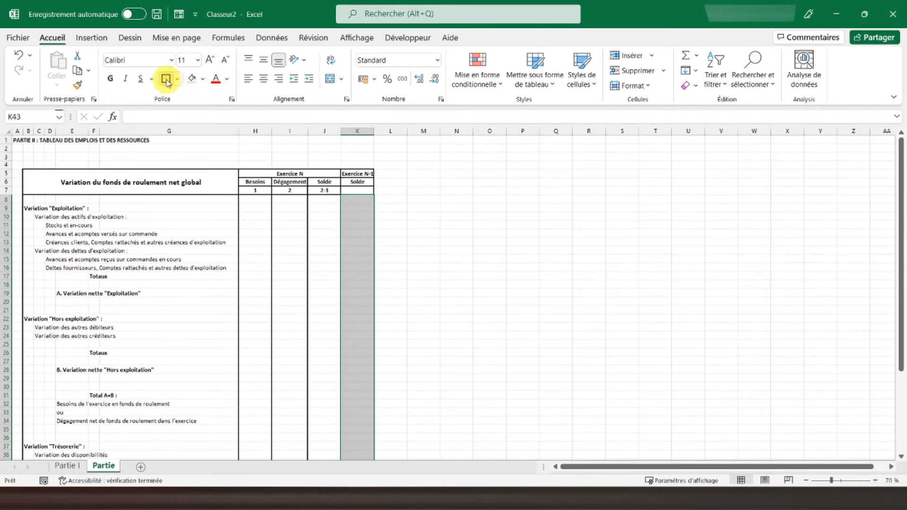
{"action": "scroll", "coordinate": [285, 212], "scroll_direction": "down", "scroll_amount": 8}
{"action": "left_click", "coordinate": [286, 212]}
{"action": "scroll", "coordinate": [279, 304], "scroll_direction": "up", "scroll_amount": 7}
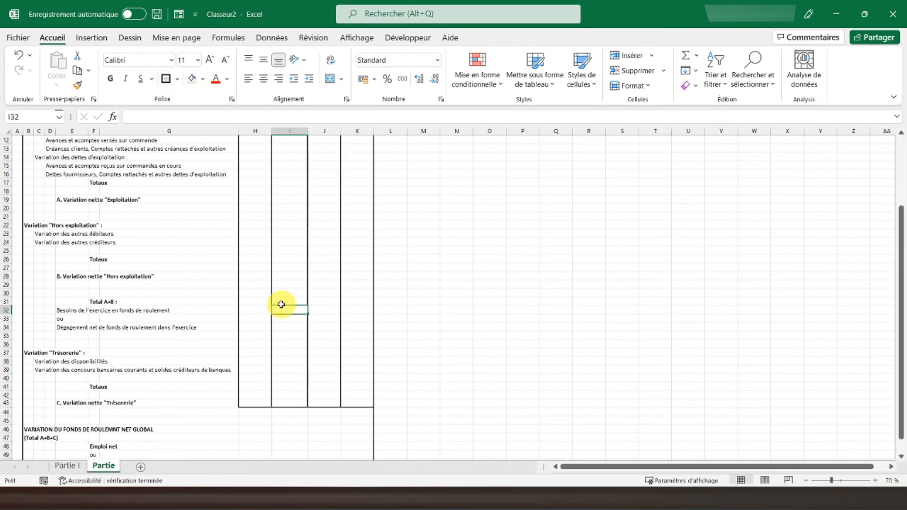
Enter =H11+H12+H13+H15+H16 in H17 for the Exploitation Totaux row and fill the formula across to I17
{"action": "left_click", "coordinate": [250, 275]}
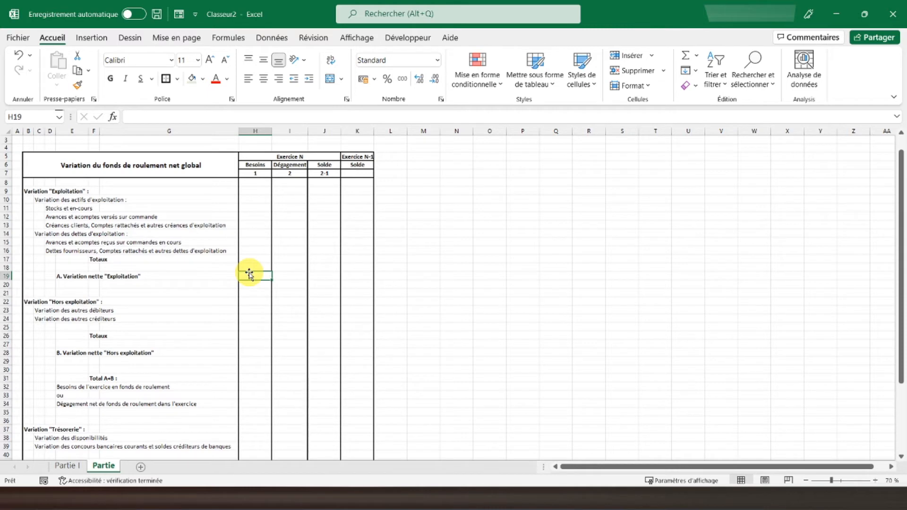
{"action": "left_click", "coordinate": [93, 259]}
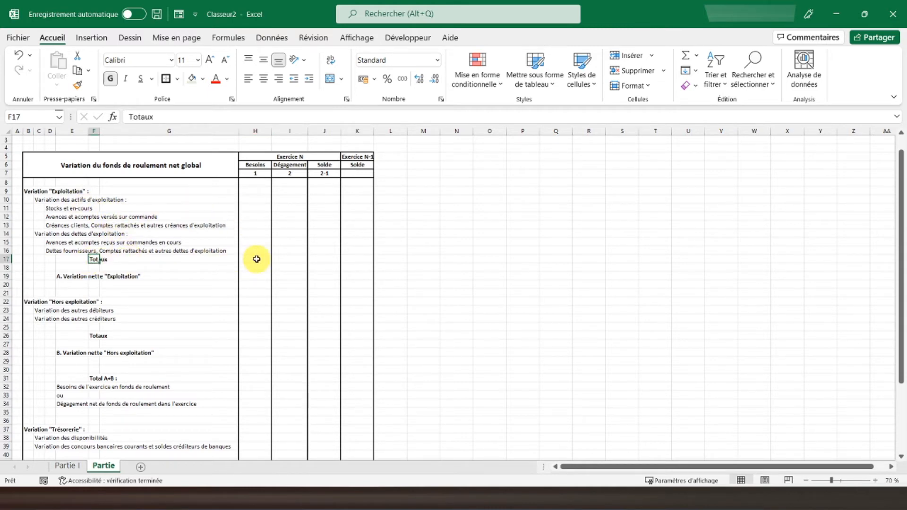
{"action": "left_click", "coordinate": [257, 259]}
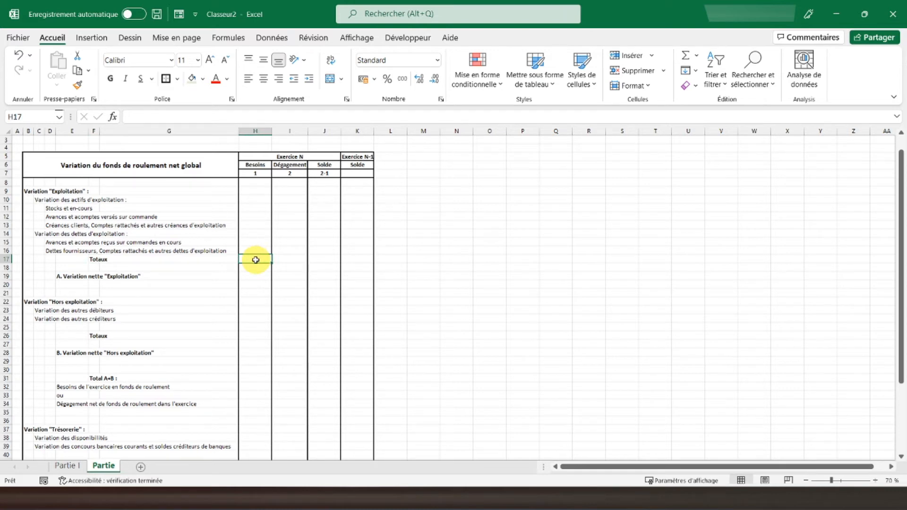
{"action": "type", "text": "="}
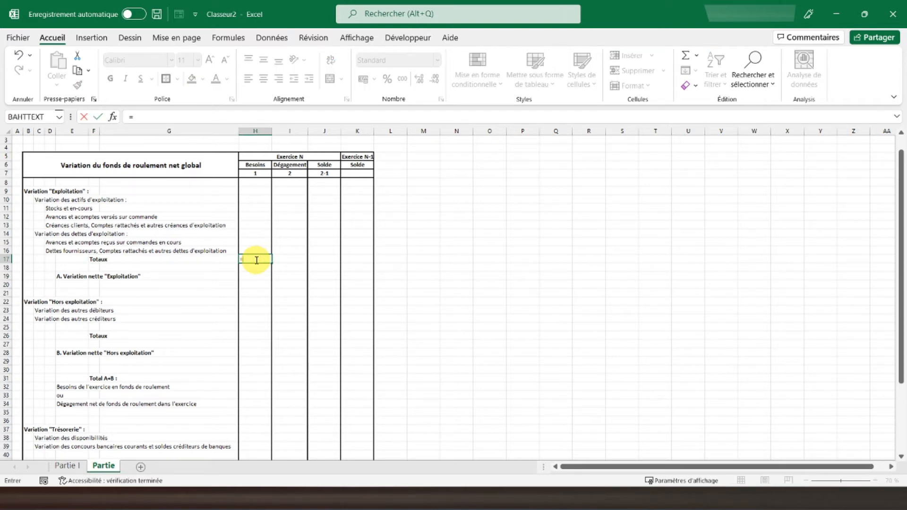
{"action": "left_click", "coordinate": [251, 208]}
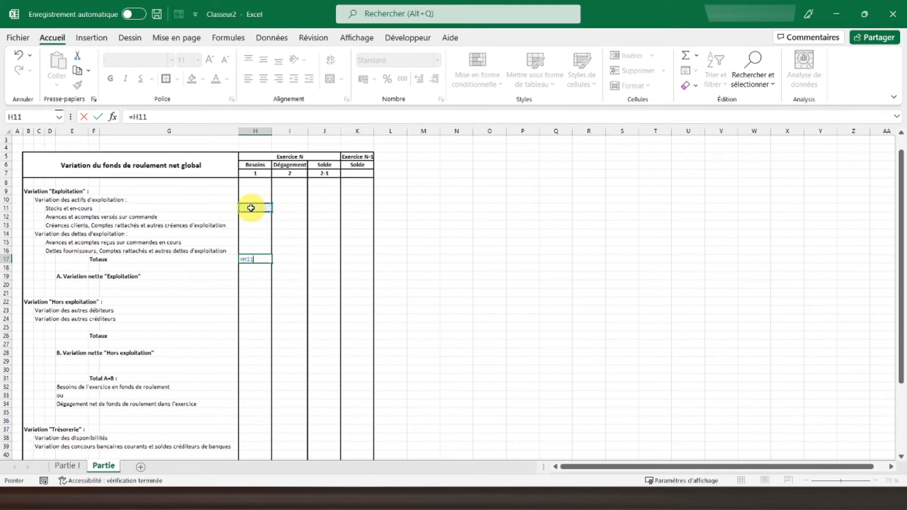
{"action": "type", "text": "+"}
{"action": "left_click", "coordinate": [249, 217]}
{"action": "type", "text": "+"}
{"action": "left_click", "coordinate": [250, 225]}
{"action": "type", "text": "+"}
{"action": "left_click", "coordinate": [246, 242]}
{"action": "type", "text": "+"}
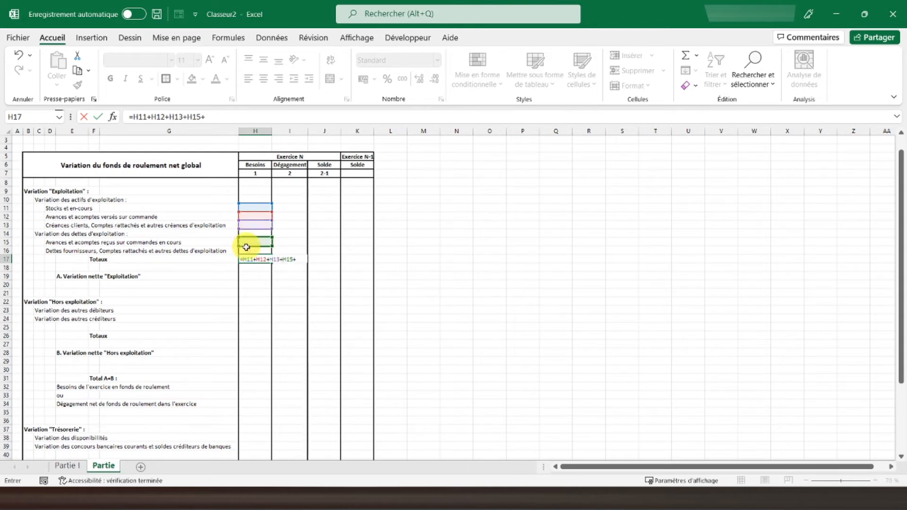
{"action": "left_click", "coordinate": [246, 251]}
{"action": "key", "text": "Return"}
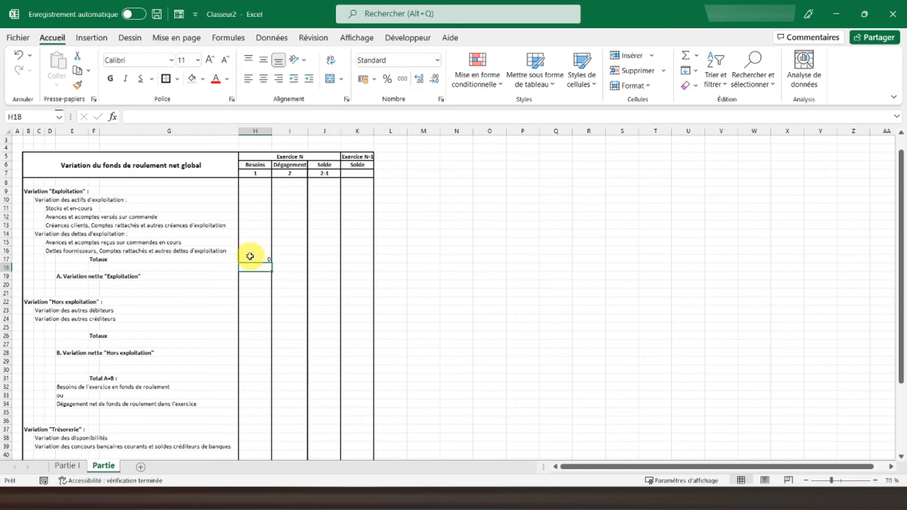
{"action": "left_click", "coordinate": [250, 256]}
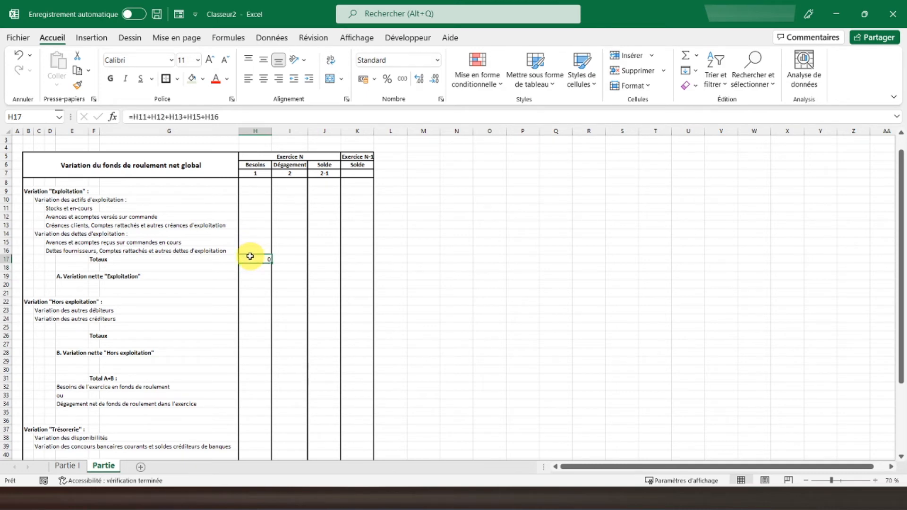
{"action": "left_click_drag", "start_coordinate": [273, 264], "coordinate": [298, 259]}
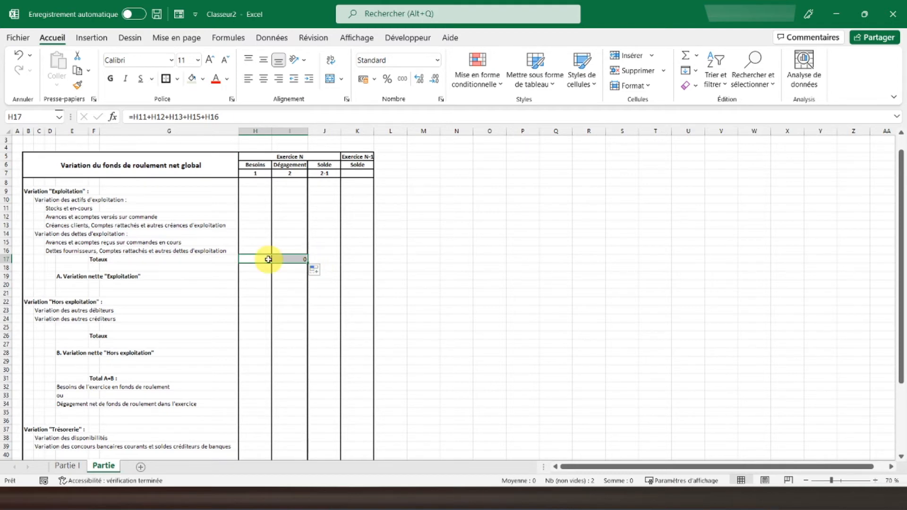
Enter =I17-H17 in J19 as the Solde of the "A. Variation nette Exploitation" row
{"action": "left_click", "coordinate": [144, 276]}
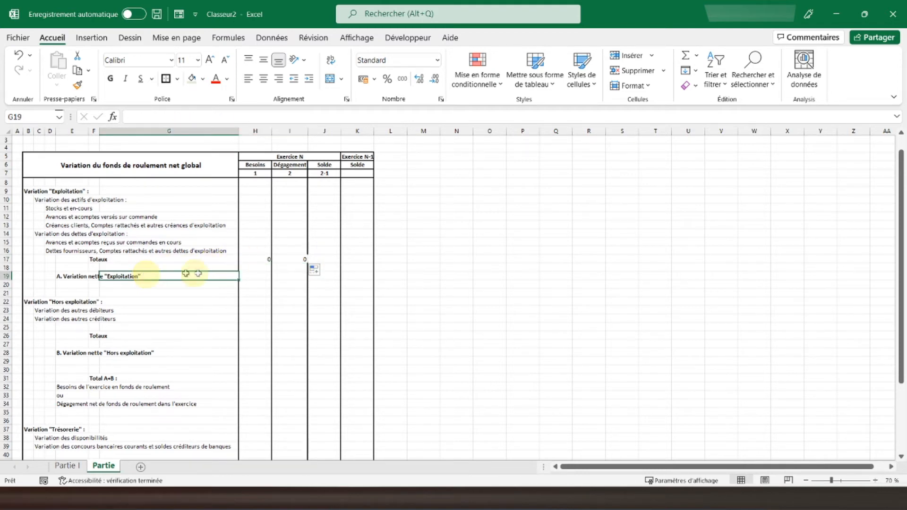
{"action": "left_click", "coordinate": [330, 275]}
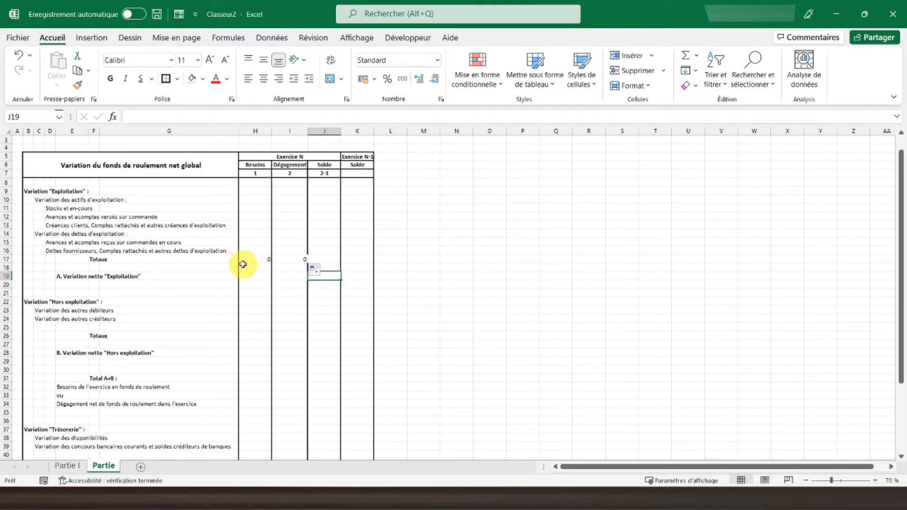
{"action": "type", "text": "="}
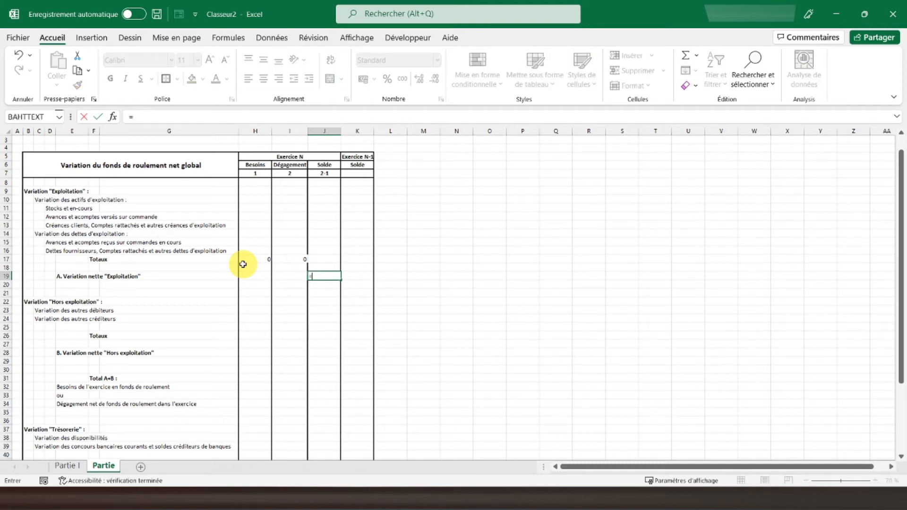
{"action": "left_click", "coordinate": [286, 260]}
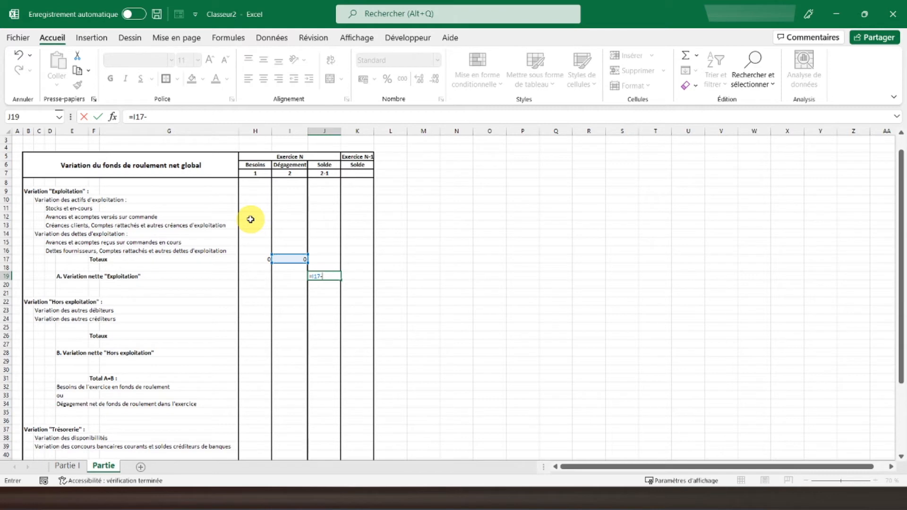
{"action": "type", "text": "-"}
{"action": "left_click", "coordinate": [249, 259]}
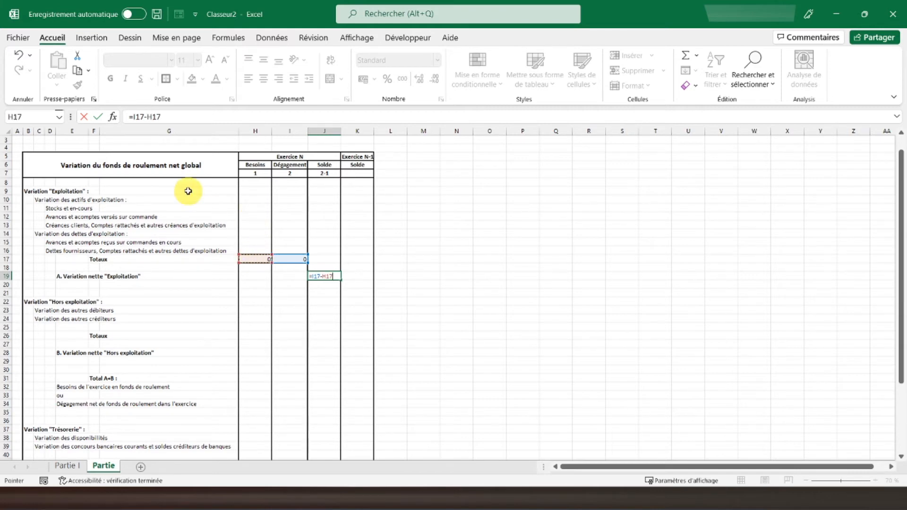
{"action": "key", "text": "Return"}
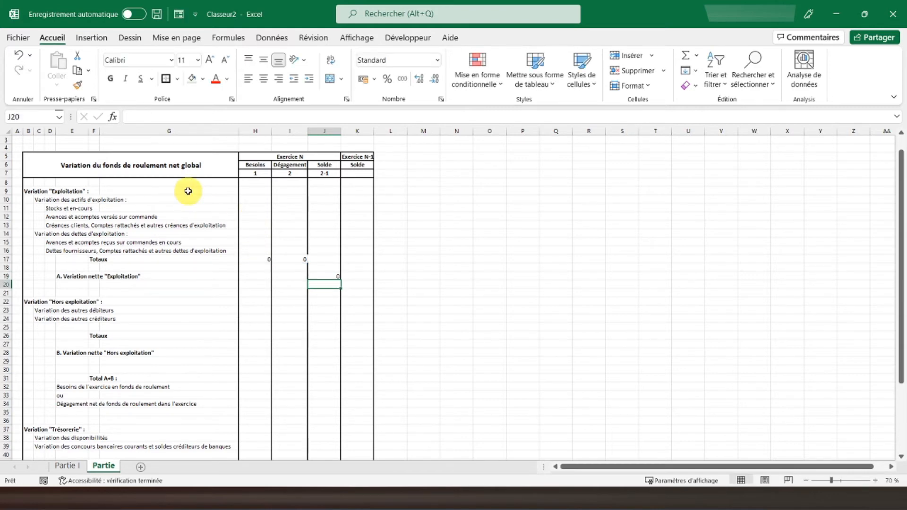
Reapply the thick outside borders to the Dégagement column, I8:I43
{"action": "scroll", "coordinate": [293, 258], "scroll_direction": "down", "scroll_amount": 2}
{"action": "left_click_drag", "start_coordinate": [288, 427], "coordinate": [281, 199]}
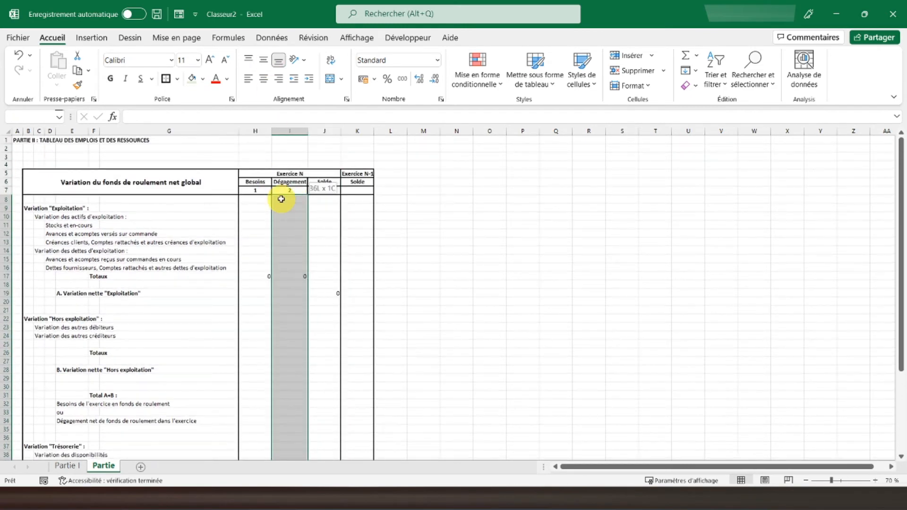
{"action": "scroll", "coordinate": [263, 283], "scroll_direction": "down", "scroll_amount": 5}
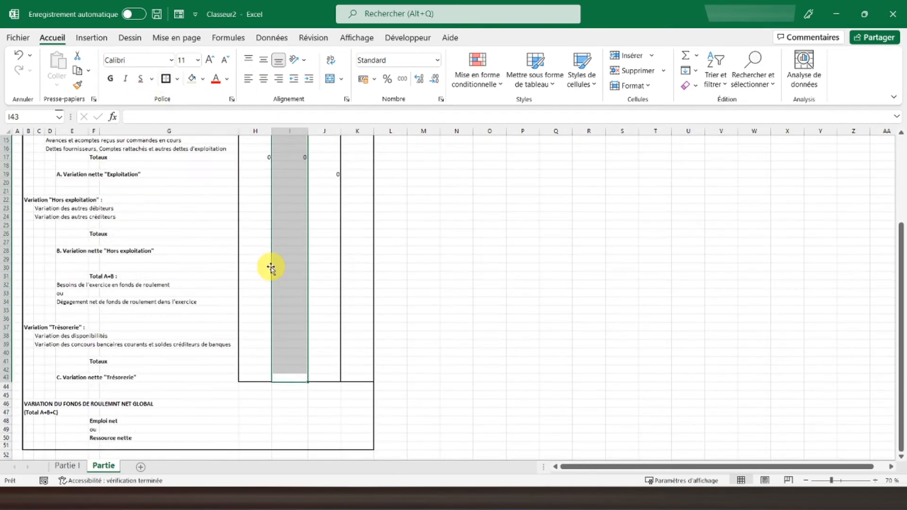
{"action": "scroll", "coordinate": [271, 268], "scroll_direction": "up", "scroll_amount": 4}
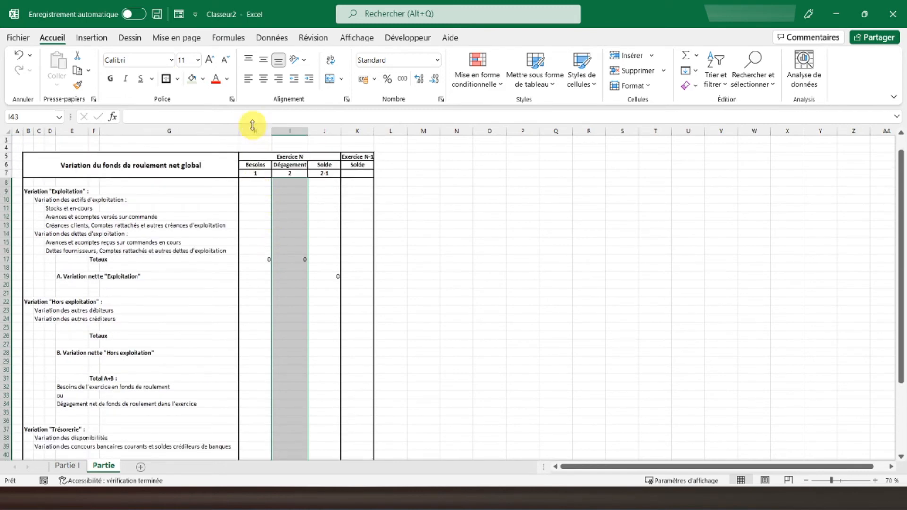
Format columns H to K with the euro accounting number format
{"action": "left_click_drag", "start_coordinate": [255, 140], "coordinate": [364, 137]}
{"action": "left_click", "coordinate": [363, 79]}
{"action": "left_click", "coordinate": [289, 233]}
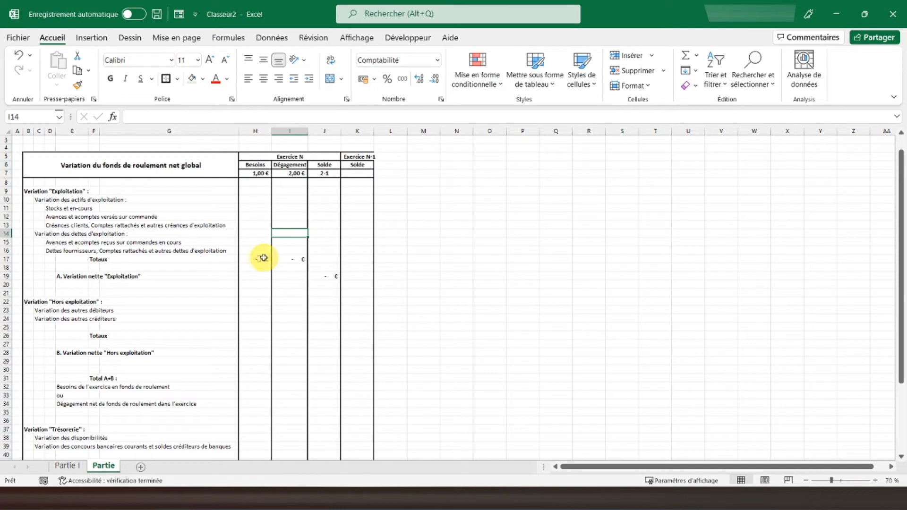
{"action": "left_click", "coordinate": [257, 259]}
{"action": "left_click_drag", "start_coordinate": [271, 263], "coordinate": [297, 258]}
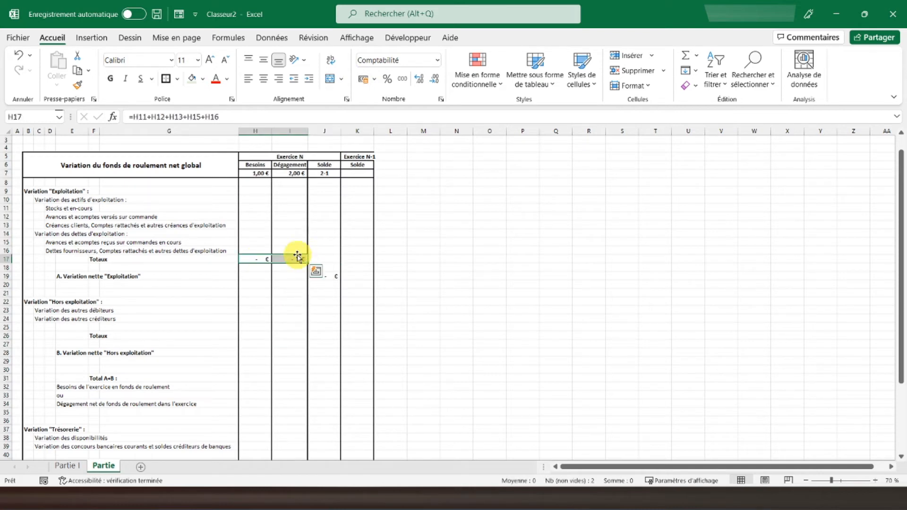
{"action": "left_click", "coordinate": [336, 278]}
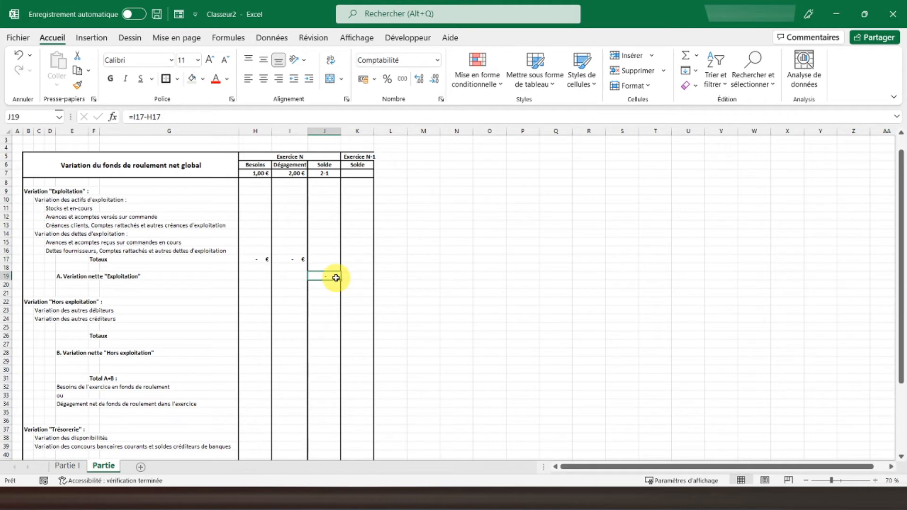
Shade cell K19 and the input cells H11:I13 with the light green fill
{"action": "left_click", "coordinate": [366, 275]}
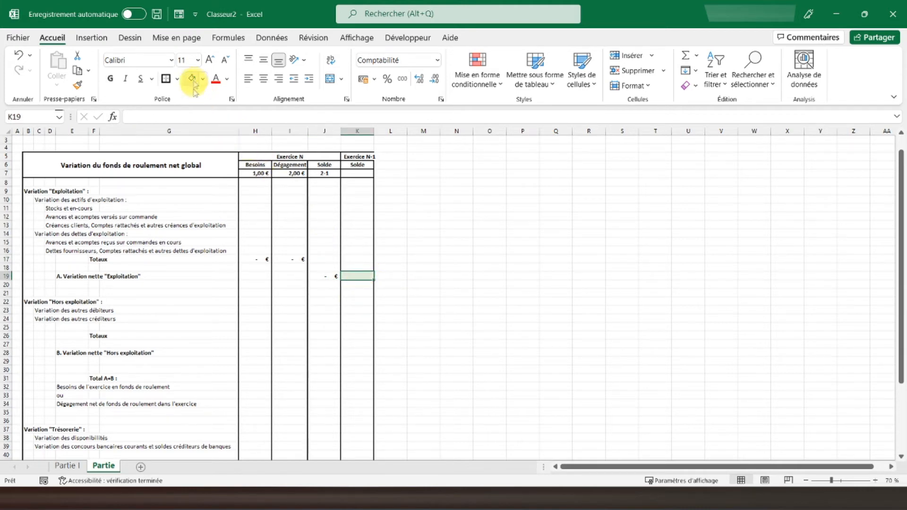
{"action": "left_click_drag", "start_coordinate": [252, 197], "coordinate": [298, 225]}
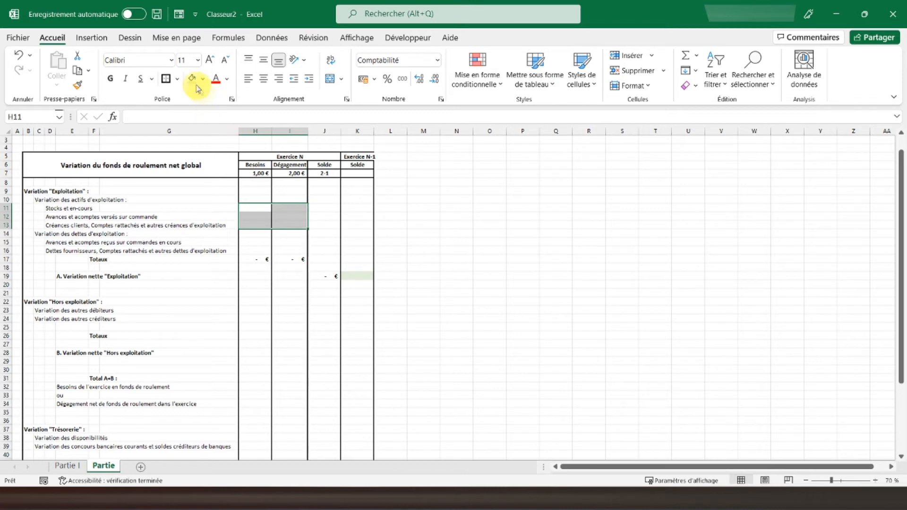
{"action": "left_click", "coordinate": [191, 79]}
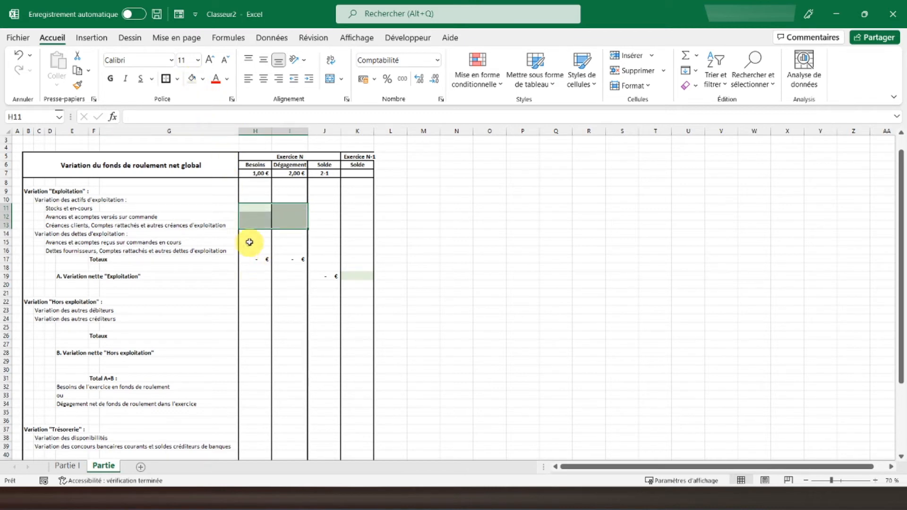
Shade H15:I16 light green and apply fine dotted horizontal borders to the green input cells H11:I13, H15:I16 and K19
{"action": "left_click_drag", "start_coordinate": [247, 241], "coordinate": [290, 251]}
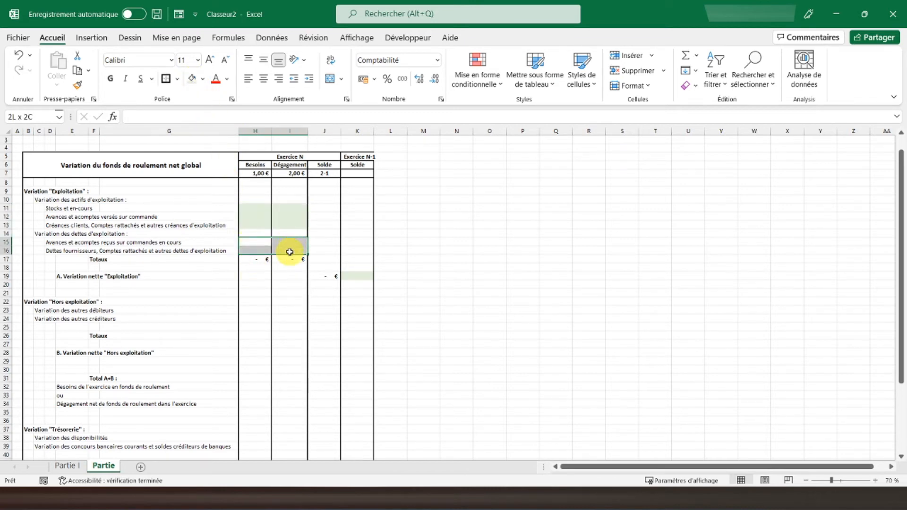
{"action": "left_click", "coordinate": [193, 81]}
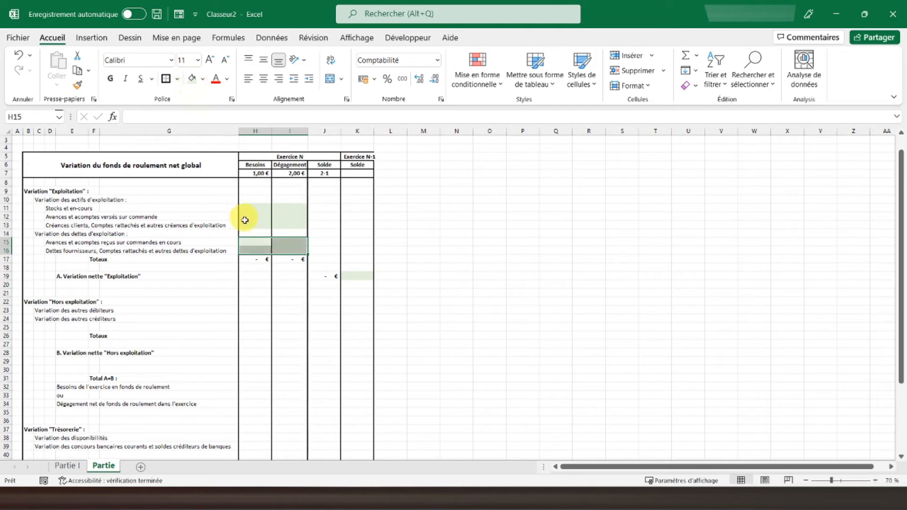
{"action": "left_click_drag", "start_coordinate": [247, 207], "coordinate": [288, 247]}
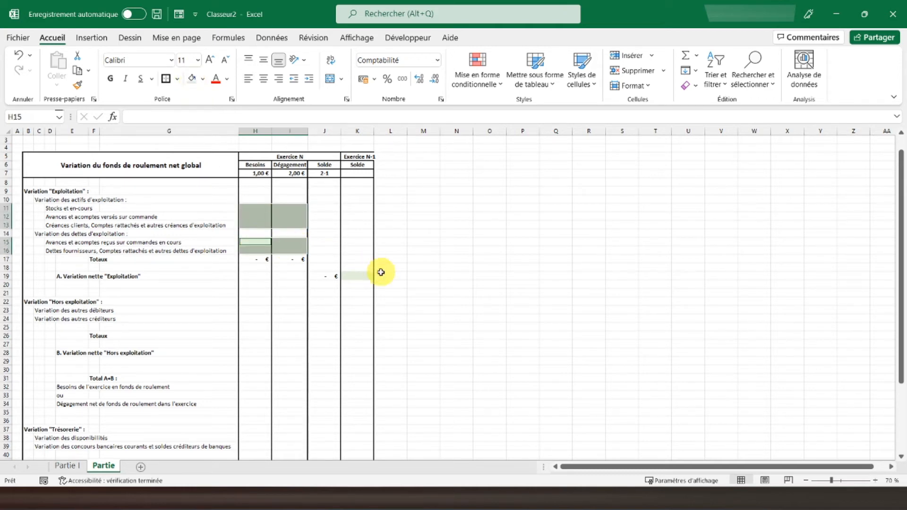
{"action": "left_click", "coordinate": [355, 276], "text": "ctrl"}
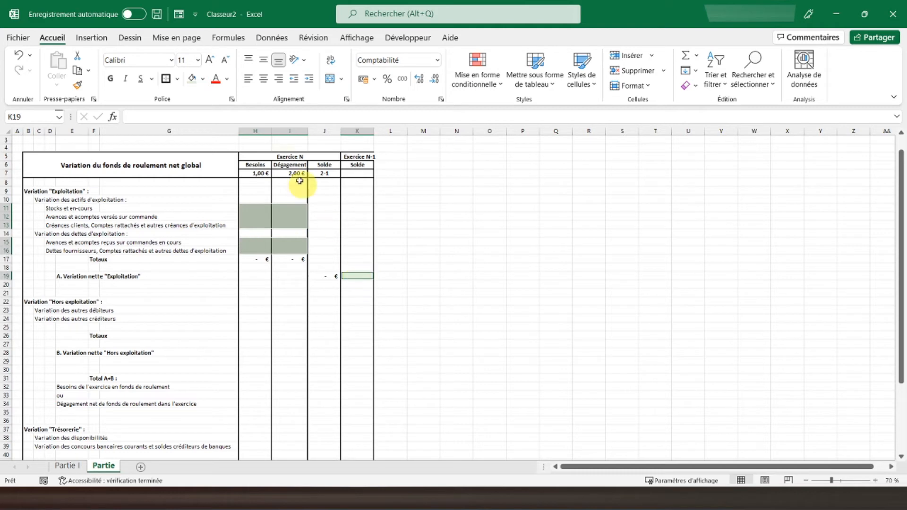
{"action": "left_click", "coordinate": [180, 81]}
{"action": "left_click", "coordinate": [214, 440]}
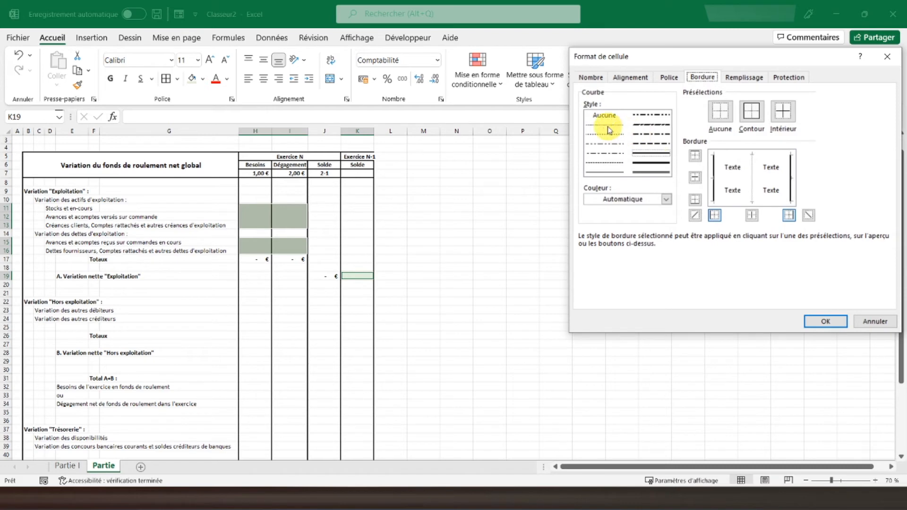
{"action": "left_click", "coordinate": [608, 126]}
{"action": "left_click", "coordinate": [726, 168]}
{"action": "left_click", "coordinate": [733, 161]}
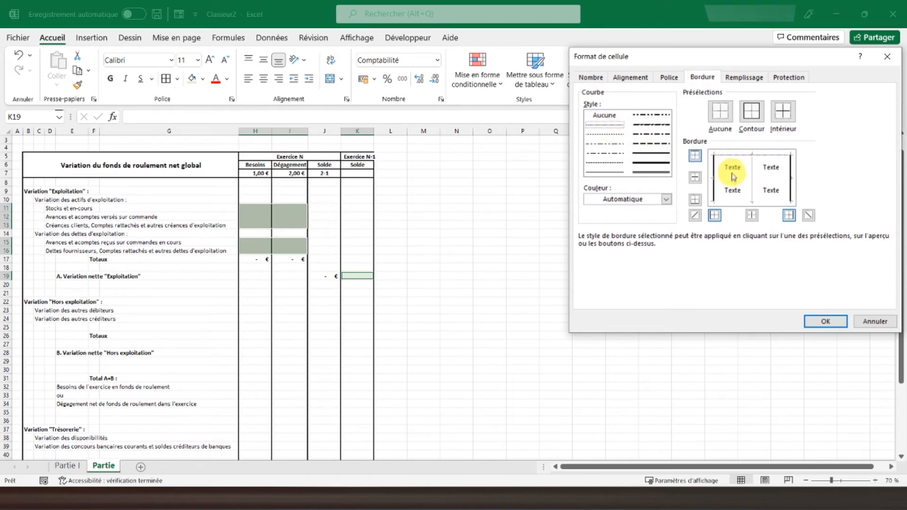
{"action": "left_click", "coordinate": [732, 178]}
{"action": "left_click", "coordinate": [741, 203]}
{"action": "left_click", "coordinate": [811, 320]}
{"action": "left_click", "coordinate": [428, 285]}
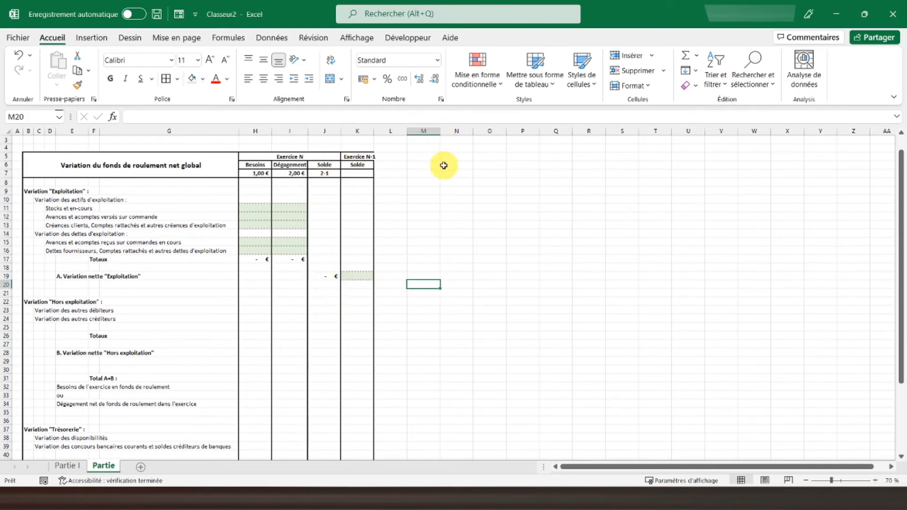
AutoFit the width of column K to its "Exercice N-1" header
{"action": "double_click", "coordinate": [373, 130]}
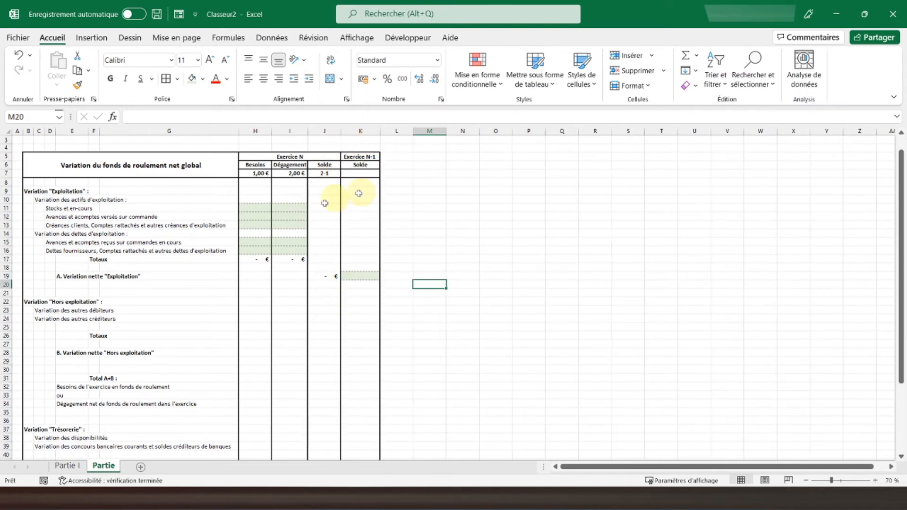
{"action": "left_click", "coordinate": [254, 277]}
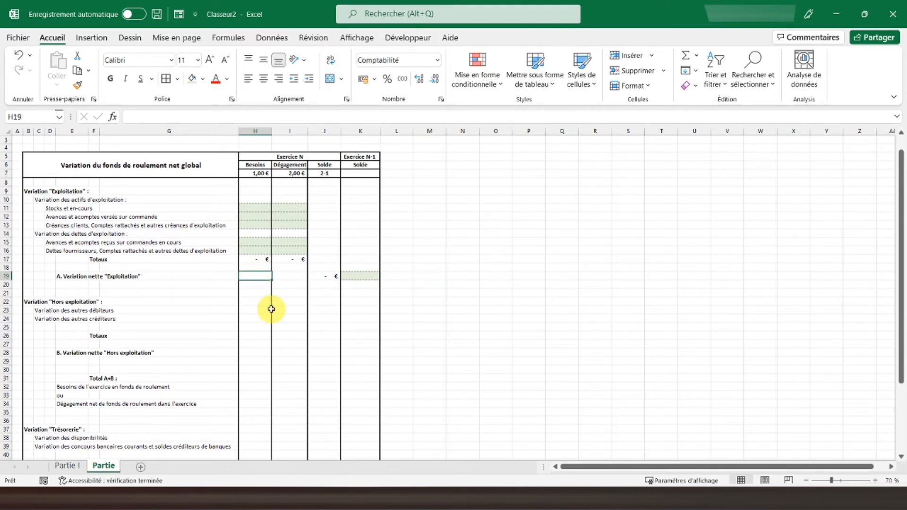
Enter =H23+H24 in H26 as the Besoins total of the "Hors exploitation" section
{"action": "left_click", "coordinate": [258, 336]}
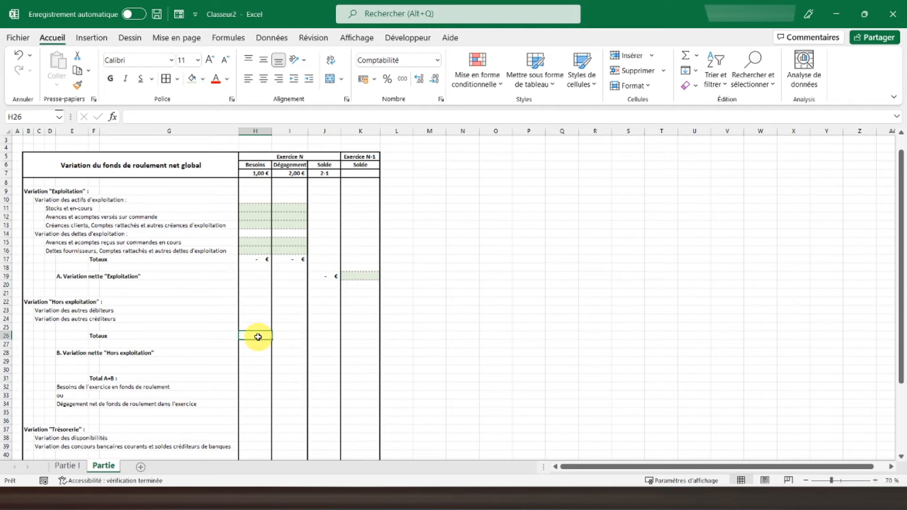
{"action": "type", "text": "="}
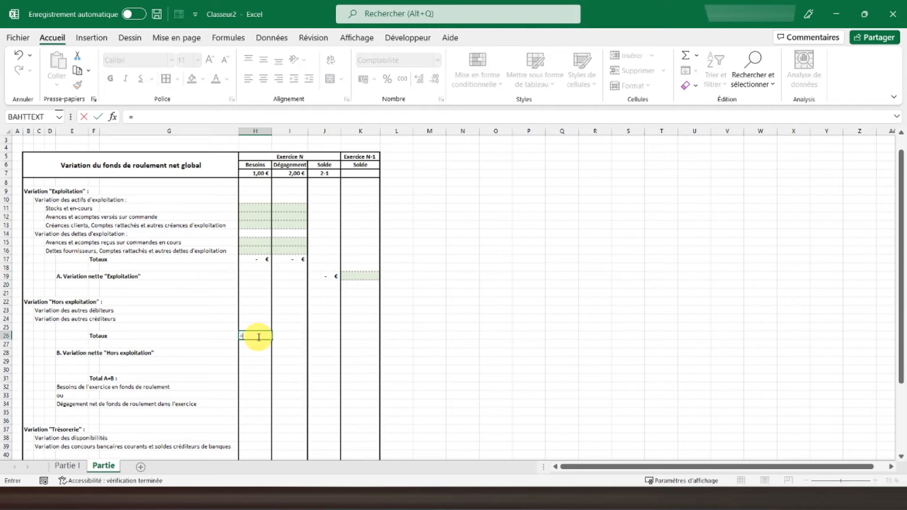
{"action": "left_click", "coordinate": [252, 312]}
{"action": "type", "text": "+"}
{"action": "left_click", "coordinate": [251, 319]}
{"action": "key", "text": "Return"}
Enter =I23+I24 in I26 as the Dégagement total of the "Hors exploitation" section and make H26:I26 bold
{"action": "left_click", "coordinate": [282, 337]}
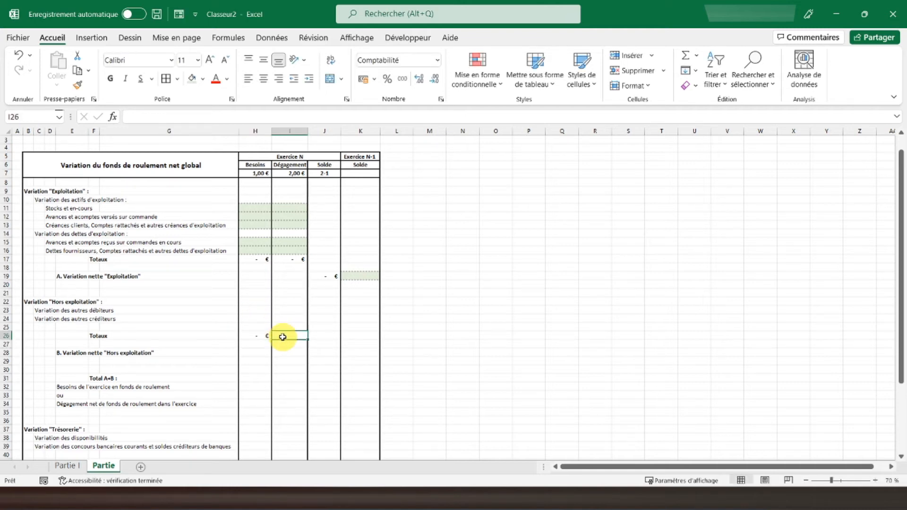
{"action": "type", "text": "="}
{"action": "left_click", "coordinate": [286, 309]}
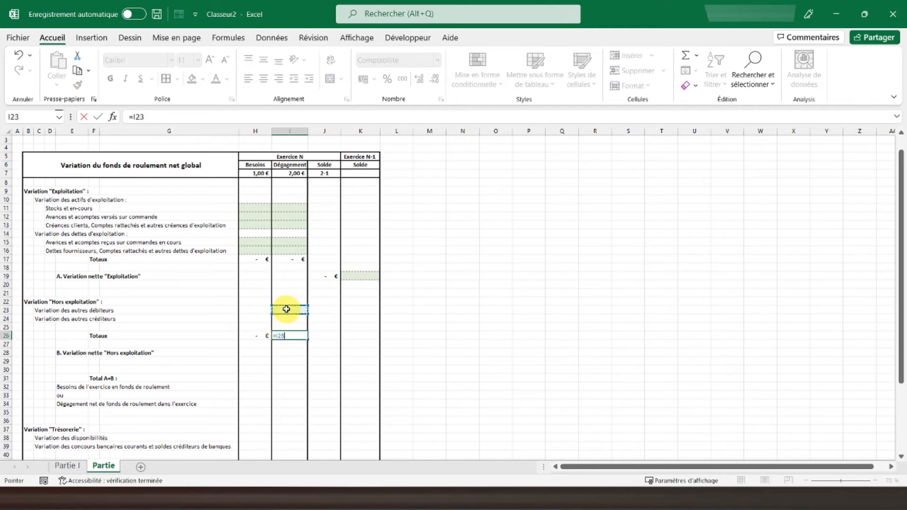
{"action": "type", "text": "+"}
{"action": "left_click", "coordinate": [290, 321]}
{"action": "key", "text": "Return"}
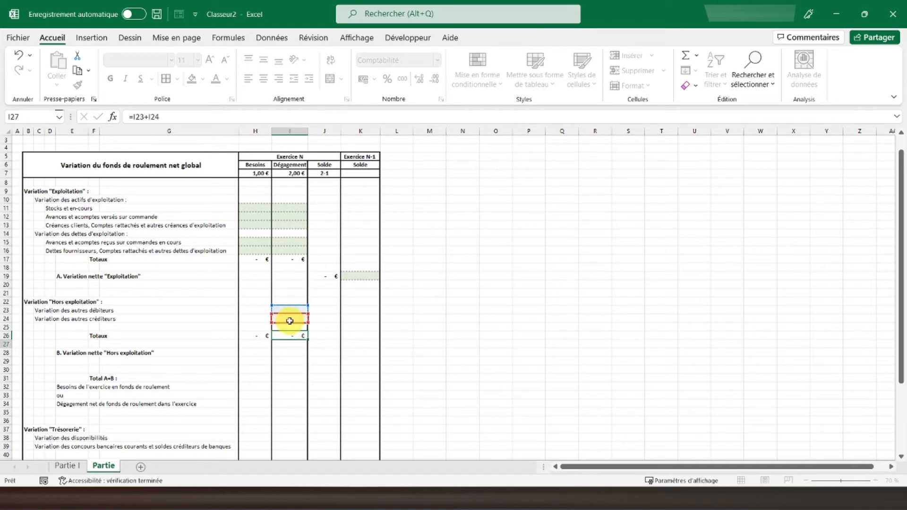
{"action": "left_click_drag", "start_coordinate": [255, 335], "coordinate": [301, 334]}
{"action": "left_click", "coordinate": [110, 78]}
Enter =I26-H26 in J27 as the "Hors exploitation" Solde and make it bold
{"action": "left_click", "coordinate": [318, 333]}
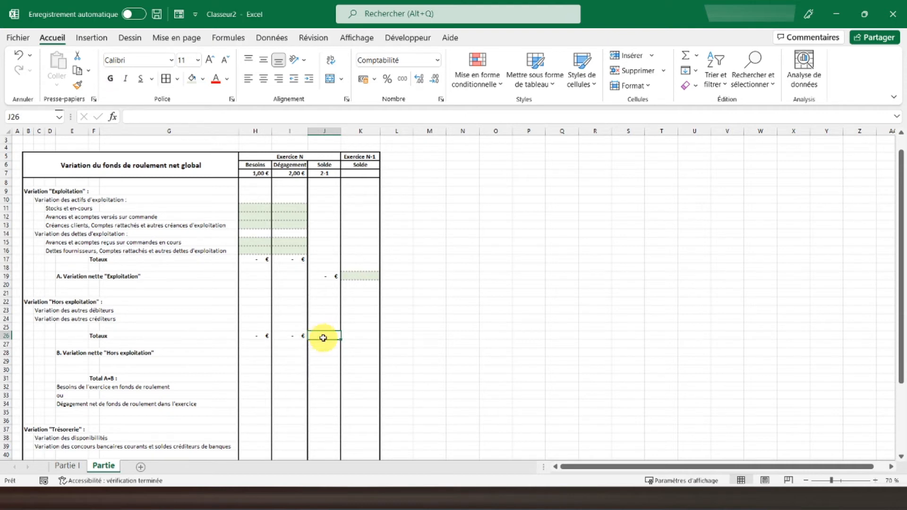
{"action": "left_click", "coordinate": [324, 344]}
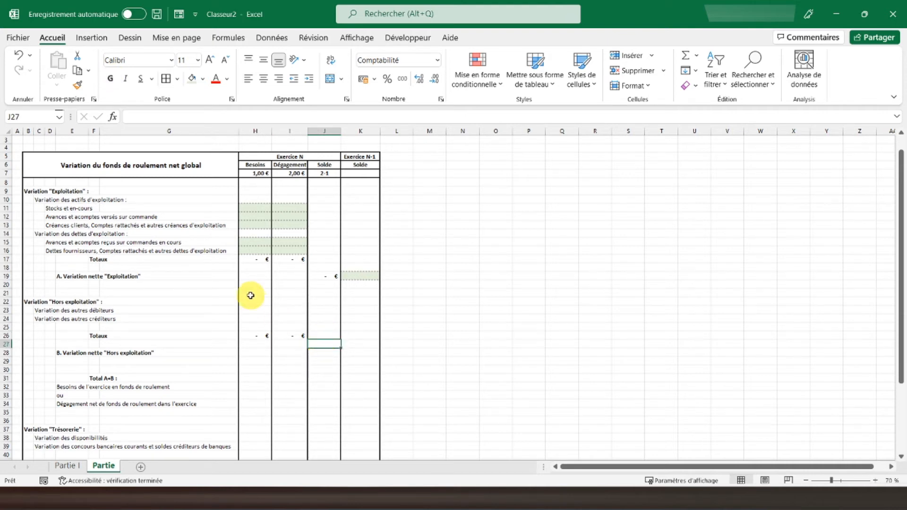
{"action": "type", "text": "="}
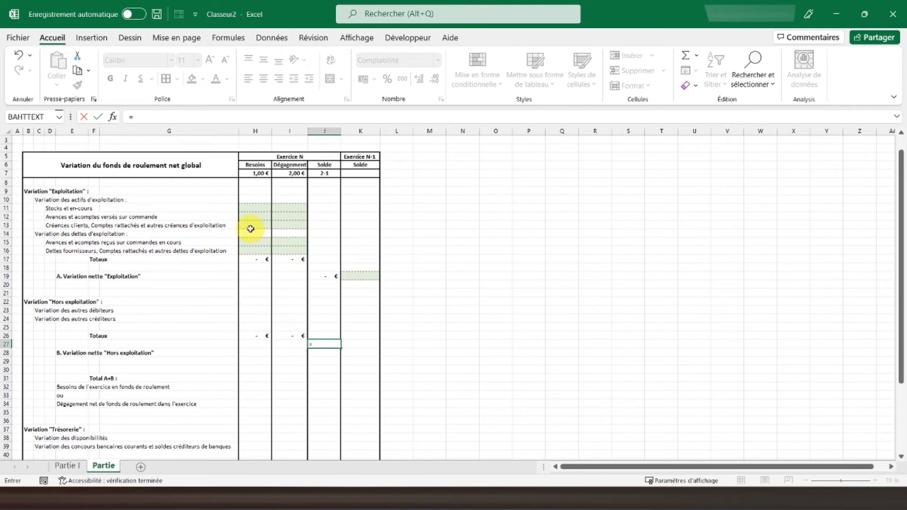
{"action": "left_click", "coordinate": [292, 334]}
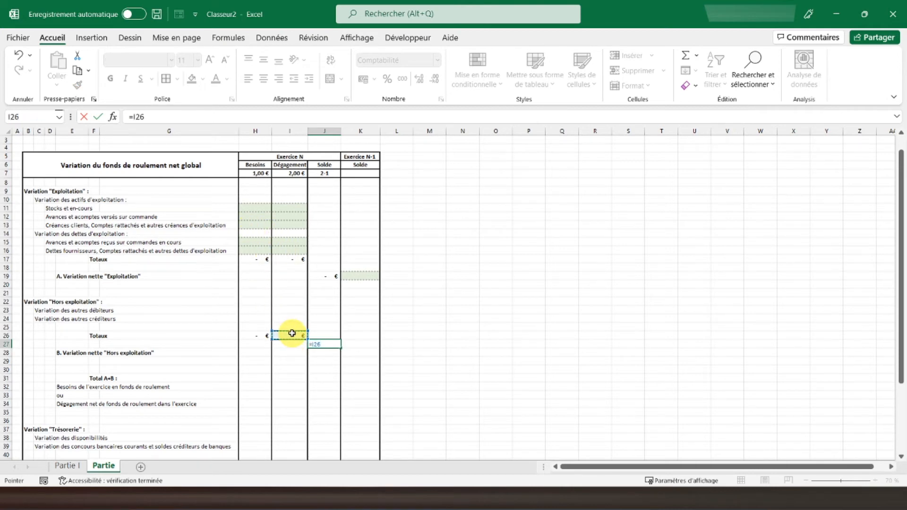
{"action": "type", "text": "-"}
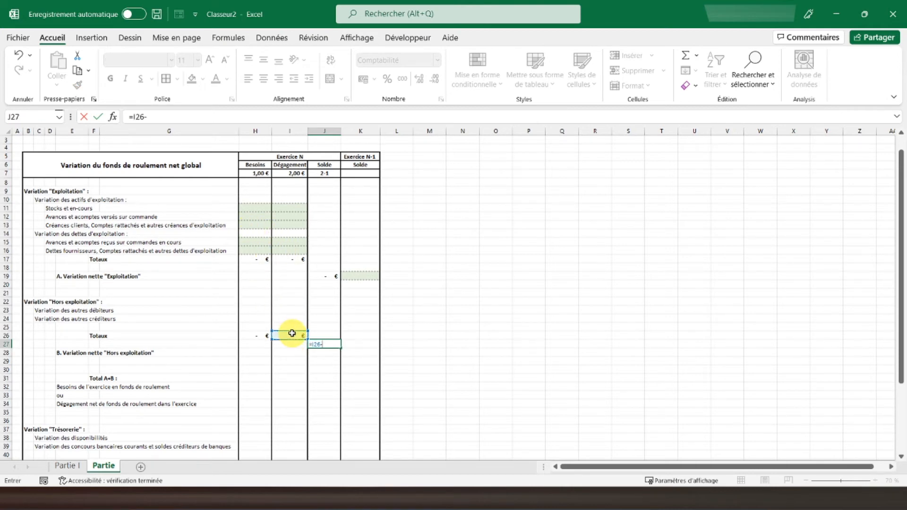
{"action": "left_click", "coordinate": [250, 333]}
{"action": "key", "text": "Return"}
{"action": "left_click", "coordinate": [324, 343]}
{"action": "left_click", "coordinate": [110, 79]}
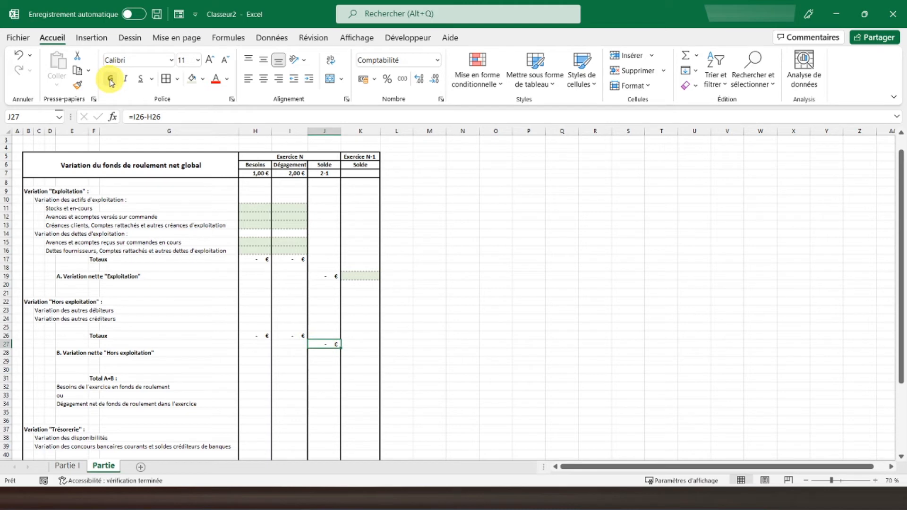
Set the number format of the column reference cells H7:I7 to Standard
{"action": "left_click_drag", "start_coordinate": [257, 173], "coordinate": [282, 176]}
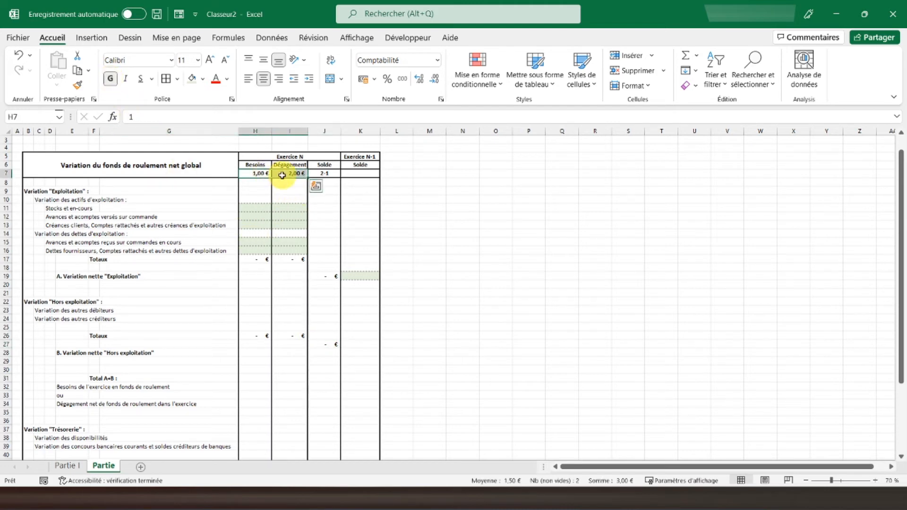
{"action": "right_click", "coordinate": [282, 176]}
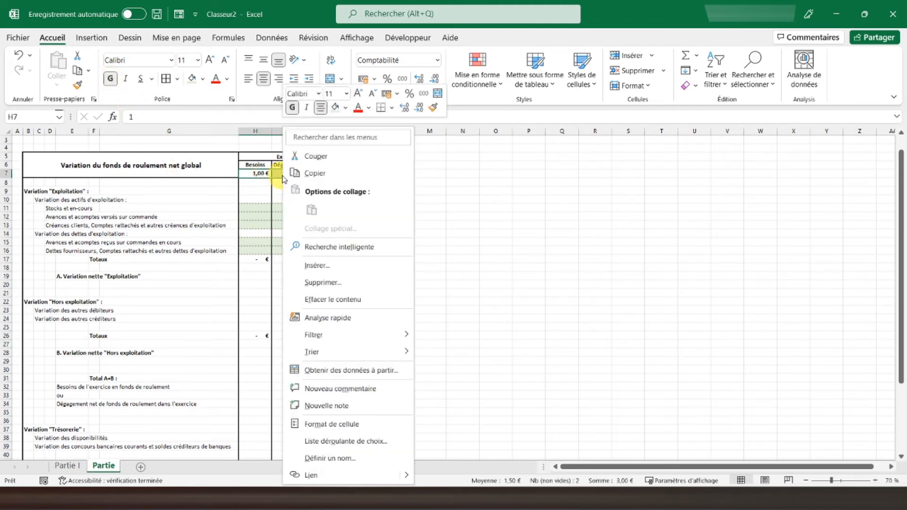
{"action": "left_click", "coordinate": [322, 425]}
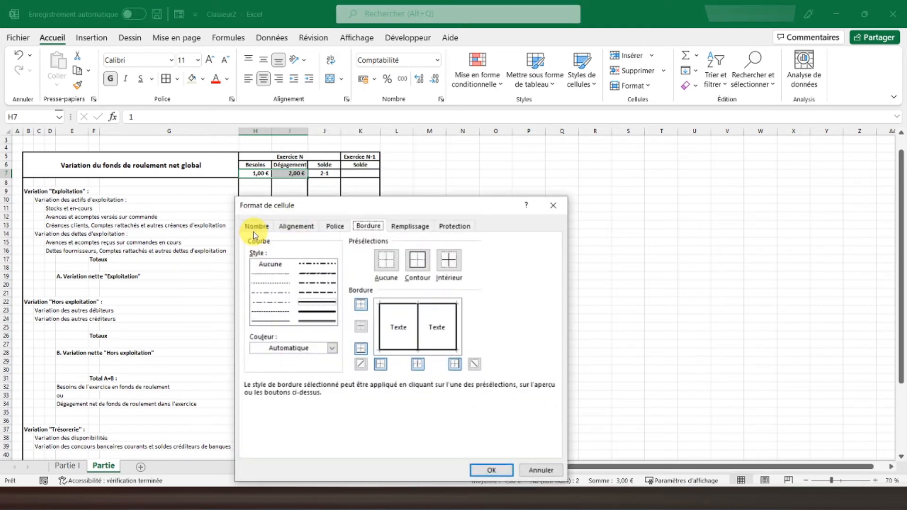
{"action": "left_click", "coordinate": [260, 252]}
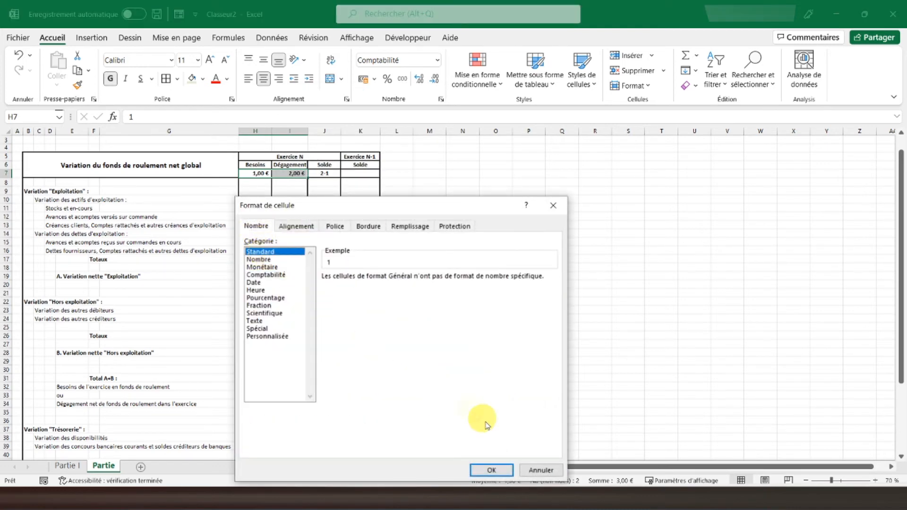
{"action": "left_click", "coordinate": [491, 470]}
{"action": "left_click", "coordinate": [280, 225]}
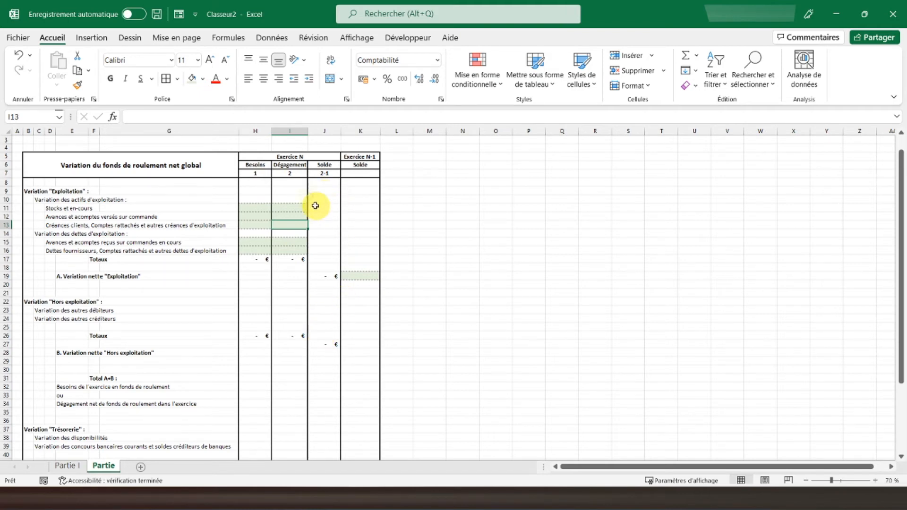
Fill the unused Solde cells J8:K18 with the light grey theme colour
{"action": "left_click_drag", "start_coordinate": [324, 182], "coordinate": [359, 267]}
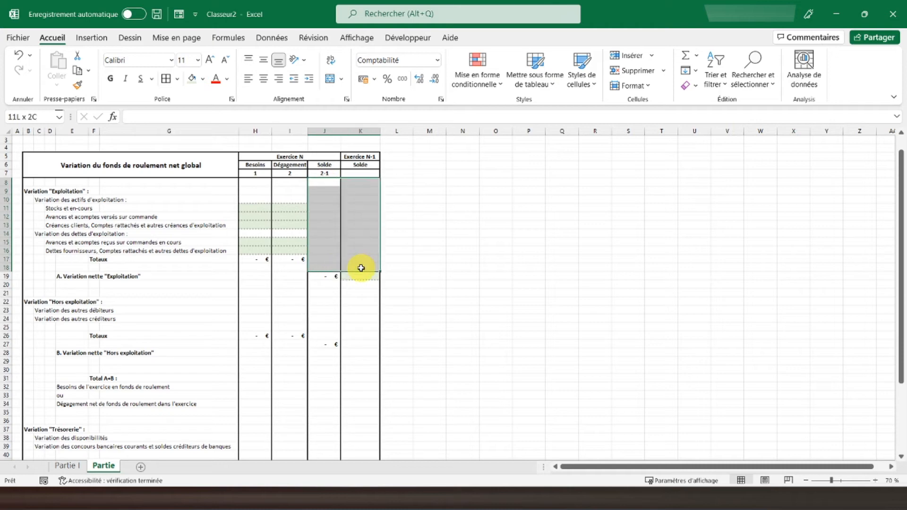
{"action": "left_click", "coordinate": [202, 79]}
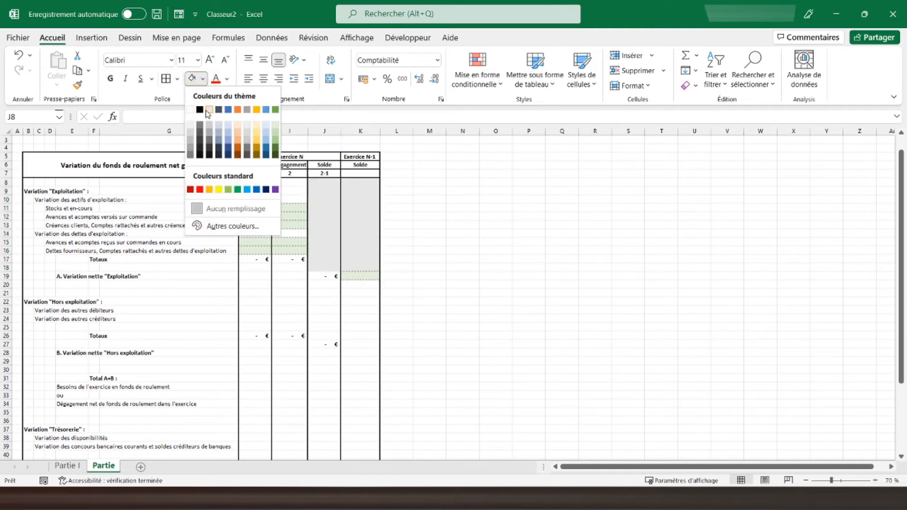
{"action": "left_click", "coordinate": [207, 109]}
{"action": "left_click", "coordinate": [324, 208]}
Apply the same light grey fill to the unused Solde cells J20:K26
{"action": "scroll", "coordinate": [316, 283], "scroll_direction": "down", "scroll_amount": 2}
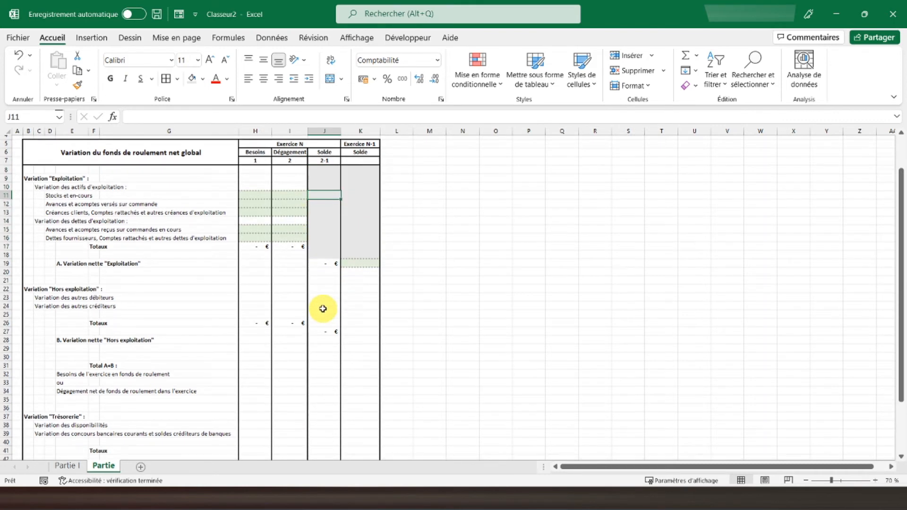
{"action": "mouse_move", "coordinate": [319, 237]}
{"action": "left_mouse_down"}
{"action": "mouse_move", "coordinate": [330, 241]}
{"action": "mouse_move", "coordinate": [351, 281]}
{"action": "left_mouse_up"}
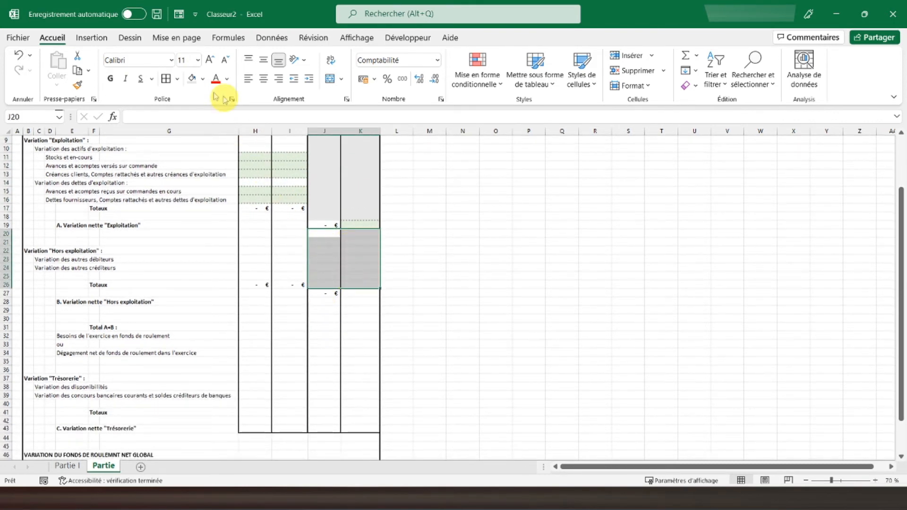
{"action": "left_click", "coordinate": [192, 79]}
{"action": "left_click", "coordinate": [289, 217]}
{"action": "scroll", "coordinate": [302, 251], "scroll_direction": "up", "scroll_amount": 2}
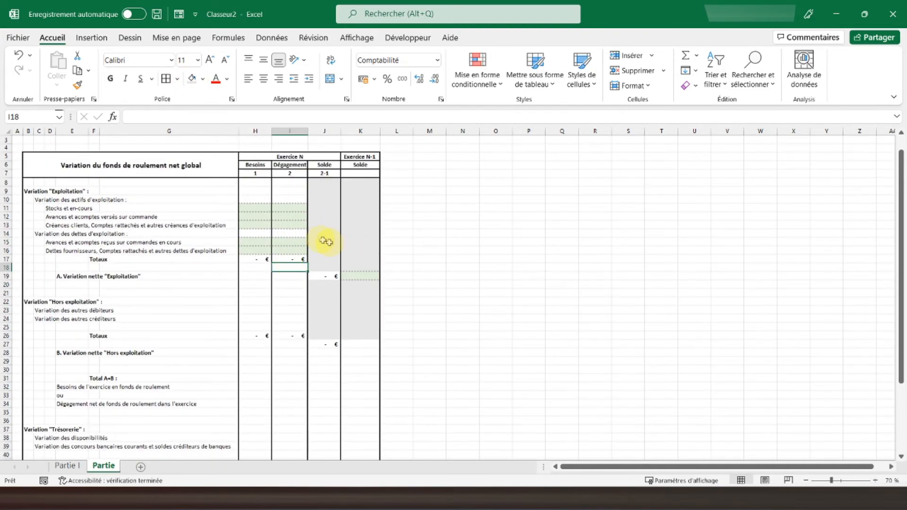
Copy the green dotted-border formatting of input cell K19 to K27 with Format Painter
{"action": "scroll", "coordinate": [309, 298], "scroll_direction": "down", "scroll_amount": 1}
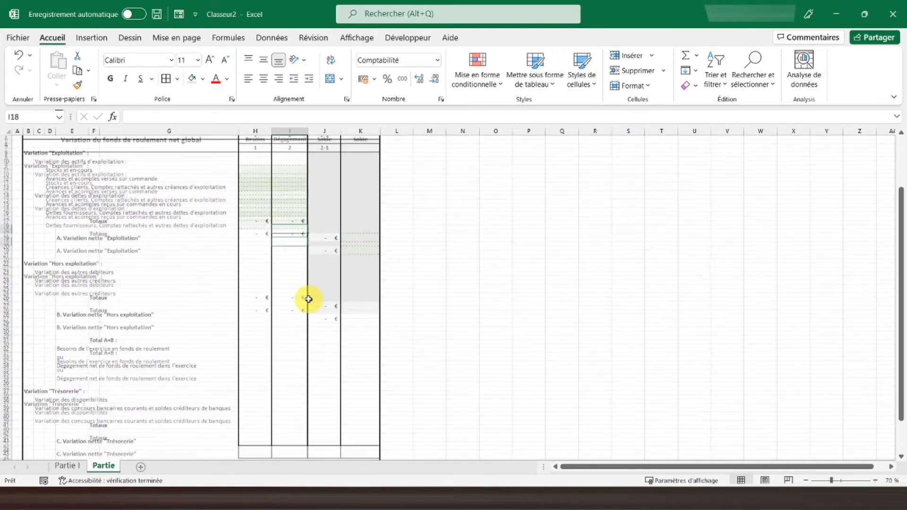
{"action": "left_click", "coordinate": [358, 291]}
{"action": "left_click", "coordinate": [359, 227]}
{"action": "left_click", "coordinate": [78, 86]}
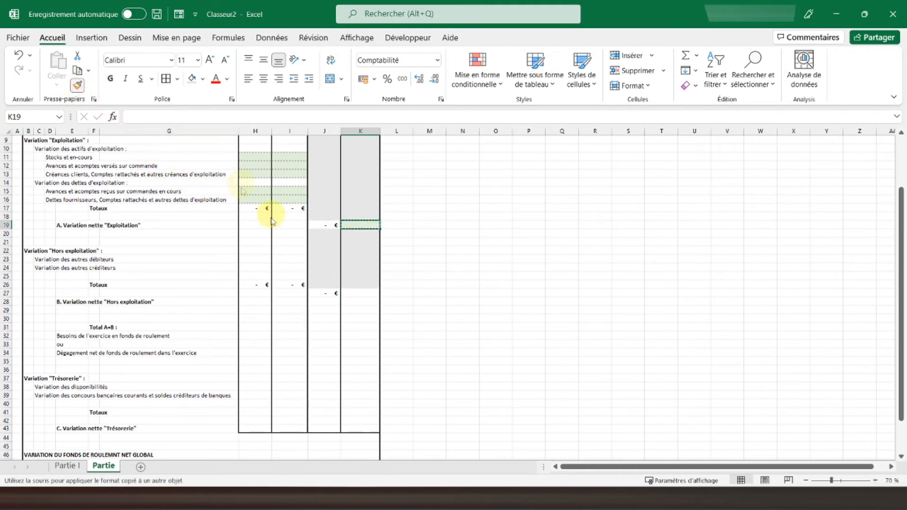
{"action": "left_click", "coordinate": [356, 293]}
{"action": "left_click", "coordinate": [329, 344]}
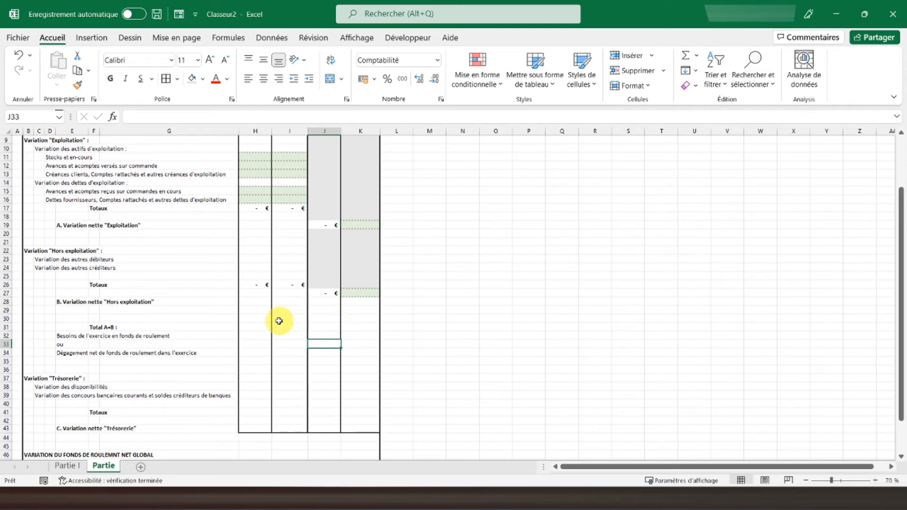
{"action": "left_click", "coordinate": [248, 309]}
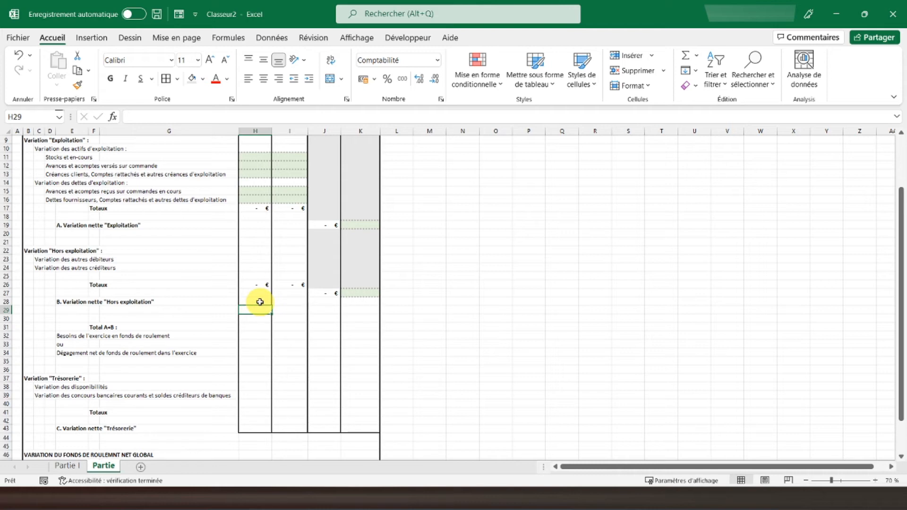
{"action": "left_click", "coordinate": [350, 294]}
{"action": "left_click", "coordinate": [314, 294]}
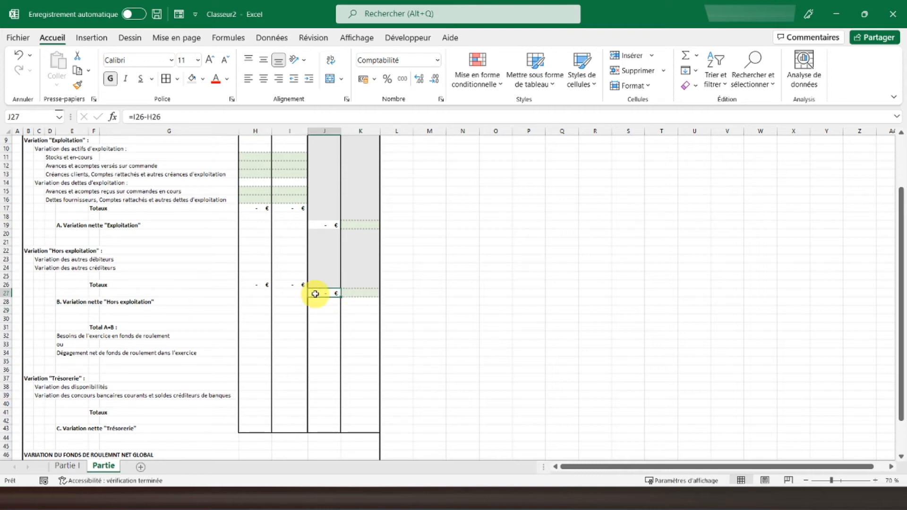
Clear the misplaced formula in J27 and copy the light grey formatting of J26:K26 to J27:K27 with Format Painter
{"action": "key", "text": "Delete"}
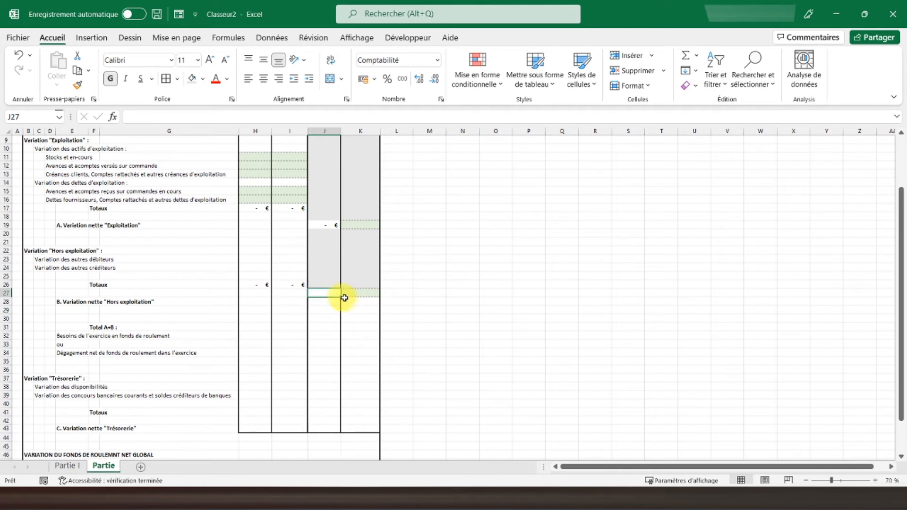
{"action": "left_click_drag", "start_coordinate": [324, 285], "coordinate": [357, 285]}
{"action": "left_click", "coordinate": [79, 87]}
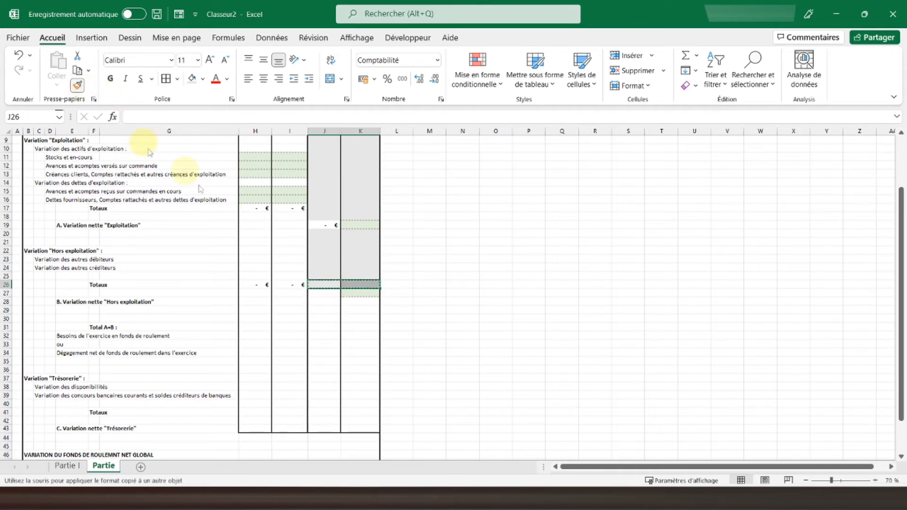
{"action": "left_click", "coordinate": [318, 290]}
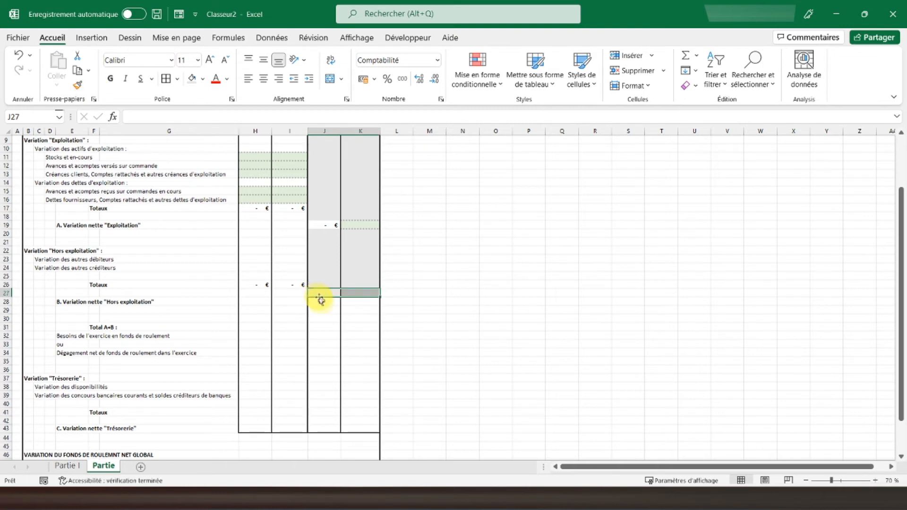
Enter the formula =I26-H26 in J28 on the B. Variation nette "Hors exploitation" row
{"action": "left_click", "coordinate": [322, 301]}
{"action": "type", "text": "="}
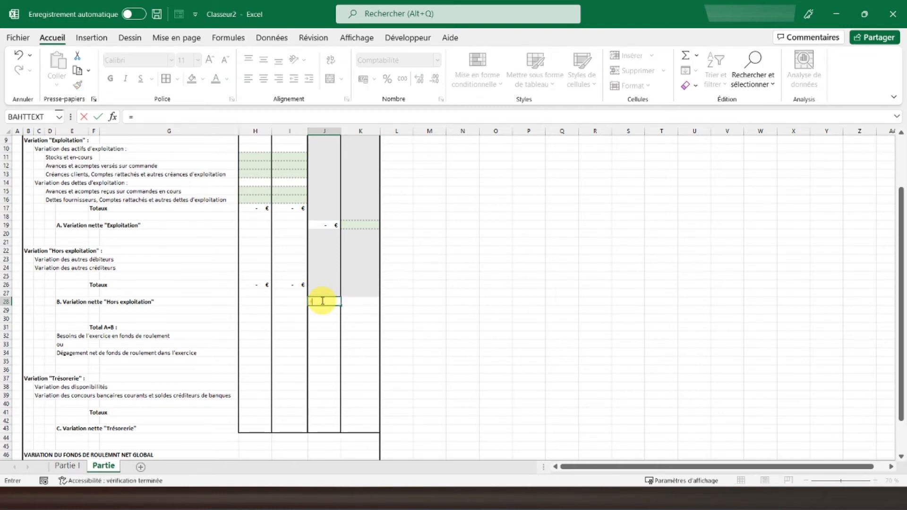
{"action": "left_click", "coordinate": [295, 286]}
{"action": "type", "text": "-"}
{"action": "left_click", "coordinate": [259, 286]}
{"action": "key", "text": "Return"}
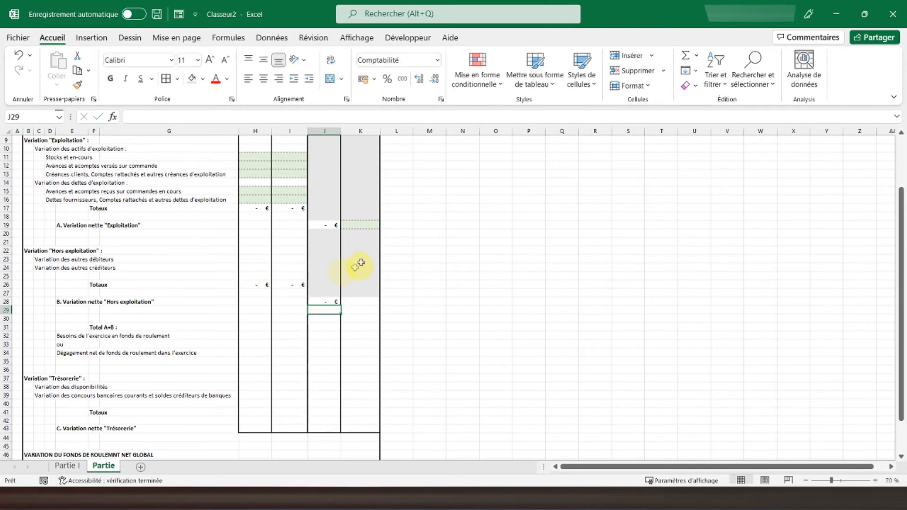
Copy the green dotted-border formatting of K19 to K28 with Format Painter and make J28 bold
{"action": "left_click", "coordinate": [348, 222]}
{"action": "left_click", "coordinate": [77, 85]}
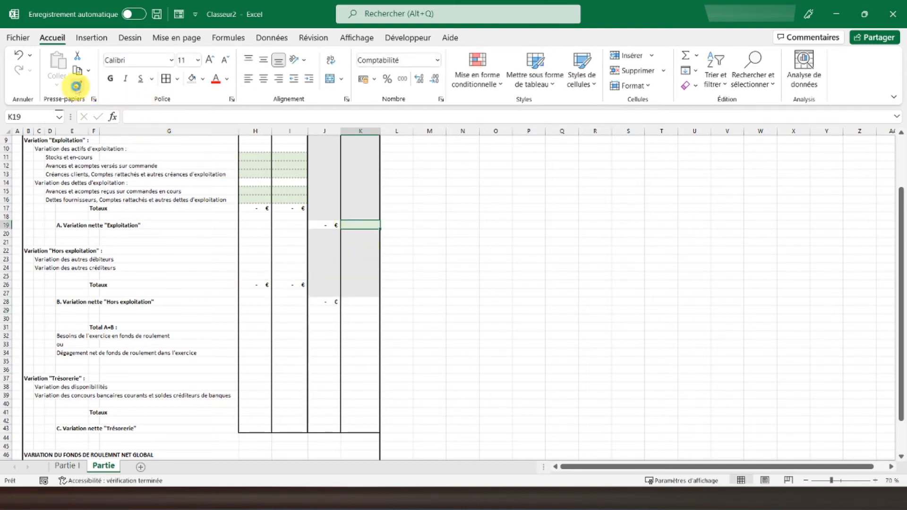
{"action": "left_click", "coordinate": [354, 301]}
{"action": "left_click", "coordinate": [312, 302]}
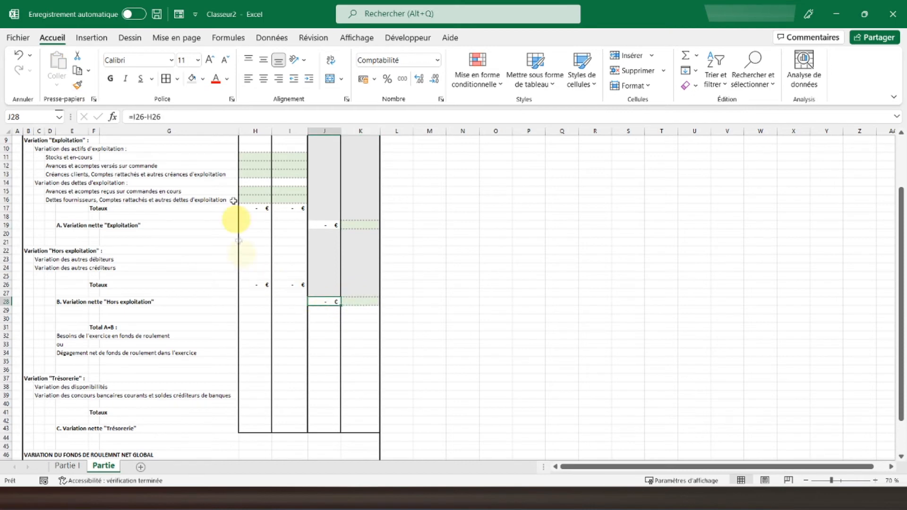
{"action": "left_click", "coordinate": [111, 80]}
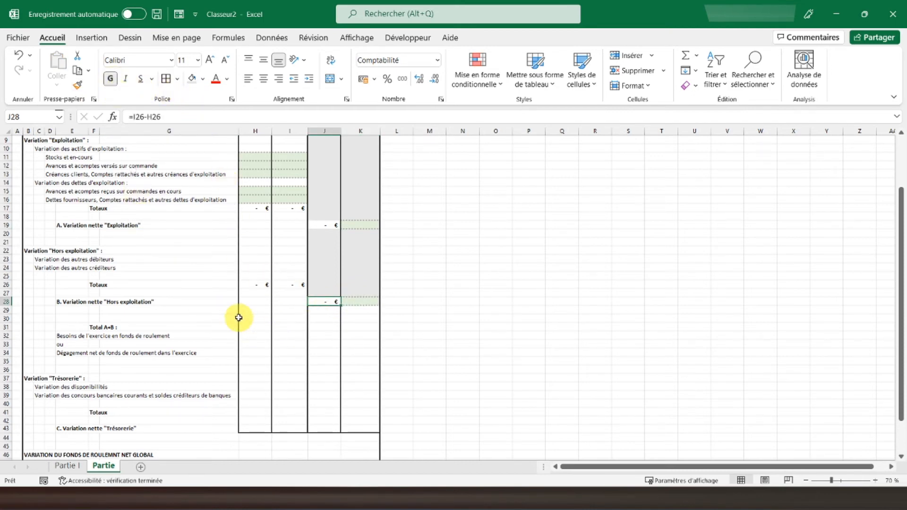
Fill the unused Besoins and Dégagement cells H28:I34 with the same light grey
{"action": "left_click_drag", "start_coordinate": [251, 301], "coordinate": [251, 351]}
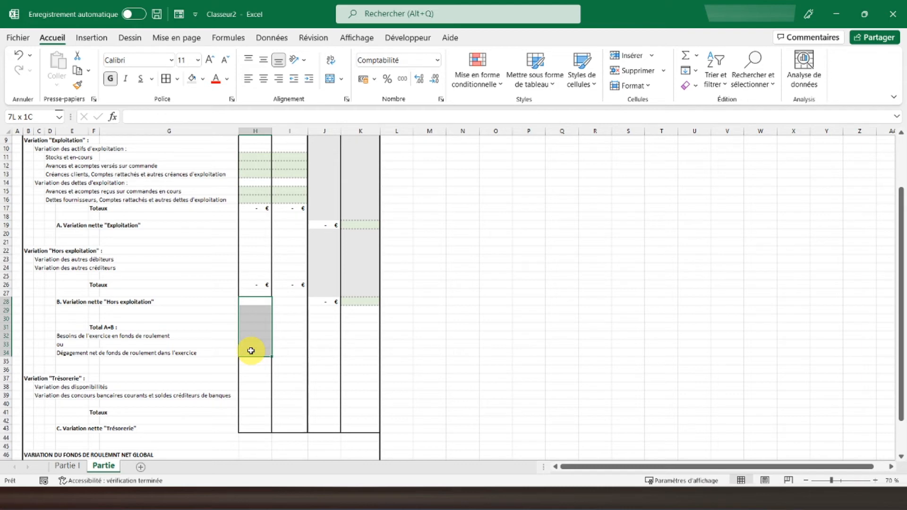
{"action": "left_click_drag", "start_coordinate": [250, 351], "coordinate": [278, 349]}
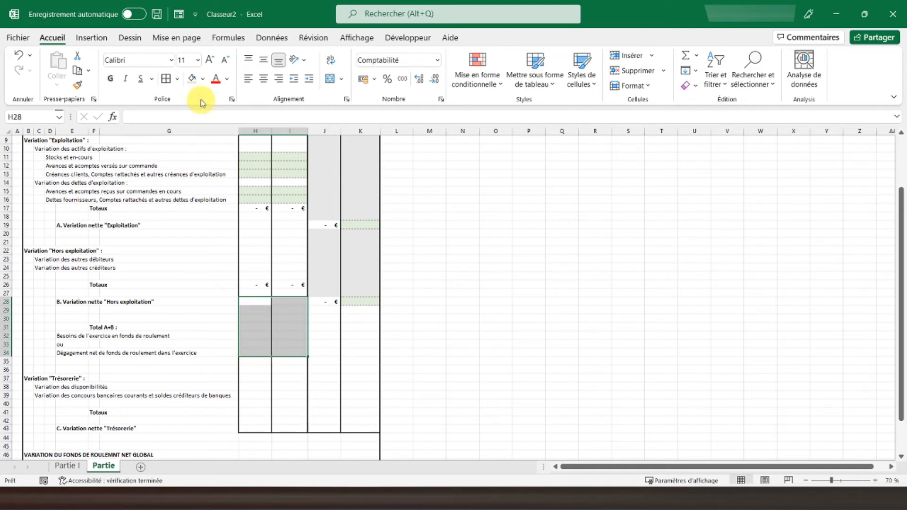
{"action": "left_click", "coordinate": [191, 83]}
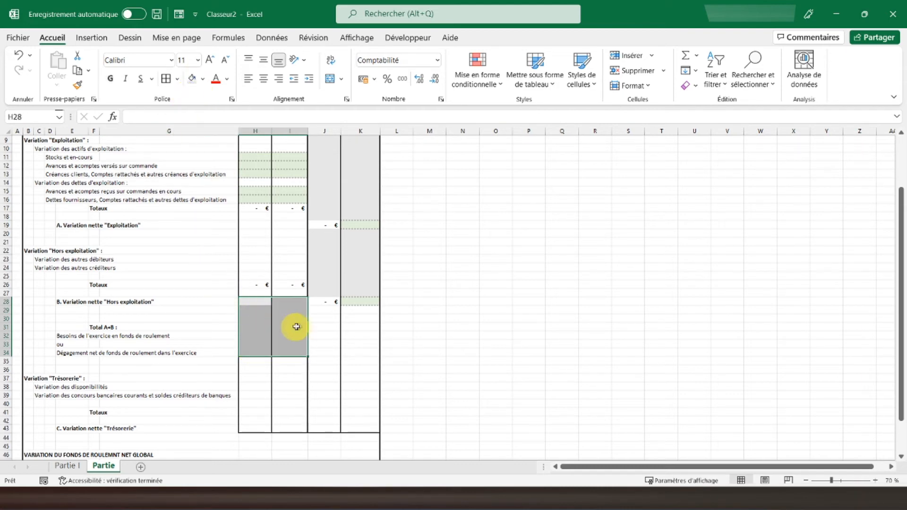
{"action": "left_click", "coordinate": [316, 335]}
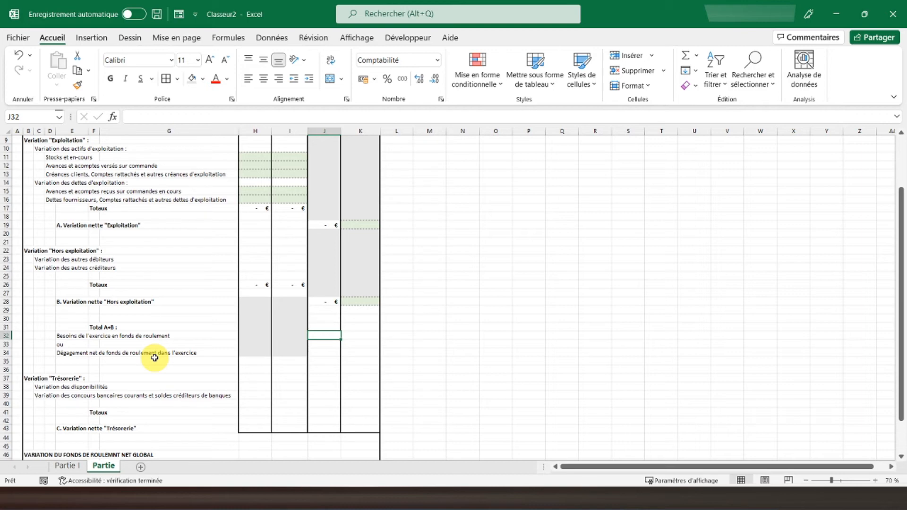
{"action": "type", "text": "=si"}
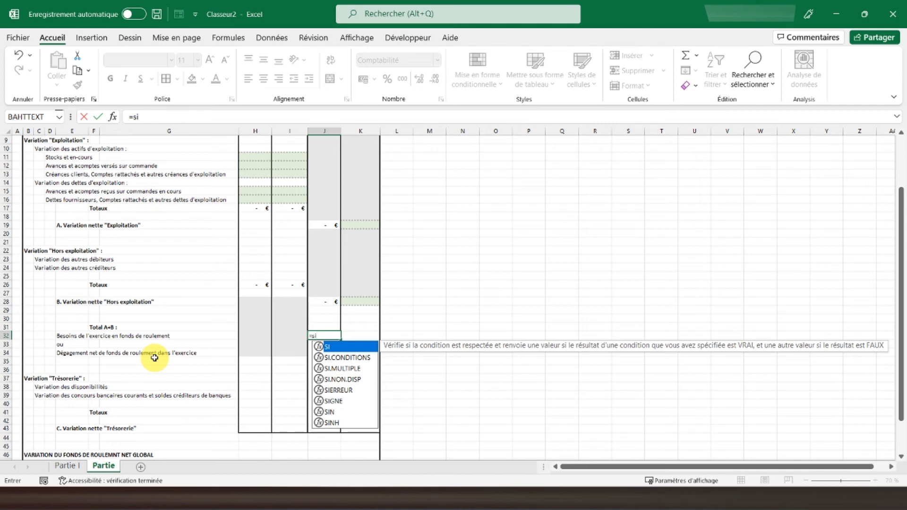
{"action": "key", "text": "Escape"}
{"action": "key", "text": "Escape"}
{"action": "left_click", "coordinate": [324, 342]}
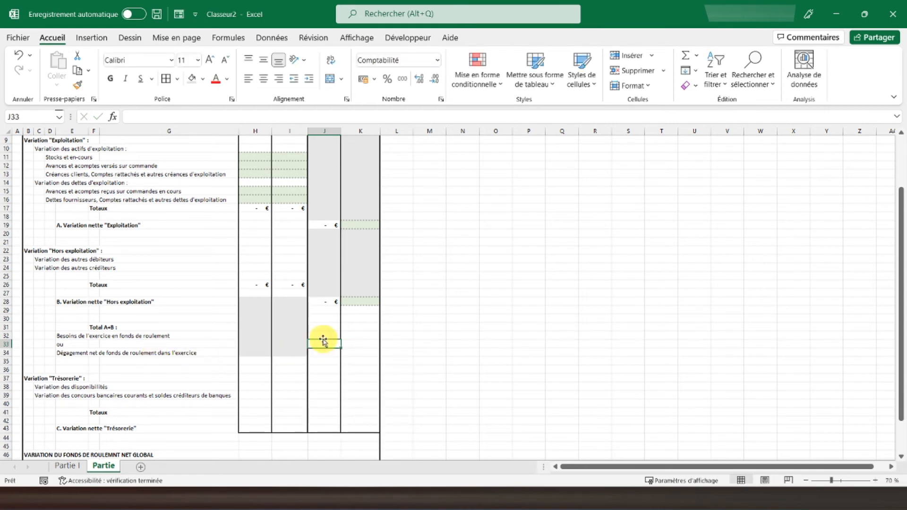
Start an SI formula in J32 on the Besoins de l'exercice en fonds de roulement row with the condition J28+J19>=0
{"action": "left_click", "coordinate": [329, 335]}
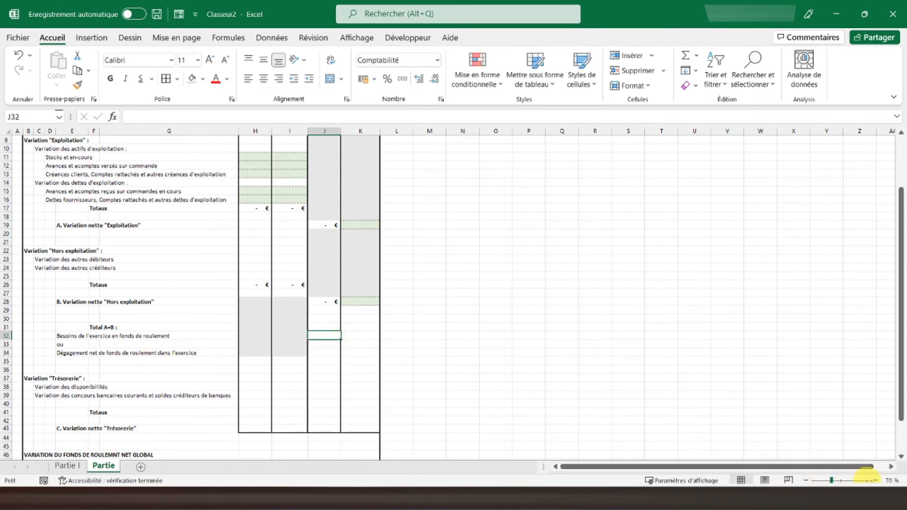
{"action": "left_click", "coordinate": [876, 480]}
{"action": "left_click", "coordinate": [876, 480]}
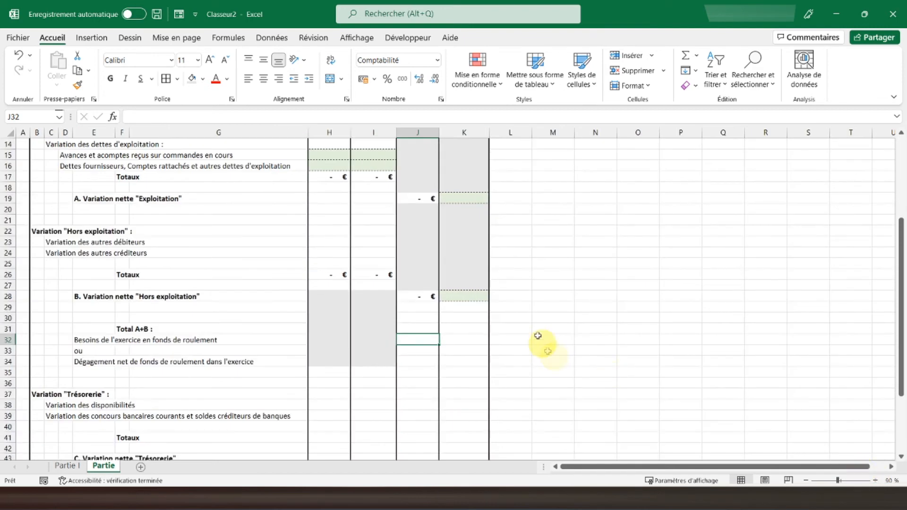
{"action": "type", "text": "="}
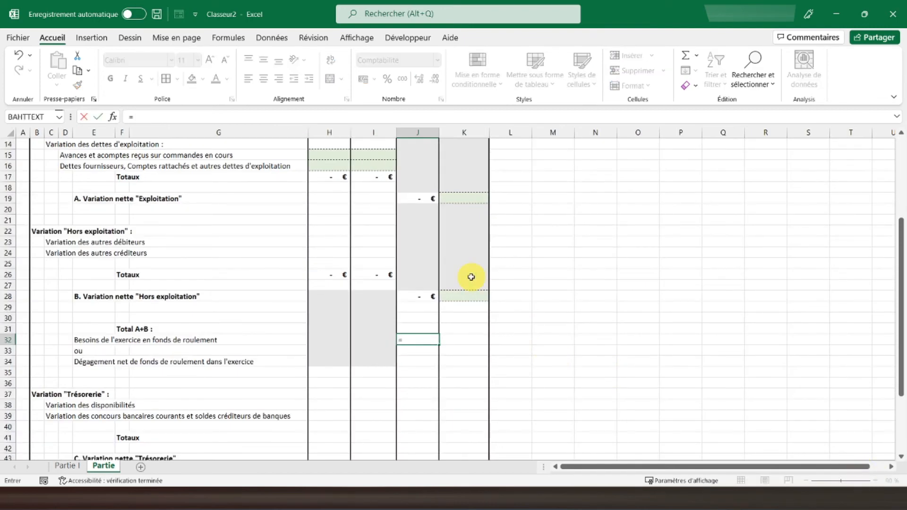
{"action": "type", "text": "si("}
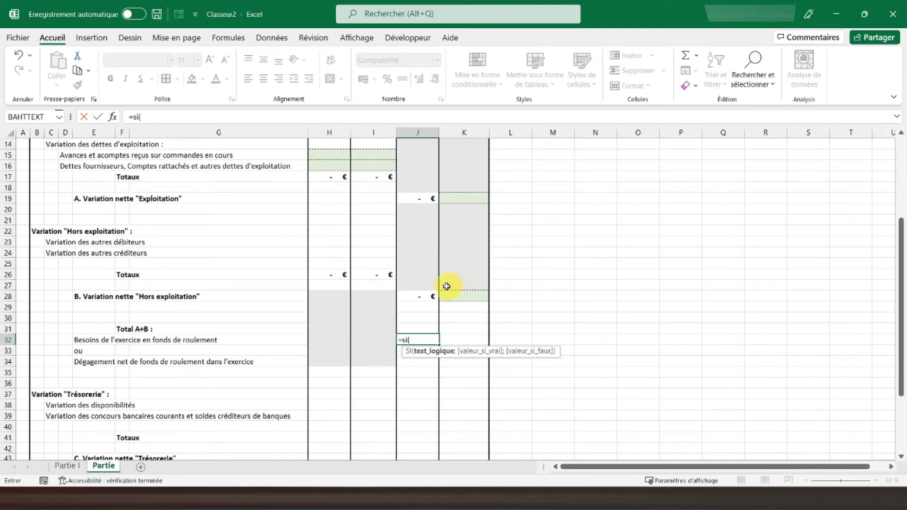
{"action": "scroll", "coordinate": [235, 304], "scroll_direction": "up", "scroll_amount": 1}
{"action": "scroll", "coordinate": [235, 304], "scroll_direction": "up", "scroll_amount": 1}
{"action": "scroll", "coordinate": [235, 304], "scroll_direction": "down", "scroll_amount": 2}
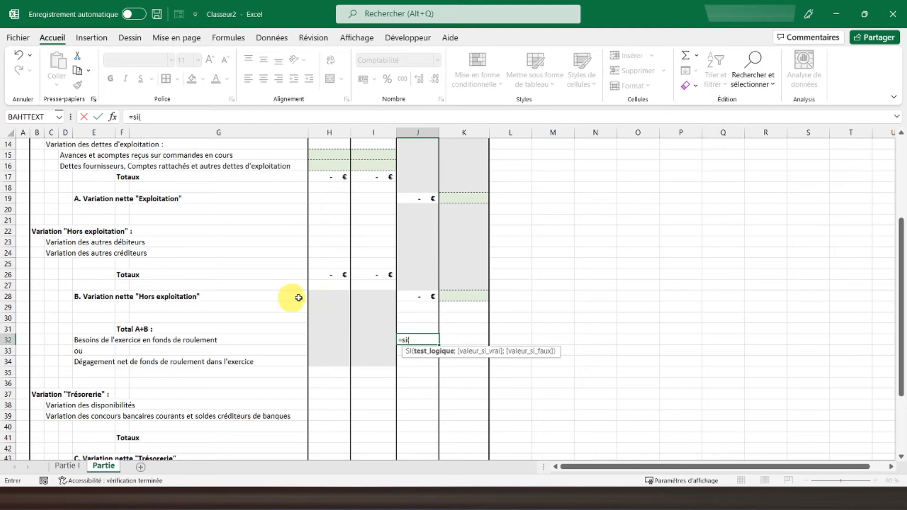
{"action": "left_click", "coordinate": [416, 296]}
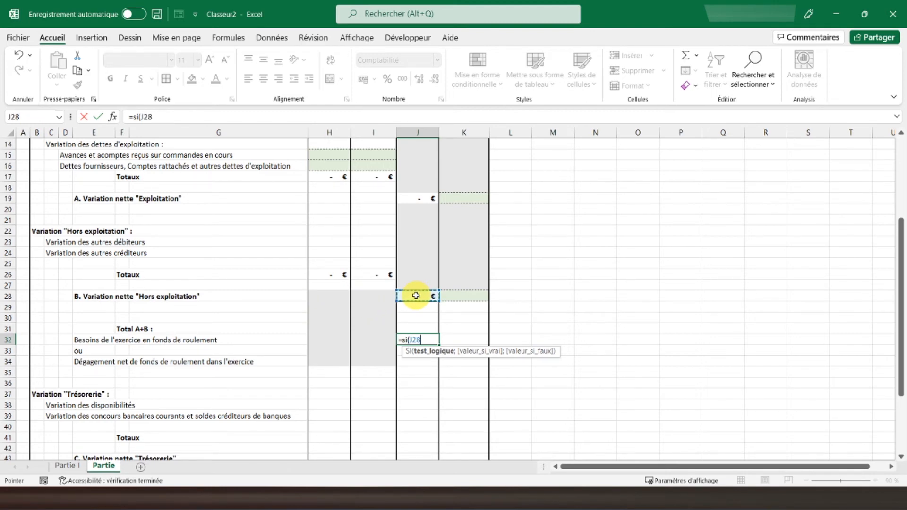
{"action": "type", "text": "+"}
{"action": "left_click", "coordinate": [414, 196]}
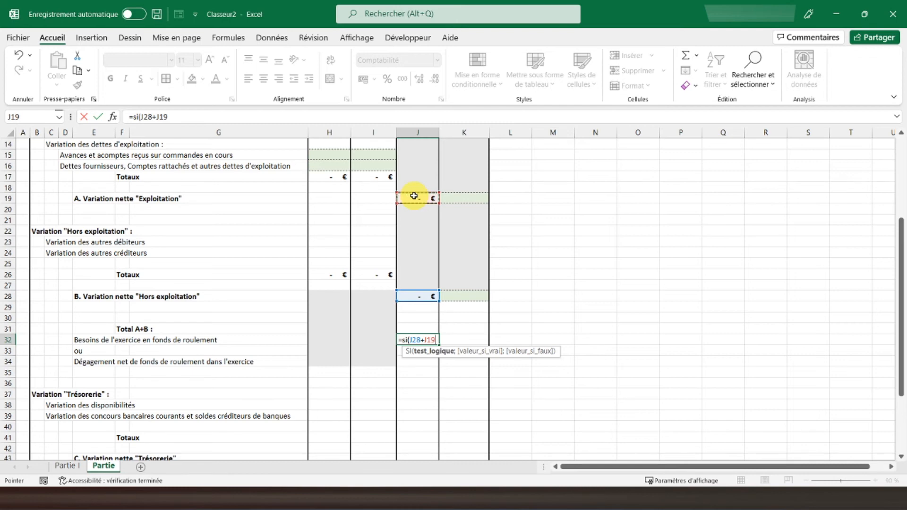
{"action": "type", "text": ">"}
{"action": "type", "text": "=0;"}
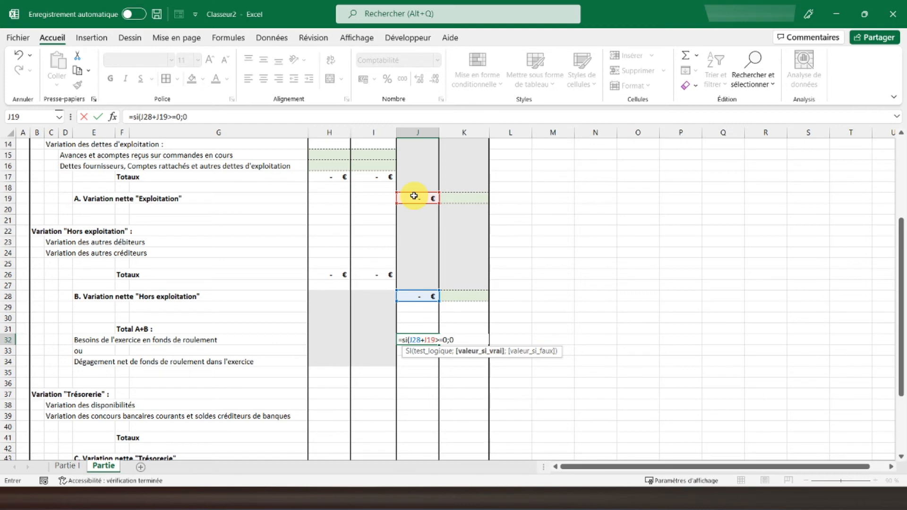
Complete the SI formula in J32 with 0 if the condition is true and J19+J28 if it is false
{"action": "type", "text": "0;"}
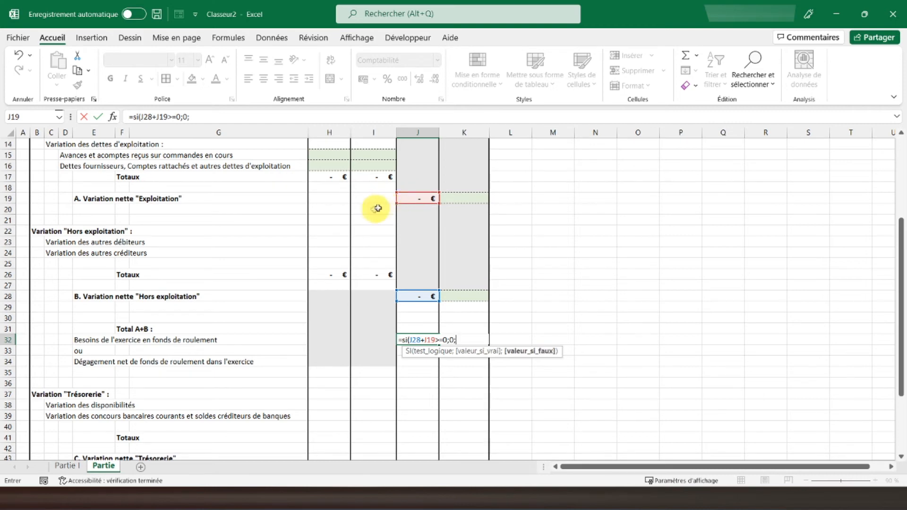
{"action": "left_click", "coordinate": [414, 196]}
{"action": "type", "text": "+"}
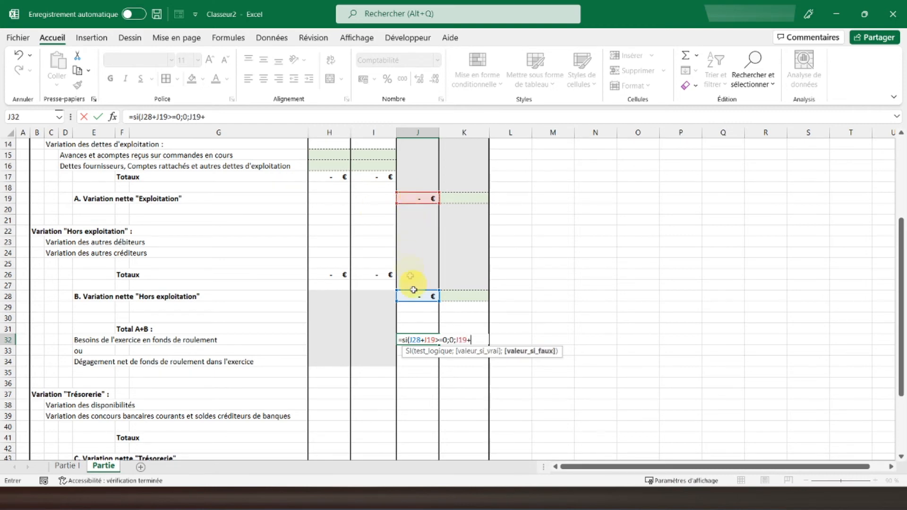
{"action": "left_click", "coordinate": [416, 294]}
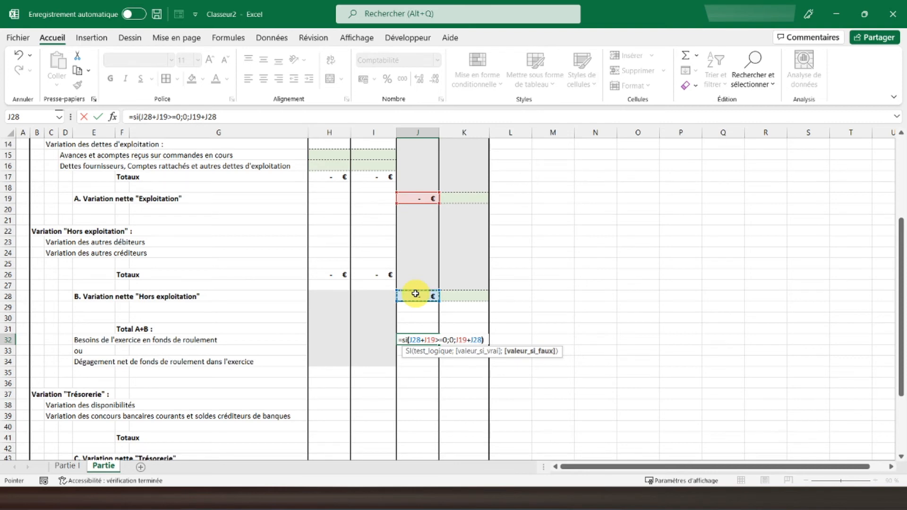
{"action": "type", "text": ")"}
{"action": "key", "text": "Return"}
Make J32 bold and copy its SI formula across to K32 in the Exercice N-1 column
{"action": "left_click", "coordinate": [408, 336]}
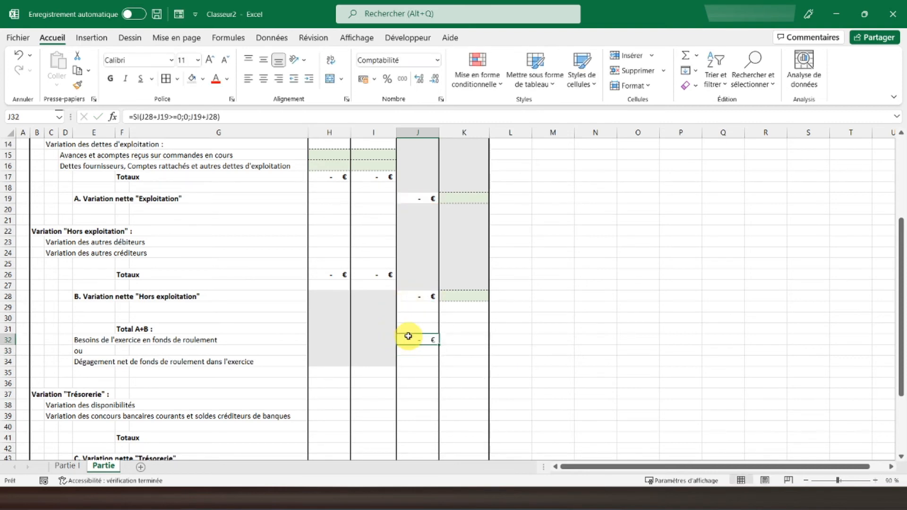
{"action": "left_click", "coordinate": [110, 78]}
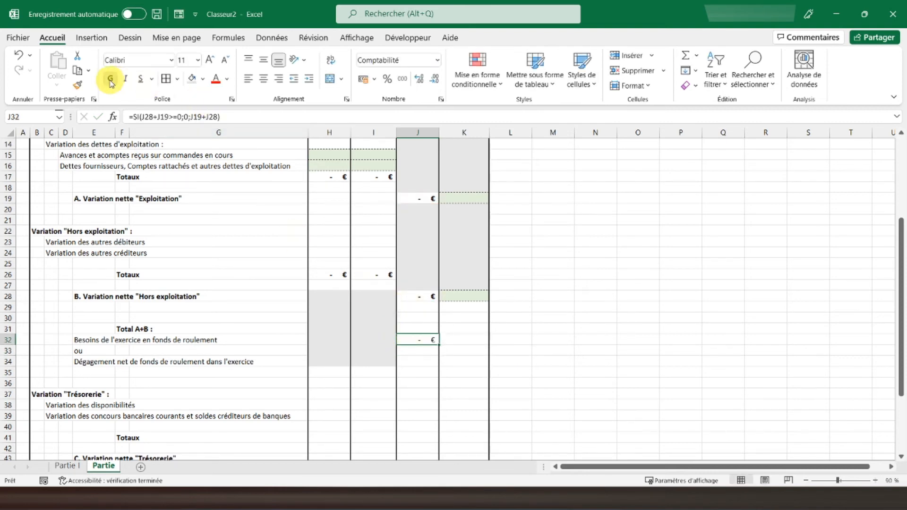
{"action": "left_click", "coordinate": [459, 340]}
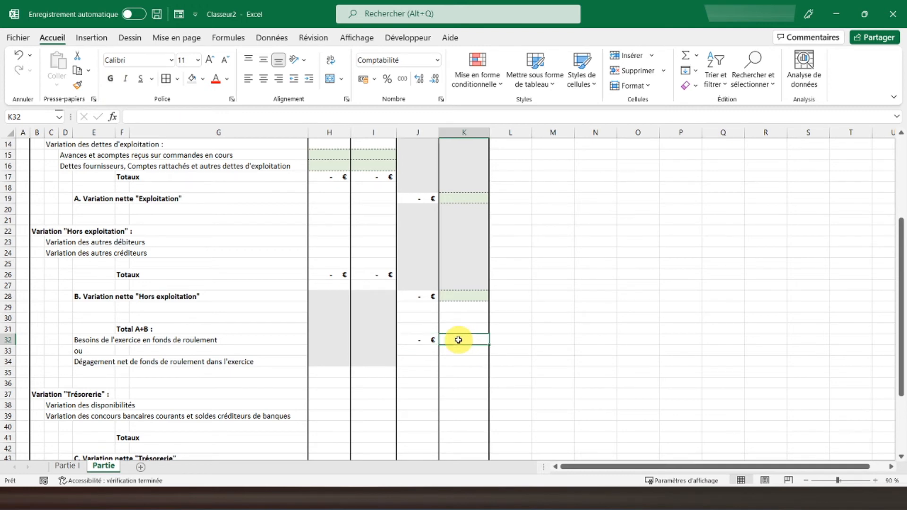
{"action": "left_click", "coordinate": [426, 341]}
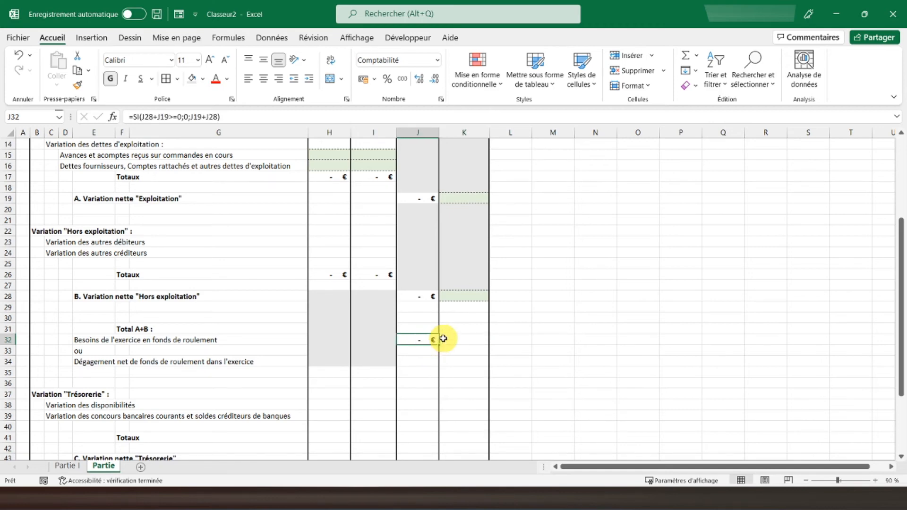
{"action": "left_click", "coordinate": [413, 296]}
{"action": "left_click", "coordinate": [421, 339]}
{"action": "left_click_drag", "start_coordinate": [441, 344], "coordinate": [481, 342]}
Check the copied SI formula in K32 against its Exercice N-1 source cells K19 and K28
{"action": "left_click", "coordinate": [419, 342]}
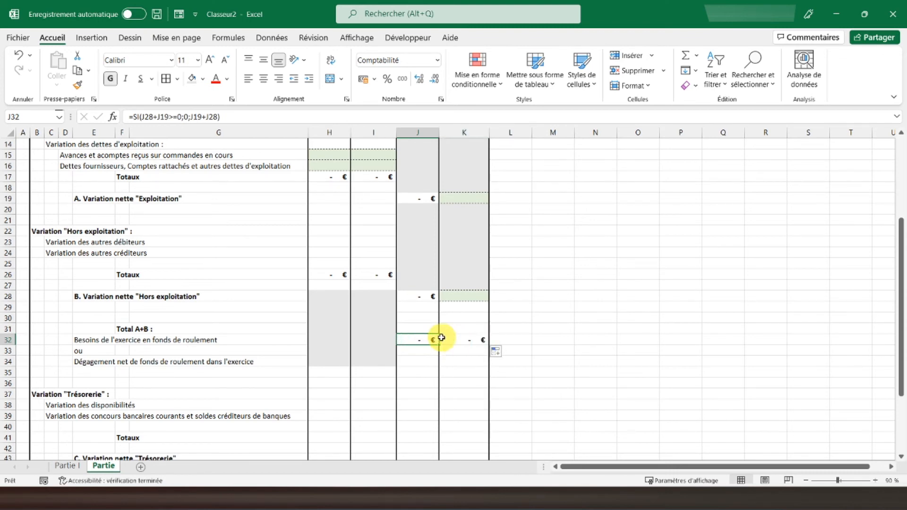
{"action": "key", "text": "Right"}
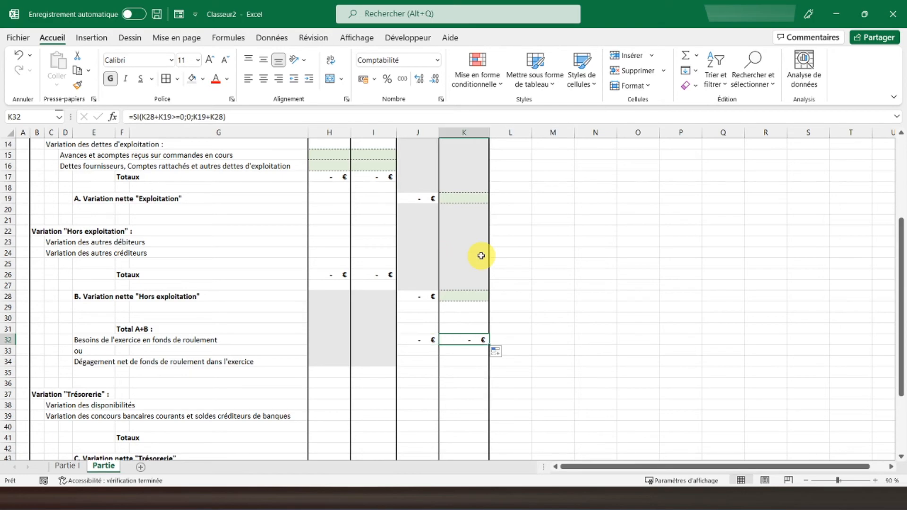
{"action": "scroll", "coordinate": [473, 261], "scroll_direction": "up", "scroll_amount": 4}
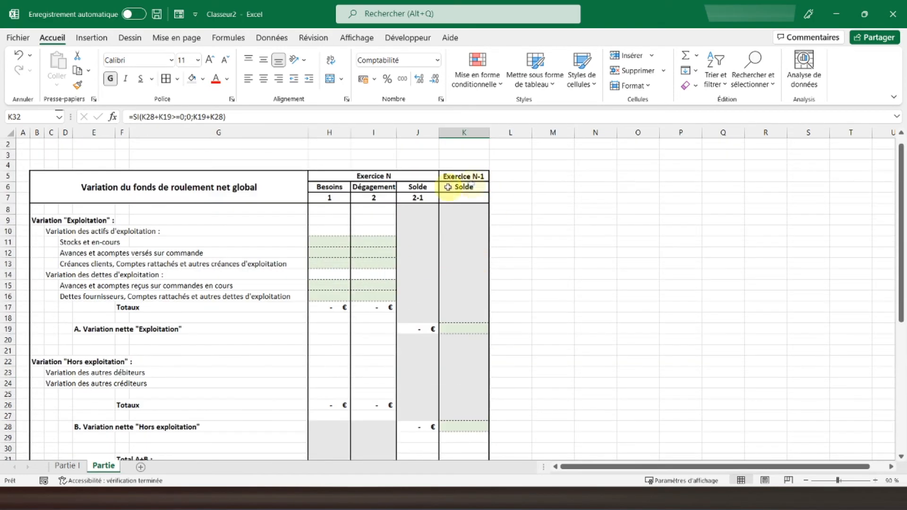
{"action": "left_click", "coordinate": [468, 326]}
{"action": "scroll", "coordinate": [467, 321], "scroll_direction": "down", "scroll_amount": 4}
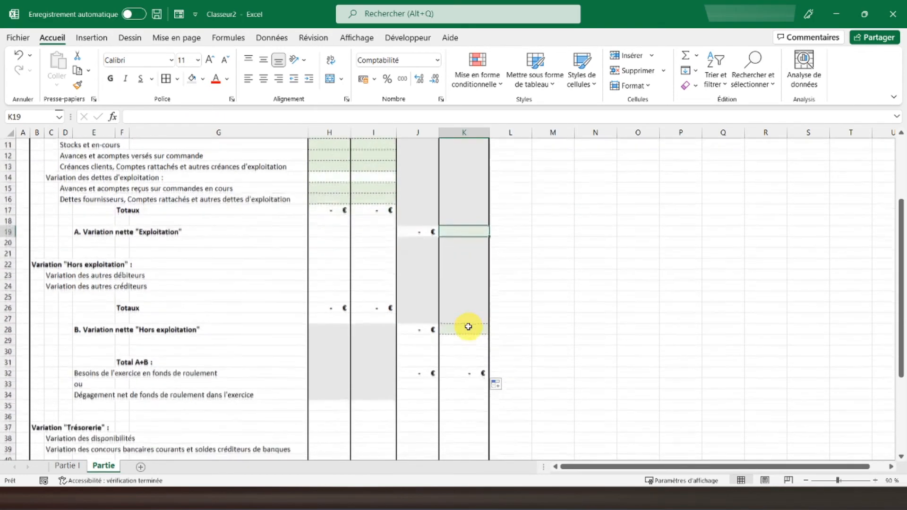
{"action": "left_click", "coordinate": [462, 295]}
{"action": "left_click", "coordinate": [422, 303]}
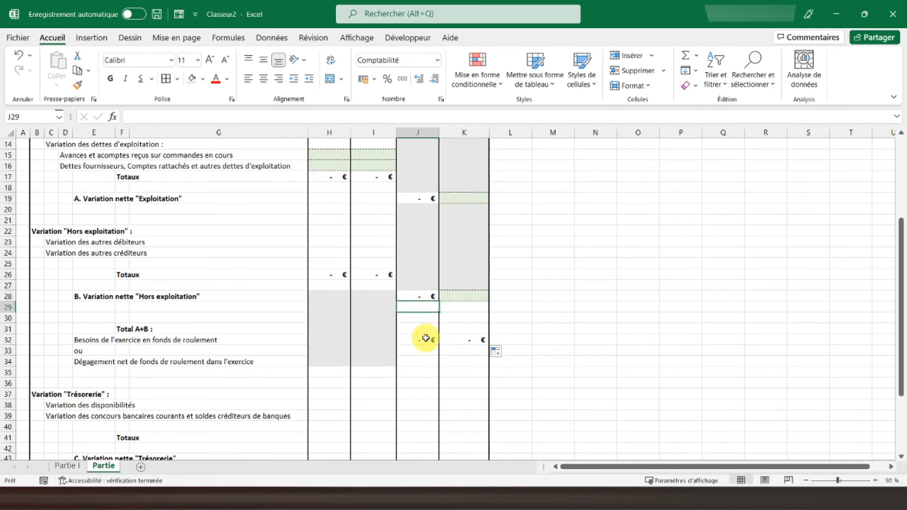
{"action": "left_click", "coordinate": [426, 339]}
{"action": "left_click", "coordinate": [413, 361]}
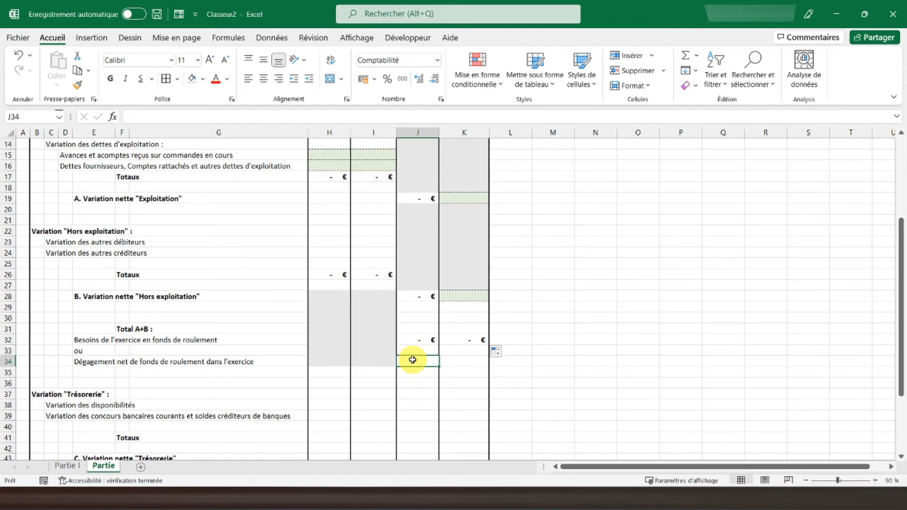
Start an SI formula in J34 on the Dégagement net de fonds de roulement row with the condition J28+J19<0
{"action": "left_click", "coordinate": [418, 339]}
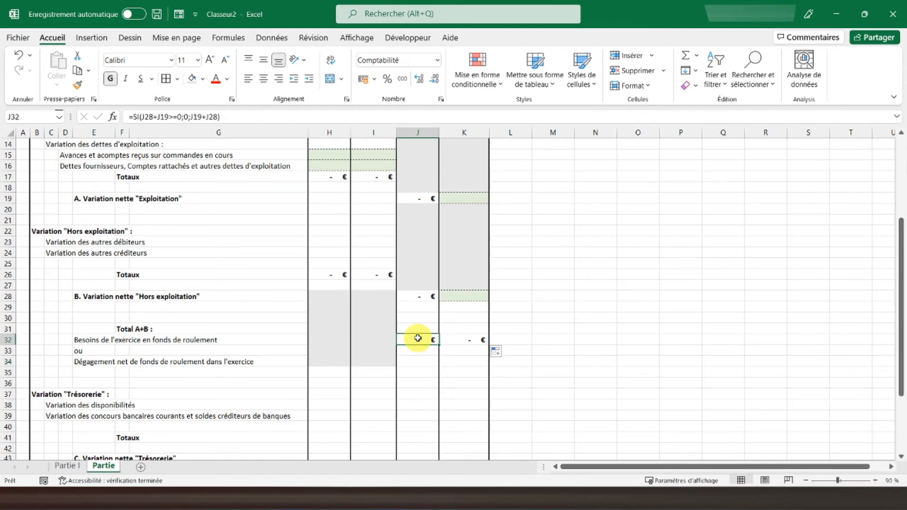
{"action": "left_click", "coordinate": [186, 362]}
{"action": "left_click", "coordinate": [92, 342]}
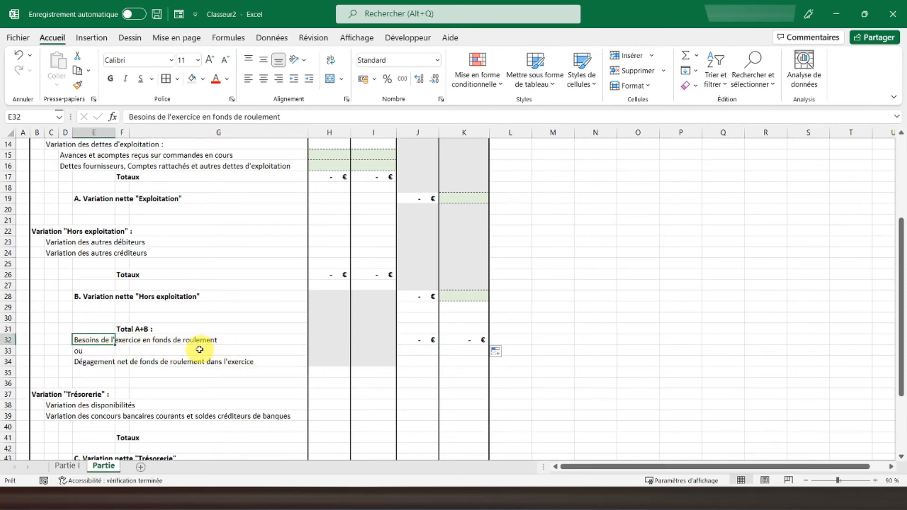
{"action": "left_click", "coordinate": [411, 367]}
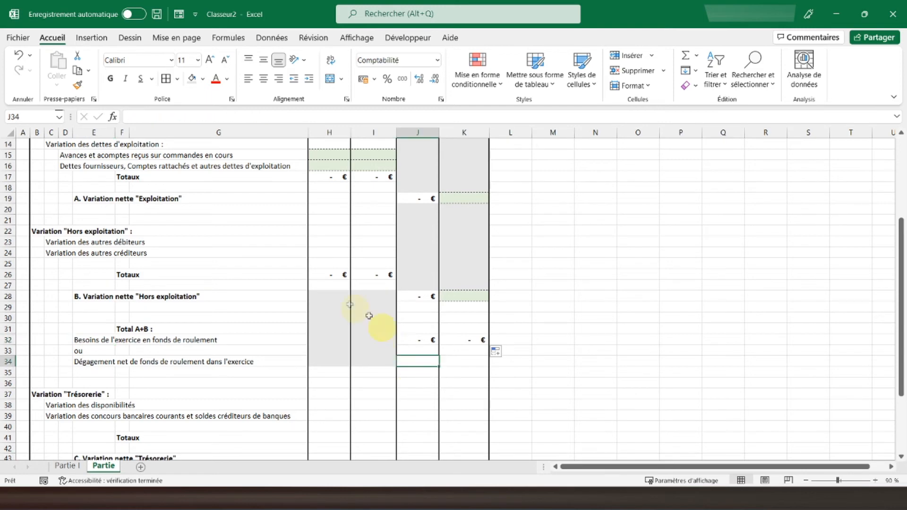
{"action": "type", "text": "=si("}
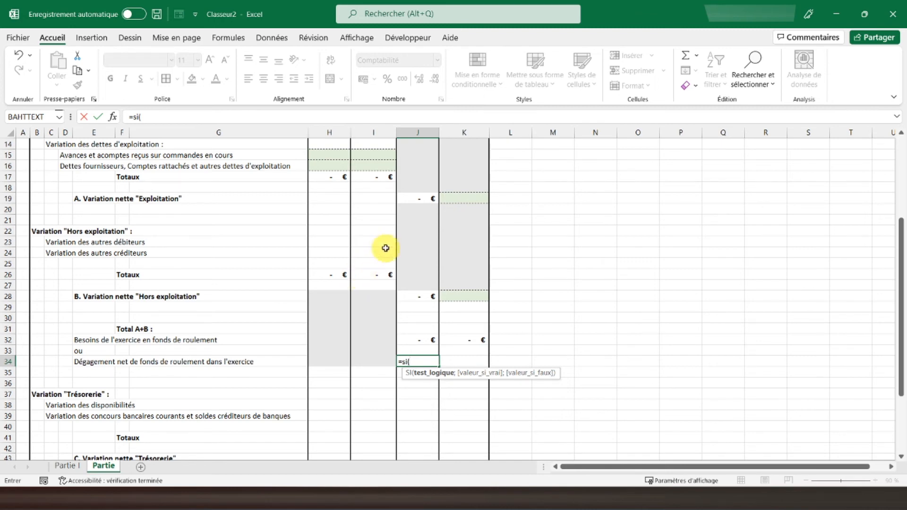
{"action": "left_click", "coordinate": [413, 297]}
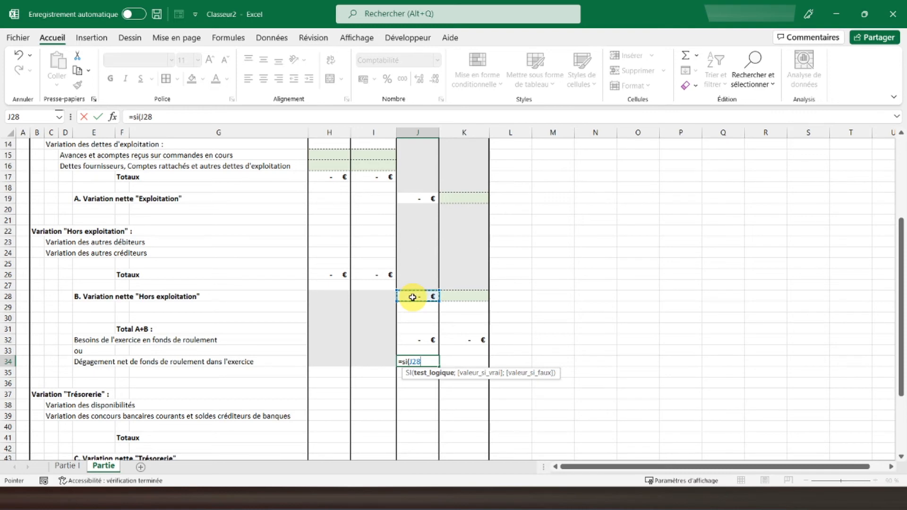
{"action": "type", "text": "+"}
{"action": "left_click", "coordinate": [417, 200]}
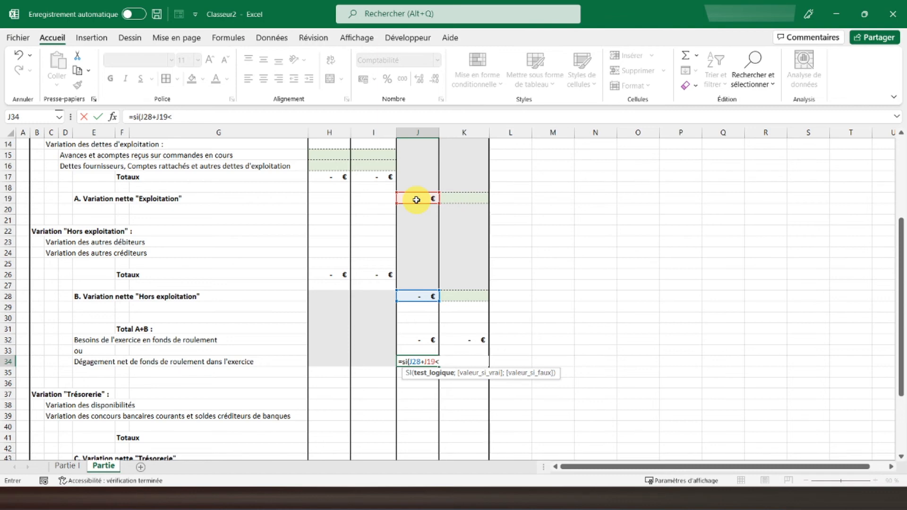
{"action": "type", "text": ";"}
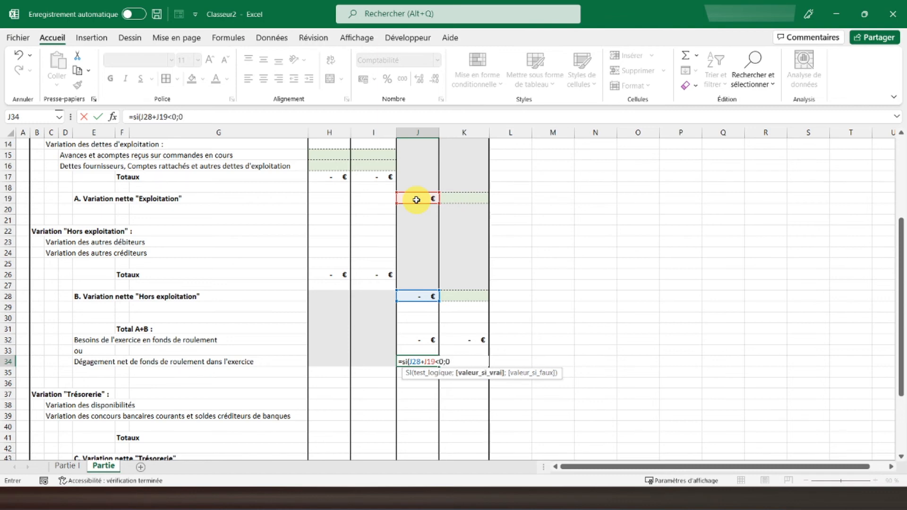
Complete the SI formula in J34 with 0 if the condition is true and J19+J28 if it is false
{"action": "type", "text": "0;"}
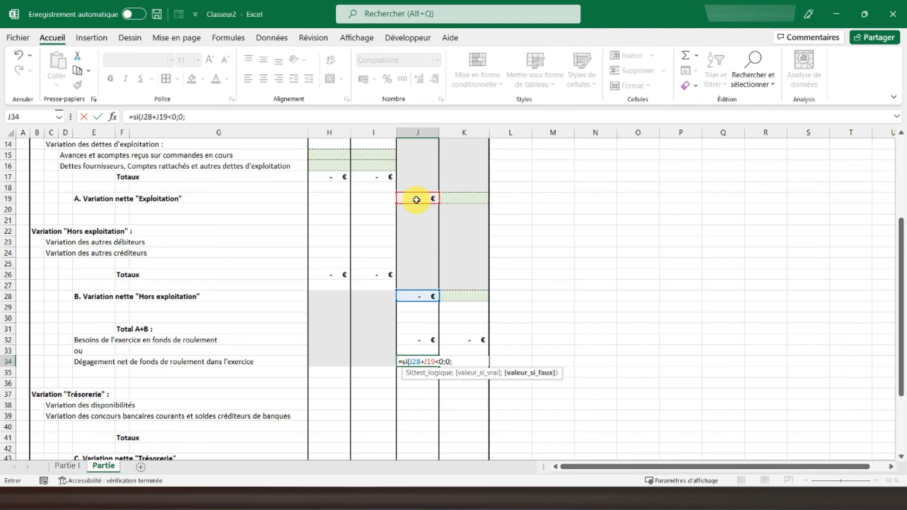
{"action": "left_click", "coordinate": [417, 199]}
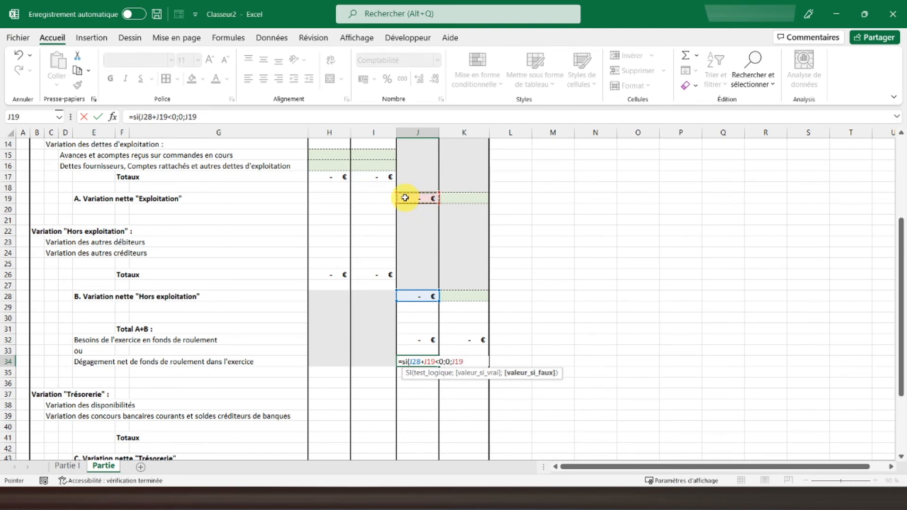
{"action": "type", "text": "+"}
{"action": "left_click", "coordinate": [411, 297]}
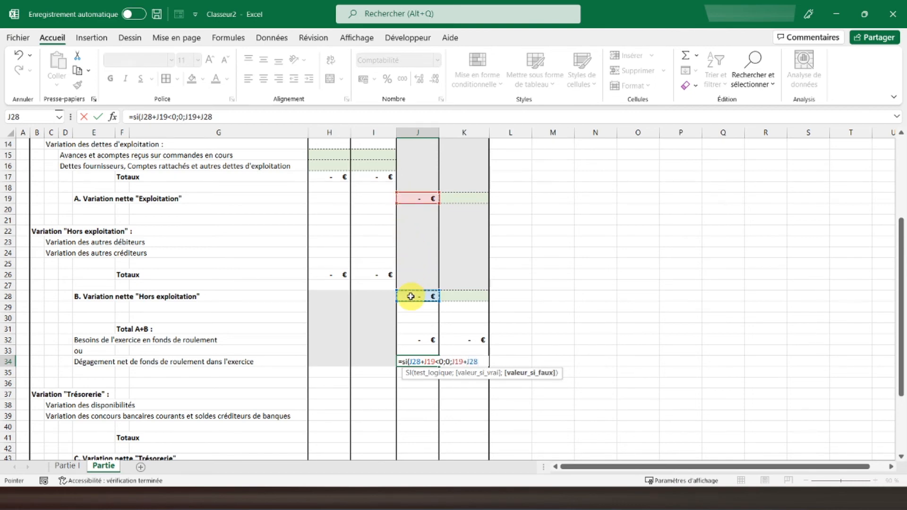
{"action": "key", "text": "Return"}
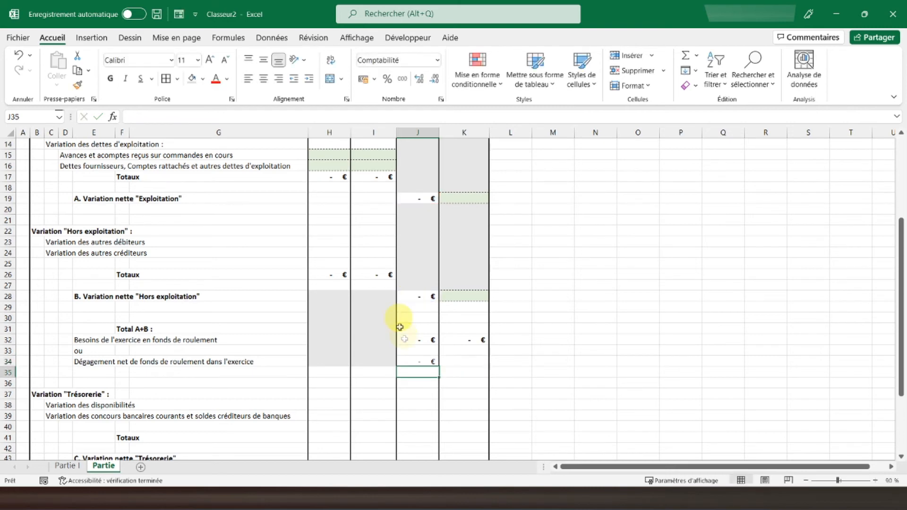
Copy the SI formula from J34 across to K34 in the Exercice N-1 column
{"action": "left_click", "coordinate": [428, 360]}
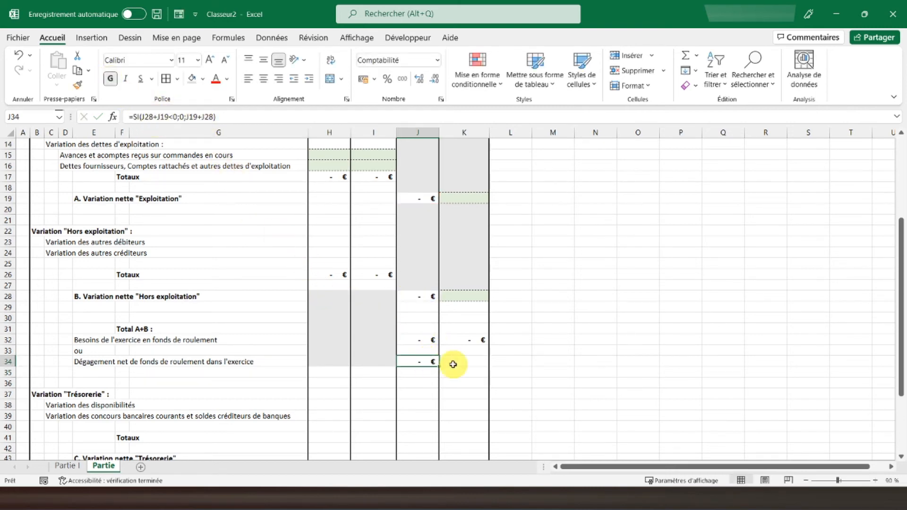
{"action": "left_click_drag", "start_coordinate": [439, 366], "coordinate": [468, 367]}
{"action": "left_click", "coordinate": [427, 362]}
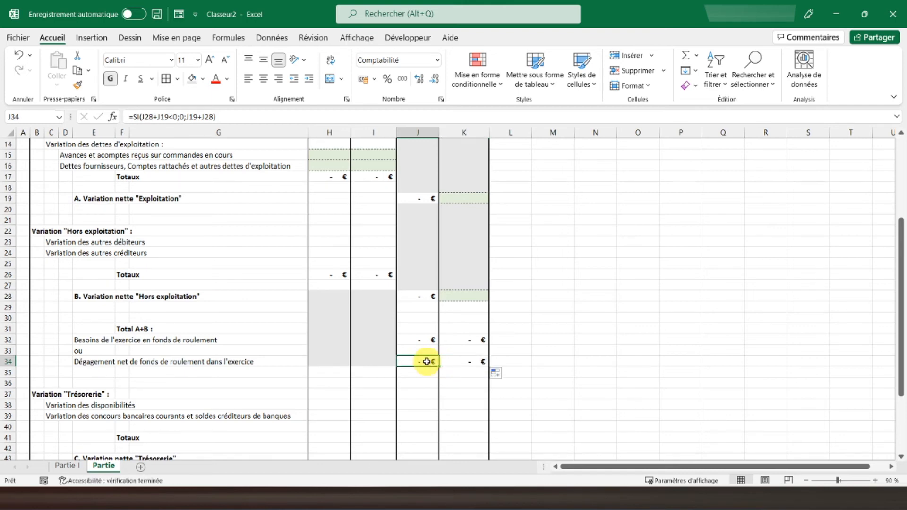
Copy the green dotted-border format of the Exploitation input cells onto H23:I24, the débiteurs and créditeurs rows
{"action": "scroll", "coordinate": [427, 361], "scroll_direction": "down", "scroll_amount": 2}
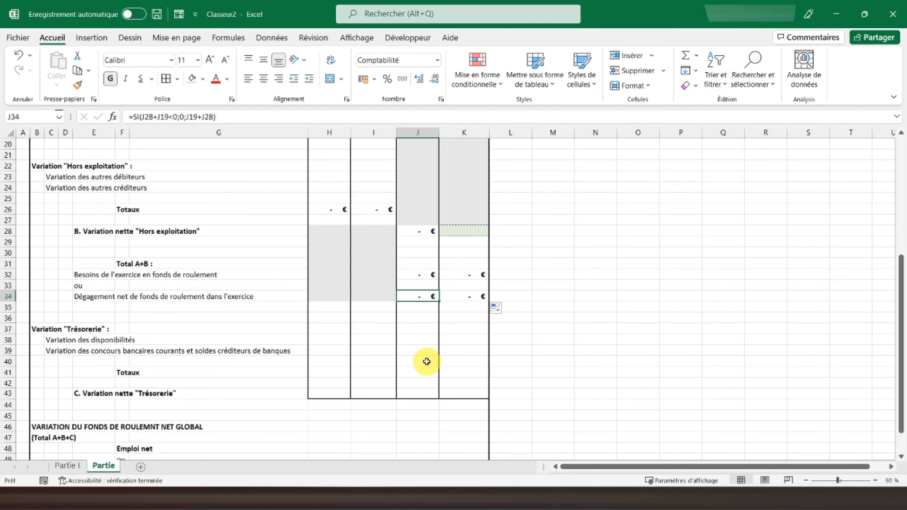
{"action": "left_click", "coordinate": [348, 319]}
{"action": "scroll", "coordinate": [345, 323], "scroll_direction": "up", "scroll_amount": 3}
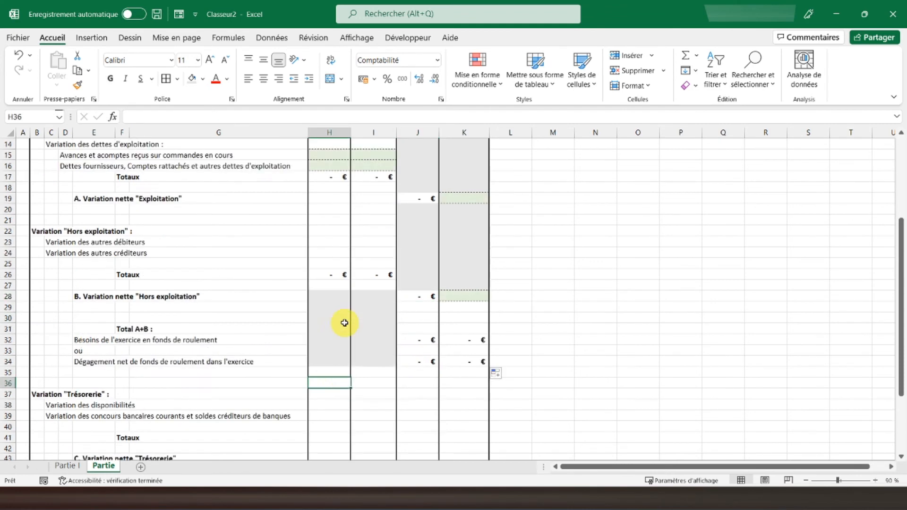
{"action": "scroll", "coordinate": [345, 323], "scroll_direction": "up", "scroll_amount": 2}
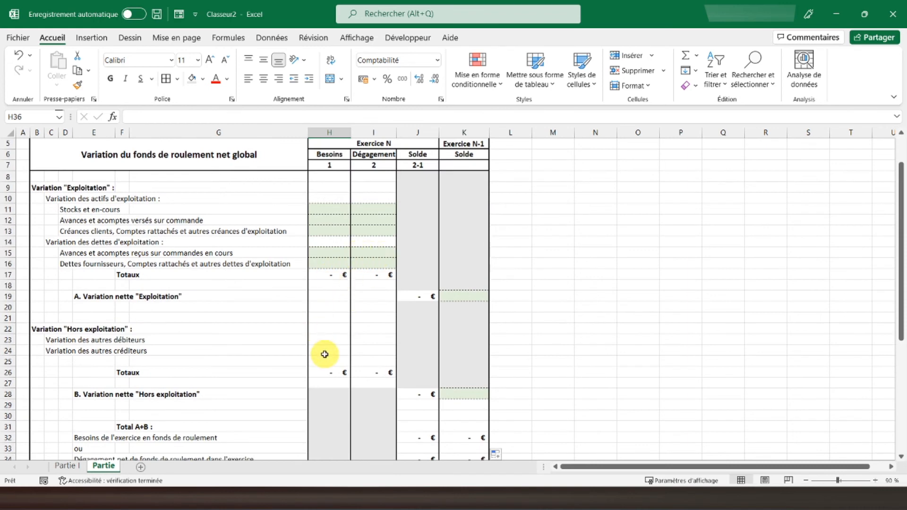
{"action": "scroll", "coordinate": [330, 363], "scroll_direction": "down", "scroll_amount": 1}
{"action": "left_click", "coordinate": [321, 306]}
{"action": "left_click", "coordinate": [323, 192]}
{"action": "left_click", "coordinate": [78, 85]}
{"action": "left_click_drag", "start_coordinate": [320, 311], "coordinate": [356, 310]}
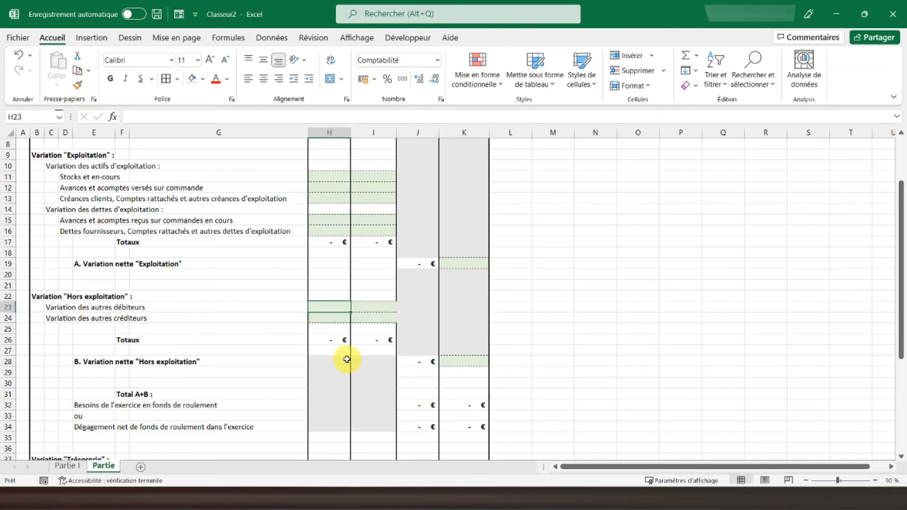
{"action": "scroll", "coordinate": [358, 333], "scroll_direction": "down", "scroll_amount": 1}
{"action": "scroll", "coordinate": [358, 333], "scroll_direction": "up", "scroll_amount": 3}
{"action": "scroll", "coordinate": [357, 334], "scroll_direction": "down", "scroll_amount": 2}
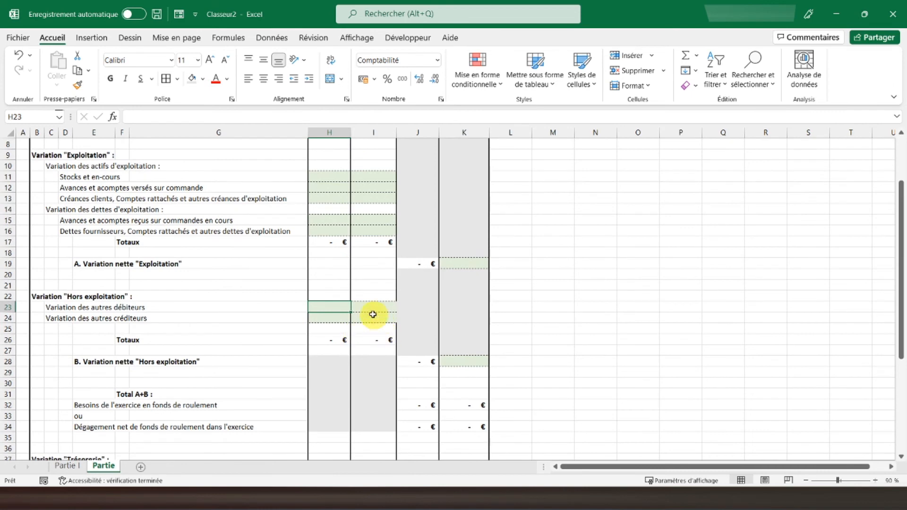
Add a thicker solid right border to I23:I24 in the Dégagement column
{"action": "left_click_drag", "start_coordinate": [369, 307], "coordinate": [369, 315]}
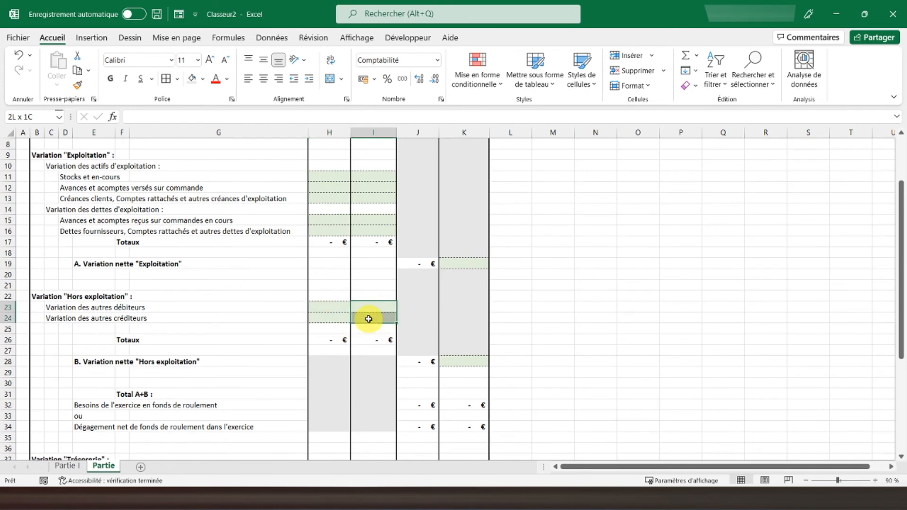
{"action": "left_click", "coordinate": [178, 79]}
{"action": "left_click", "coordinate": [222, 441]}
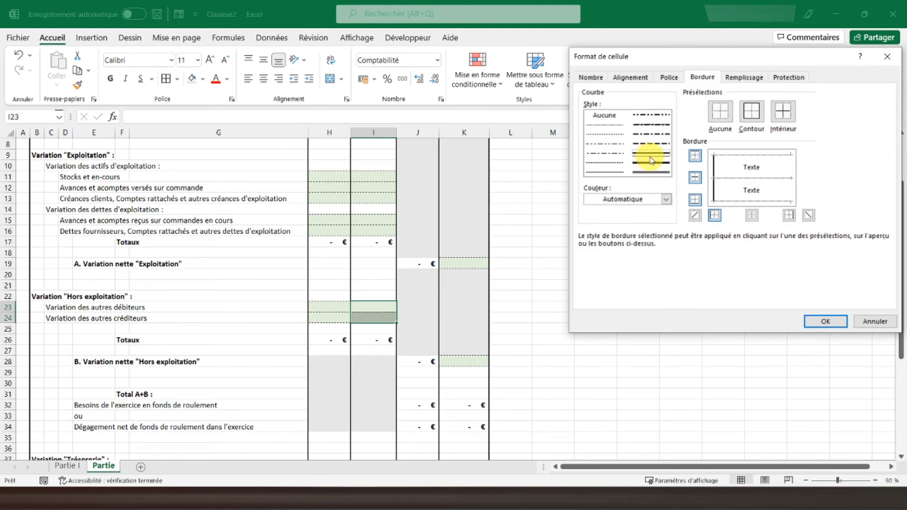
{"action": "left_click", "coordinate": [791, 169]}
{"action": "left_click", "coordinate": [826, 323]}
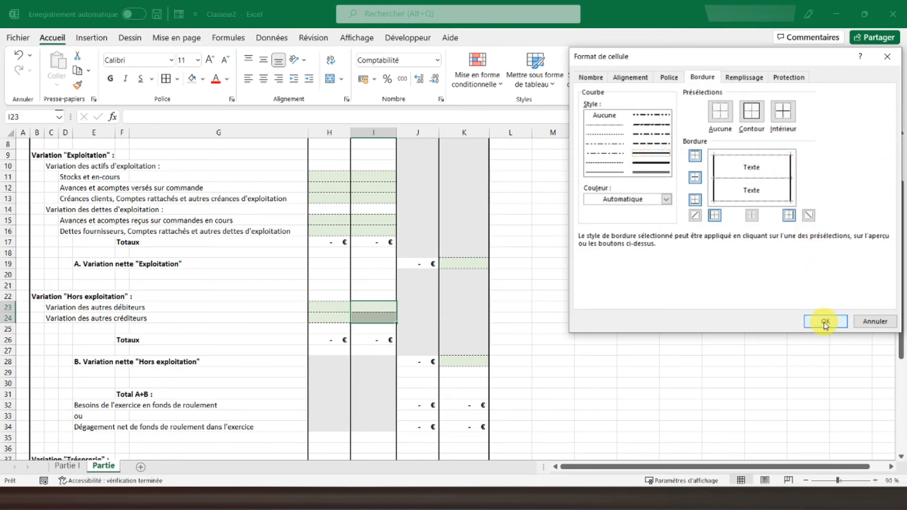
{"action": "left_click", "coordinate": [419, 350]}
Fill H38:I39, the Besoins and Dégagement cells of the two Trésorerie rows, with light green
{"action": "scroll", "coordinate": [397, 373], "scroll_direction": "down", "scroll_amount": 4}
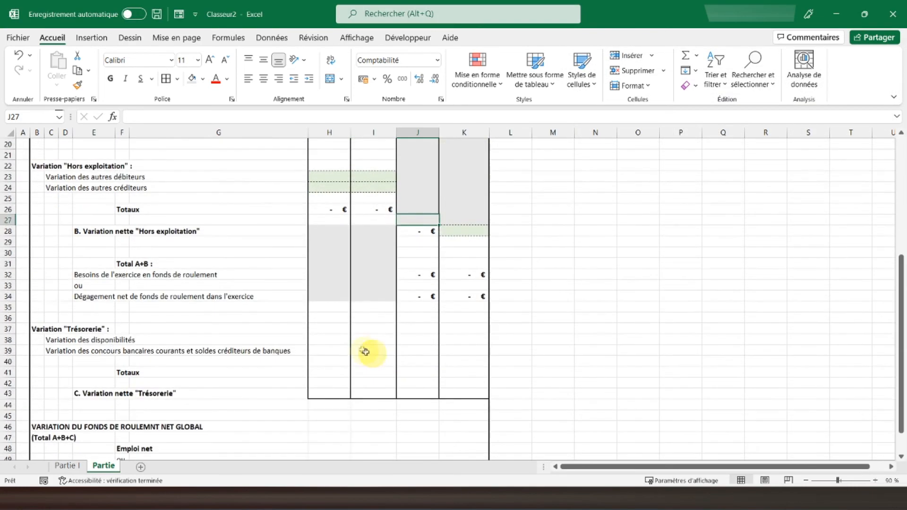
{"action": "left_click_drag", "start_coordinate": [314, 340], "coordinate": [368, 351]}
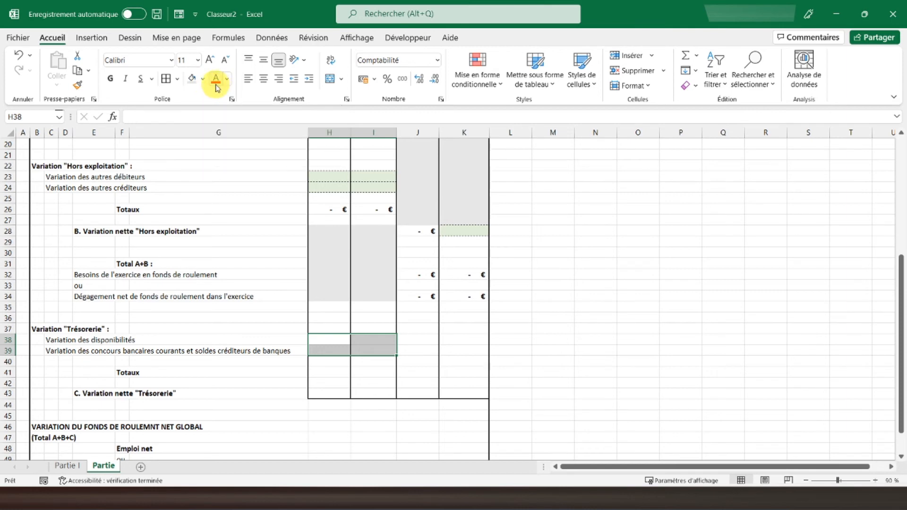
{"action": "left_click", "coordinate": [203, 79]}
{"action": "left_click", "coordinate": [273, 125]}
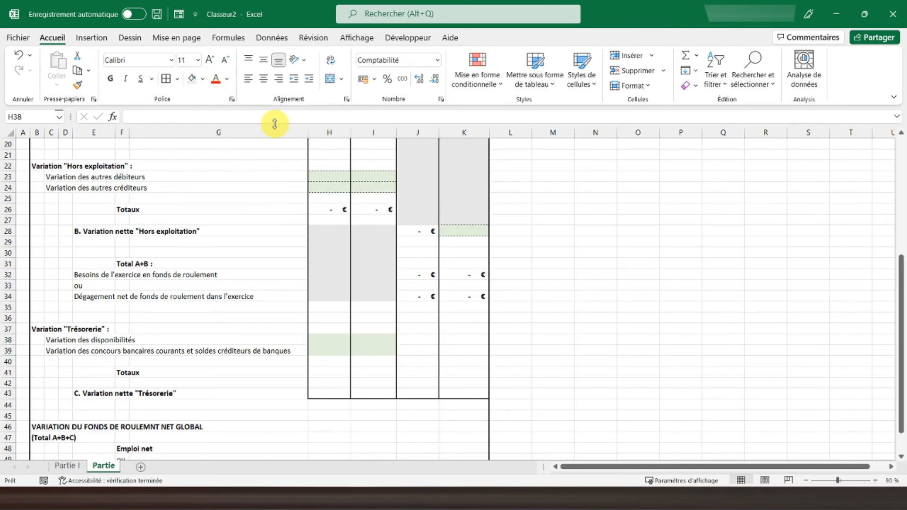
Add dotted horizontal borders above, between and below the rows of H38:I39
{"action": "left_click", "coordinate": [182, 86]}
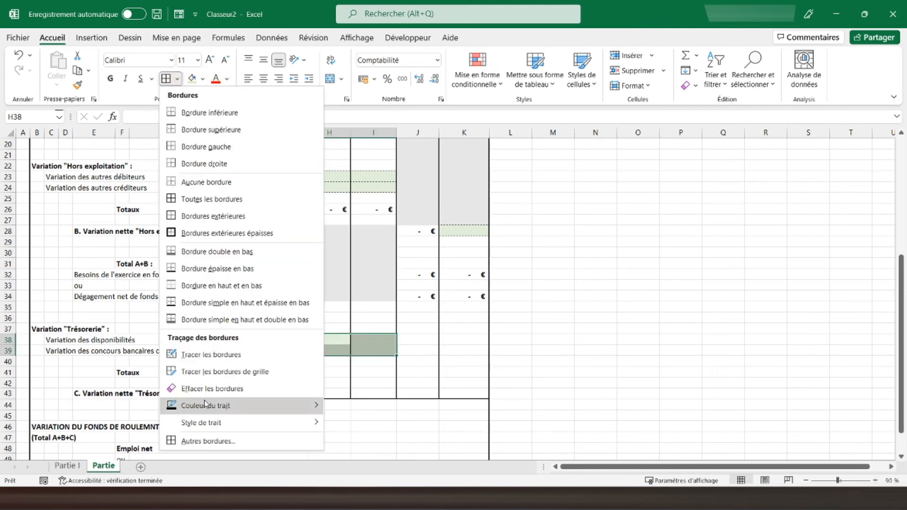
{"action": "left_click", "coordinate": [202, 436]}
{"action": "left_click", "coordinate": [605, 124]}
{"action": "left_click", "coordinate": [732, 160]}
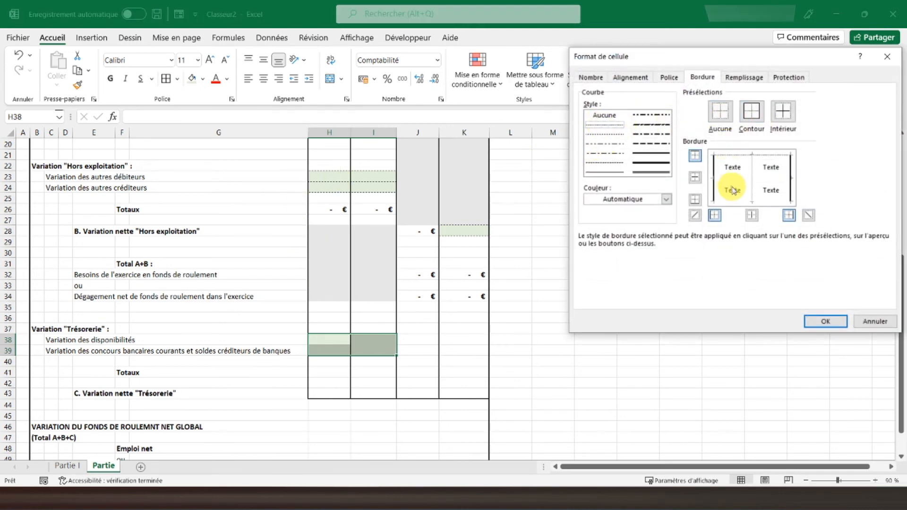
{"action": "left_click", "coordinate": [733, 180]}
{"action": "left_click", "coordinate": [734, 202]}
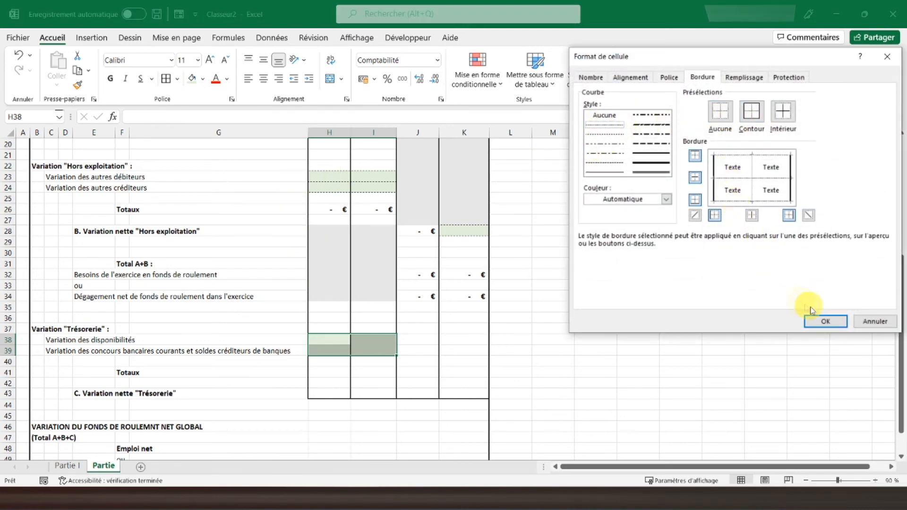
{"action": "left_click", "coordinate": [824, 322]}
{"action": "left_click", "coordinate": [424, 362]}
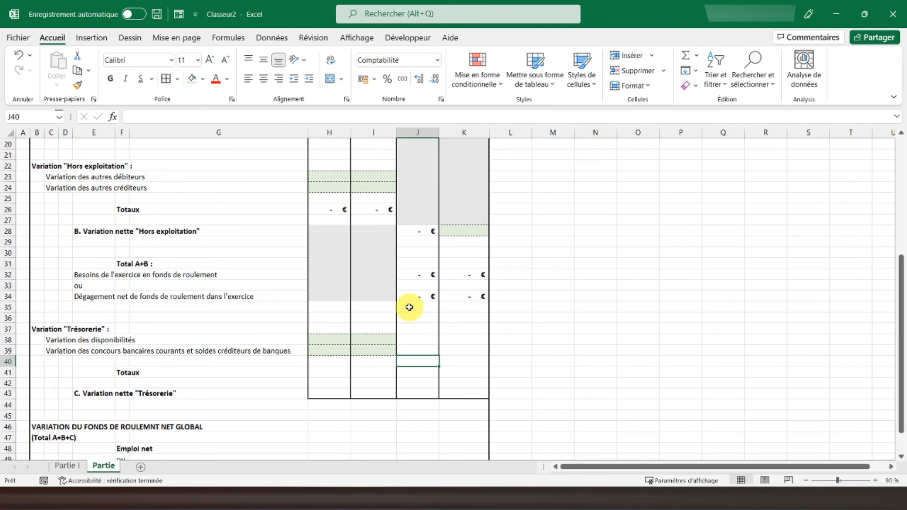
Shade the Solde cells J35:K39 with a darker grey fill
{"action": "left_click_drag", "start_coordinate": [412, 308], "coordinate": [461, 344]}
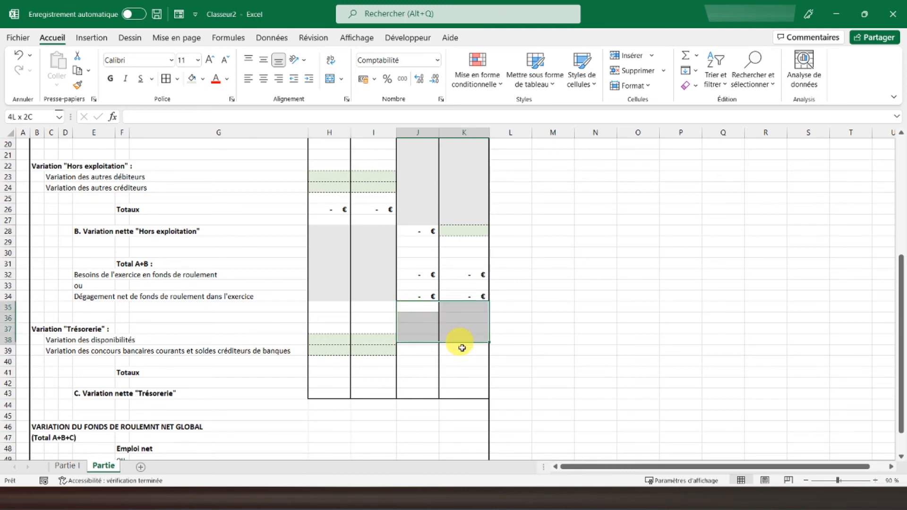
{"action": "left_click", "coordinate": [203, 80]}
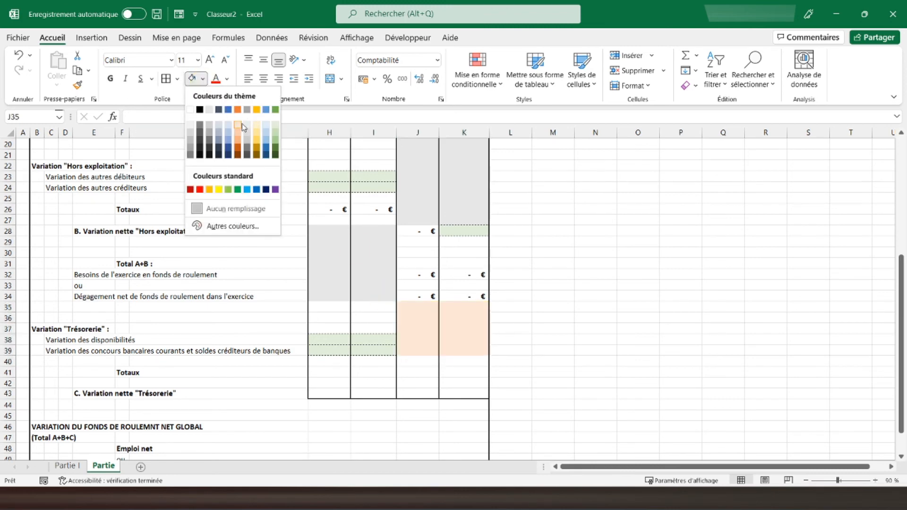
{"action": "left_click", "coordinate": [190, 138]}
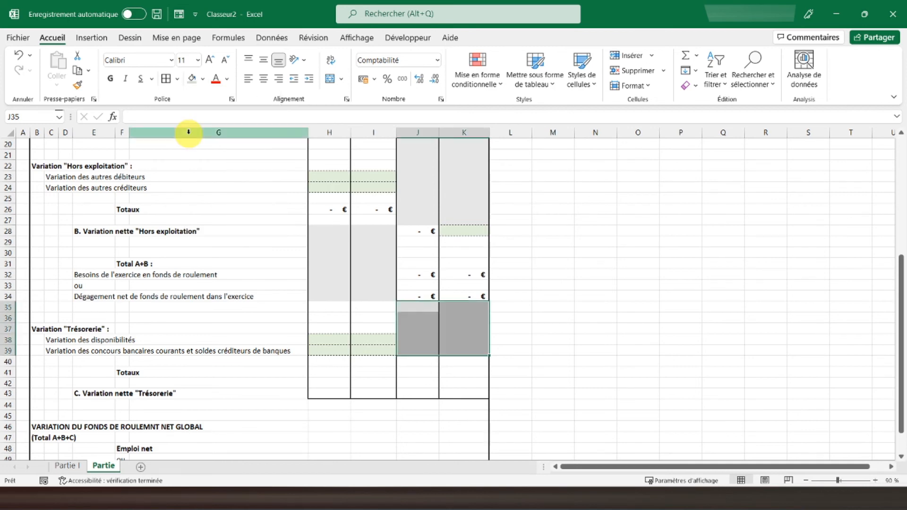
{"action": "key", "text": "Up"}
{"action": "key", "text": "Left"}
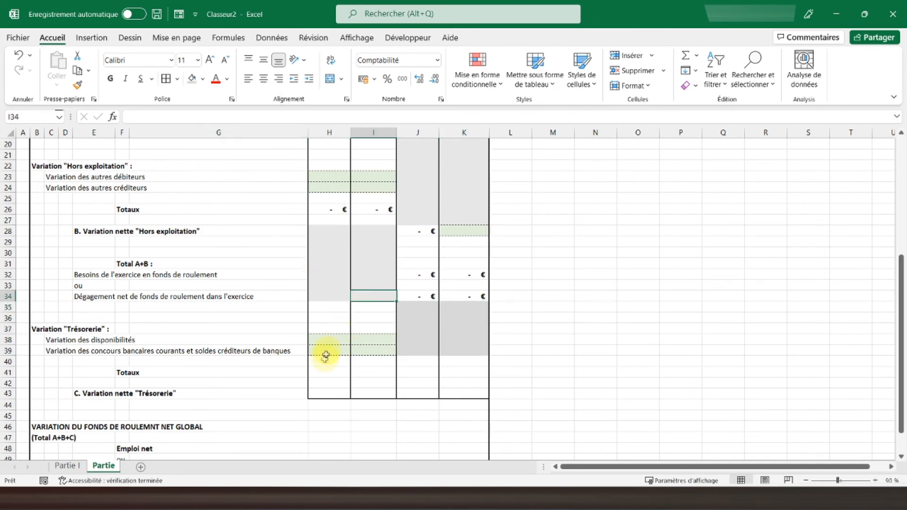
Refill J35:K39 with the same light grey as the shaded Besoins and Dégagement cells in the Total A+B rows
{"action": "left_click", "coordinate": [368, 270]}
{"action": "left_click", "coordinate": [202, 83]}
{"action": "left_click", "coordinate": [202, 83]}
{"action": "left_click_drag", "start_coordinate": [408, 305], "coordinate": [465, 352]}
{"action": "left_click", "coordinate": [202, 78]}
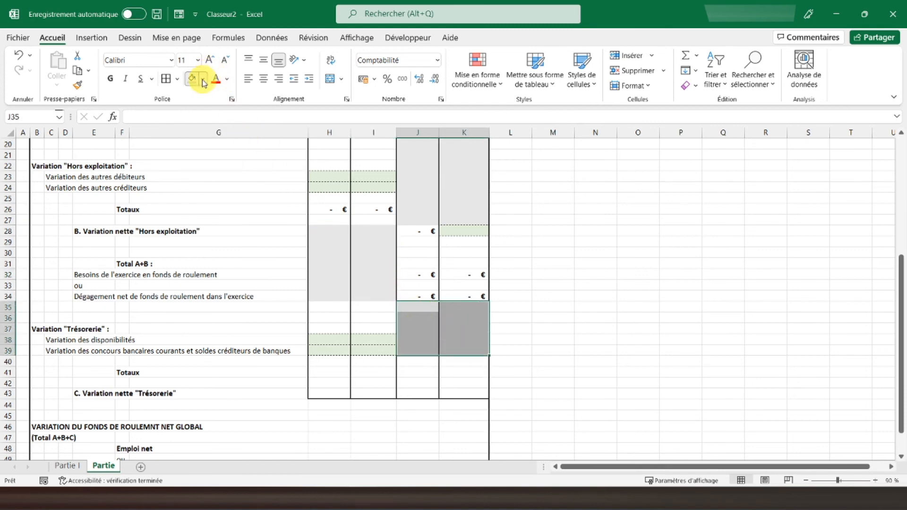
{"action": "left_click", "coordinate": [190, 133]}
{"action": "left_click", "coordinate": [370, 338]}
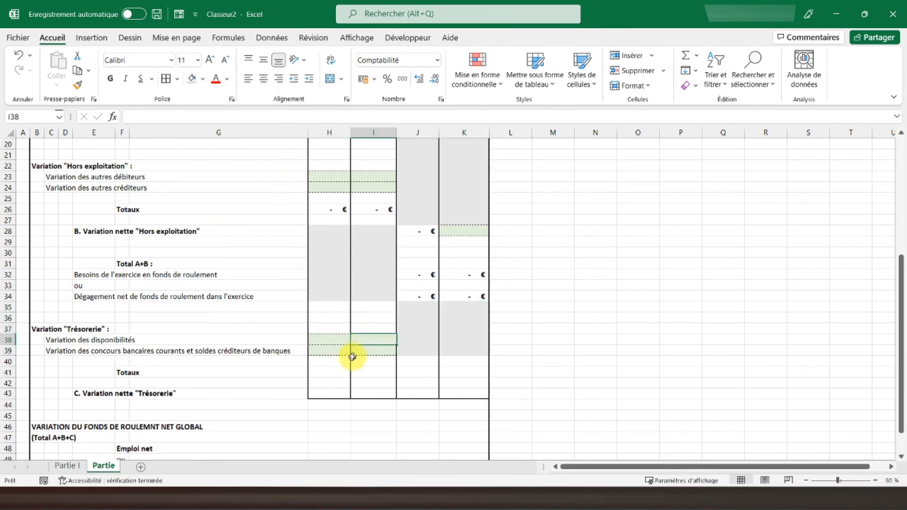
{"action": "left_click", "coordinate": [331, 379]}
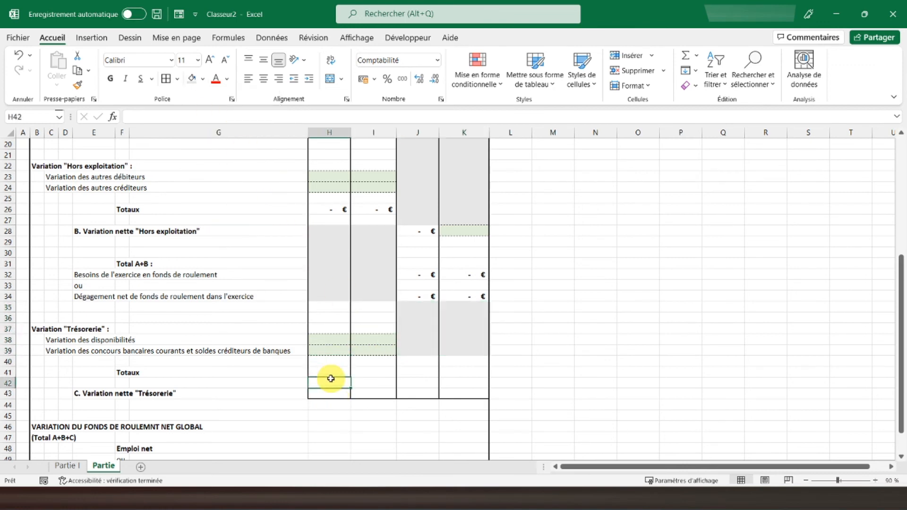
Enter the formula =H38+H39 in H41, the Besoins cell of the Trésorerie Totaux row
{"action": "left_click", "coordinate": [336, 373]}
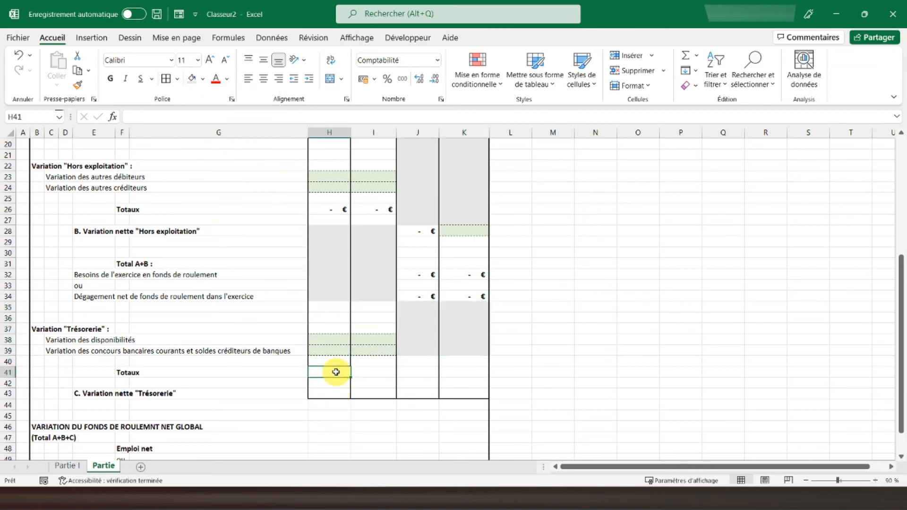
{"action": "type", "text": "="}
{"action": "left_click", "coordinate": [329, 338]}
{"action": "type", "text": "+"}
{"action": "left_click", "coordinate": [329, 351]}
{"action": "key", "text": "Return"}
Copy the formula of H41 into I41, pasting only the formula, and make both Trésorerie totals bold
{"action": "left_click", "coordinate": [336, 371]}
{"action": "right_click", "coordinate": [336, 371]}
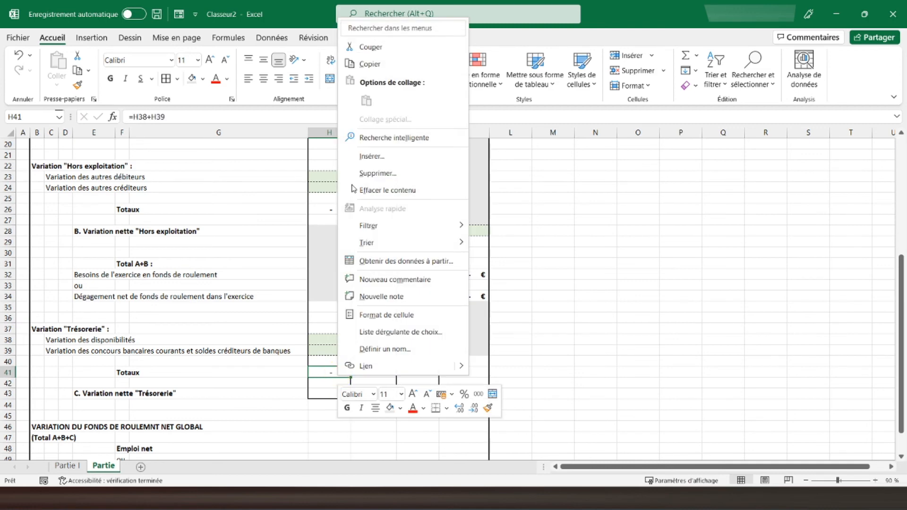
{"action": "left_click", "coordinate": [366, 64]}
{"action": "left_click", "coordinate": [362, 373]}
{"action": "right_click", "coordinate": [361, 374]}
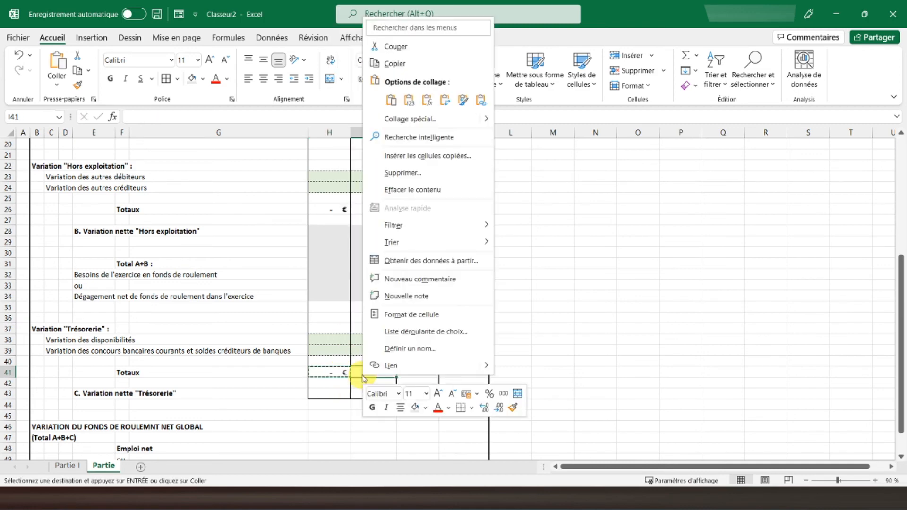
{"action": "left_click", "coordinate": [427, 101]}
{"action": "left_click_drag", "start_coordinate": [334, 370], "coordinate": [380, 370]}
{"action": "left_click", "coordinate": [110, 78]}
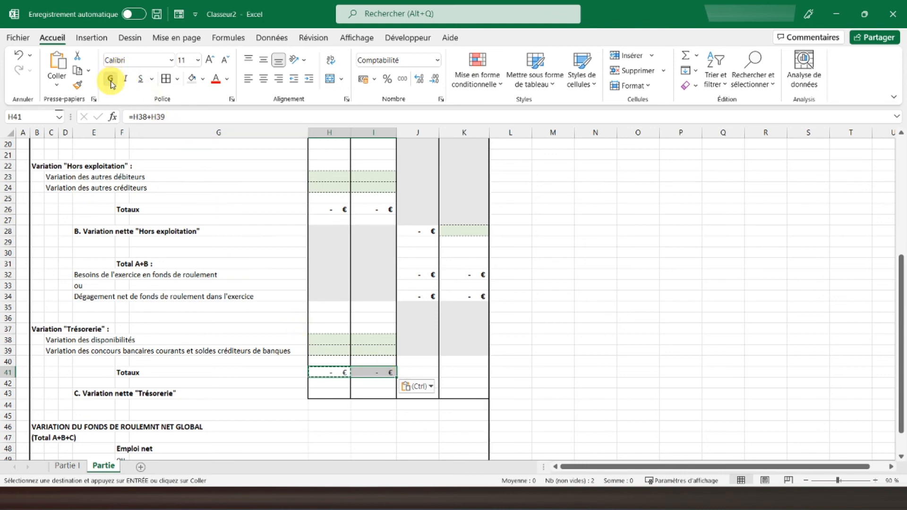
Shade H43:I43 and J40:K42 in the Trésorerie section with the same light grey fill
{"action": "left_click", "coordinate": [415, 370]}
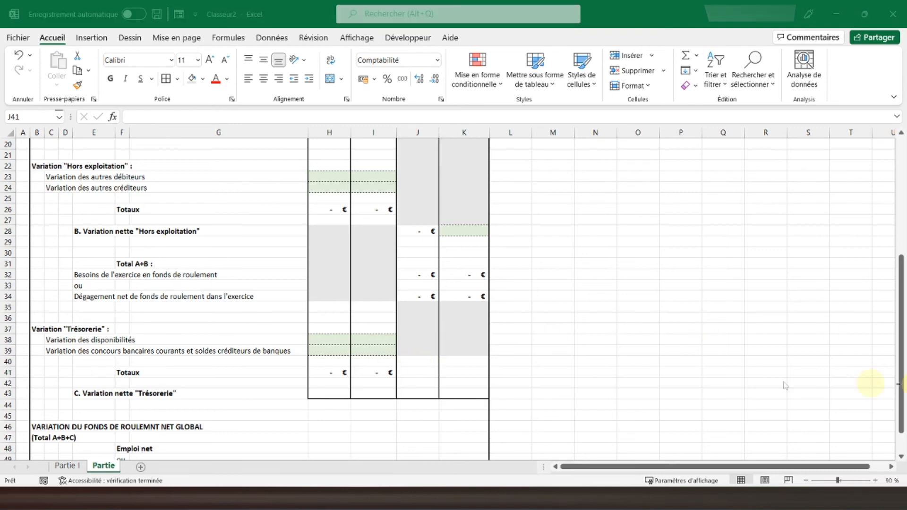
{"action": "left_click", "coordinate": [425, 392]}
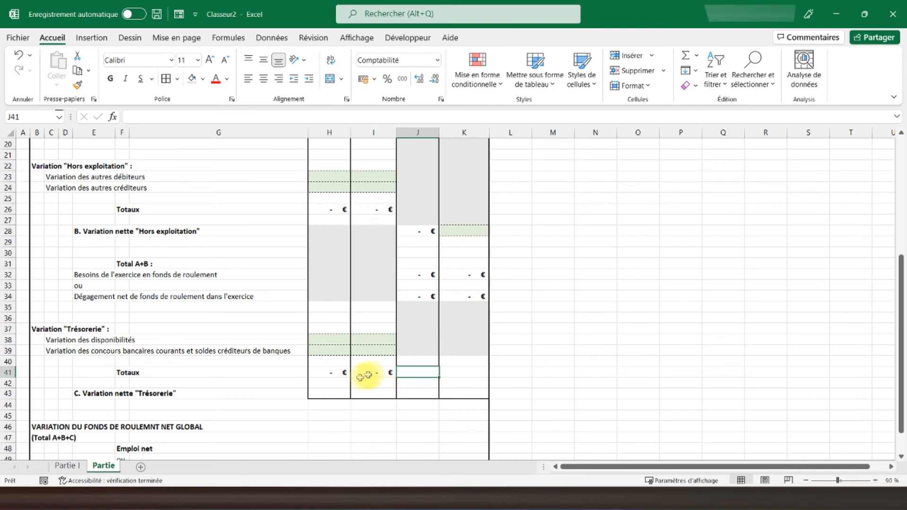
{"action": "left_click", "coordinate": [399, 393]}
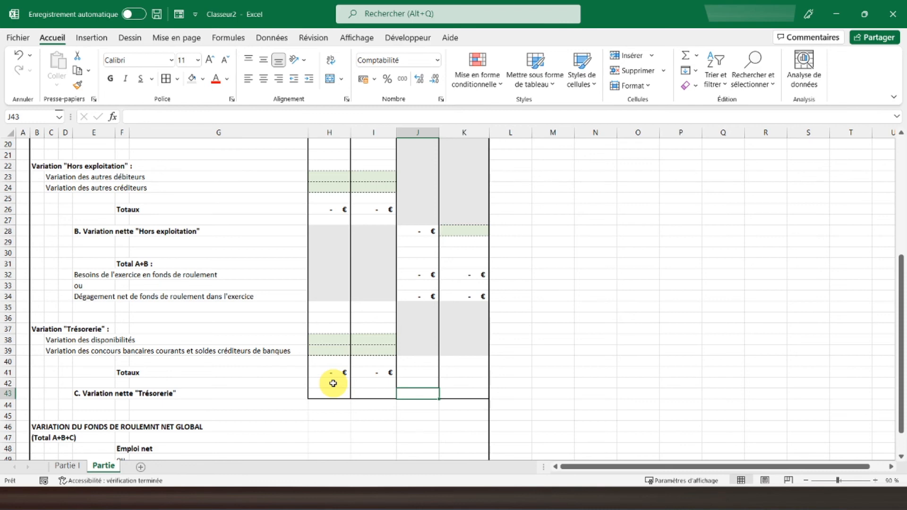
{"action": "left_click", "coordinate": [436, 363]}
{"action": "left_click_drag", "start_coordinate": [438, 367], "coordinate": [468, 373]}
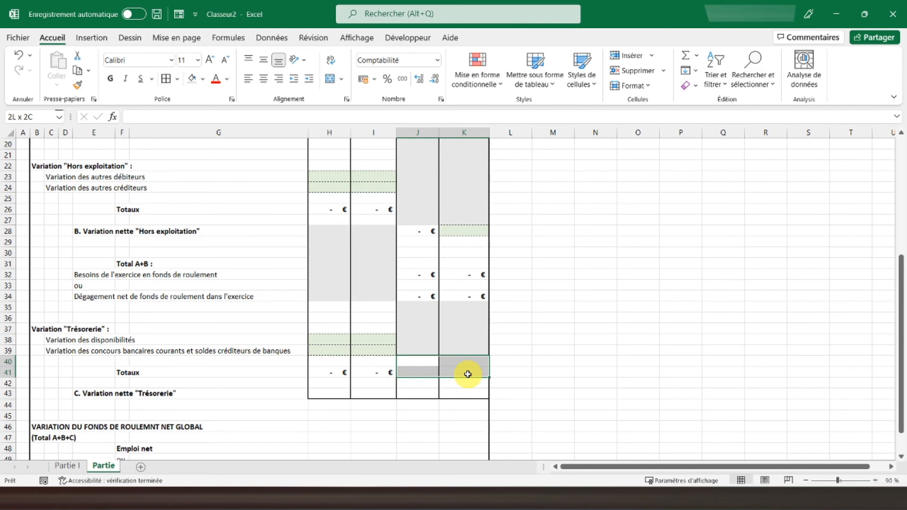
{"action": "left_click_drag", "start_coordinate": [468, 374], "coordinate": [468, 382]}
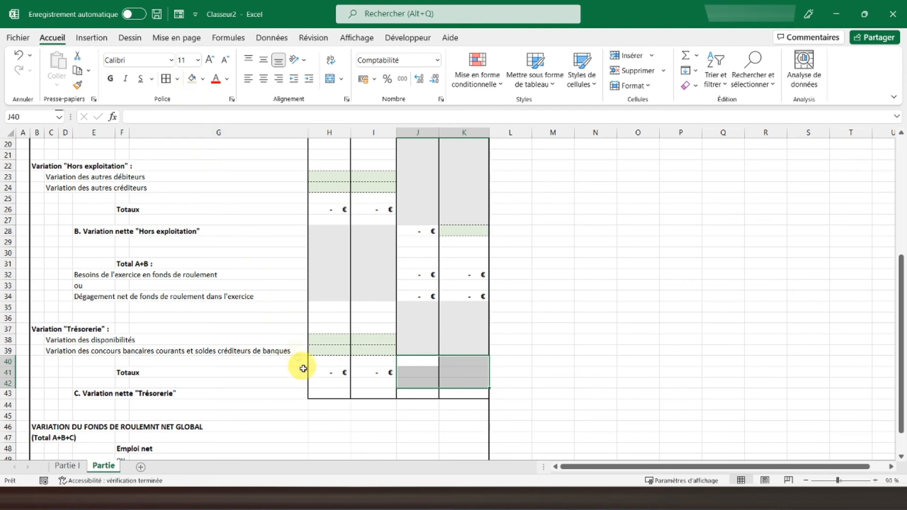
{"action": "left_click_drag", "start_coordinate": [318, 392], "coordinate": [361, 392]}
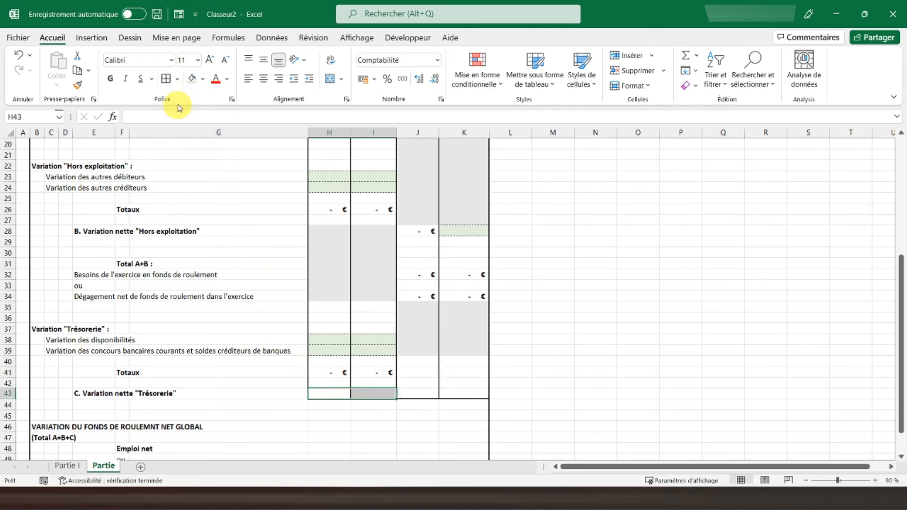
{"action": "left_click_drag", "start_coordinate": [416, 362], "coordinate": [461, 382]}
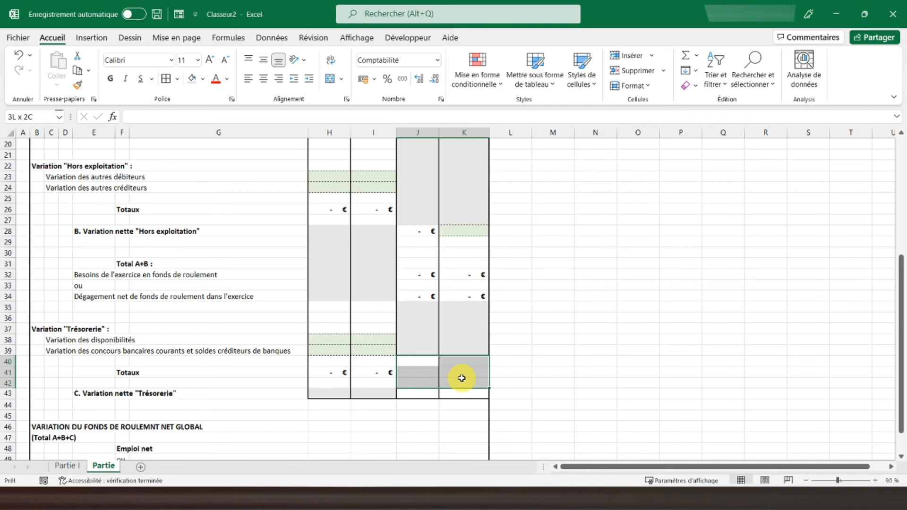
{"action": "left_click", "coordinate": [188, 85]}
Enter the formula =I41-H41 in J43, on the C. Variation nette "Trésorerie" row
{"action": "left_click", "coordinate": [409, 393]}
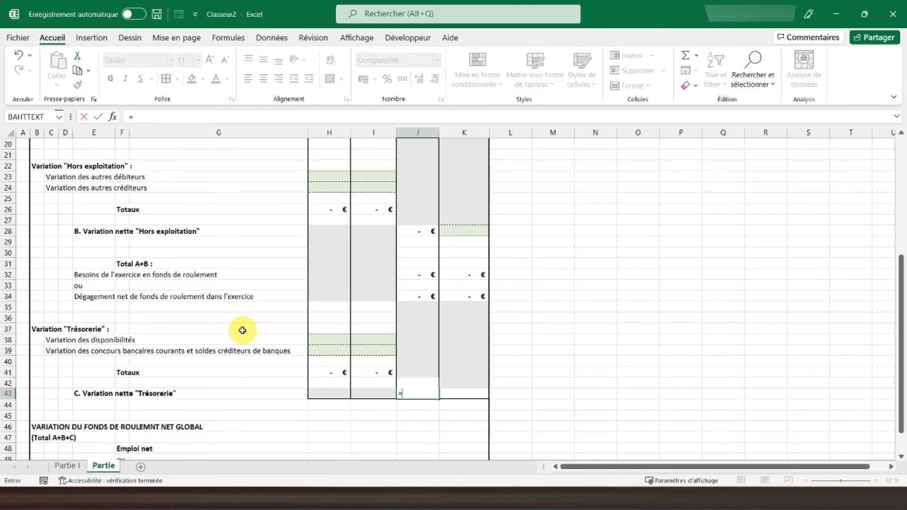
{"action": "left_click", "coordinate": [375, 372]}
{"action": "type", "text": "-"}
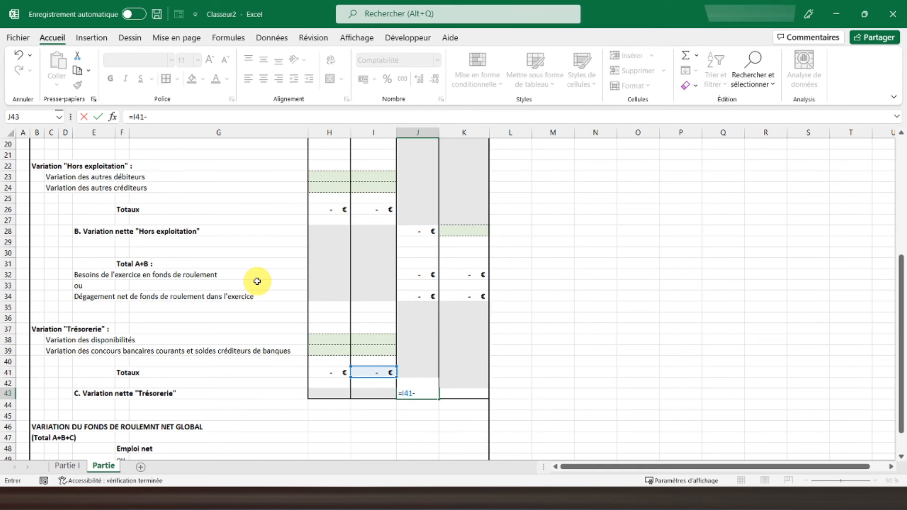
{"action": "left_click", "coordinate": [332, 372]}
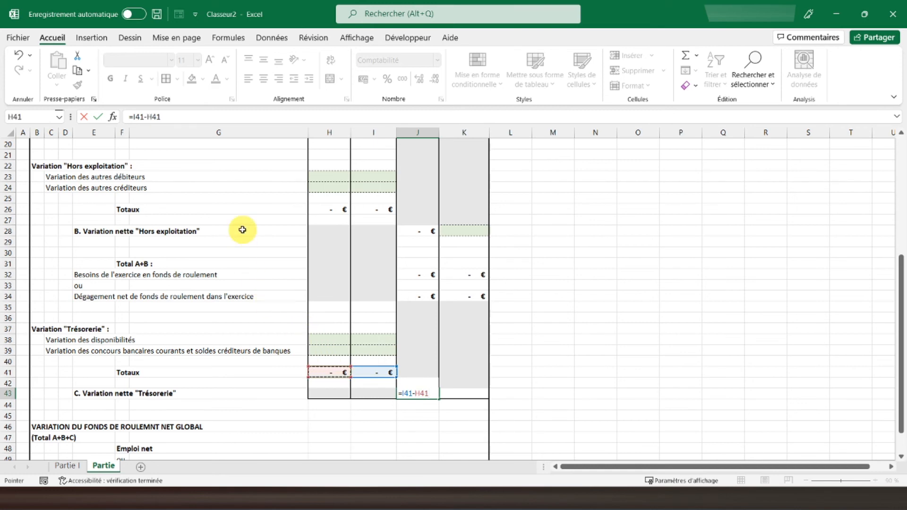
{"action": "key", "text": "Return"}
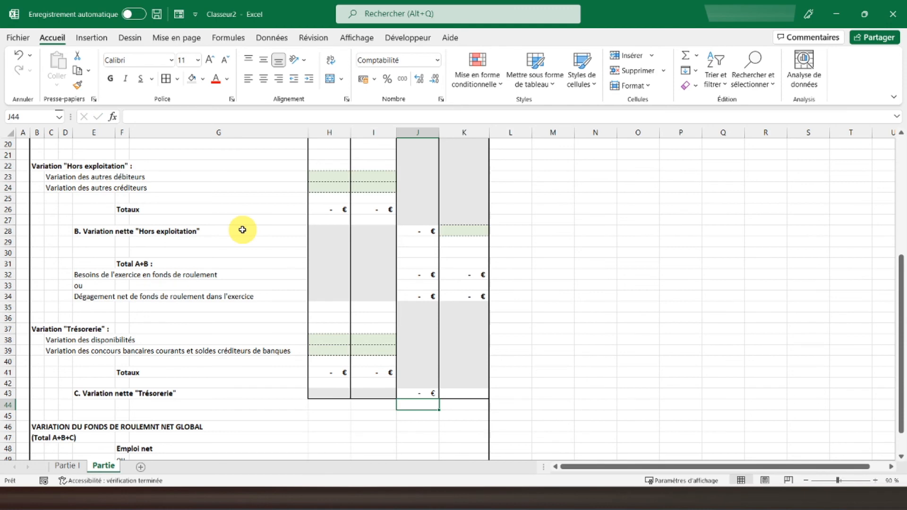
Fill K43, beside the net Trésorerie variation, with light green
{"action": "left_click", "coordinate": [463, 394]}
{"action": "left_click", "coordinate": [202, 79]}
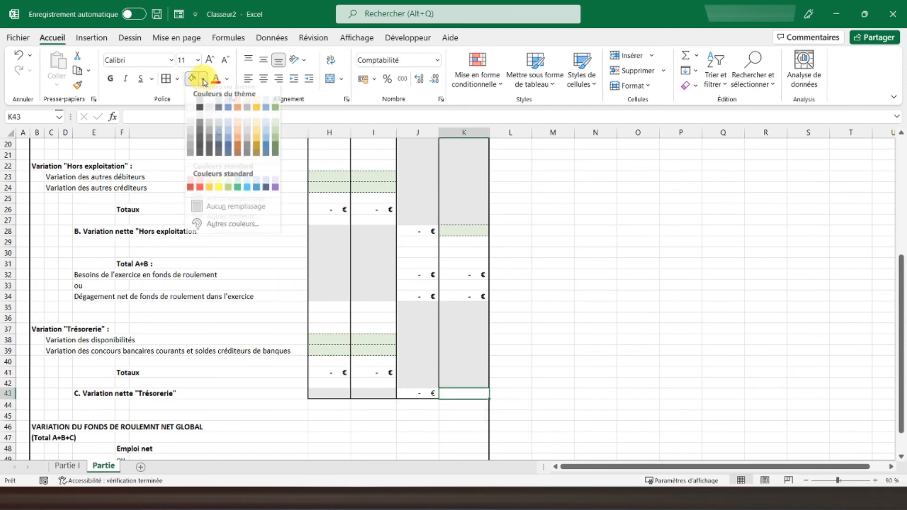
{"action": "left_click", "coordinate": [276, 137]}
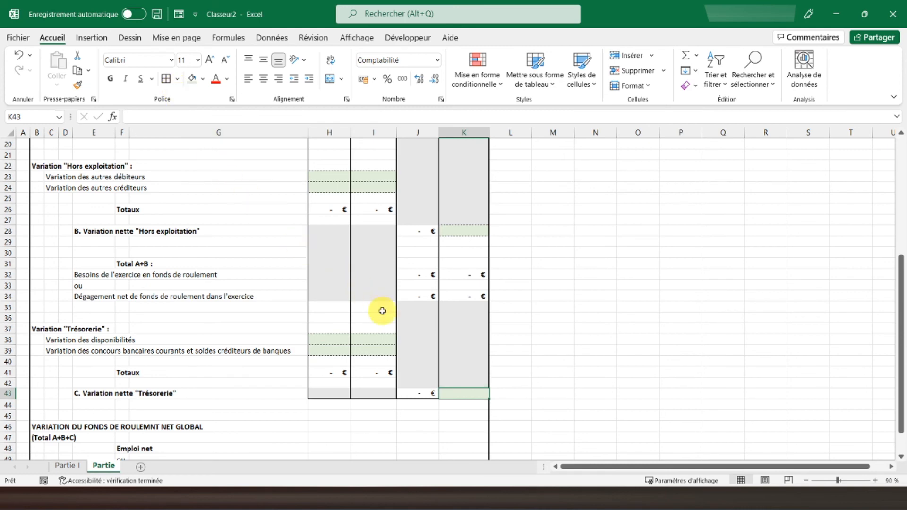
Add a dotted border along the top edge of K43
{"action": "left_click", "coordinate": [177, 78]}
{"action": "left_click", "coordinate": [210, 440]}
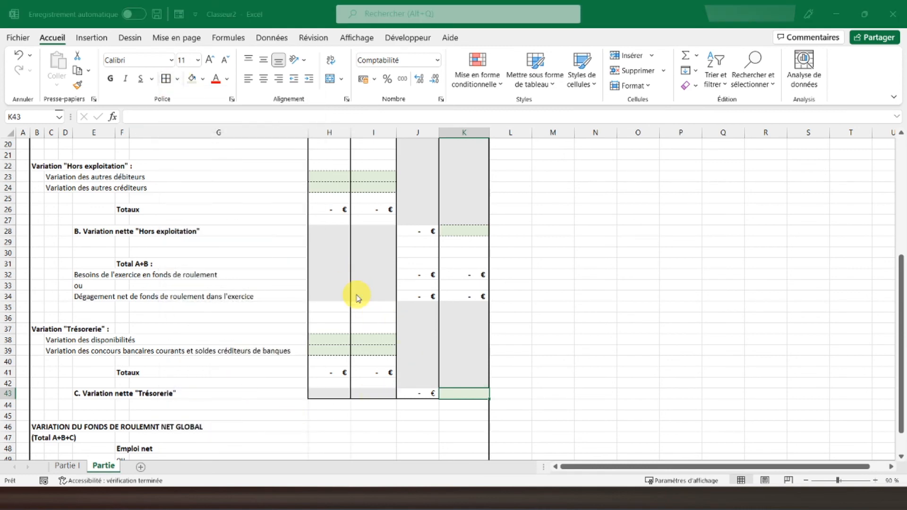
{"action": "left_click", "coordinate": [609, 127]}
{"action": "left_click", "coordinate": [730, 153]}
{"action": "left_click", "coordinate": [826, 322]}
{"action": "left_click", "coordinate": [364, 340]}
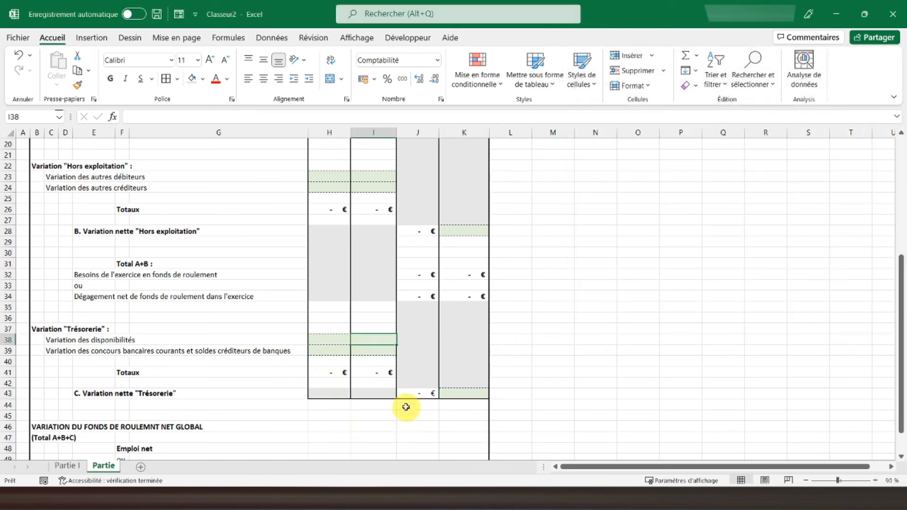
{"action": "scroll", "coordinate": [345, 370], "scroll_direction": "down", "scroll_amount": 2}
{"action": "left_click", "coordinate": [459, 329]}
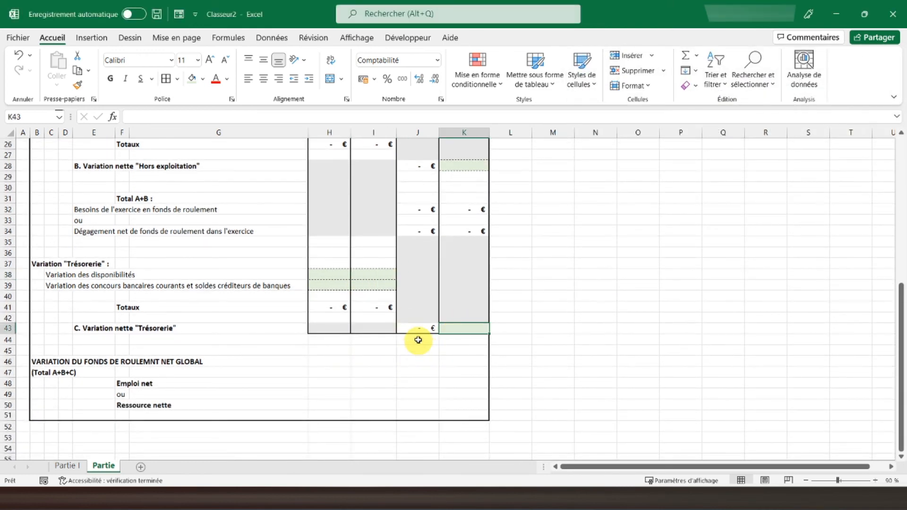
Begin a SI formula in J48 on the Emploi net row, testing J32+J34+J43>=0 and returning 0 when true
{"action": "left_click", "coordinate": [335, 362]}
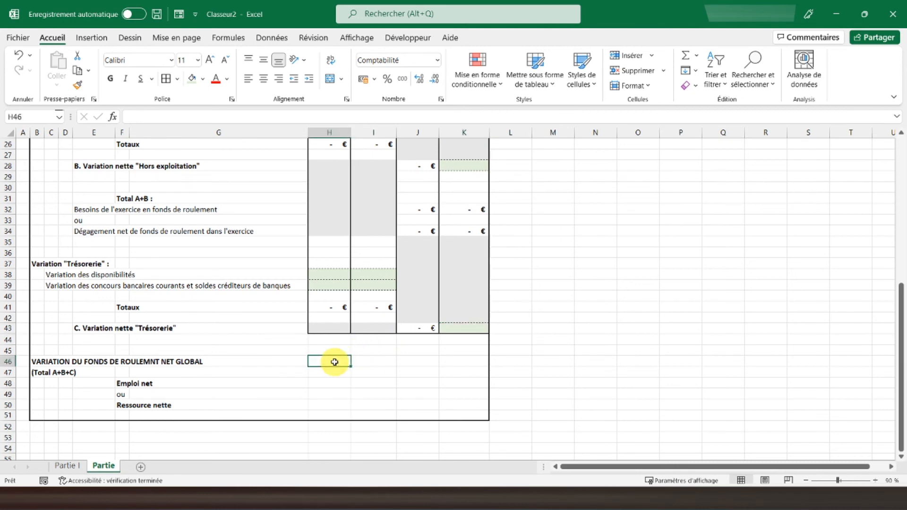
{"action": "key", "text": "Down"}
{"action": "key", "text": "Down"}
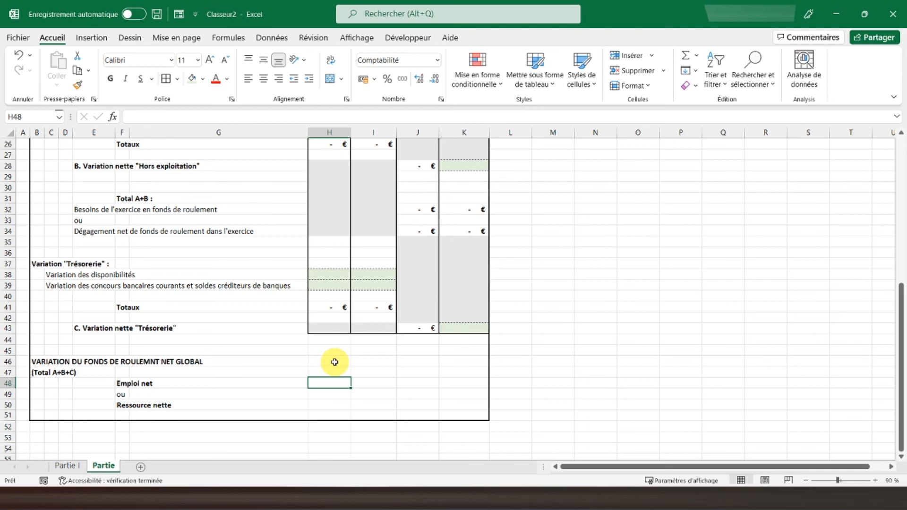
{"action": "key", "text": "Right"}
{"action": "key", "text": "Right"}
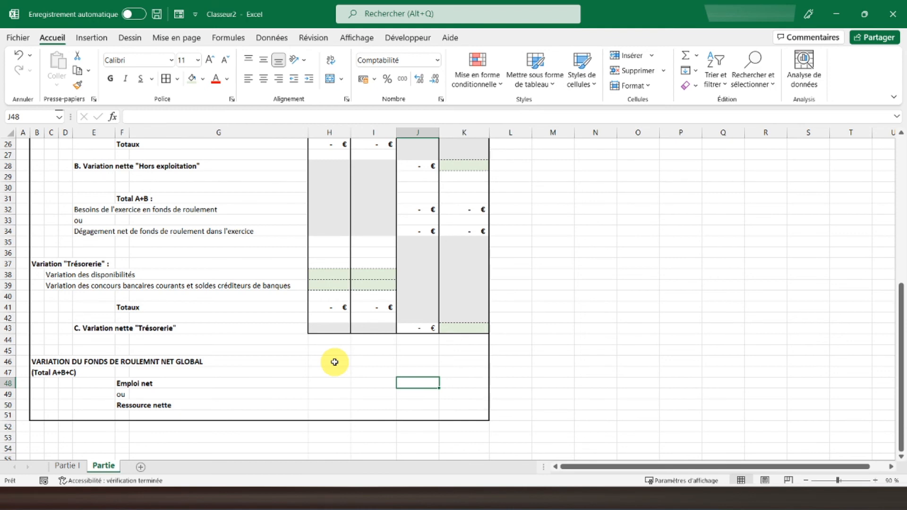
{"action": "type", "text": "=si"}
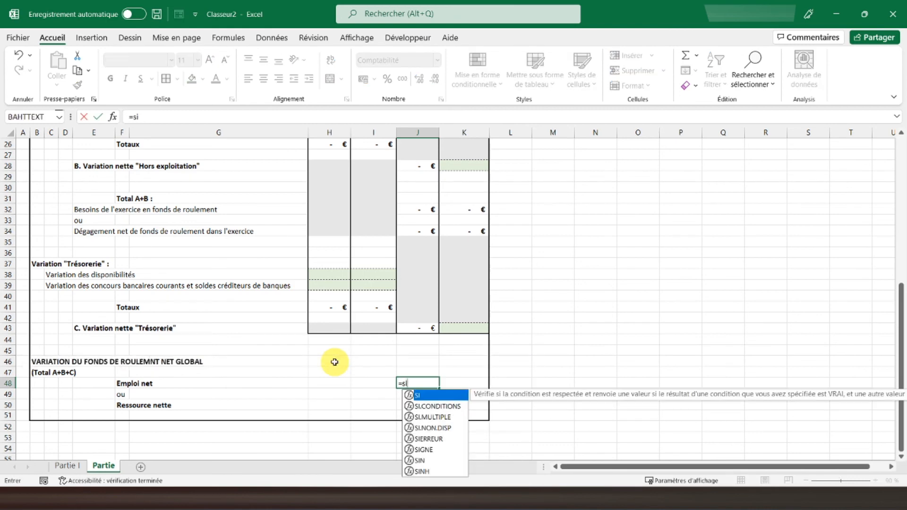
{"action": "type", "text": "("}
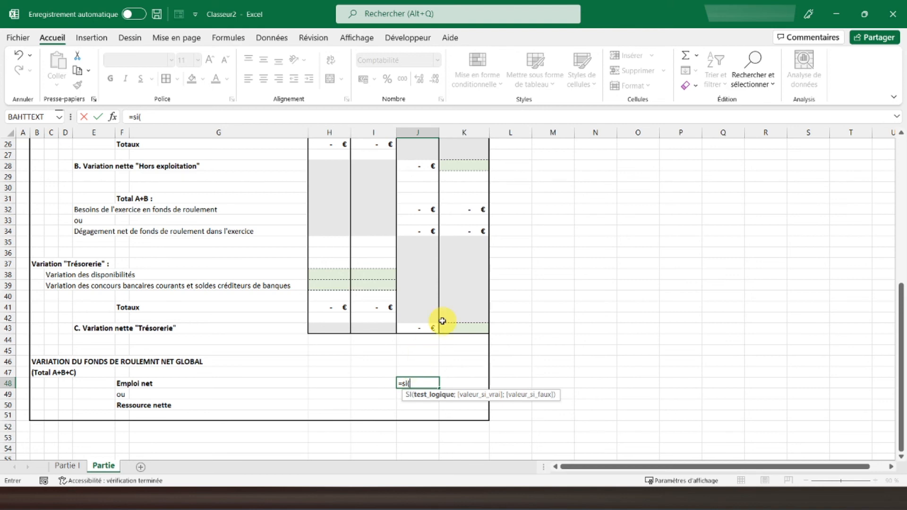
{"action": "scroll", "coordinate": [443, 320], "scroll_direction": "up", "scroll_amount": 1}
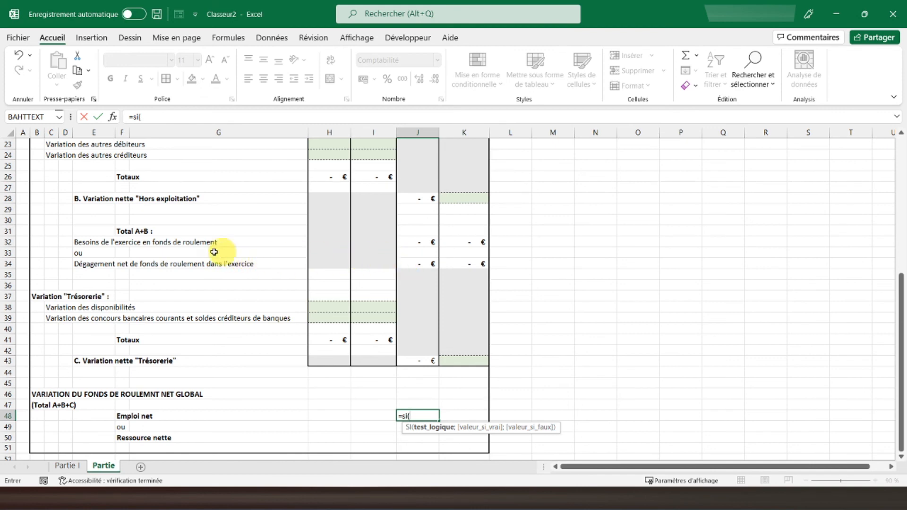
{"action": "left_click", "coordinate": [421, 240]}
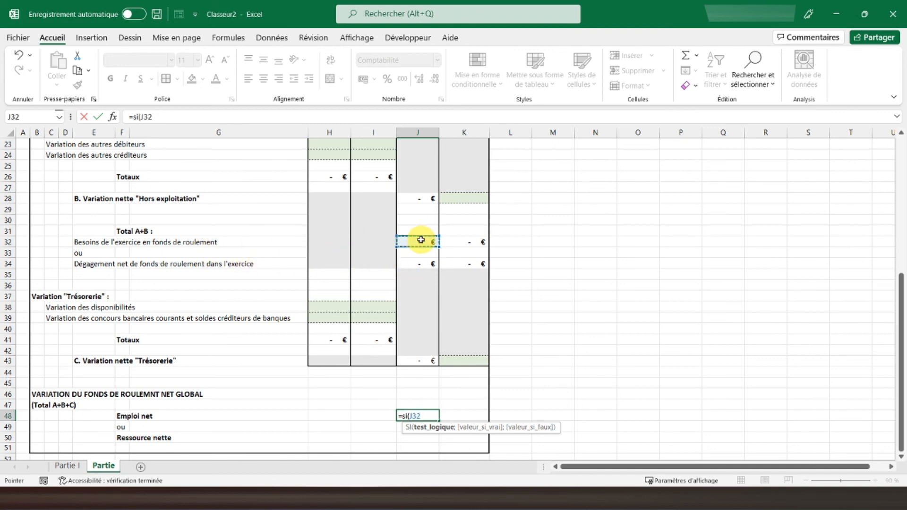
{"action": "type", "text": "+"}
{"action": "left_click", "coordinate": [413, 263]}
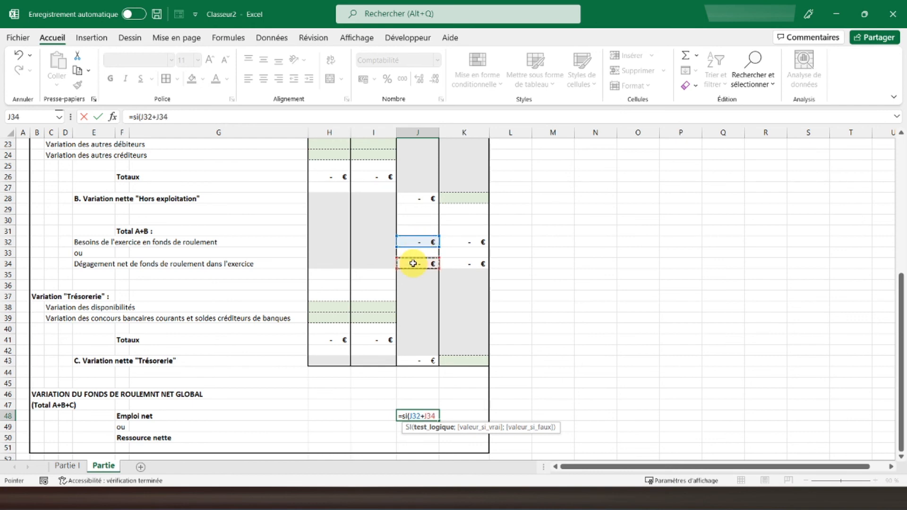
{"action": "type", "text": "+"}
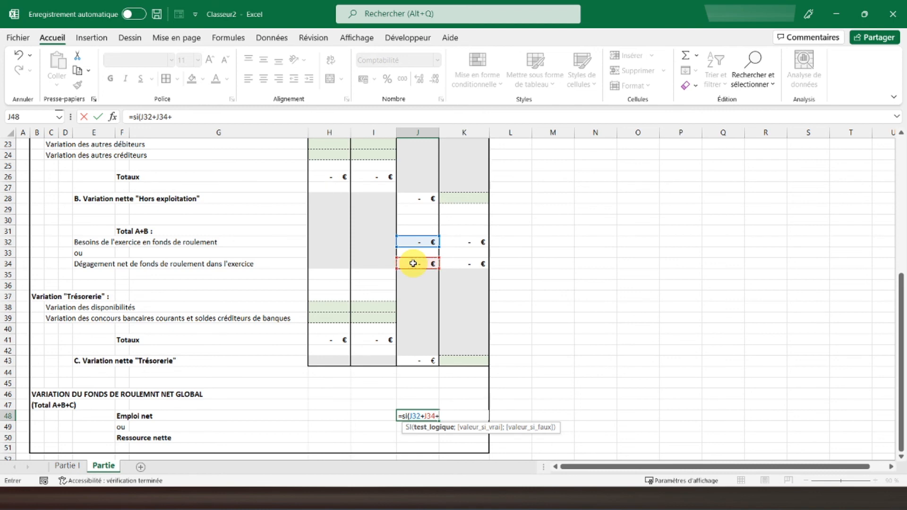
{"action": "left_click", "coordinate": [411, 361]}
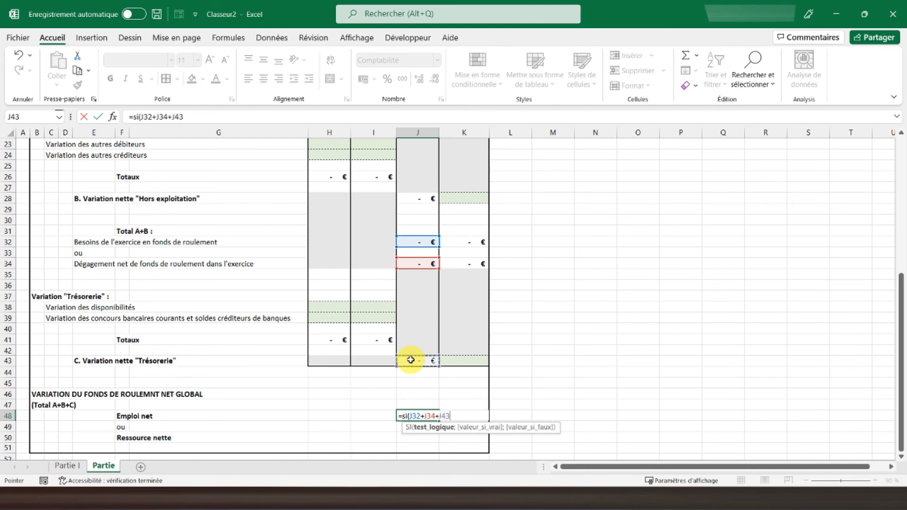
{"action": "type", "text": ">=0;0"}
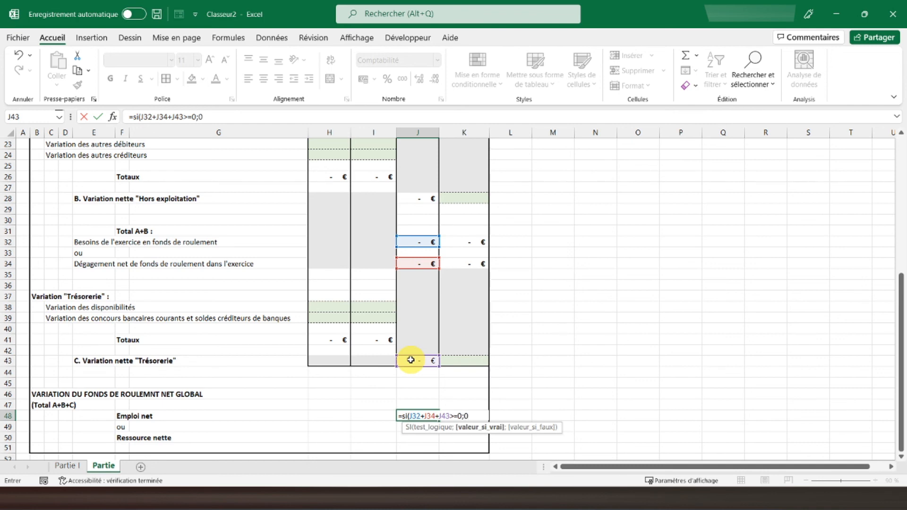
Complete the J48 SI formula with J32+J34+J43 as the value returned when the test is false
{"action": "type", "text": ";"}
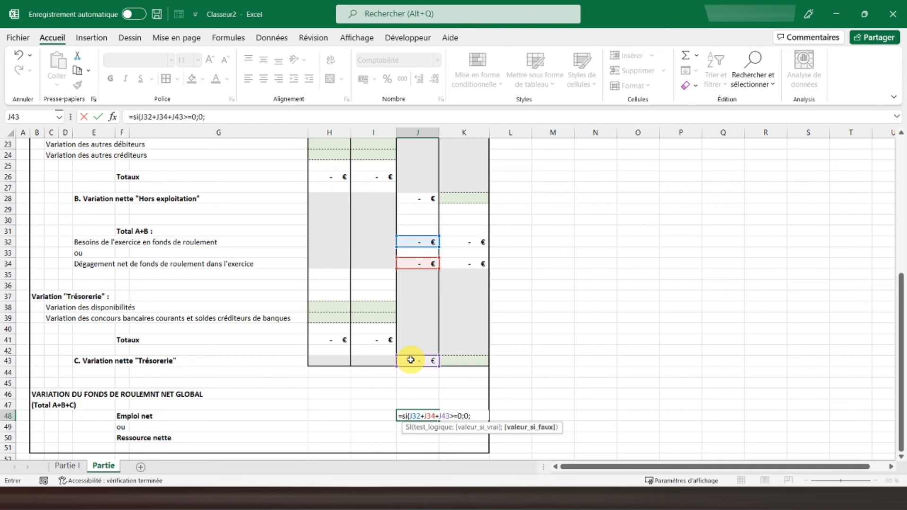
{"action": "left_click", "coordinate": [417, 243]}
{"action": "type", "text": "+"}
{"action": "left_click", "coordinate": [415, 264]}
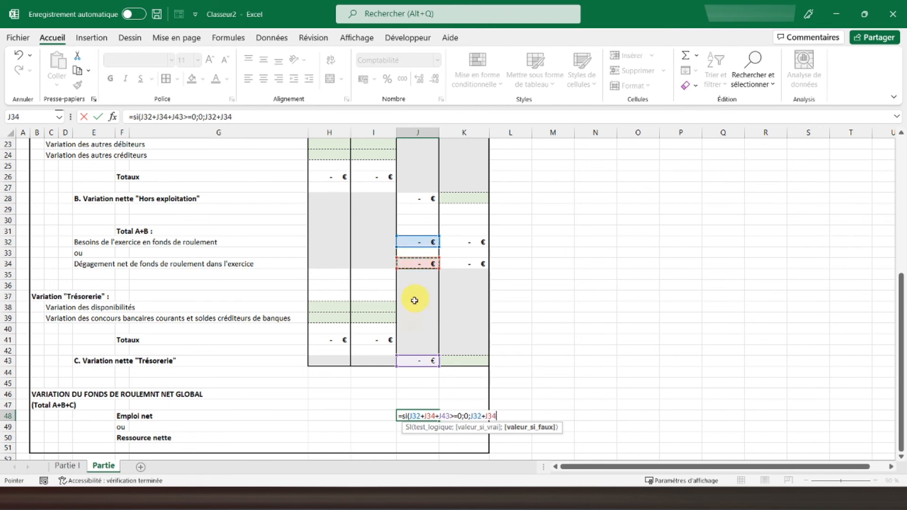
{"action": "type", "text": "+"}
{"action": "left_click", "coordinate": [409, 362]}
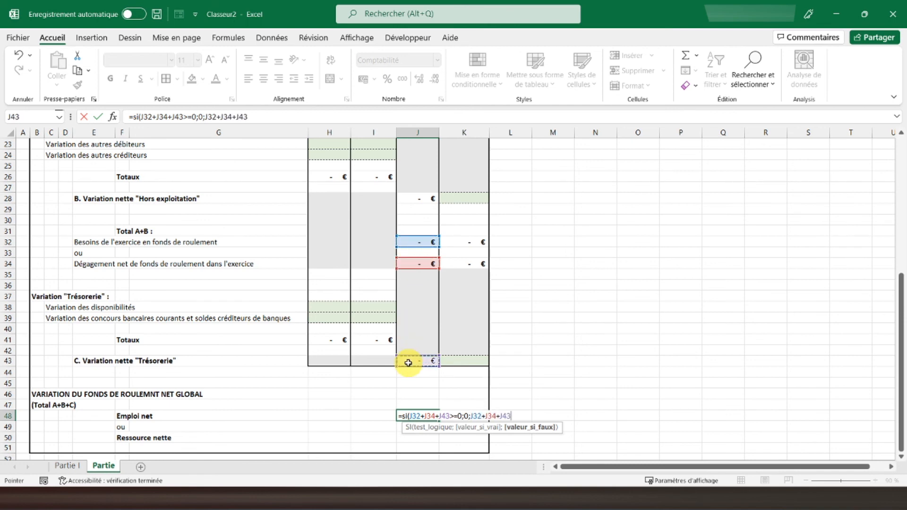
{"action": "type", "text": ")"}
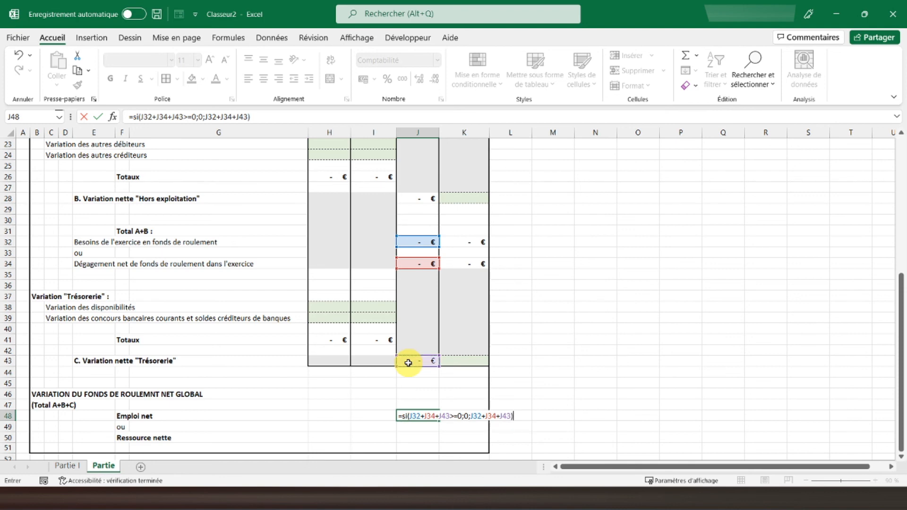
{"action": "key", "text": "Return"}
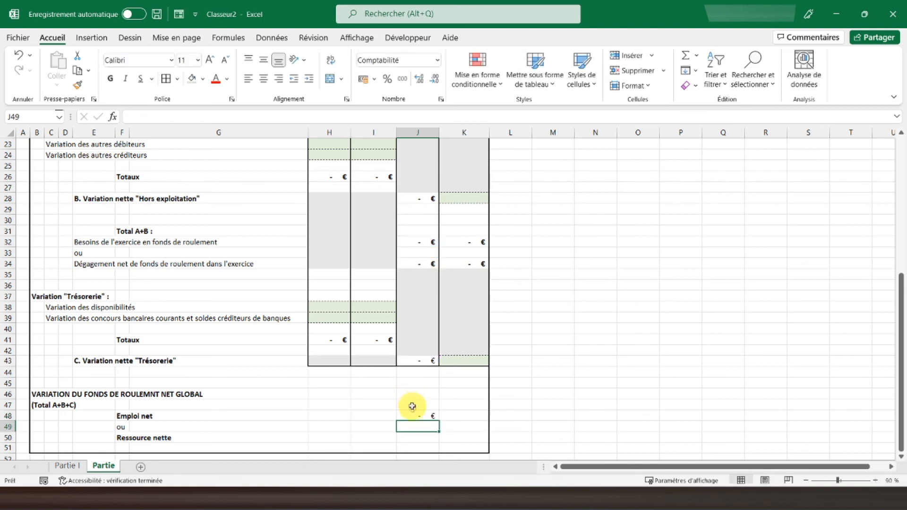
Copy only the formula of J48 into K48 and make both Emploi net cells bold
{"action": "left_click", "coordinate": [414, 416]}
{"action": "left_click", "coordinate": [109, 80]}
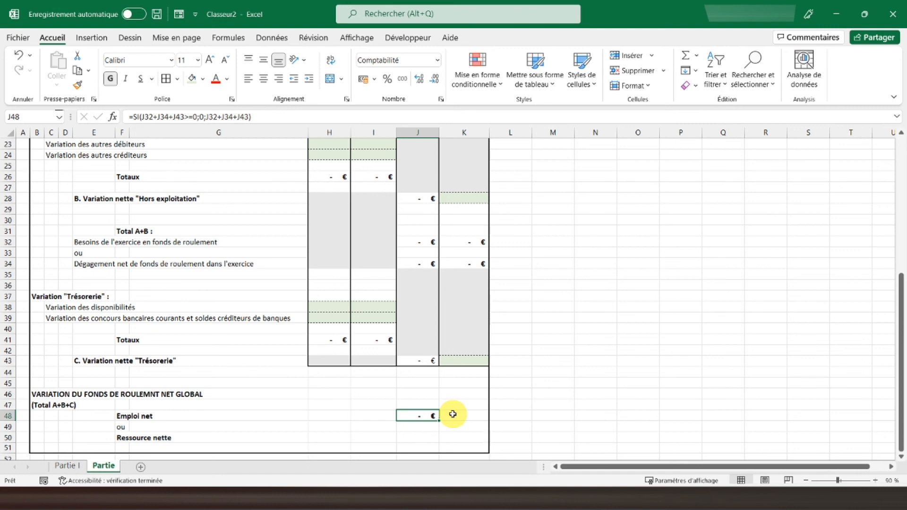
{"action": "right_click", "coordinate": [417, 415]}
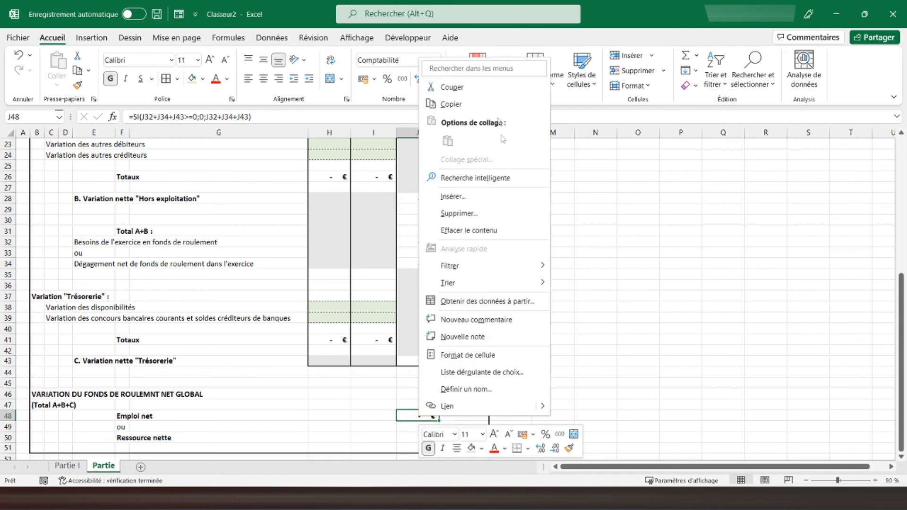
{"action": "left_click", "coordinate": [485, 104]}
{"action": "left_click", "coordinate": [449, 417]}
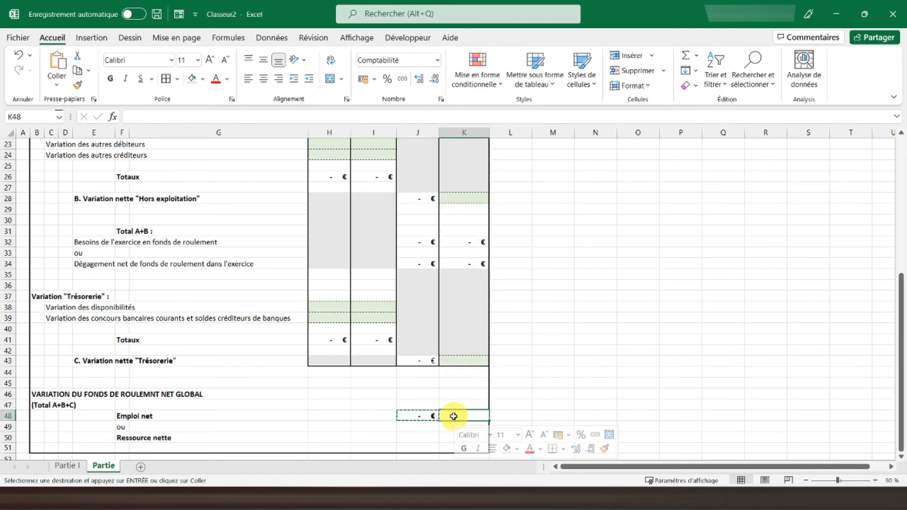
{"action": "right_click", "coordinate": [451, 416]}
{"action": "left_click", "coordinate": [519, 141]}
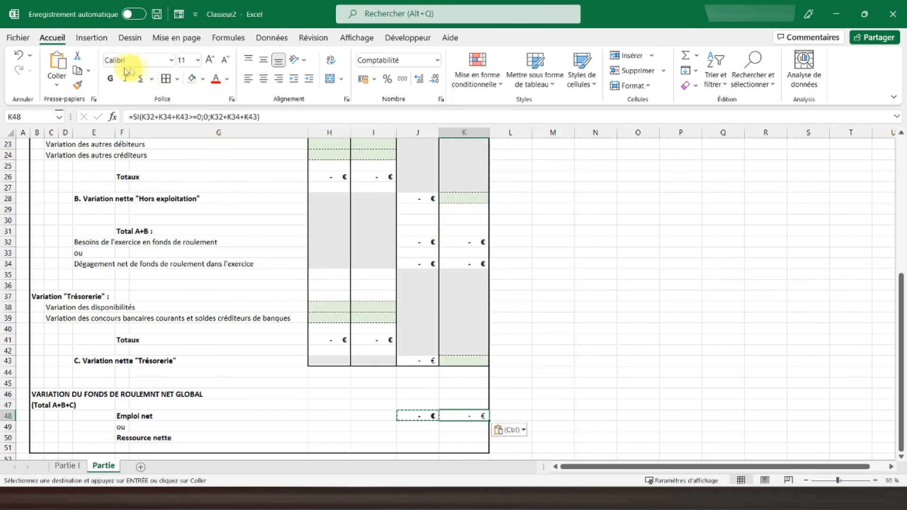
{"action": "key", "text": "Escape"}
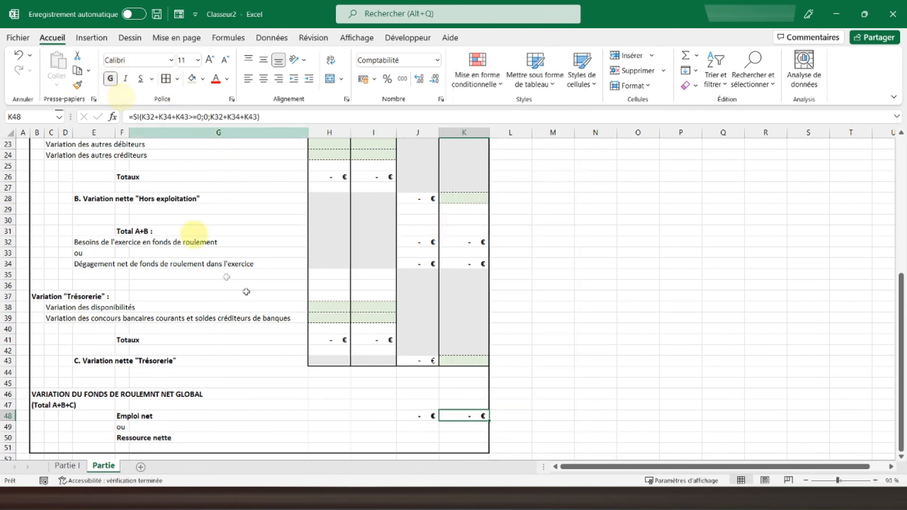
Add outside borders around J48:K48 and around J48 on its own, on the Emploi net row
{"action": "left_click", "coordinate": [412, 437]}
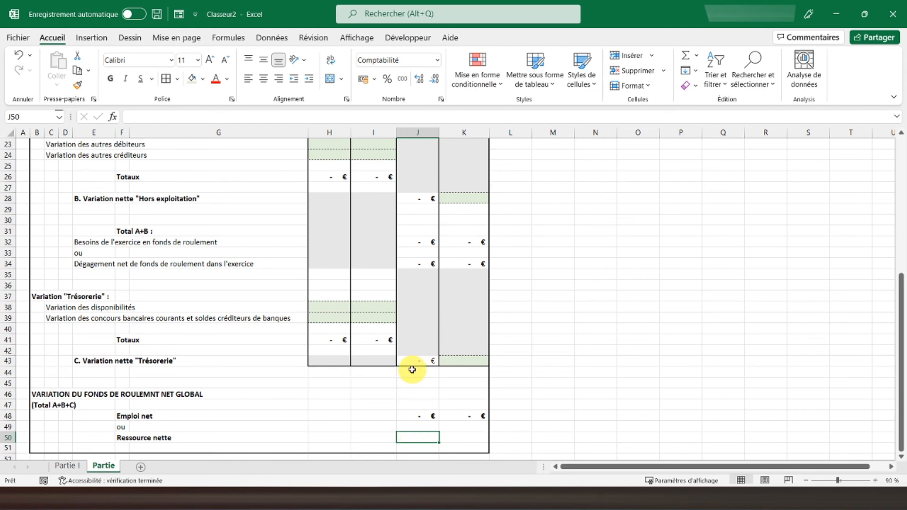
{"action": "left_click_drag", "start_coordinate": [411, 415], "coordinate": [460, 418]}
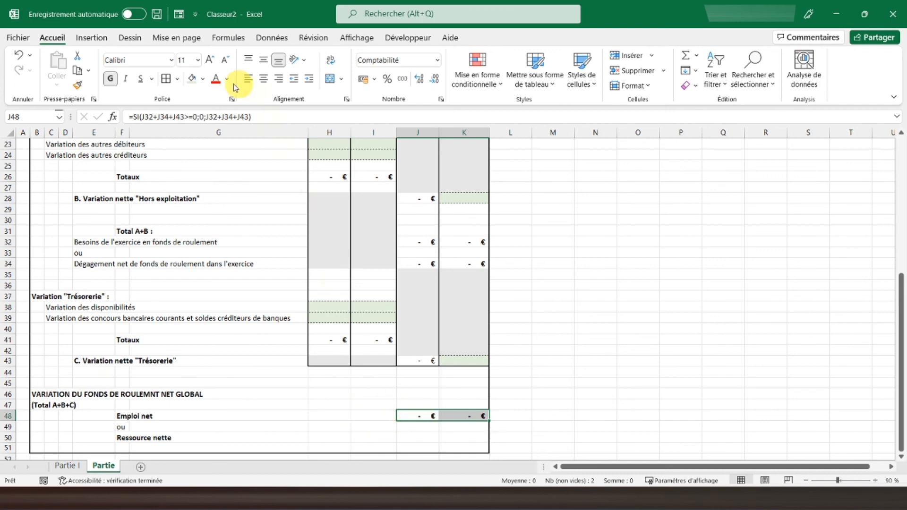
{"action": "left_click", "coordinate": [178, 80]}
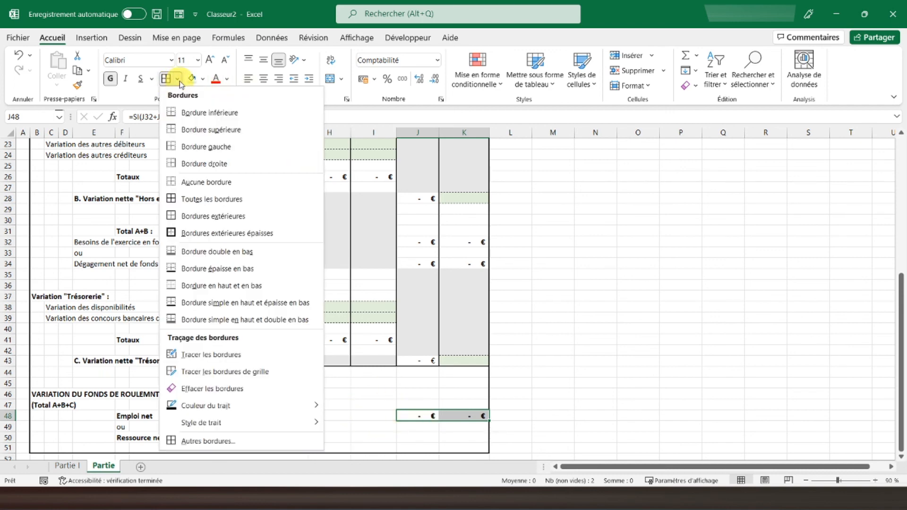
{"action": "left_click", "coordinate": [211, 222]}
{"action": "left_click", "coordinate": [432, 416]}
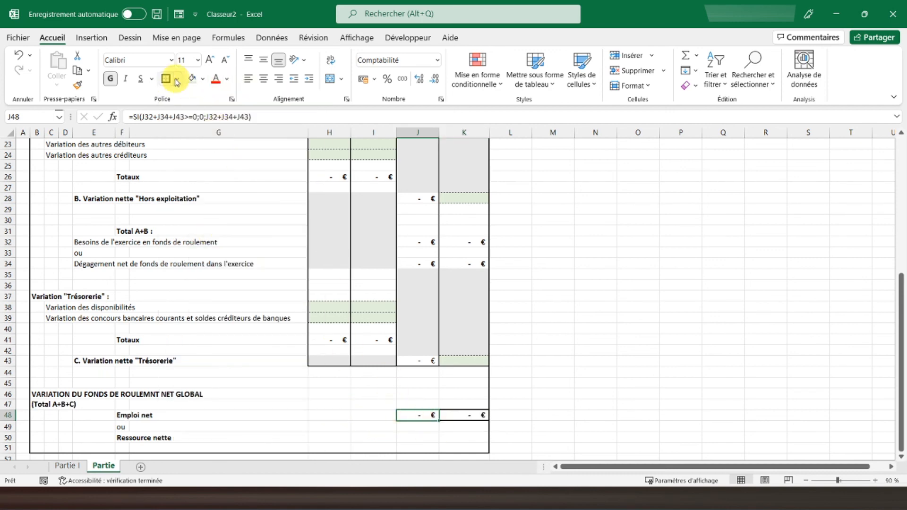
Begin a SI formula in J50 on the Ressource nette row, testing J32+J34+J43<0 and returning 0 when true
{"action": "left_click", "coordinate": [414, 439]}
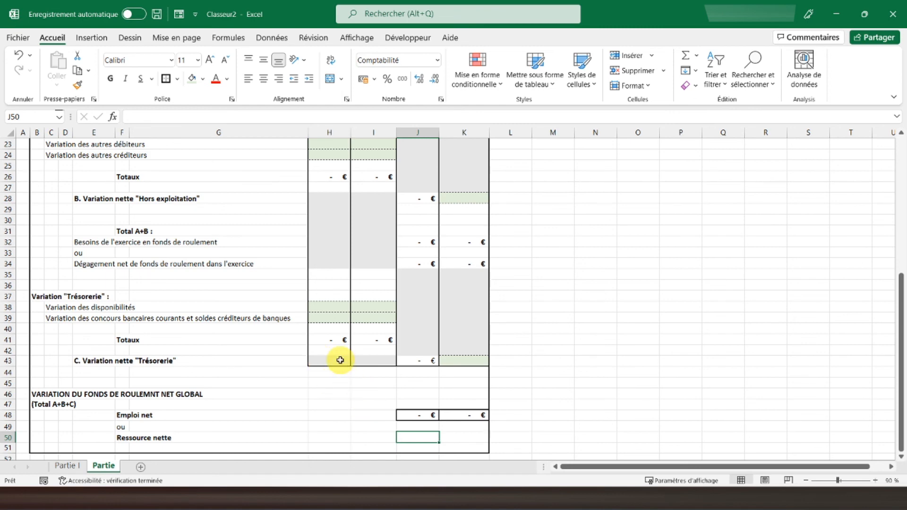
{"action": "type", "text": "=si("}
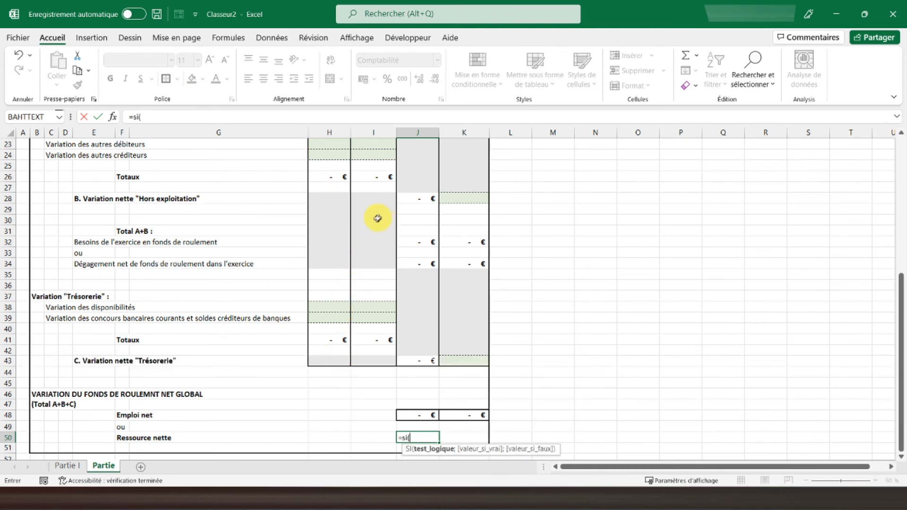
{"action": "left_click", "coordinate": [411, 241]}
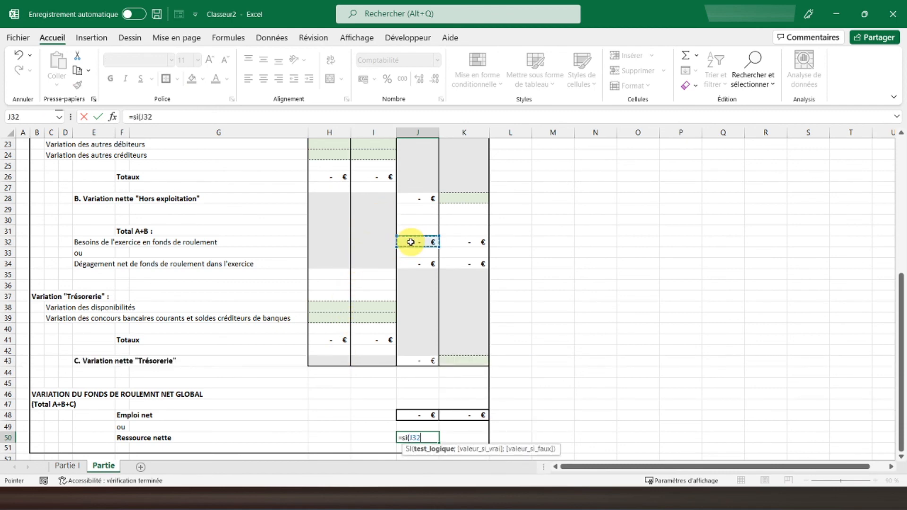
{"action": "type", "text": "+"}
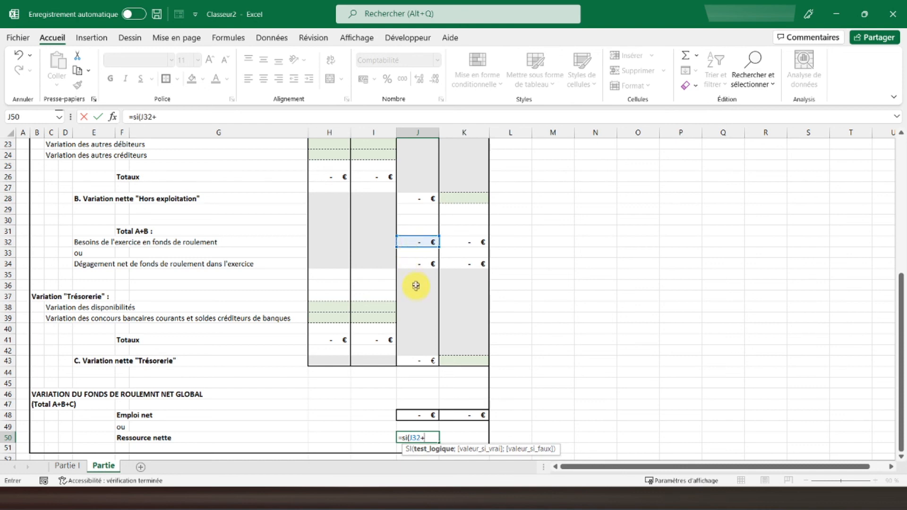
{"action": "left_click", "coordinate": [416, 266]}
{"action": "type", "text": "+"}
{"action": "left_click", "coordinate": [412, 361]}
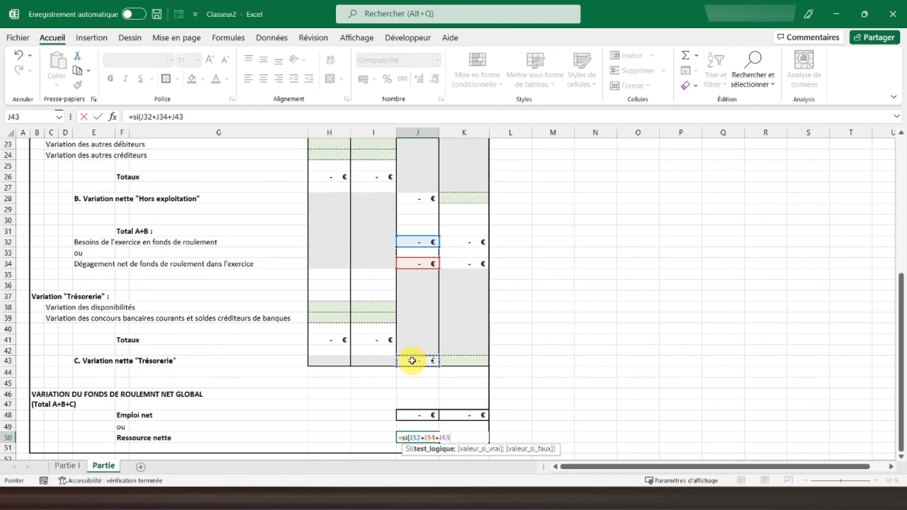
{"action": "type", "text": "<0;0"}
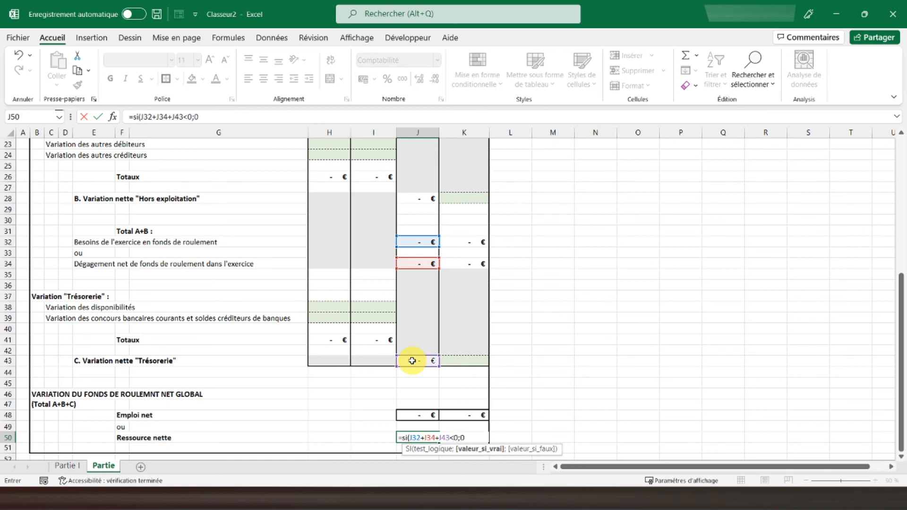
Finish the J50 SI formula by returning J32+J34+J43 when the test is false
{"action": "type", "text": ";"}
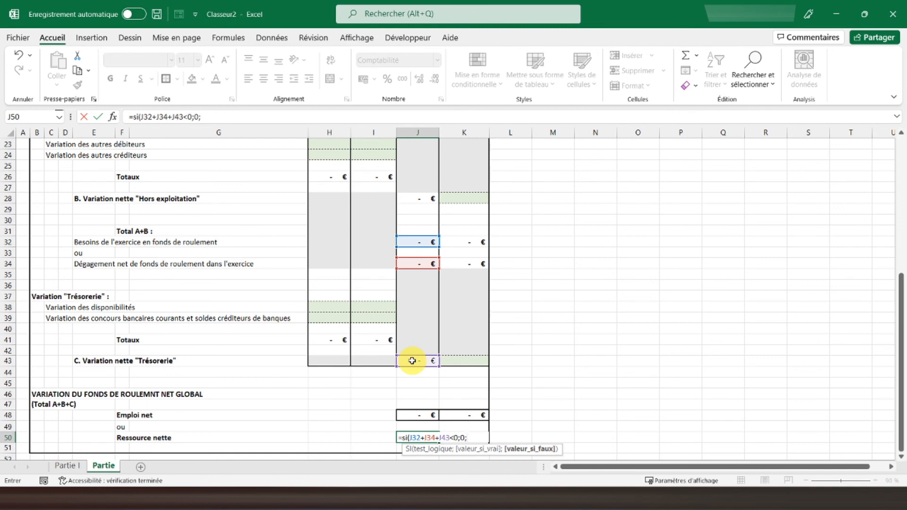
{"action": "left_click", "coordinate": [406, 244]}
{"action": "type", "text": "+"}
{"action": "left_click", "coordinate": [410, 263]}
{"action": "type", "text": "+"}
{"action": "left_click", "coordinate": [416, 361]}
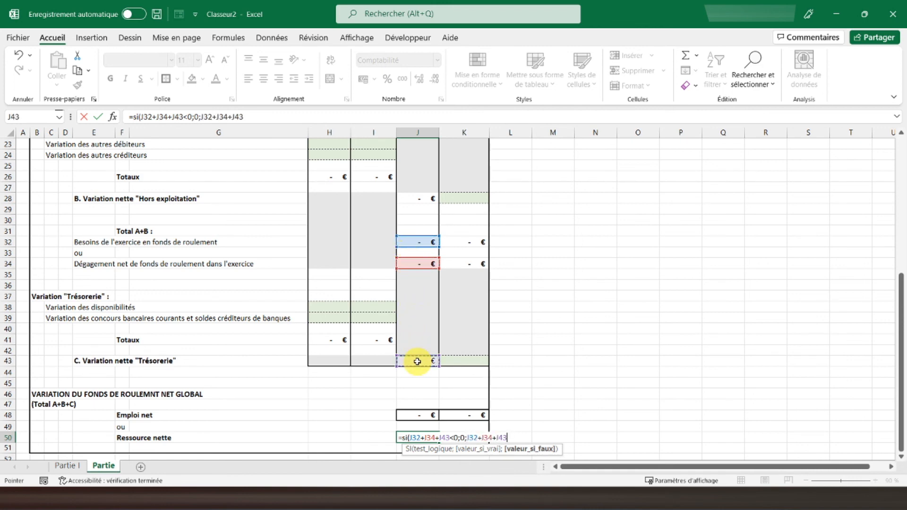
{"action": "type", "text": ")"}
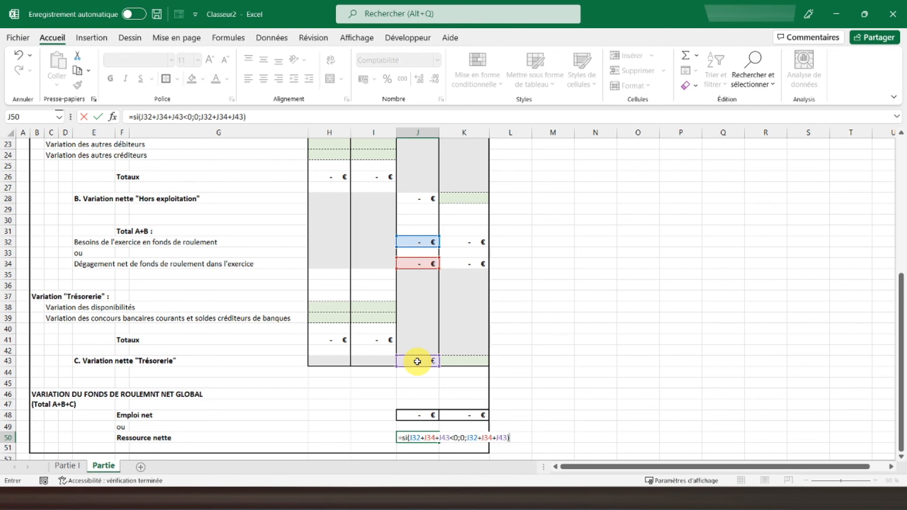
{"action": "key", "text": "Return"}
Copy only the formula of J50 into K50 on the Ressource nette row
{"action": "left_click", "coordinate": [450, 439]}
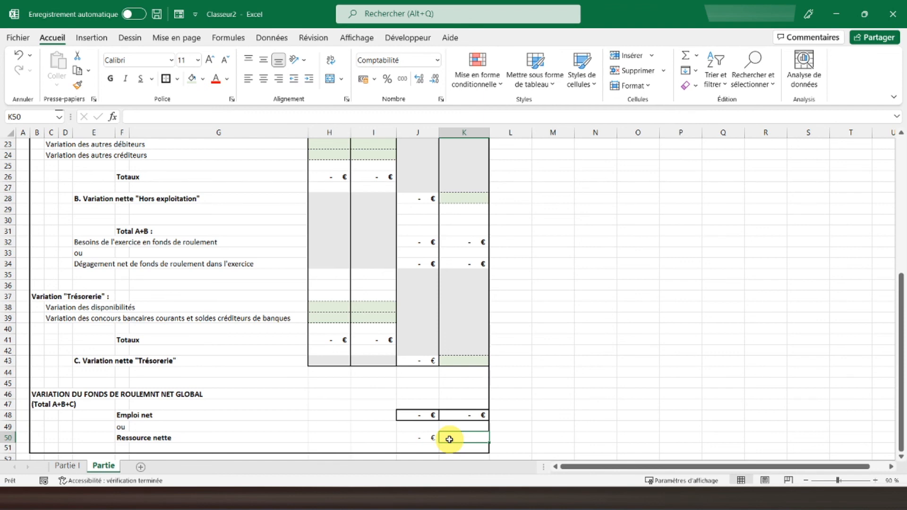
{"action": "left_click", "coordinate": [451, 416]}
{"action": "left_click", "coordinate": [417, 418]}
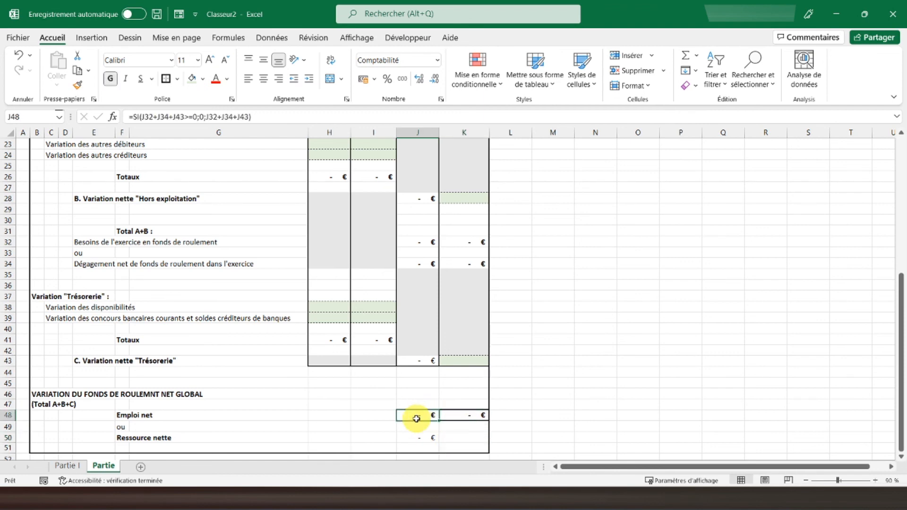
{"action": "right_click", "coordinate": [419, 438]}
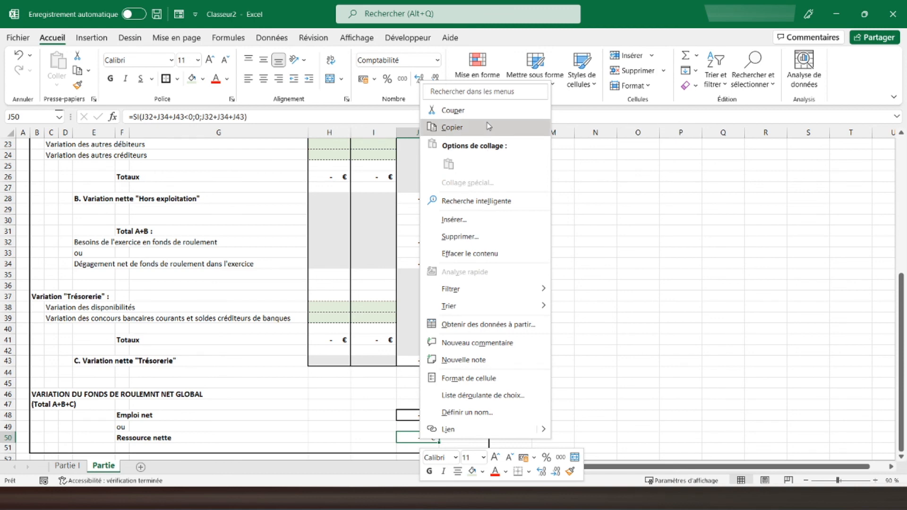
{"action": "left_click", "coordinate": [489, 127]}
{"action": "left_click", "coordinate": [470, 438]}
{"action": "right_click", "coordinate": [470, 438]}
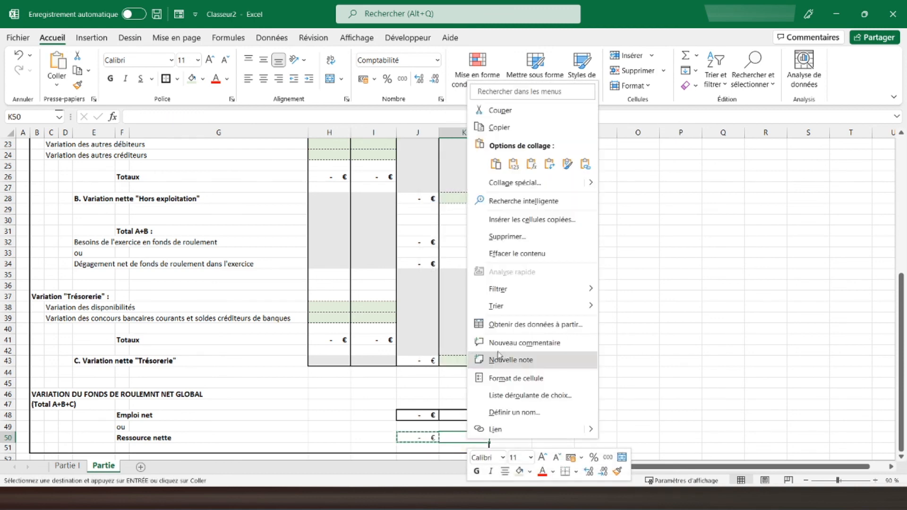
{"action": "left_click", "coordinate": [529, 163]}
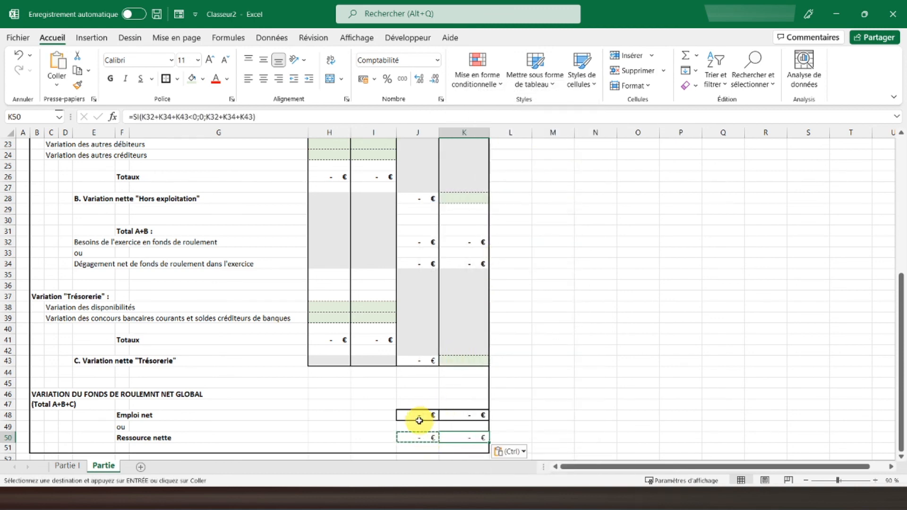
Copy the bold and bordered formatting of J48:K48 onto the Ressource nette cells J50:K50
{"action": "left_click_drag", "start_coordinate": [419, 421], "coordinate": [466, 416]}
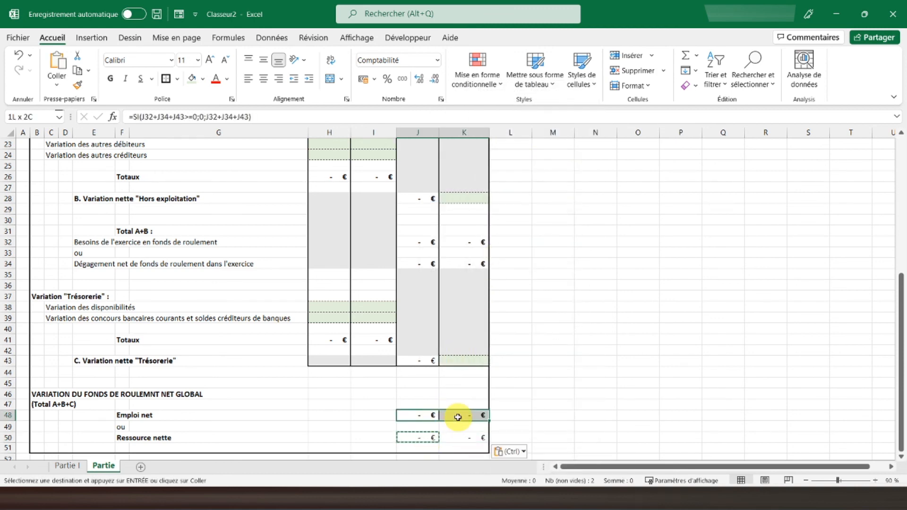
{"action": "left_click", "coordinate": [79, 87]}
{"action": "left_click", "coordinate": [420, 438]}
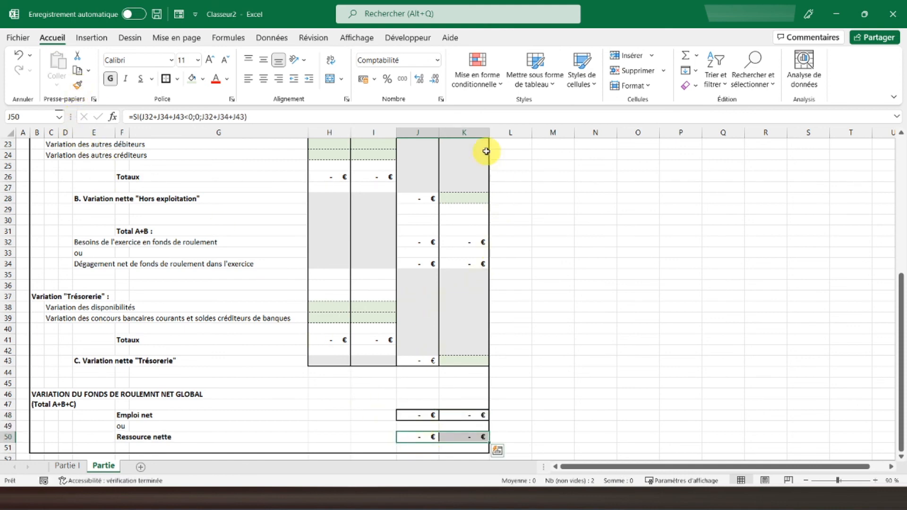
Set the width of column K to 13
{"action": "left_click", "coordinate": [471, 133]}
{"action": "right_click", "coordinate": [472, 134]}
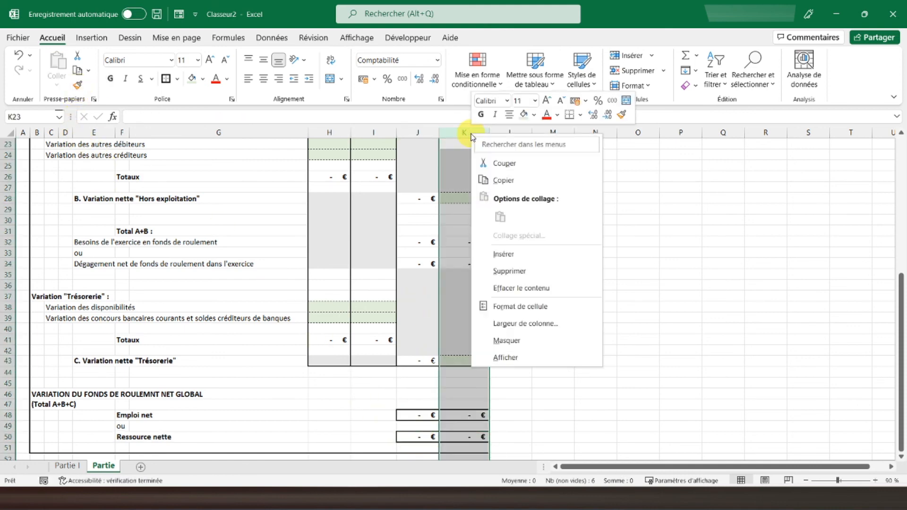
{"action": "left_click", "coordinate": [514, 327]}
{"action": "type", "text": "13"}
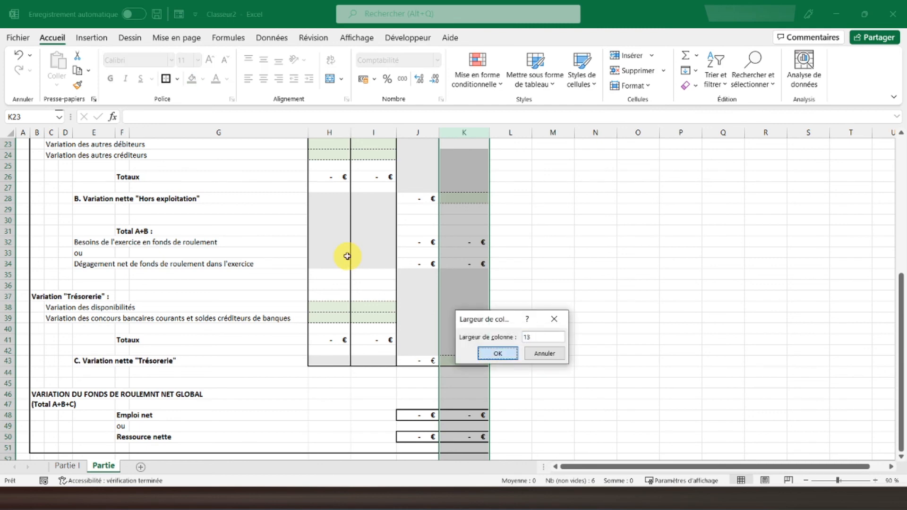
{"action": "key", "text": "Return"}
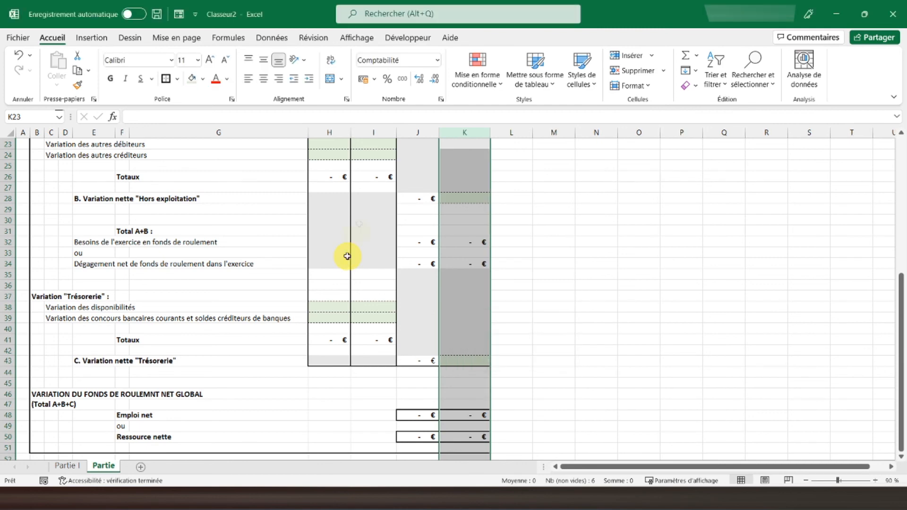
Set the width of column J to 13
{"action": "left_click", "coordinate": [418, 132]}
{"action": "right_click", "coordinate": [417, 137]}
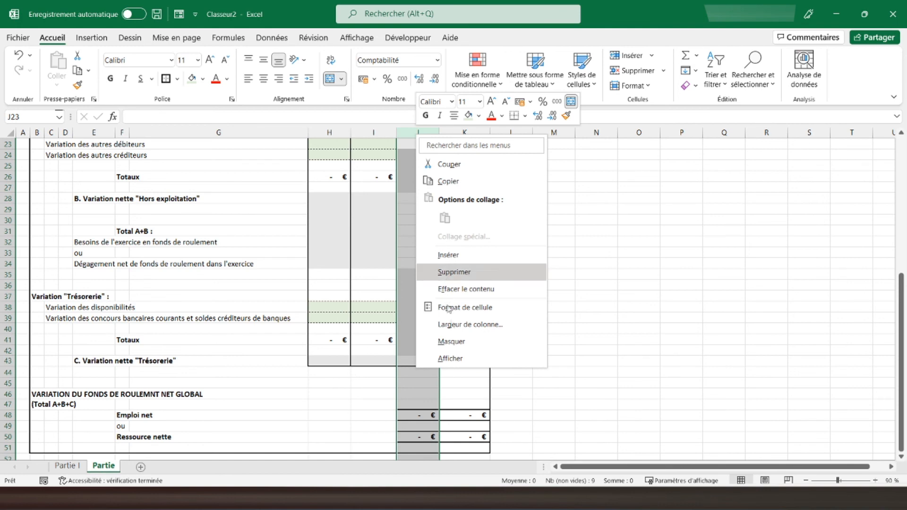
{"action": "left_click", "coordinate": [470, 324]}
{"action": "type", "text": "13"}
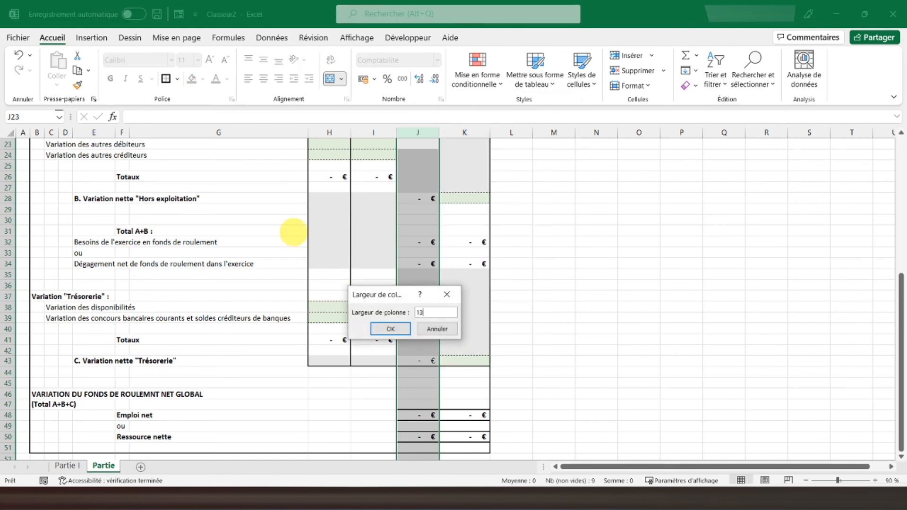
{"action": "key", "text": "Return"}
Hide the gridlines on the sheet of the Variation du fonds de roulement net global table
{"action": "scroll", "coordinate": [294, 232], "scroll_direction": "up", "scroll_amount": 1}
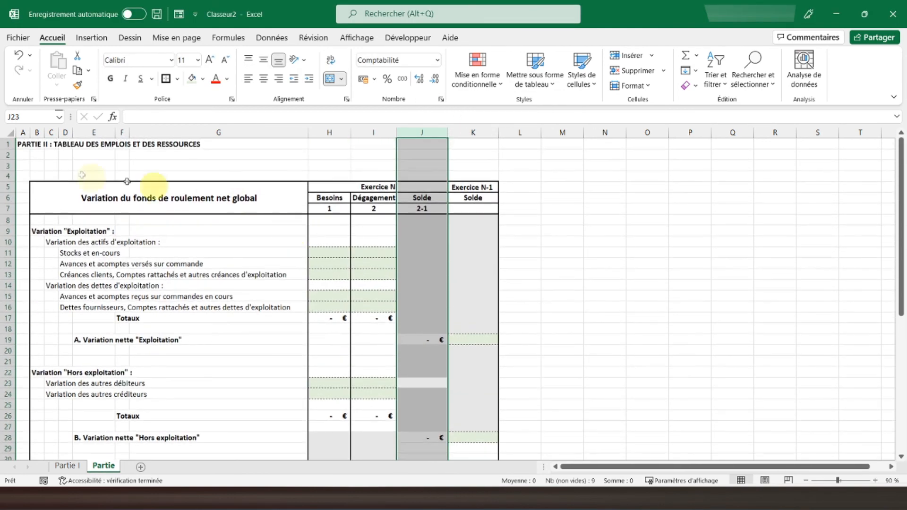
{"action": "left_click", "coordinate": [21, 143]}
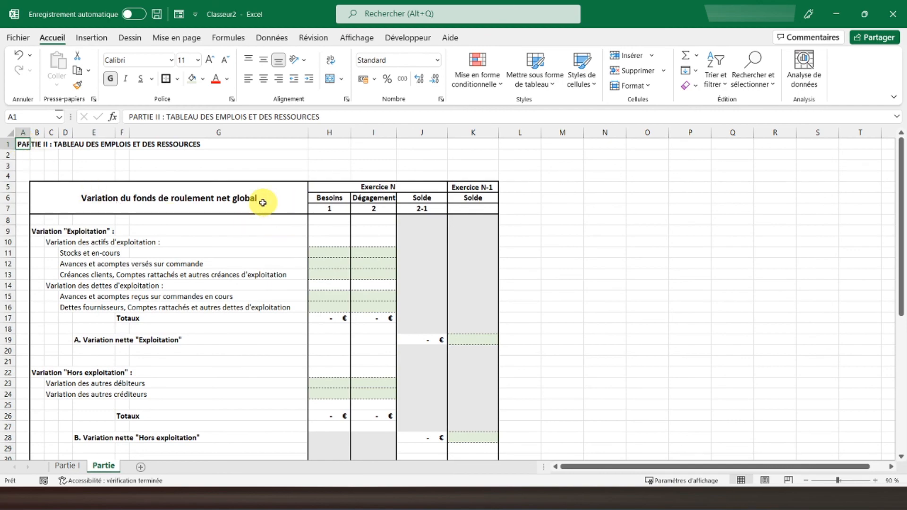
{"action": "left_click", "coordinate": [805, 480]}
{"action": "scroll", "coordinate": [63, 188], "scroll_direction": "down", "scroll_amount": 6}
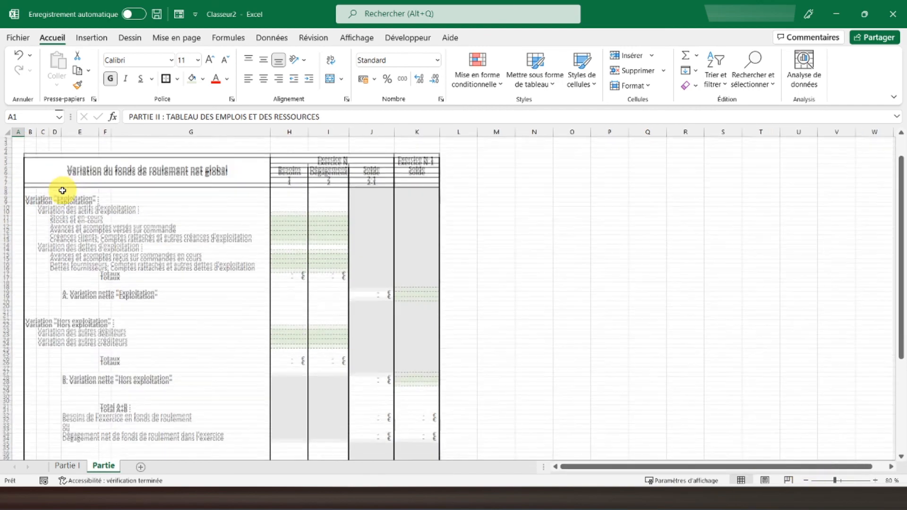
{"action": "scroll", "coordinate": [86, 247], "scroll_direction": "up", "scroll_amount": 2}
{"action": "scroll", "coordinate": [86, 247], "scroll_direction": "up", "scroll_amount": 4}
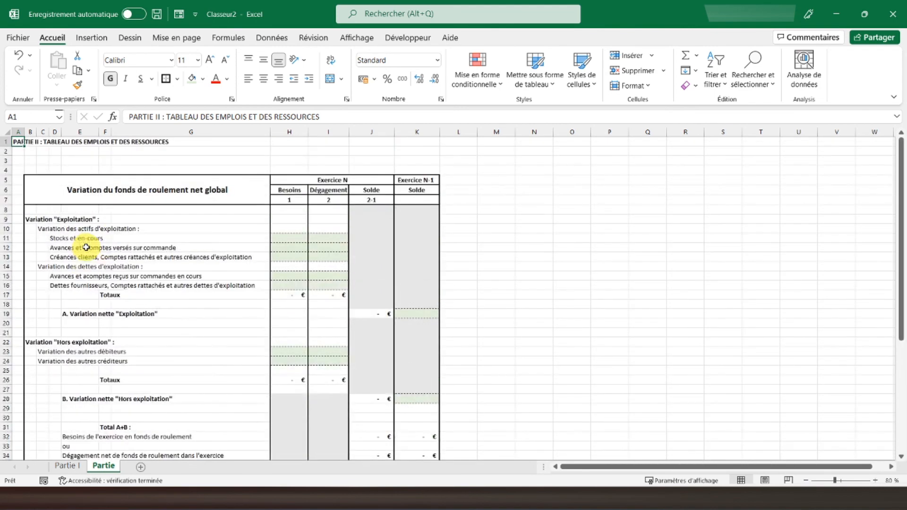
{"action": "left_click", "coordinate": [357, 38]}
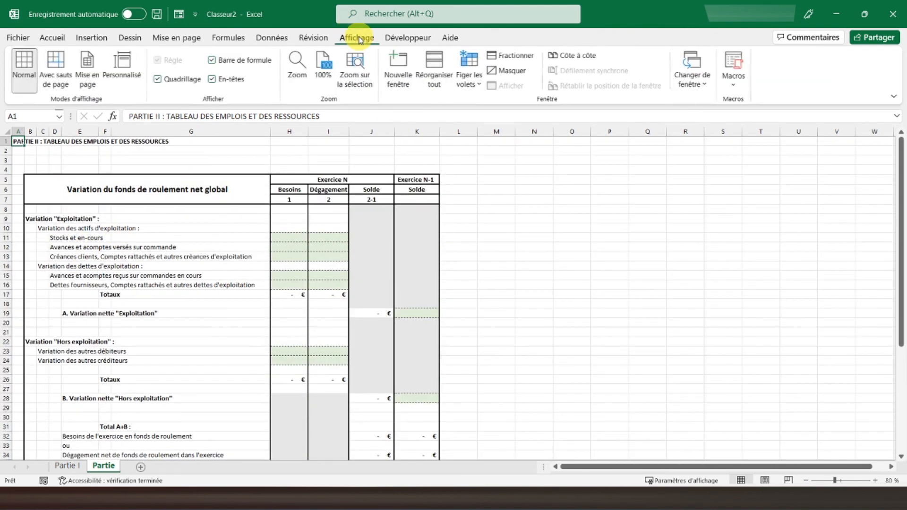
{"action": "left_click", "coordinate": [178, 79]}
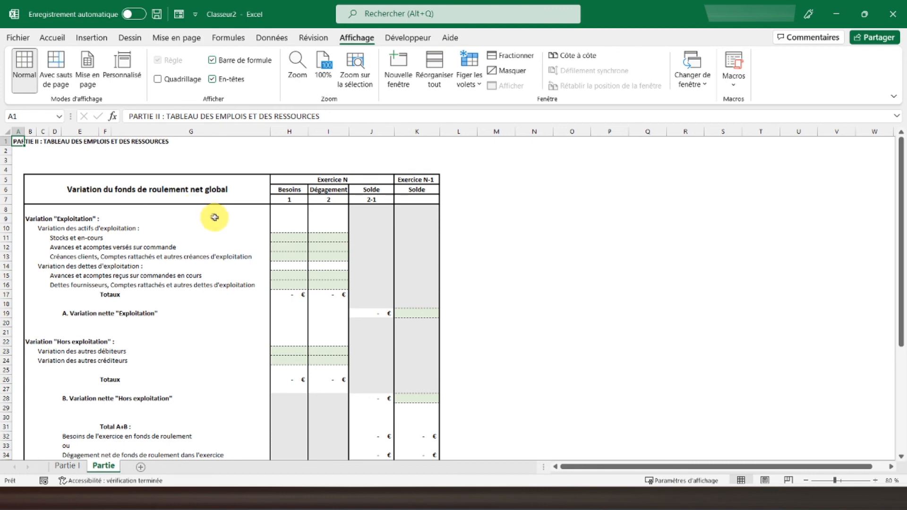
Enter a test amount of 200 in H11, the Besoins cell of Stocks et en-cours, and check the table's totals
{"action": "left_click", "coordinate": [285, 237]}
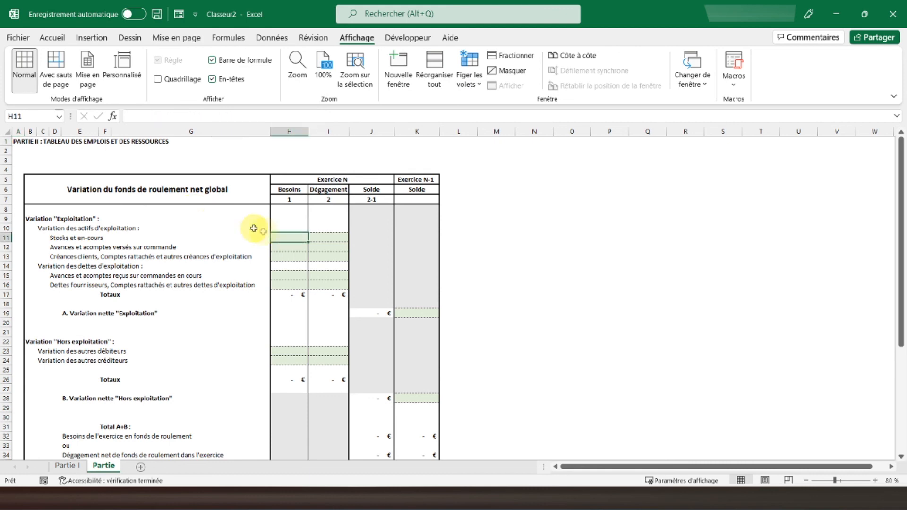
{"action": "type", "text": "200"}
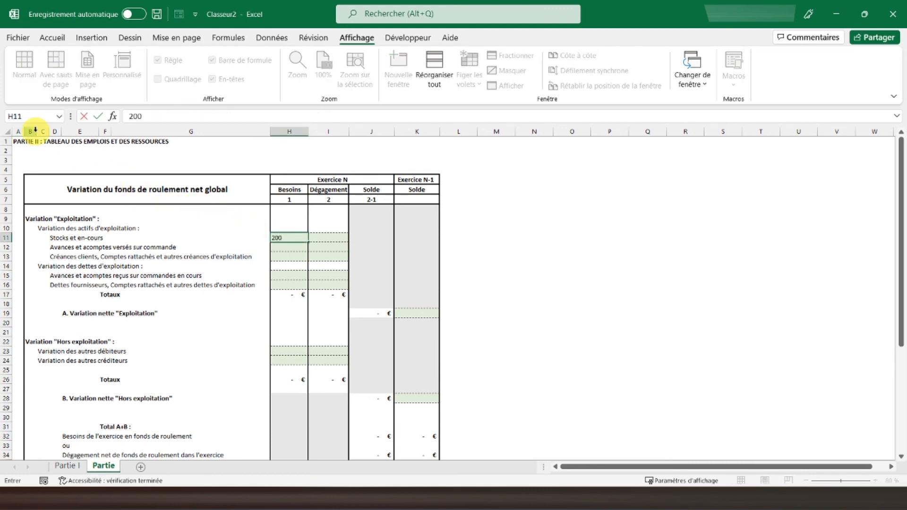
{"action": "key", "text": "Return"}
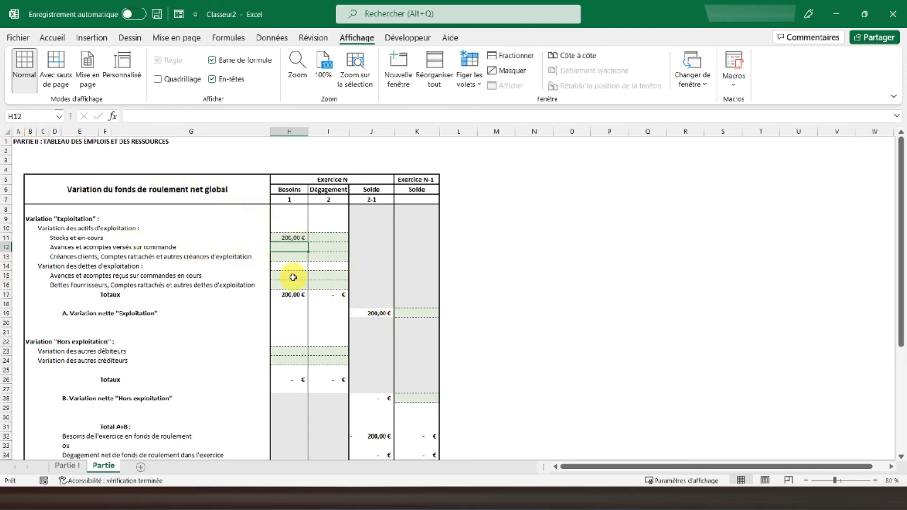
{"action": "scroll", "coordinate": [293, 277], "scroll_direction": "down", "scroll_amount": 7}
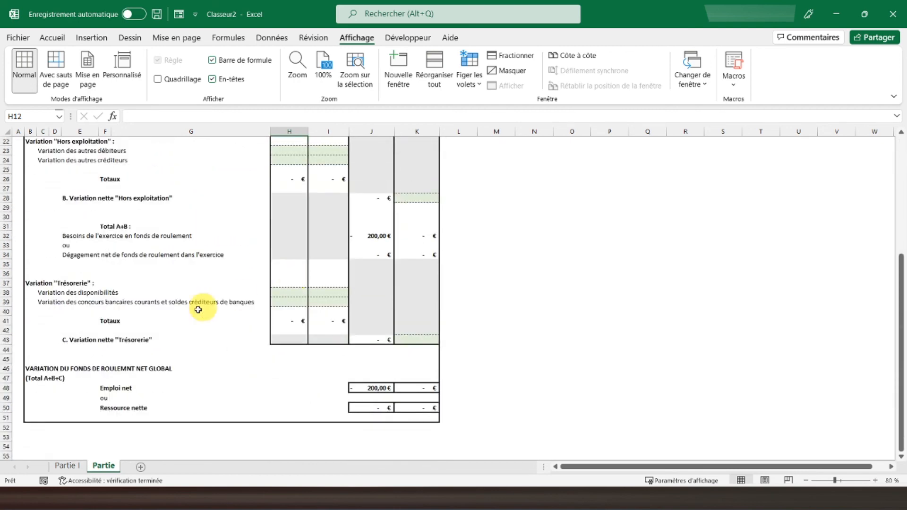
{"action": "scroll", "coordinate": [318, 356], "scroll_direction": "up", "scroll_amount": 4}
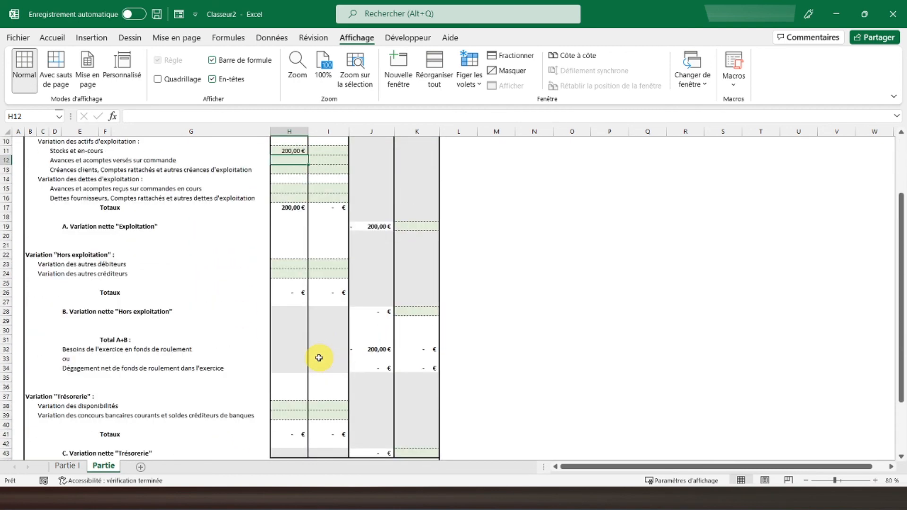
{"action": "scroll", "coordinate": [304, 336], "scroll_direction": "up", "scroll_amount": 3}
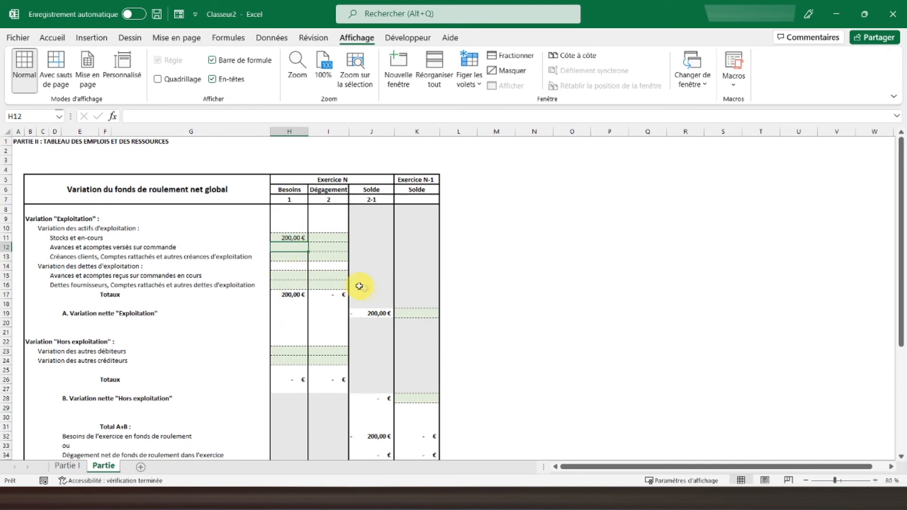
Enter a test amount of 200 in K19, the Exercice N-1 Solde of Variation nette "Exploitation", and check the net results below
{"action": "left_click", "coordinate": [414, 313]}
{"action": "type", "text": "200,00 €"}
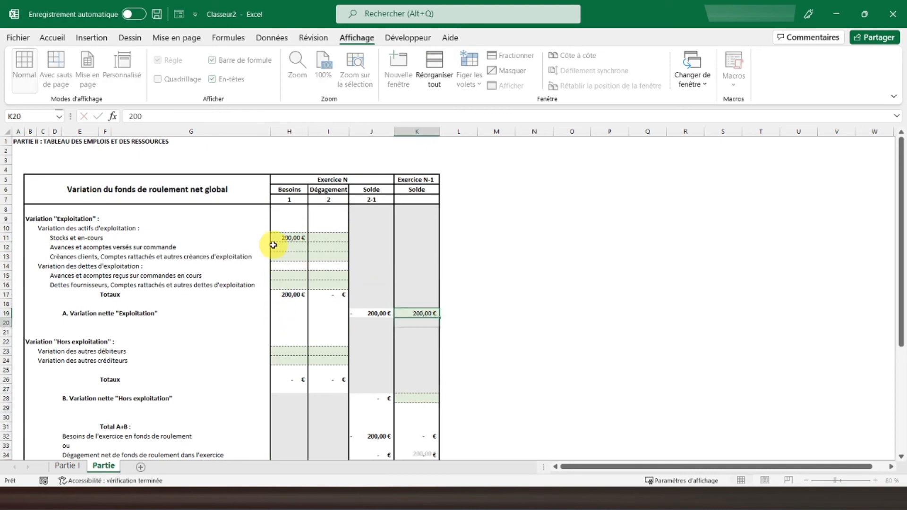
{"action": "key", "text": "Return"}
{"action": "scroll", "coordinate": [273, 245], "scroll_direction": "down", "scroll_amount": 3}
{"action": "scroll", "coordinate": [273, 245], "scroll_direction": "down", "scroll_amount": 3}
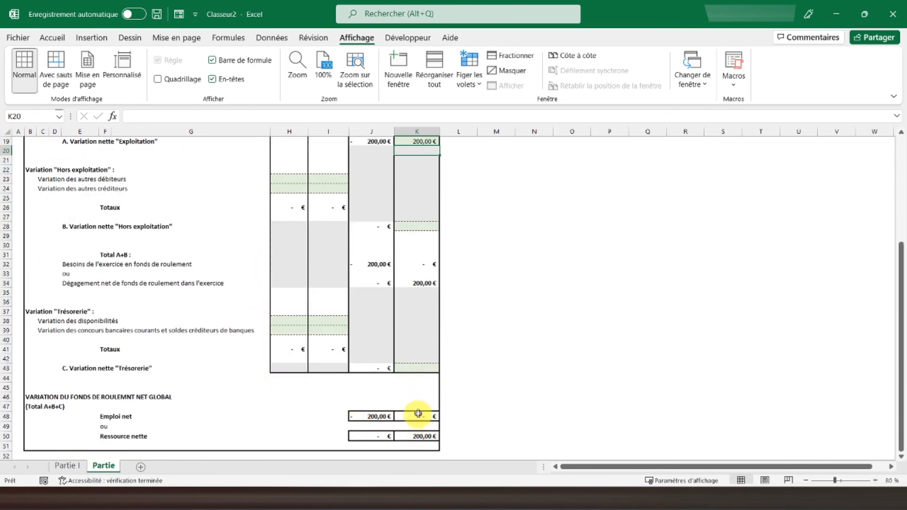
{"action": "scroll", "coordinate": [316, 373], "scroll_direction": "up", "scroll_amount": 6}
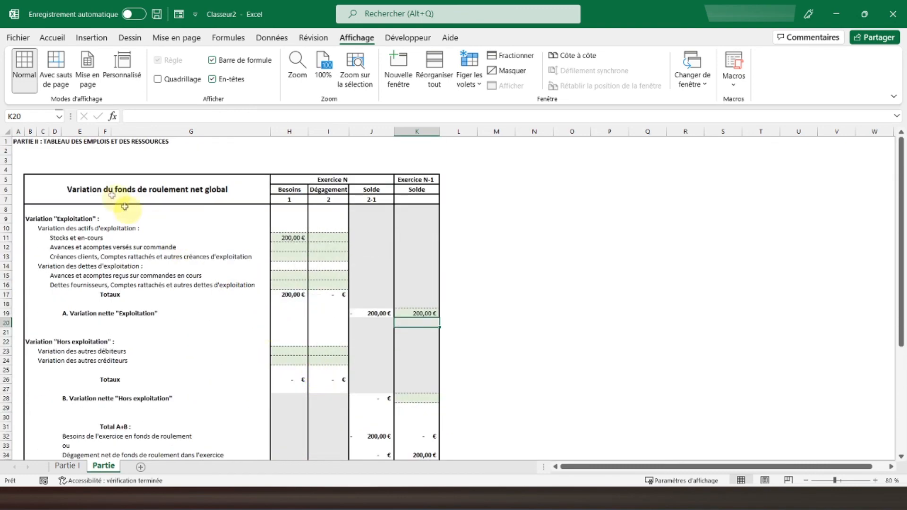
{"action": "left_click", "coordinate": [19, 141]}
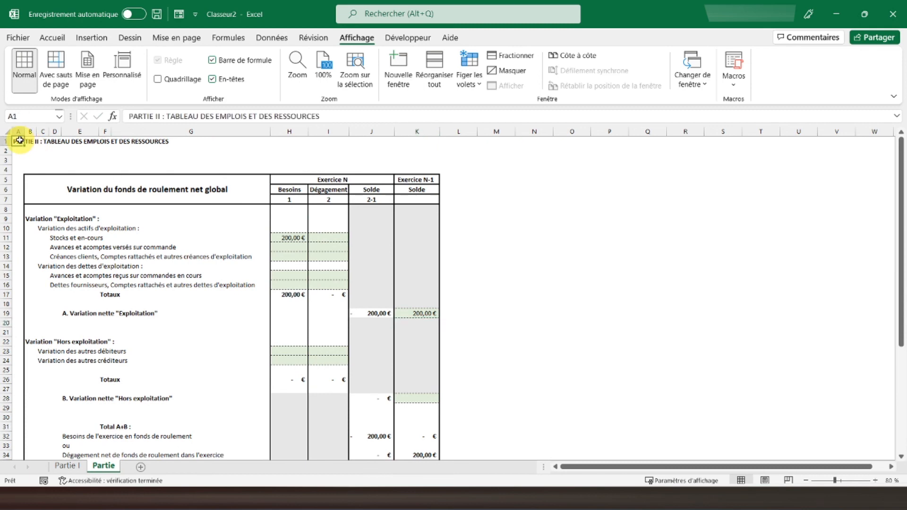
Rename the Partie sheet as Partie II
{"action": "double_click", "coordinate": [114, 465]}
{"action": "key", "text": "Escape"}
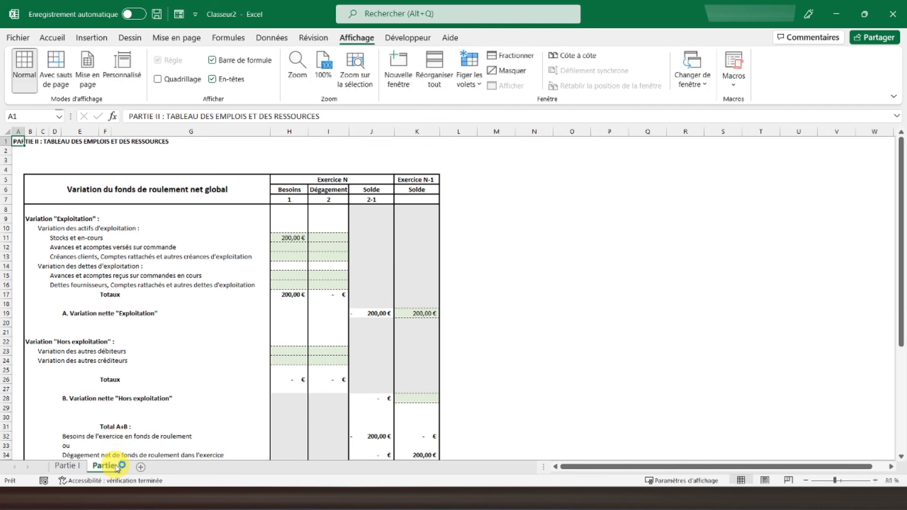
{"action": "double_click", "coordinate": [115, 466]}
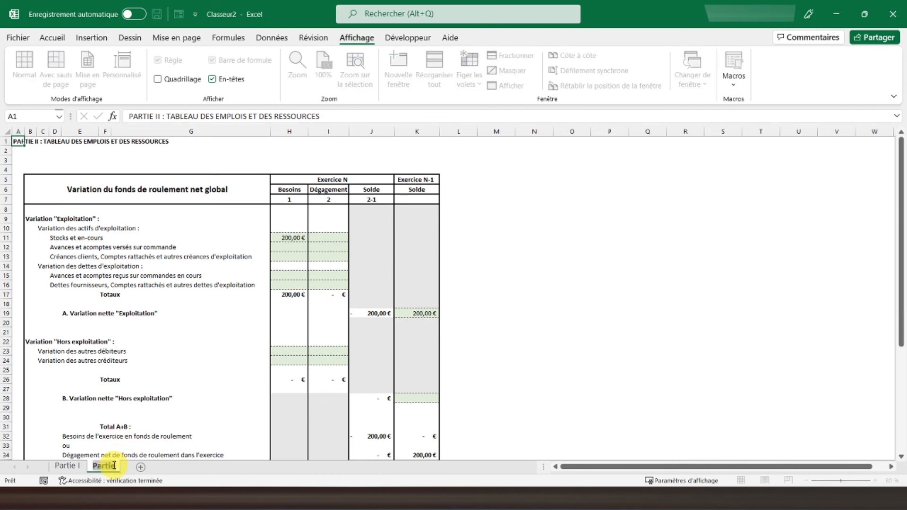
{"action": "type", "text": "II"}
{"action": "key", "text": "Return"}
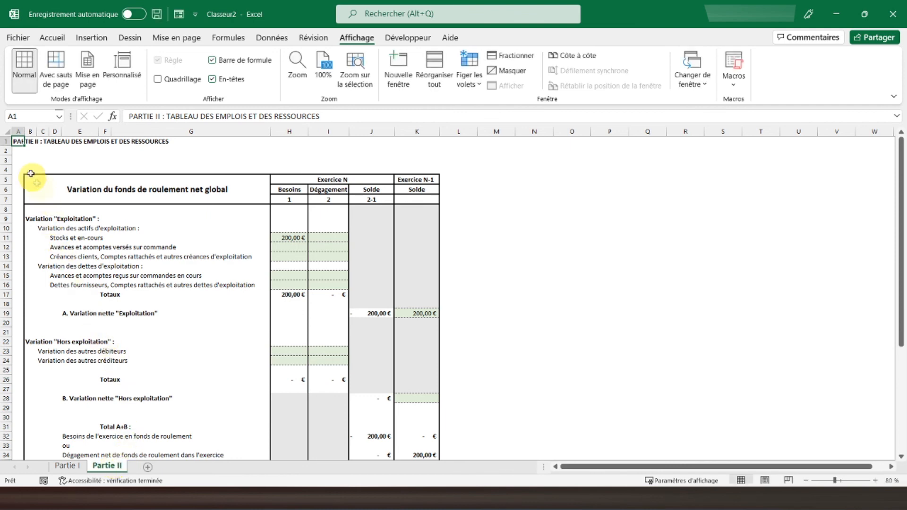